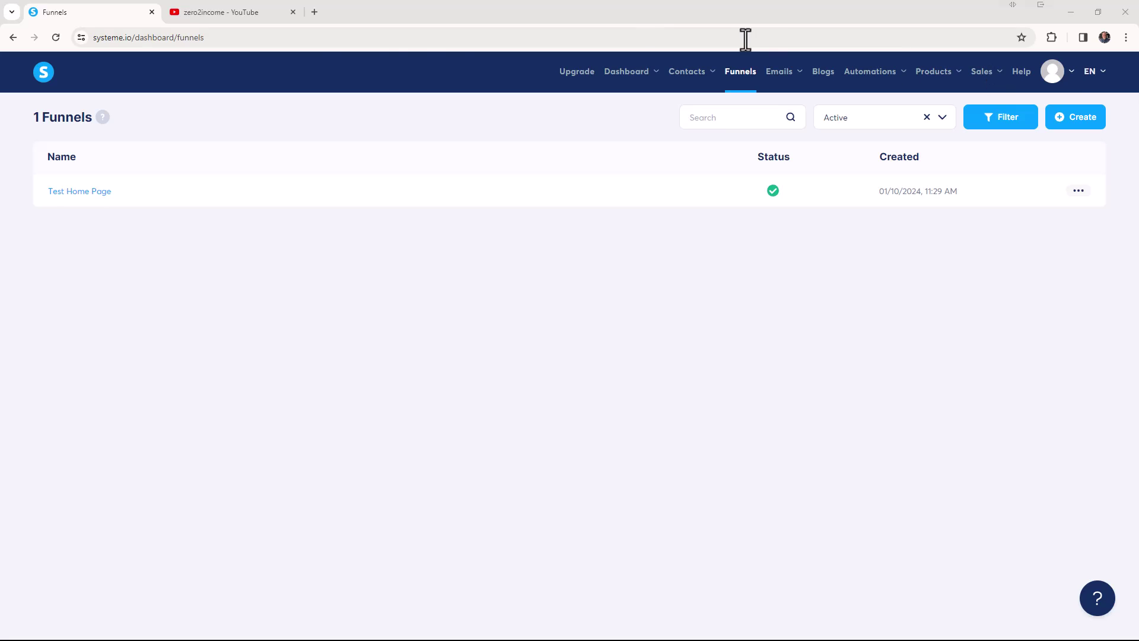
# Look through the zero2income YouTube channel for the Free Systeme.io Course section, then return to the Systeme.io funnels list
pyautogui.click(234, 20)
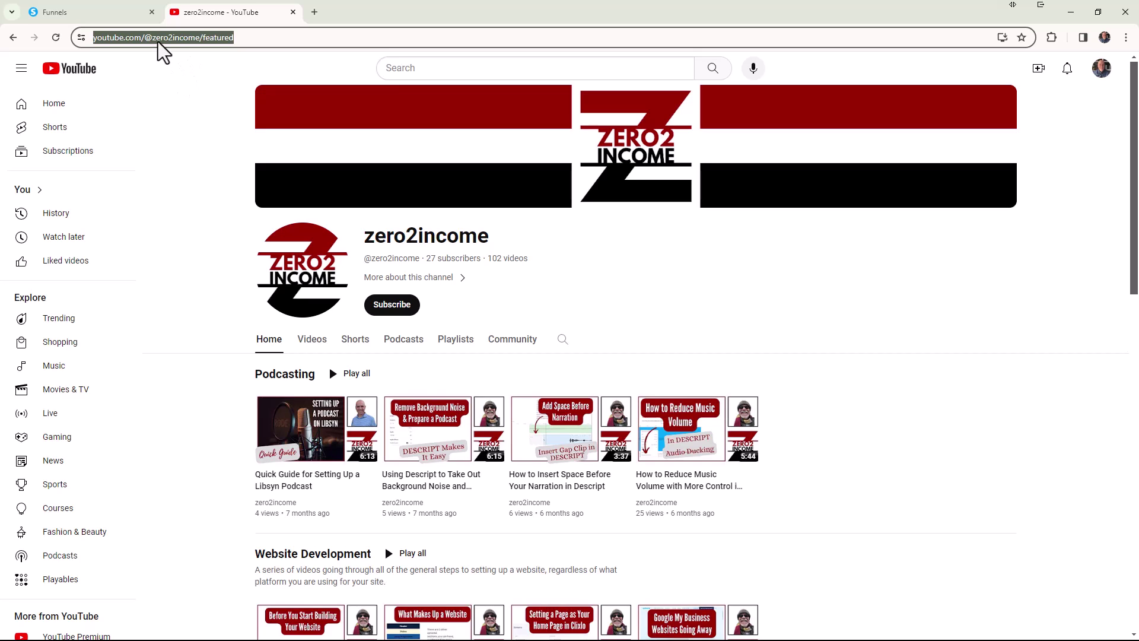
pyautogui.scroll(-1, 265, 256)
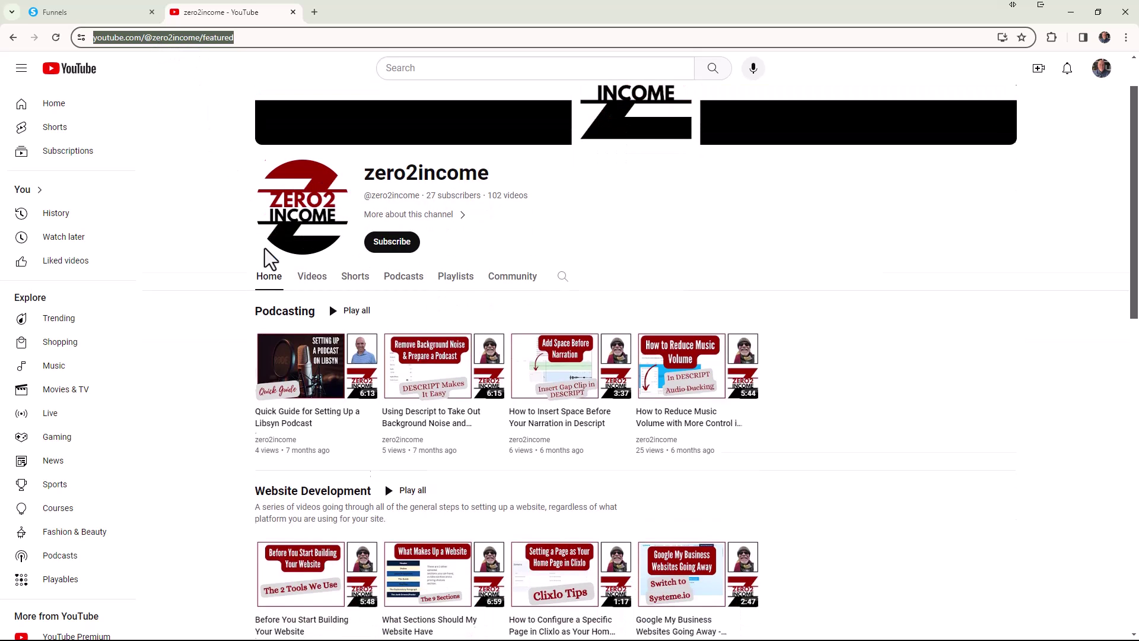
pyautogui.scroll(-7, 265, 256)
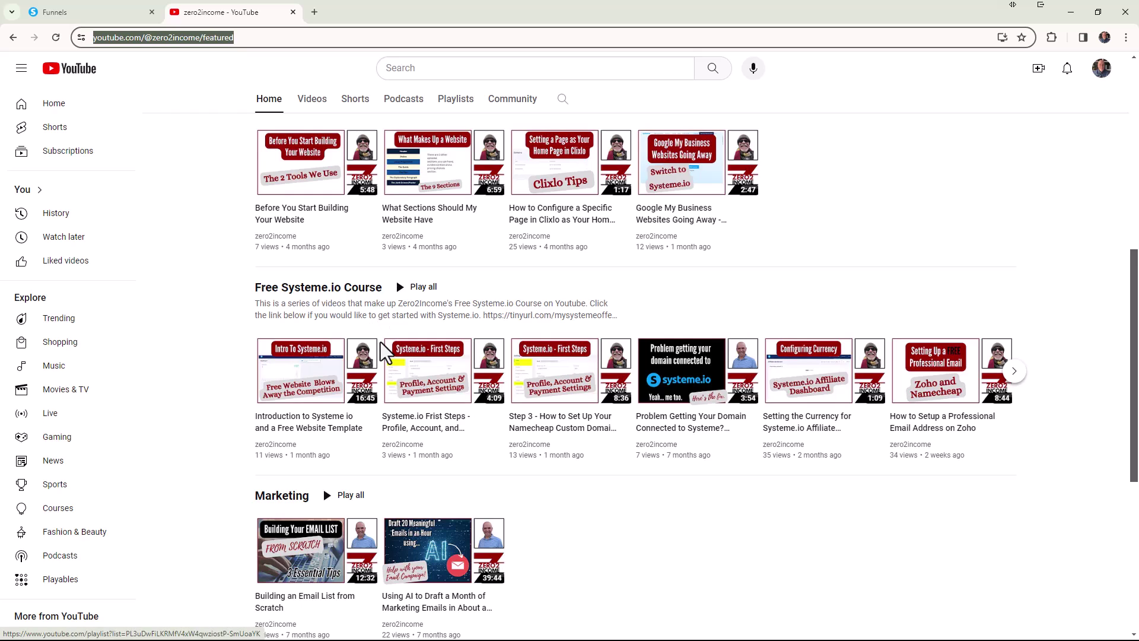
pyautogui.moveTo(350, 380)
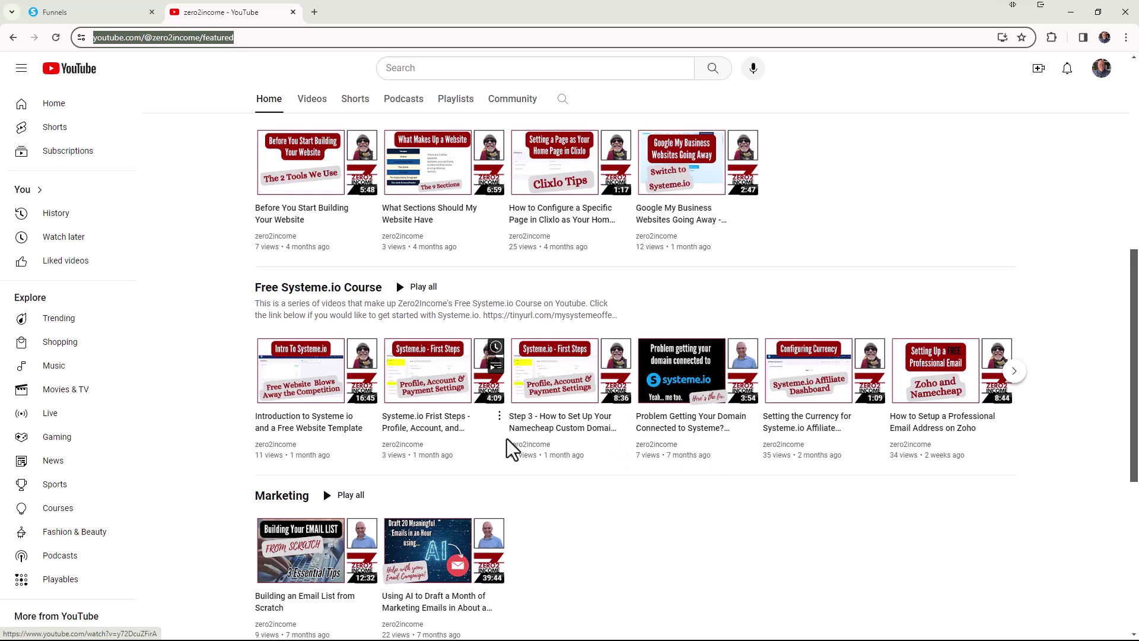
pyautogui.click(73, 9)
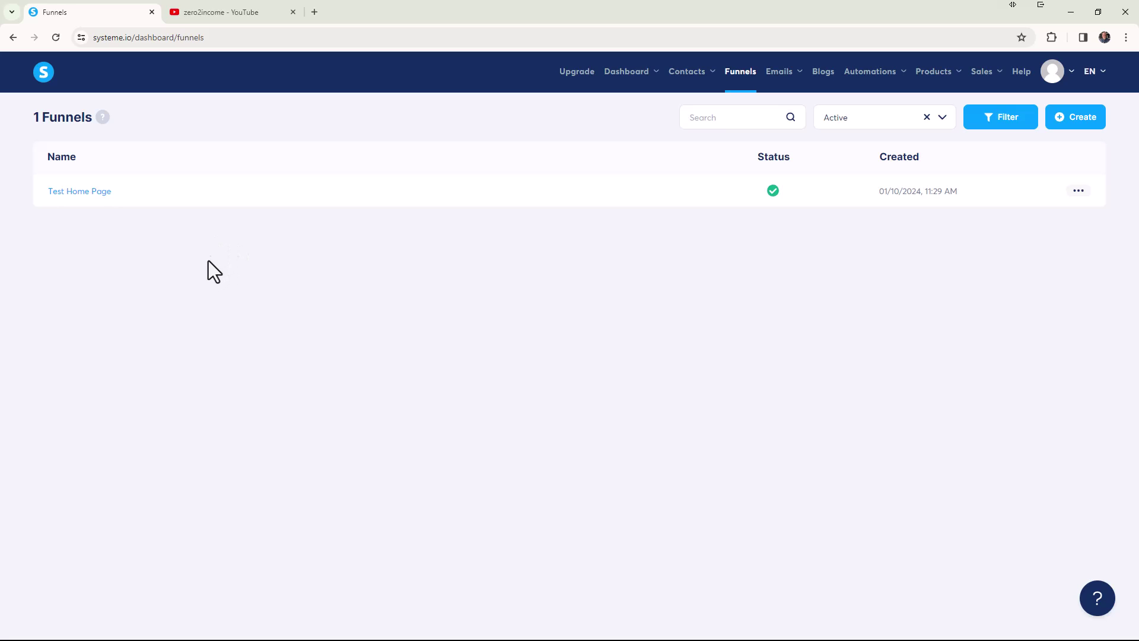
# Switch to the zero2income YouTube channel and open the video "Introduction to Systeme io and a Free Website Template"
pyautogui.click(222, 16)
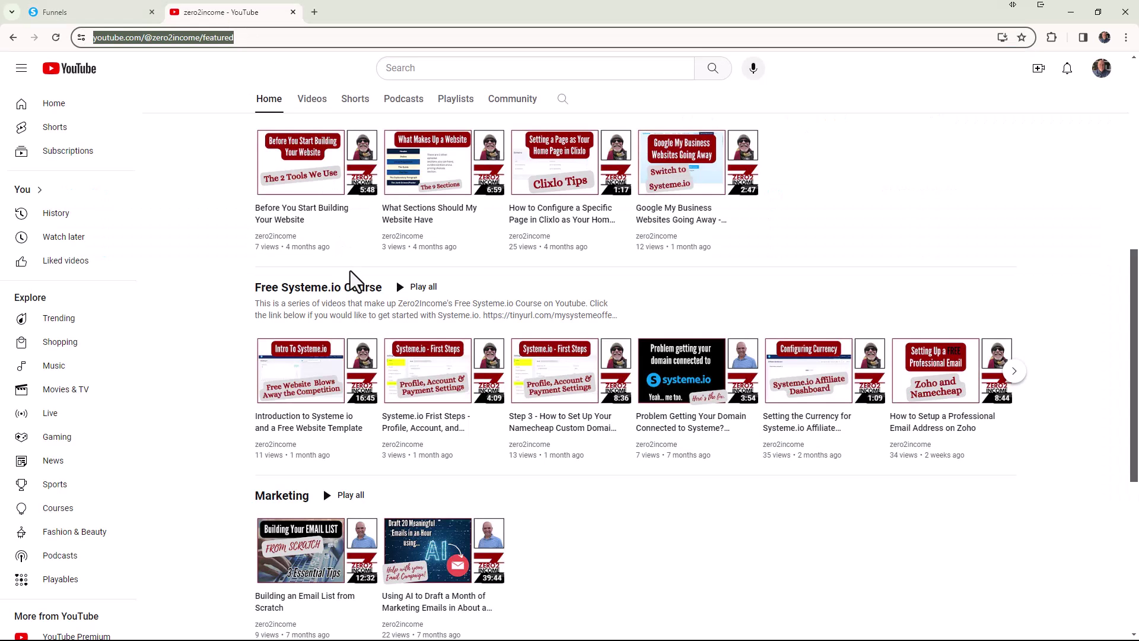
pyautogui.click(920, 269)
pyautogui.scroll(-1, 926, 277)
pyautogui.click(324, 344)
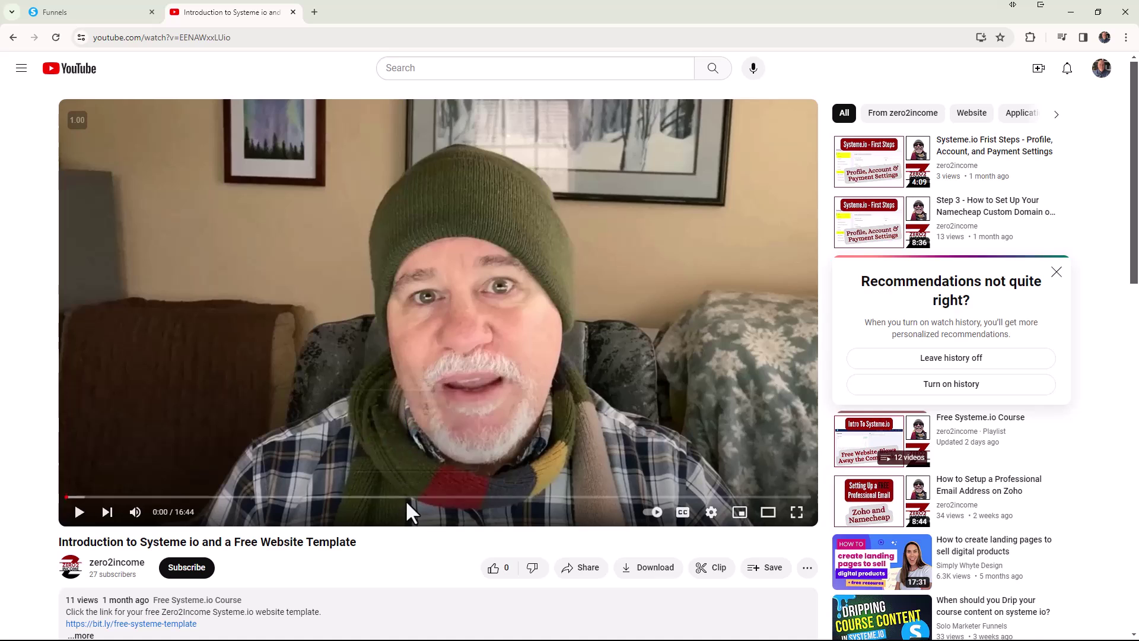
# Expand the video description and follow the free Systeme.io website template link to import the template into the account
pyautogui.scroll(-2, 407, 502)
pyautogui.scroll(-1, 231, 515)
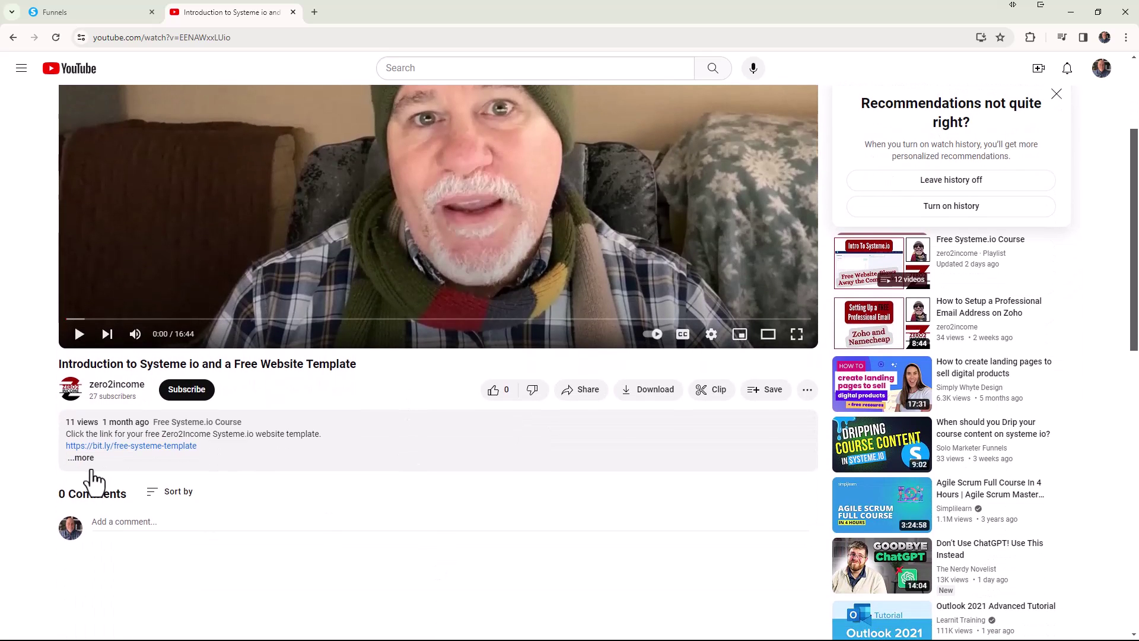
pyautogui.click(84, 458)
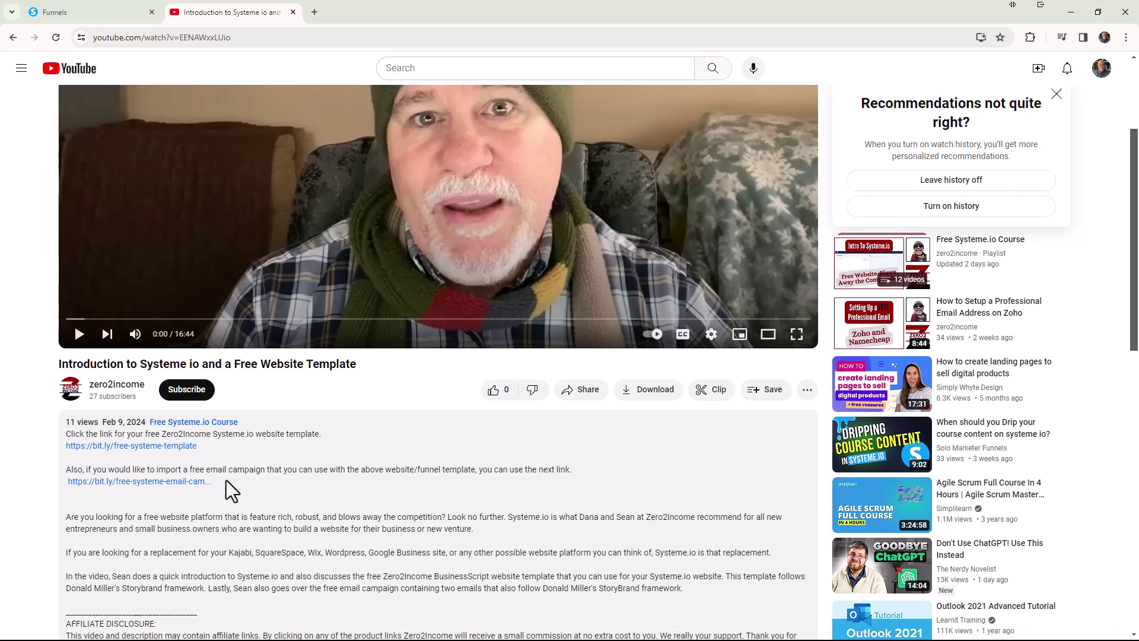
pyautogui.click(154, 452)
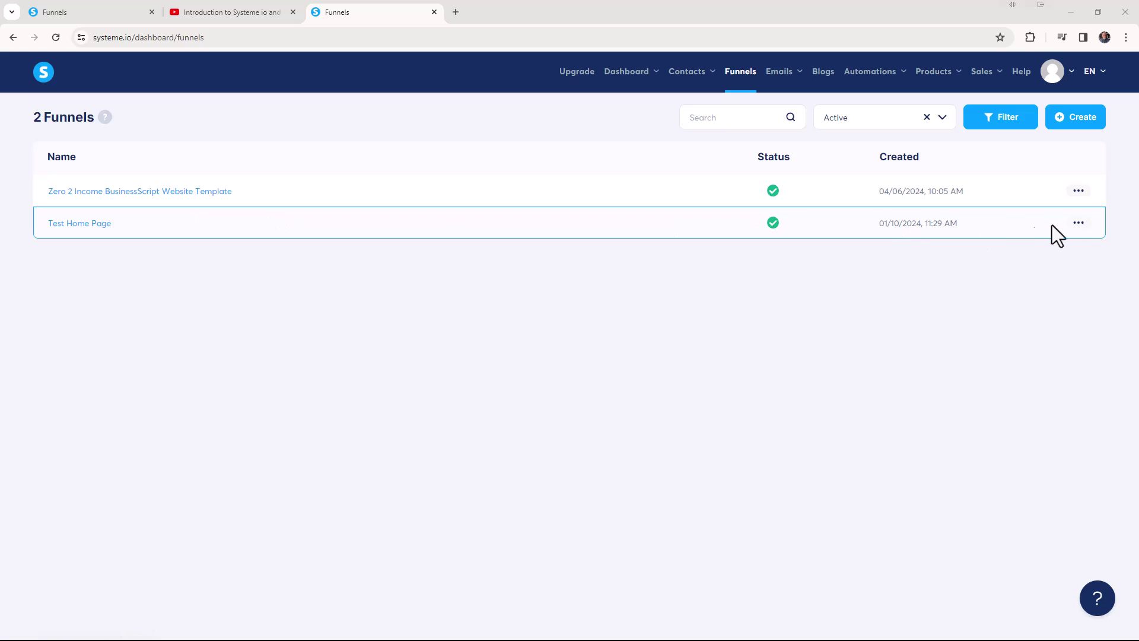
# In the imported Zero 2 Income BusinessScript Website Template funnel's settings, change the funnel name to "Battle Ground Sprinklers & Landscaping"
pyautogui.click(1080, 191)
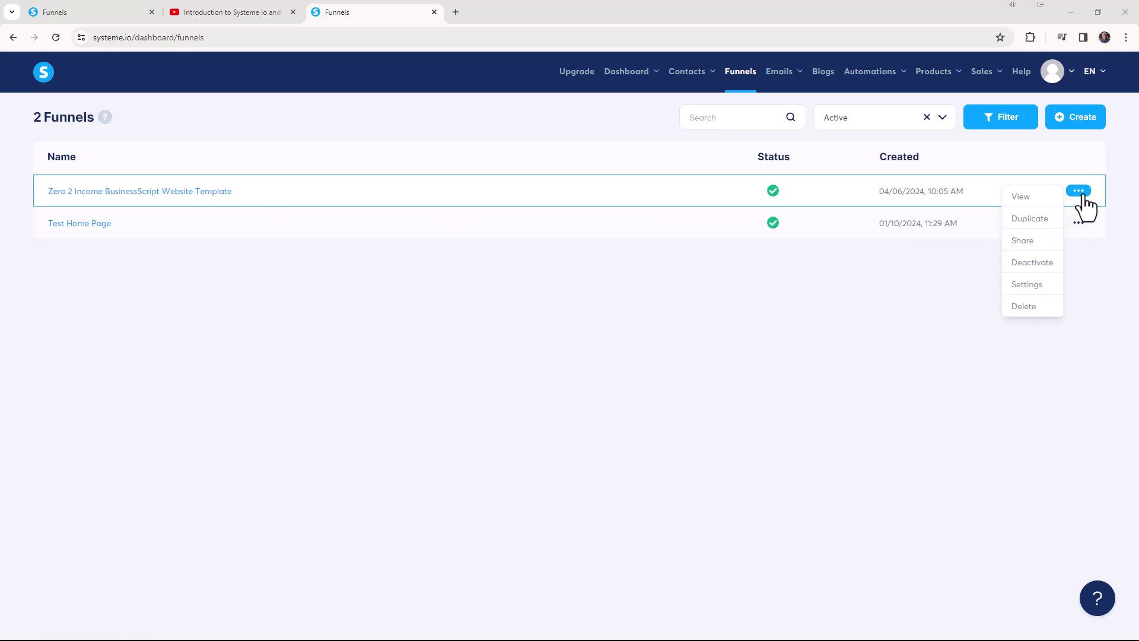
pyautogui.click(1033, 286)
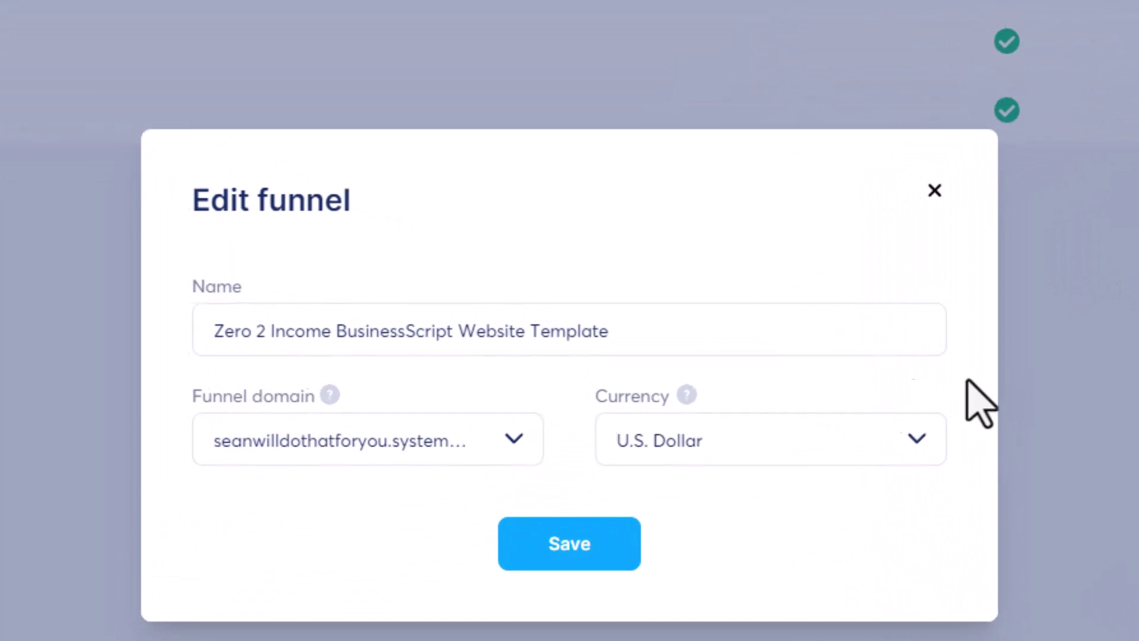
pyautogui.moveTo(616, 321); pyautogui.dragTo(70, 334)
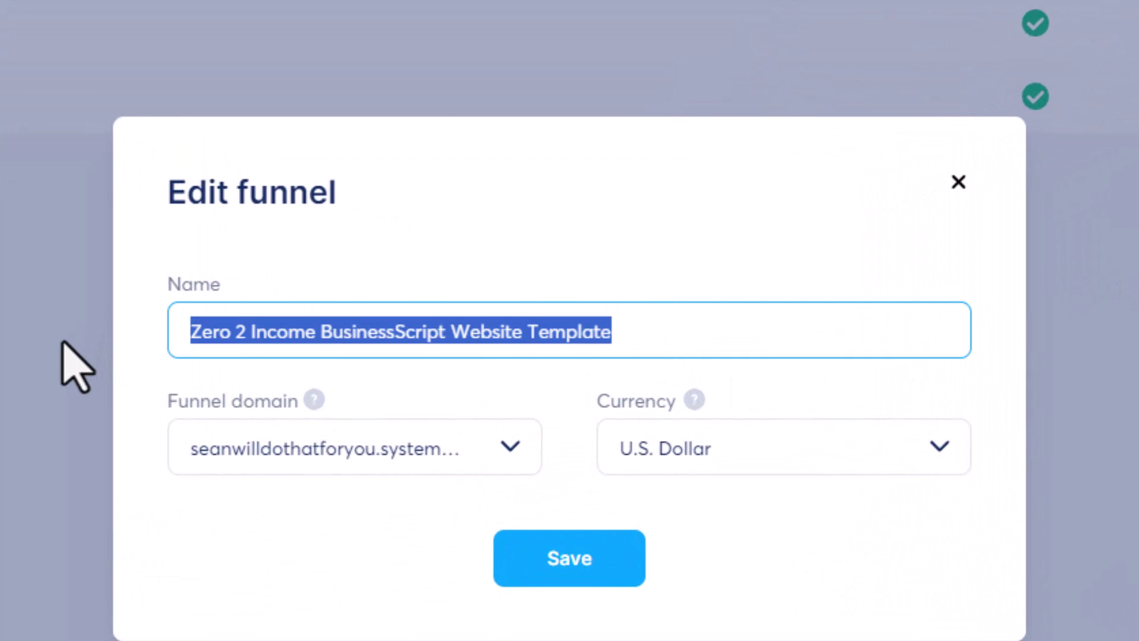
pyautogui.write('Bat')
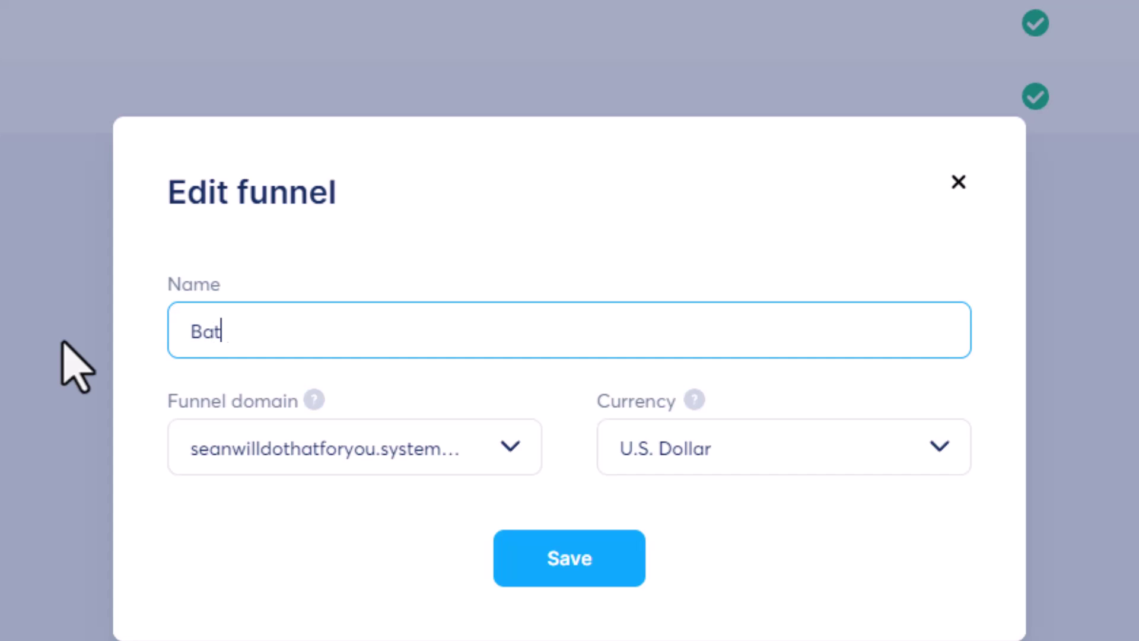
pyautogui.write('tle Ground')
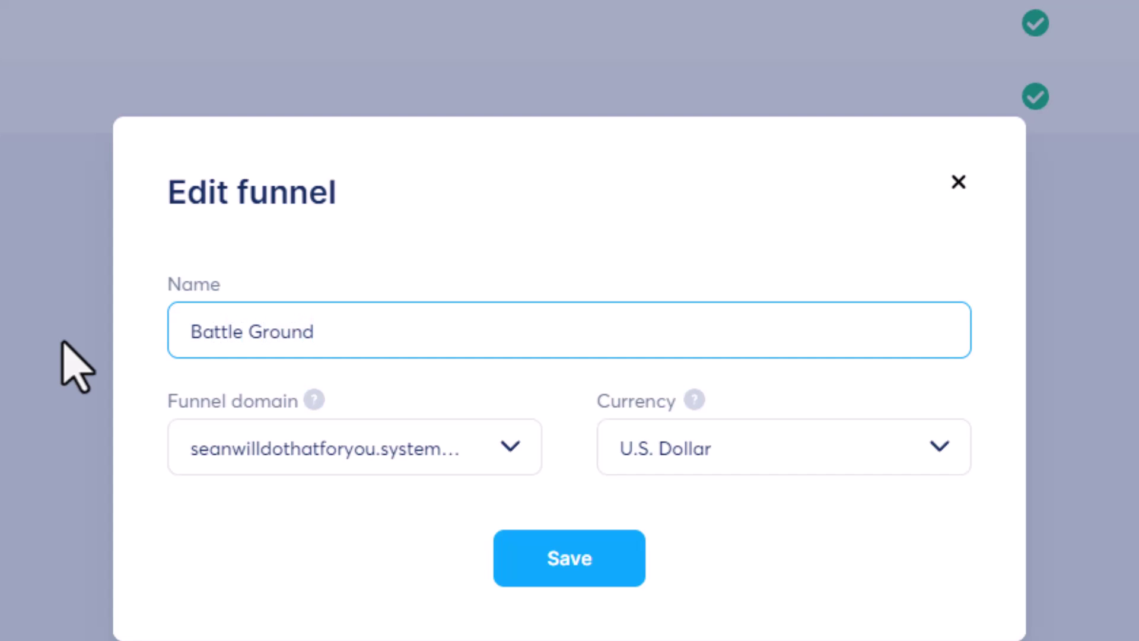
pyautogui.write(' Sprinklers')
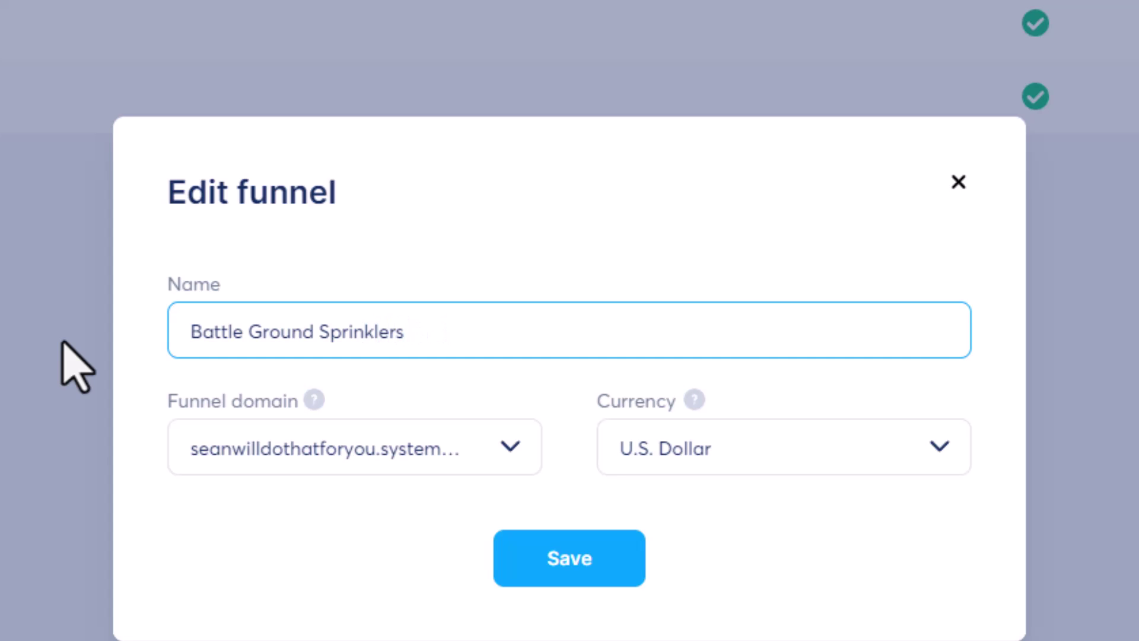
pyautogui.write(' and Landsca')
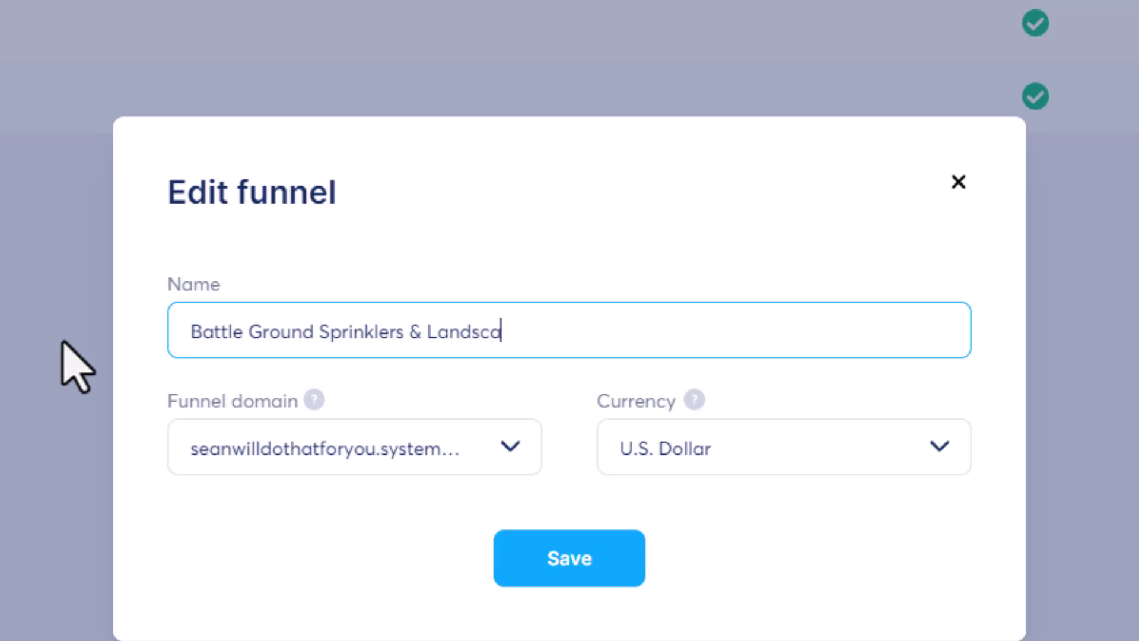
pyautogui.write('ping')
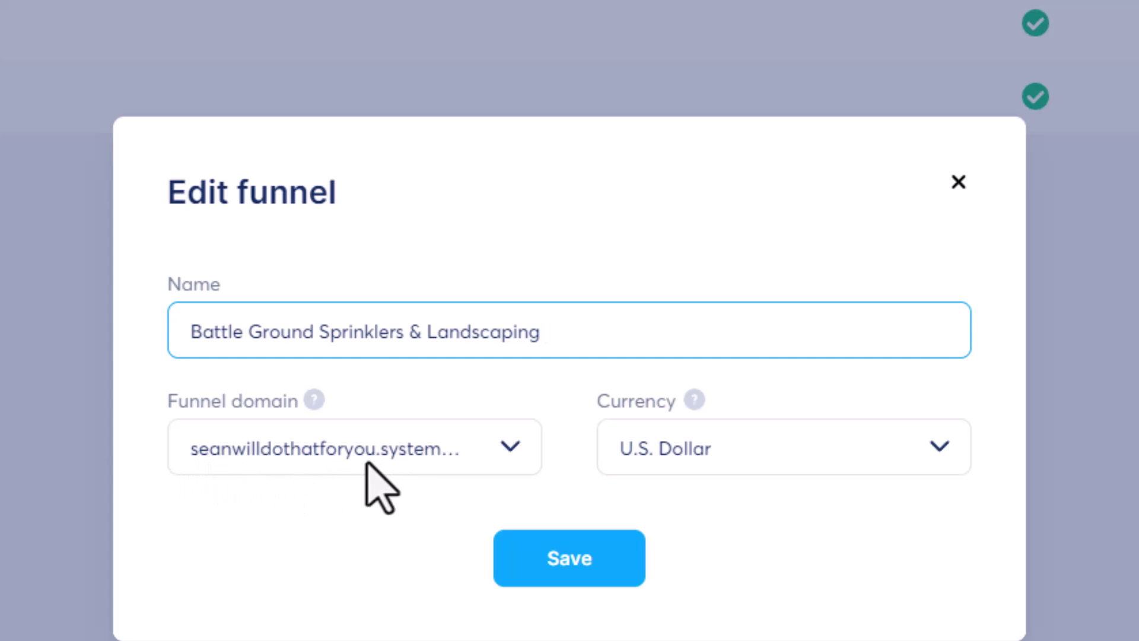
# Review the available funnel domains, select the systeme.io subdomain and save the funnel settings
pyautogui.click(509, 451)
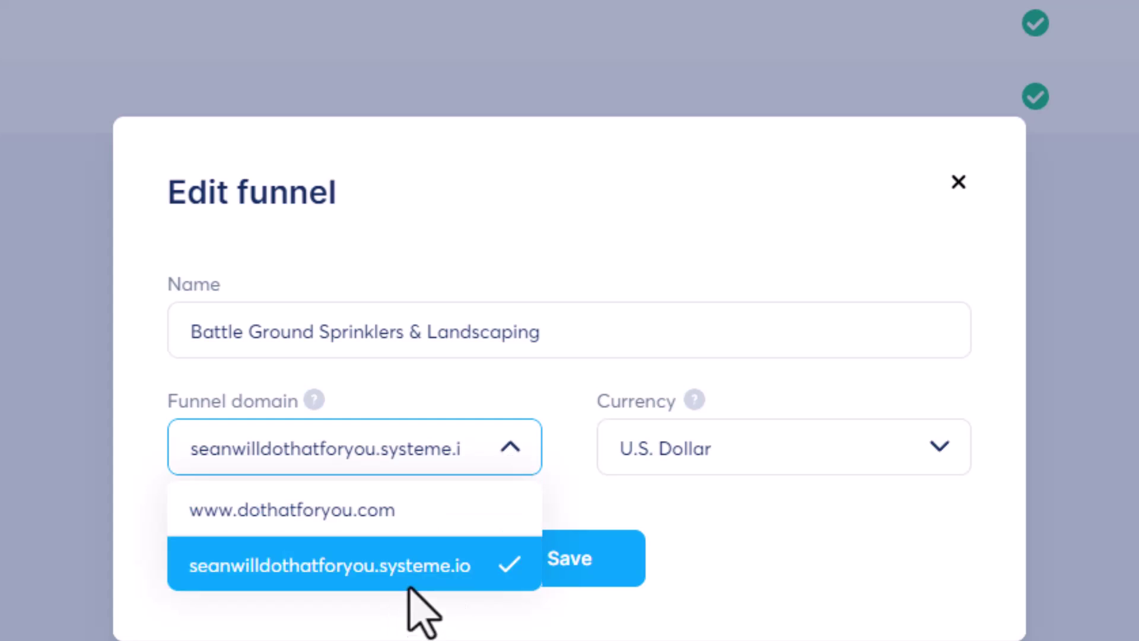
pyautogui.click(365, 620)
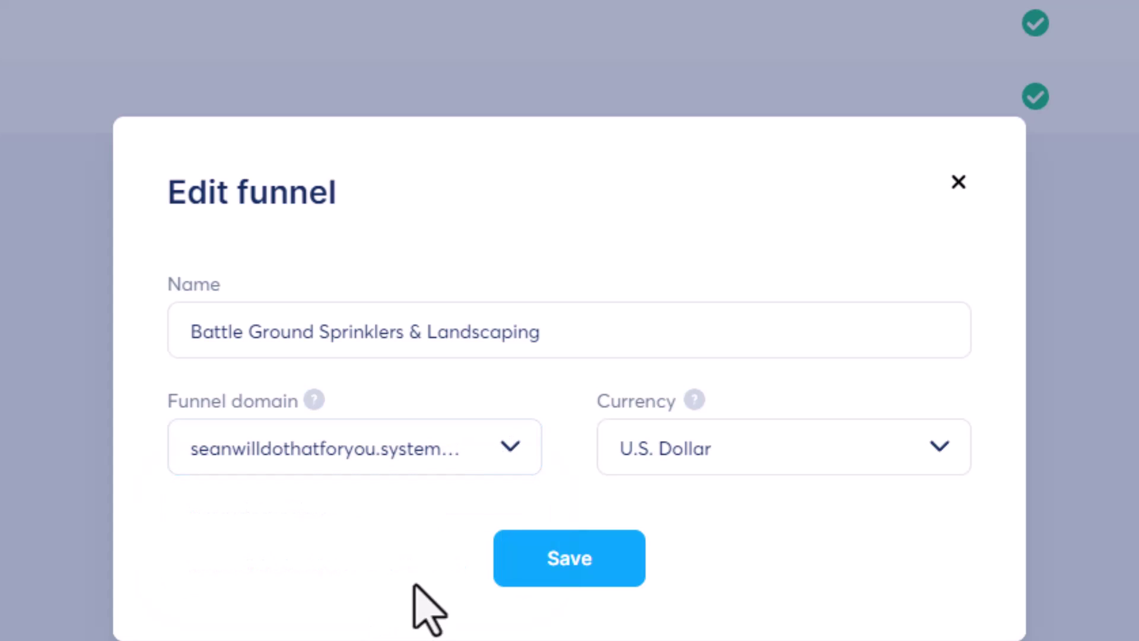
pyautogui.click(509, 454)
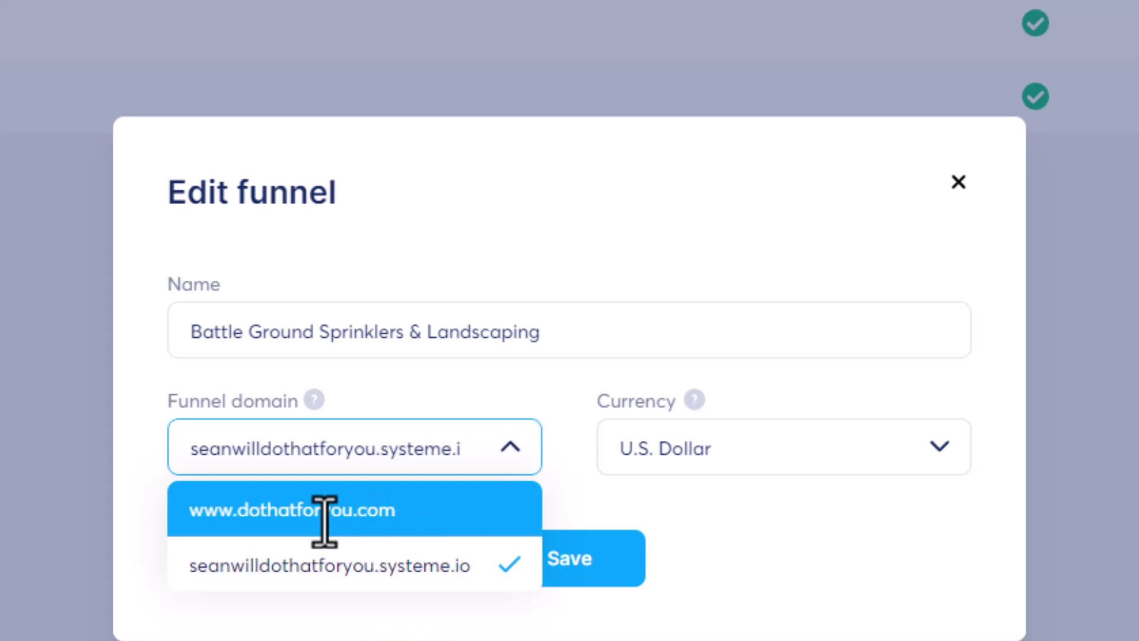
pyautogui.click(349, 565)
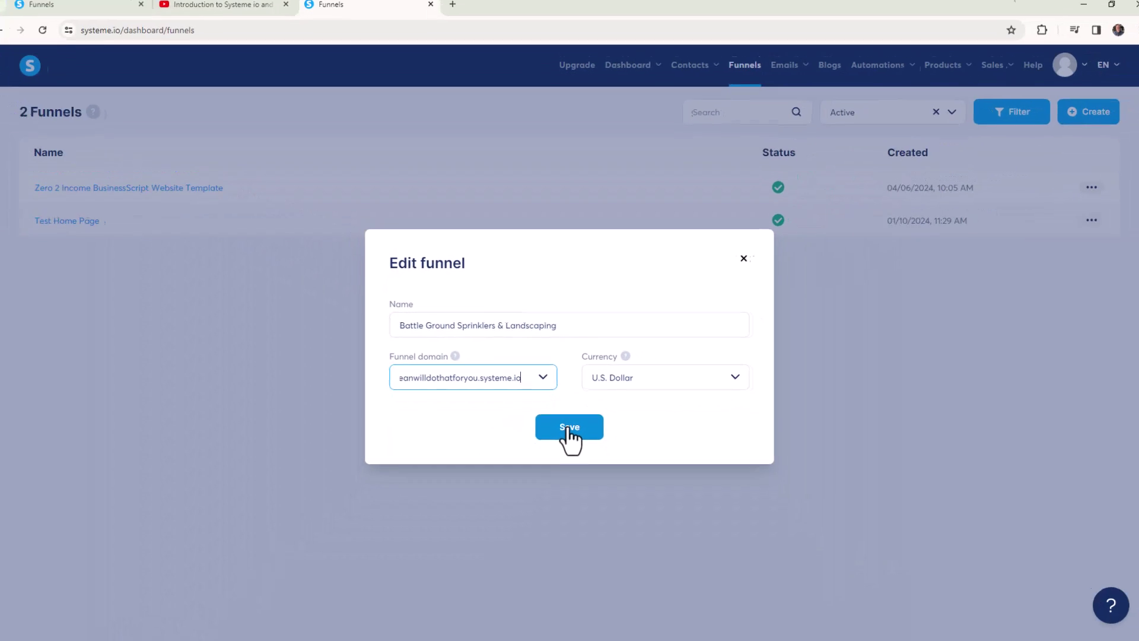
pyautogui.click(570, 426)
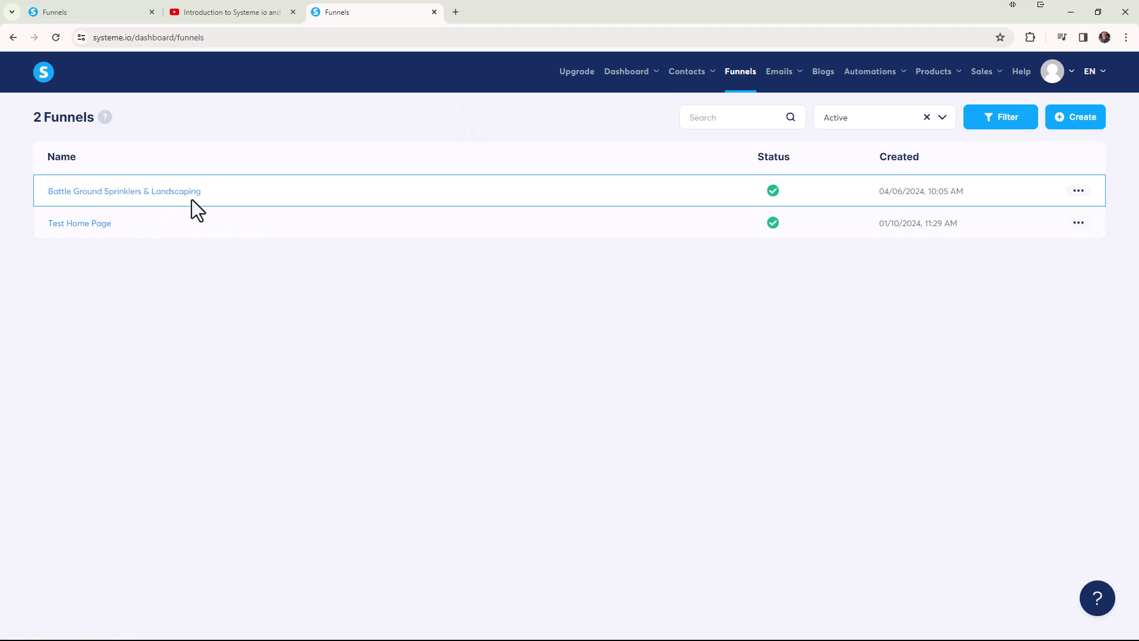
# Open the Battle Ground Sprinklers & Landscaping funnel and rename its squeeze page step to "Battle Ground Sprinklers & Landscaping"
pyautogui.click(122, 196)
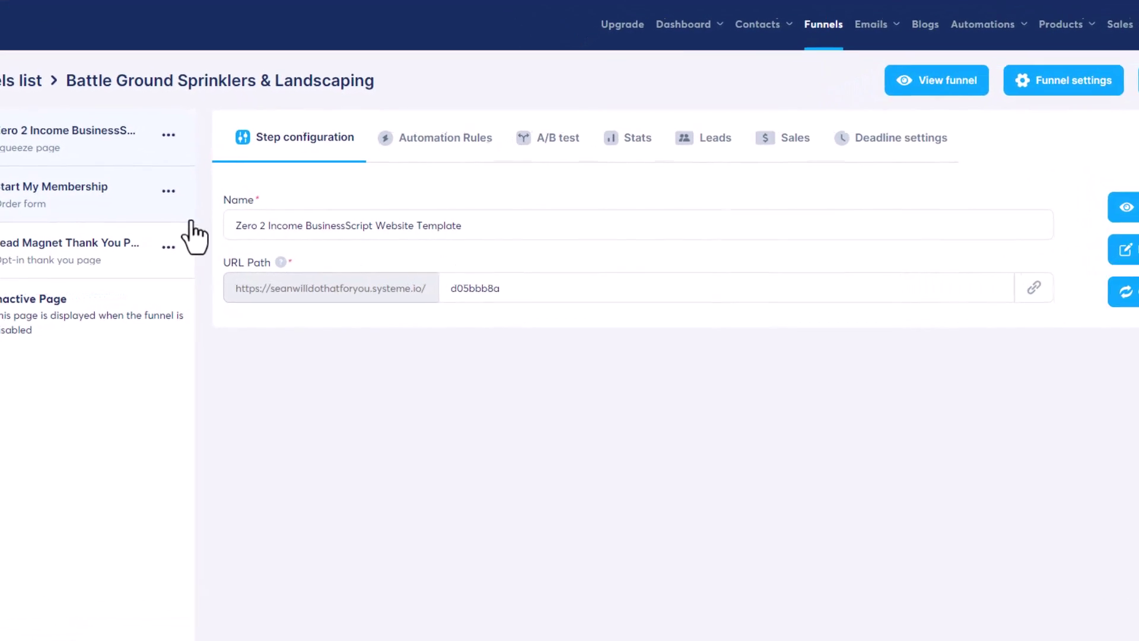
pyautogui.moveTo(464, 225); pyautogui.dragTo(215, 243)
pyautogui.write('Batt')
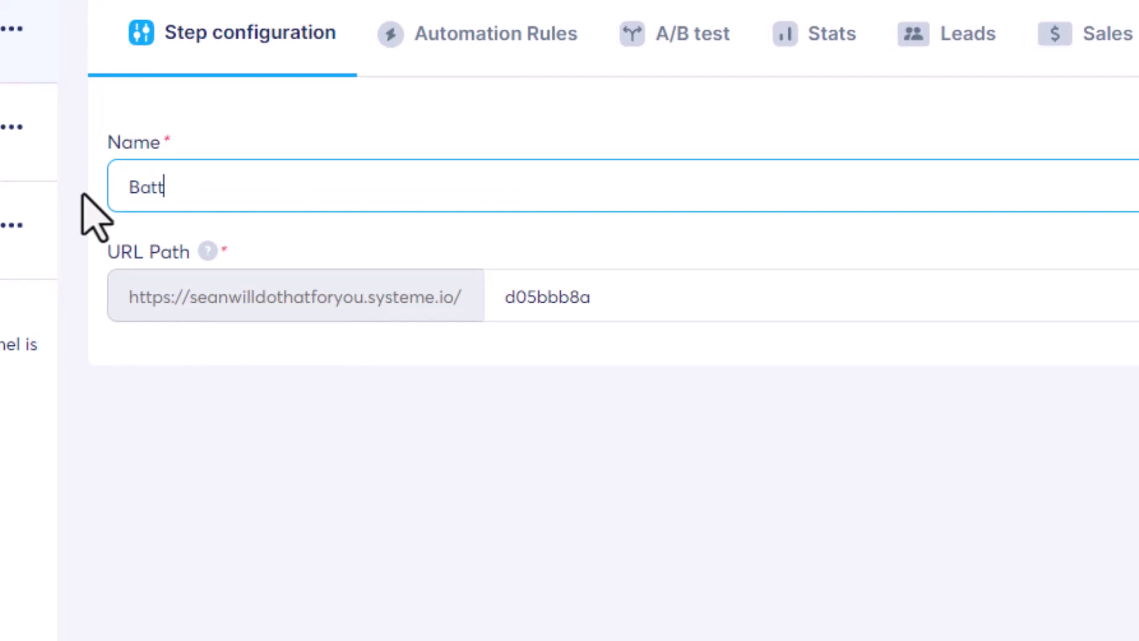
pyautogui.write('le Greound Sp')
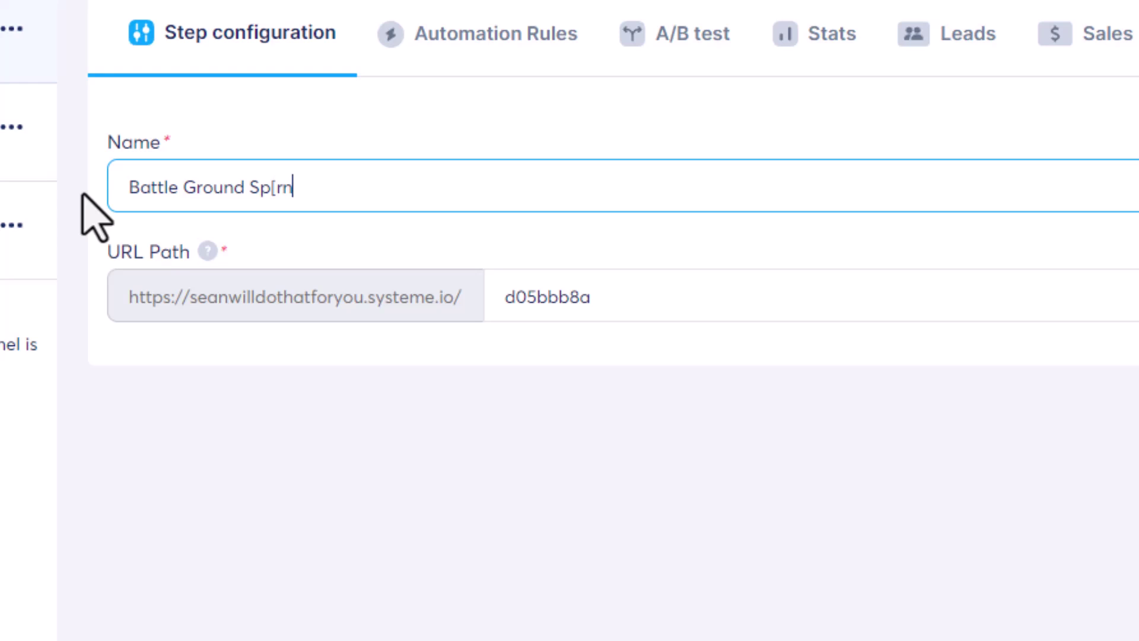
pyautogui.write('rinklers and')
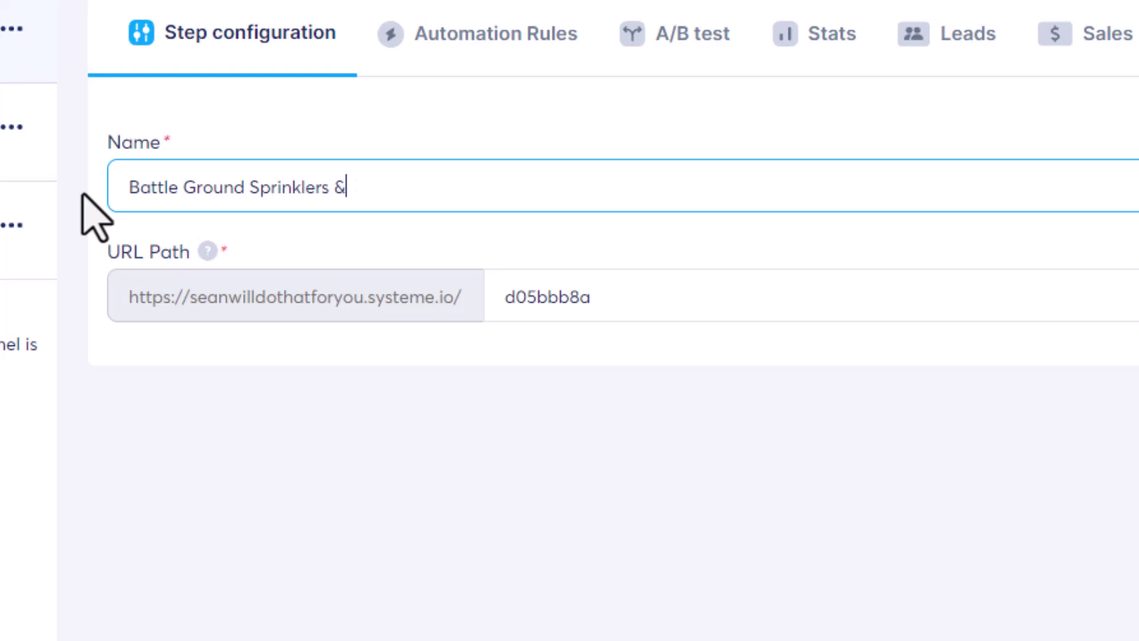
pyautogui.write('andscaping')
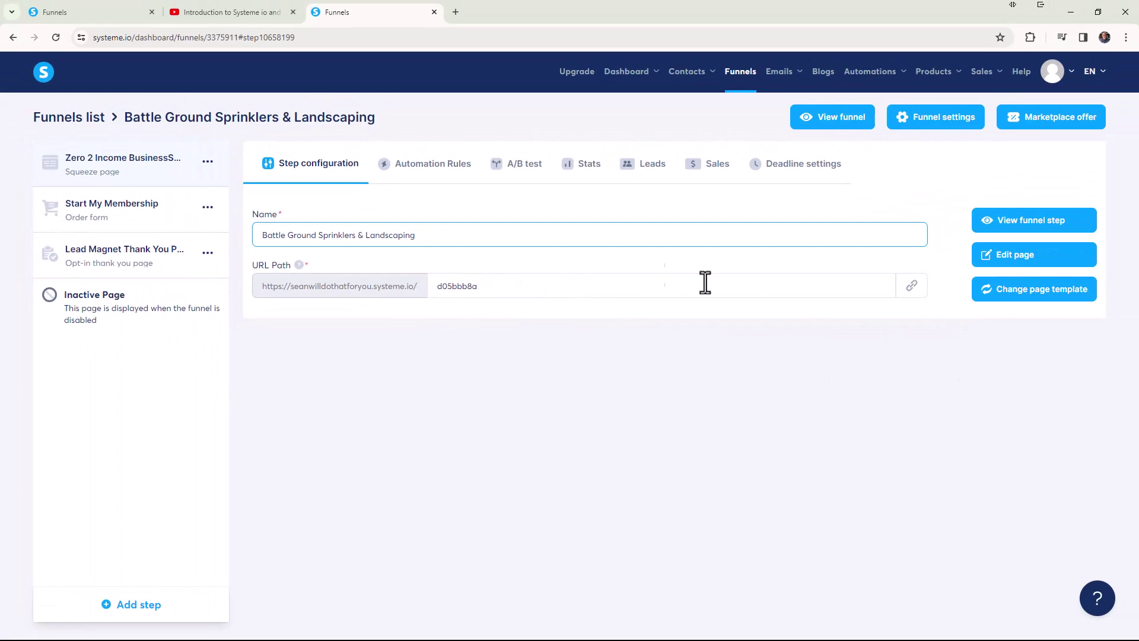
pyautogui.click(675, 345)
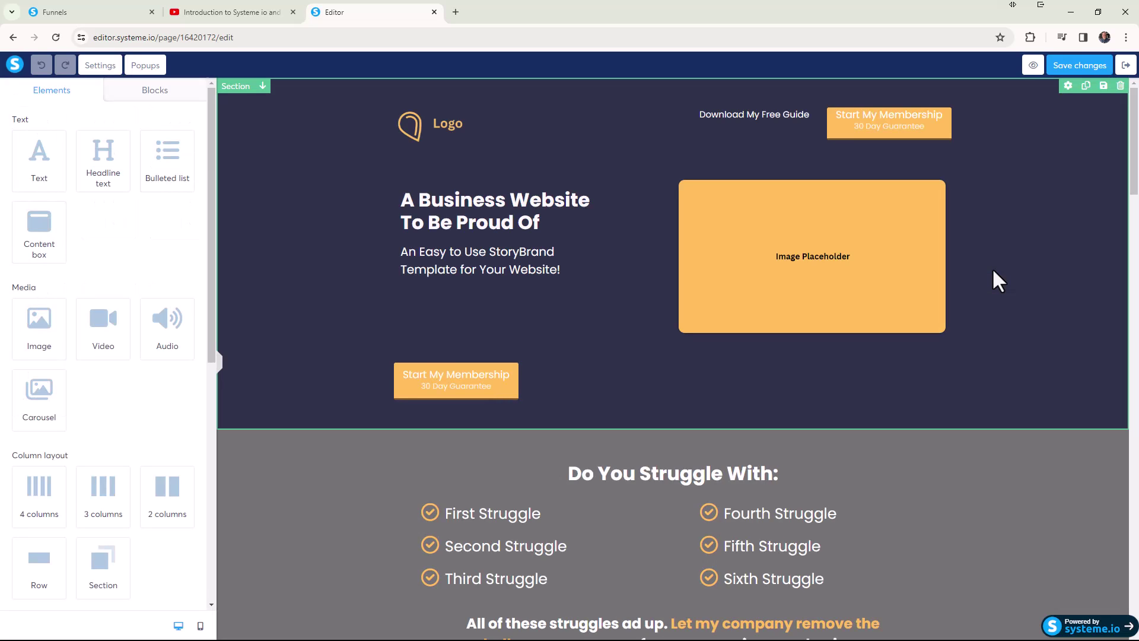
# Examine the website template's sections from header to footer in the page editor, collapsing the elements sidebar for a wider view
pyautogui.scroll(-8, 993, 271)
pyautogui.scroll(-20, 996, 284)
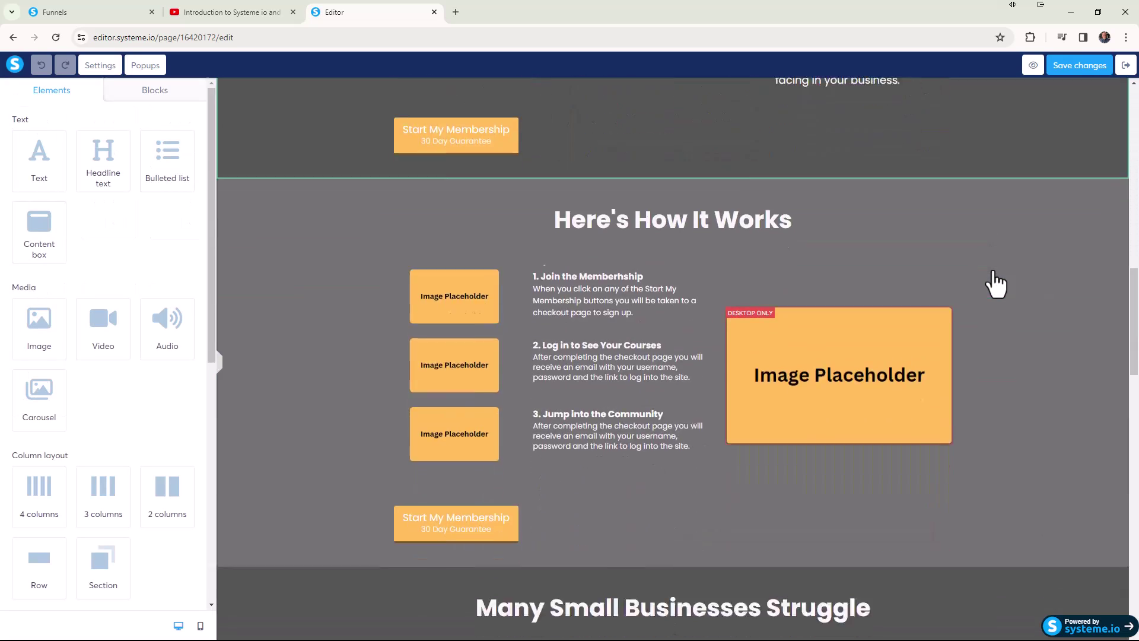
pyautogui.scroll(-1, 996, 284)
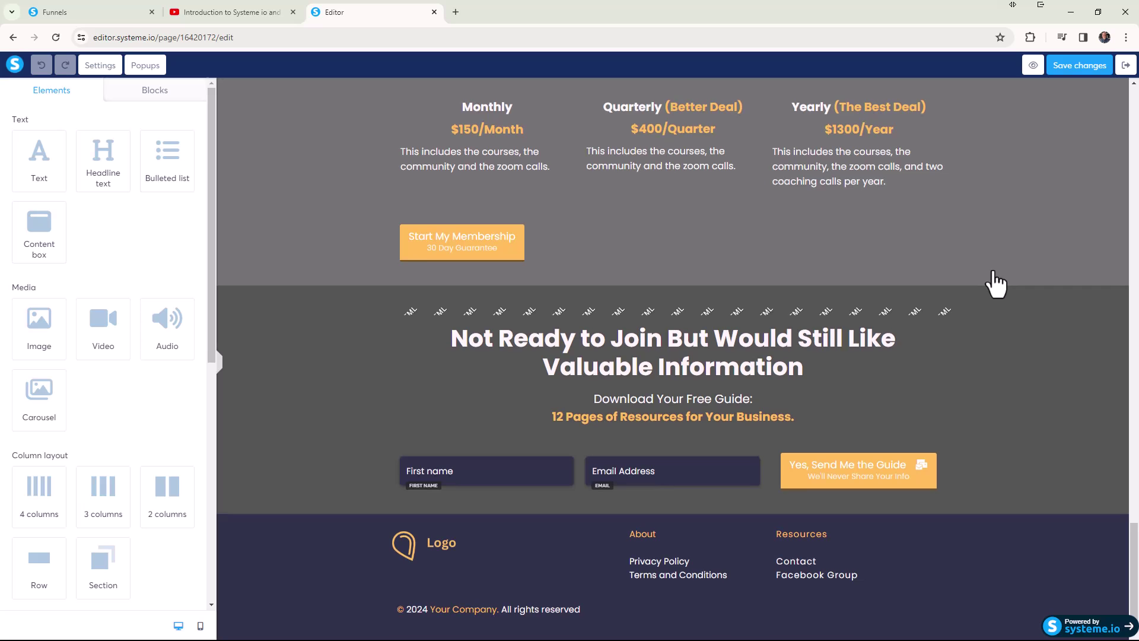
pyautogui.scroll(20, 996, 285)
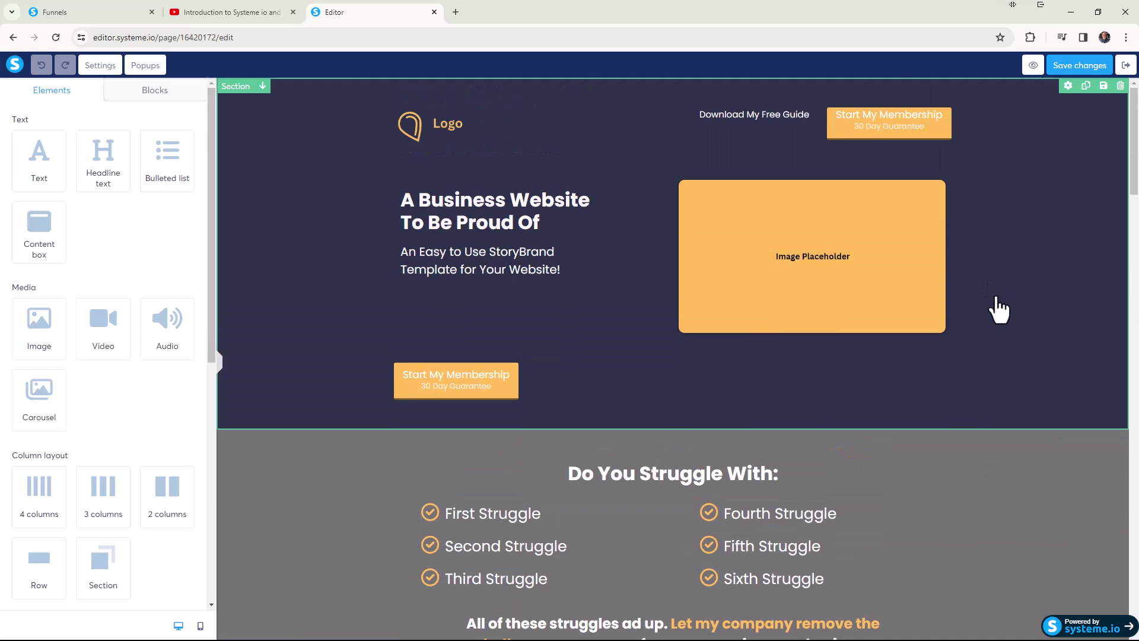
pyautogui.click(219, 360)
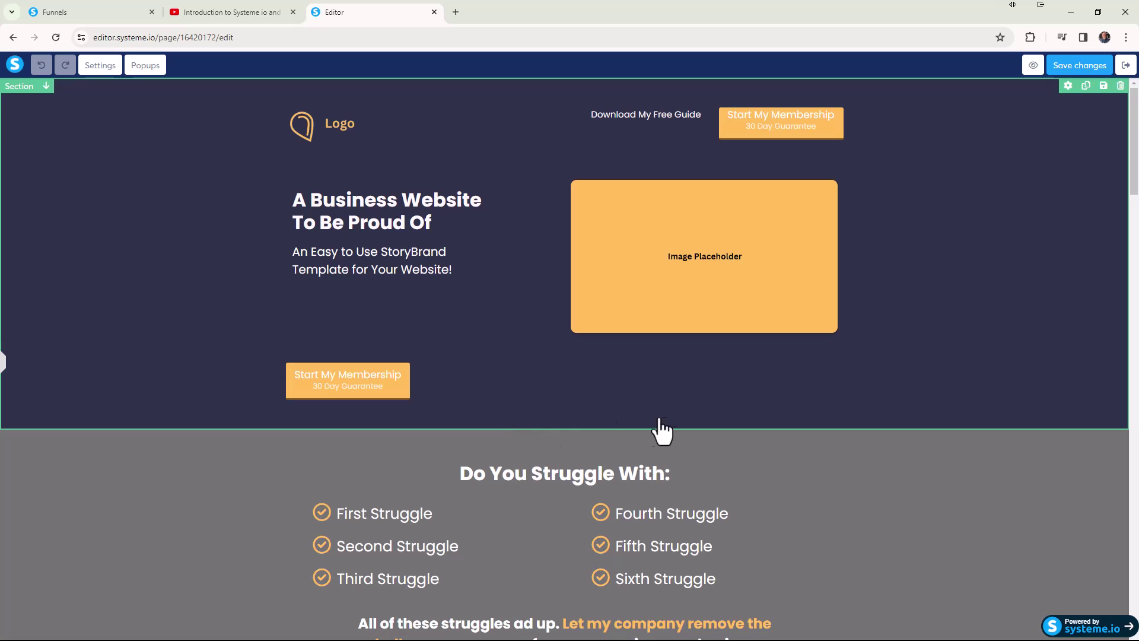
pyautogui.scroll(-3, 723, 445)
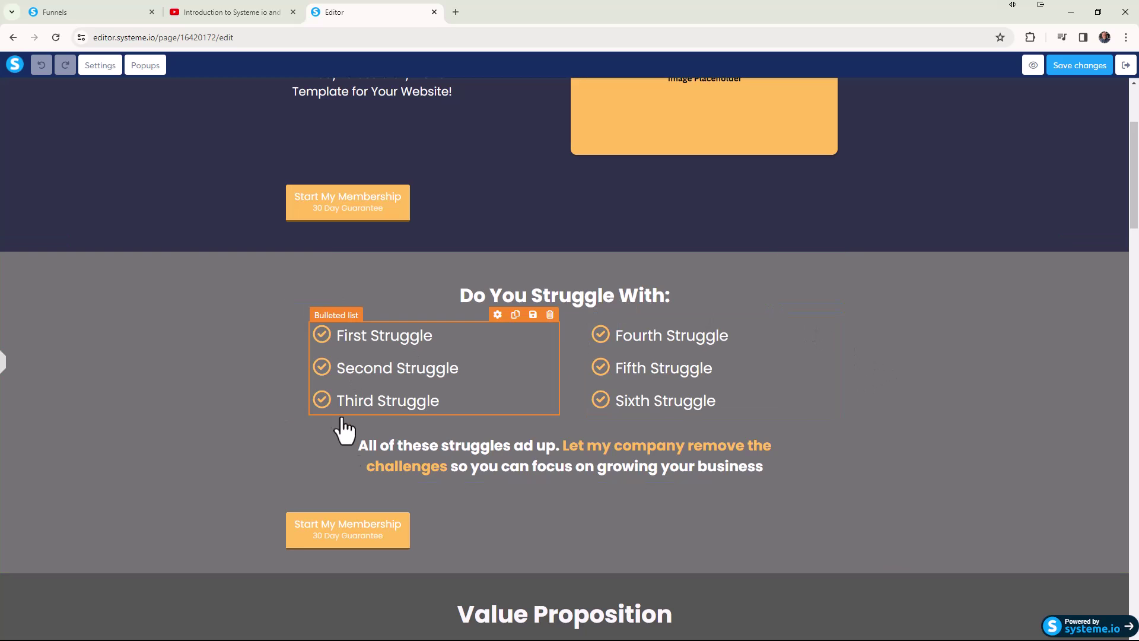
pyautogui.scroll(3, 776, 414)
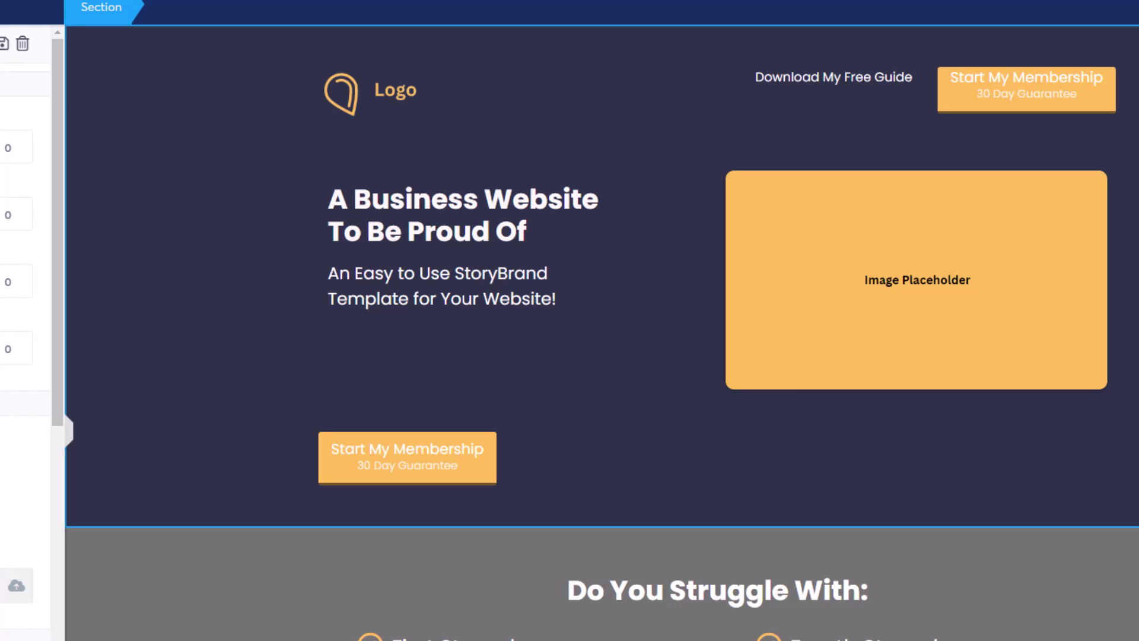
# Change the header section's background colour to white
pyautogui.click(1, 510)
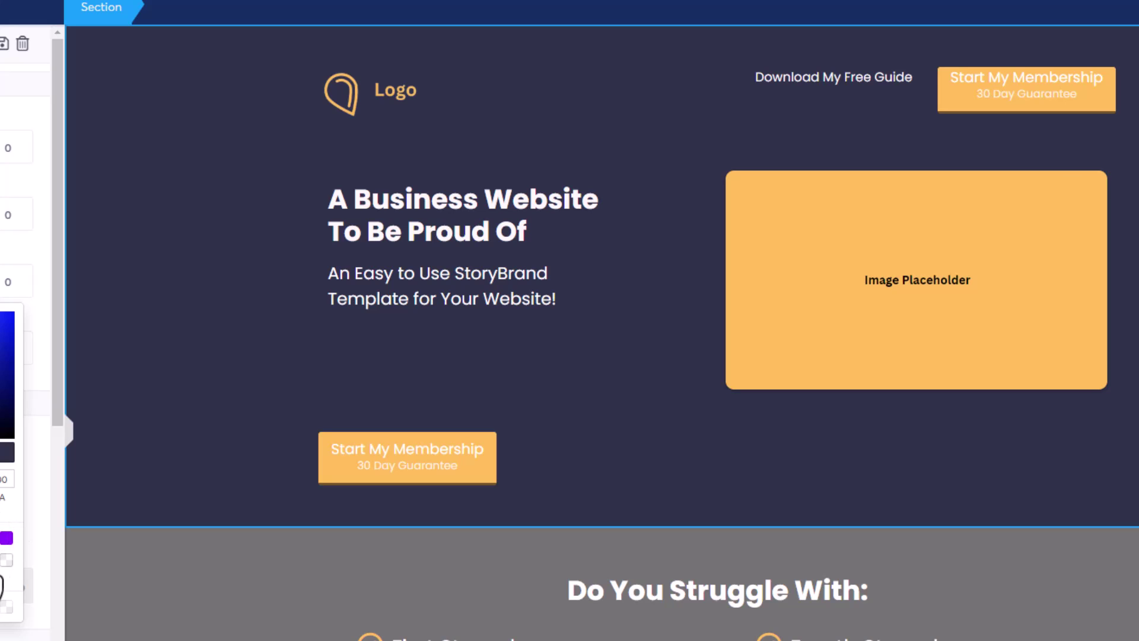
pyautogui.click(2, 585)
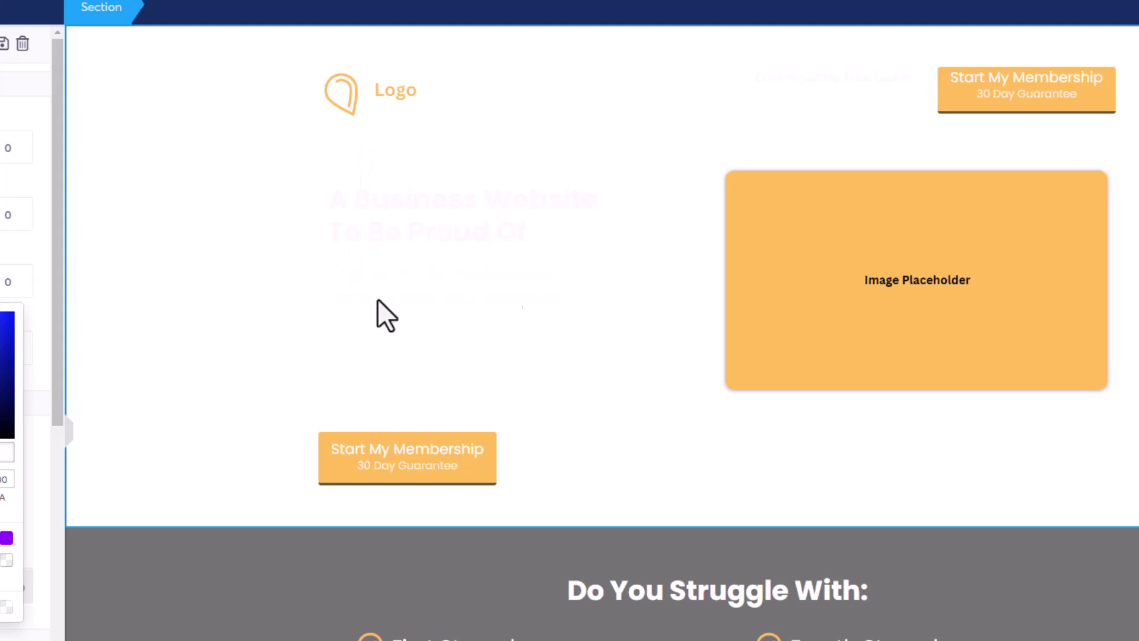
# Recolour the header's "Download My Free Guide" text to dark grey, hex 4A4A4A
pyautogui.click(868, 77)
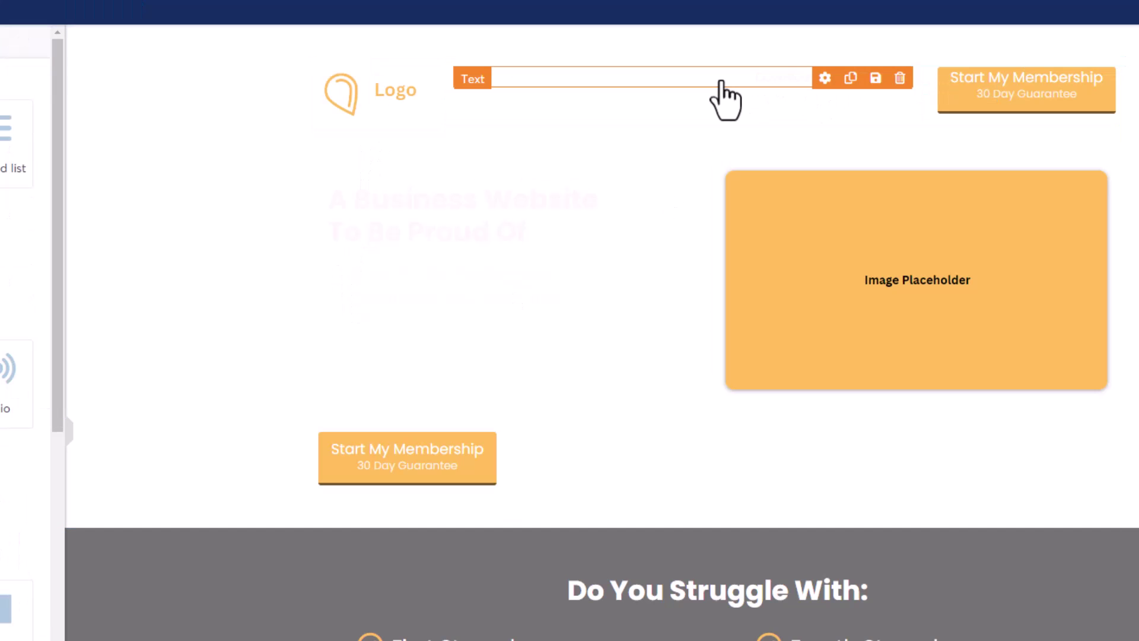
pyautogui.moveTo(615, 83); pyautogui.dragTo(652, 84)
pyautogui.click(675, 81)
pyautogui.doubleClick(677, 80)
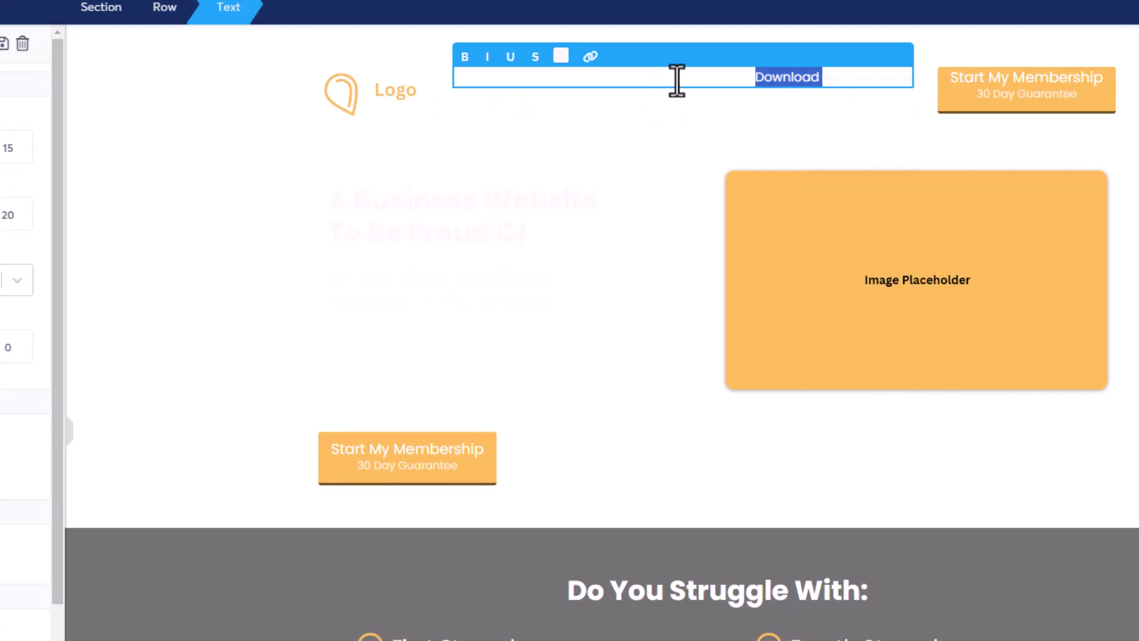
pyautogui.click(760, 81)
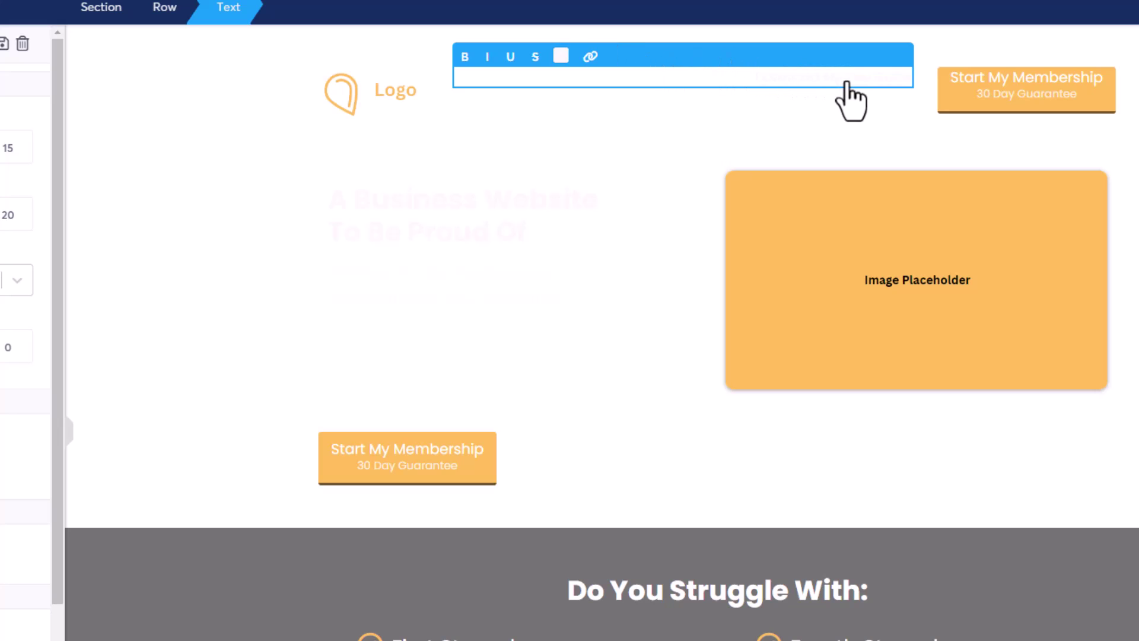
pyautogui.click(729, 80)
pyautogui.moveTo(719, 79); pyautogui.dragTo(899, 86)
pyautogui.click(560, 56)
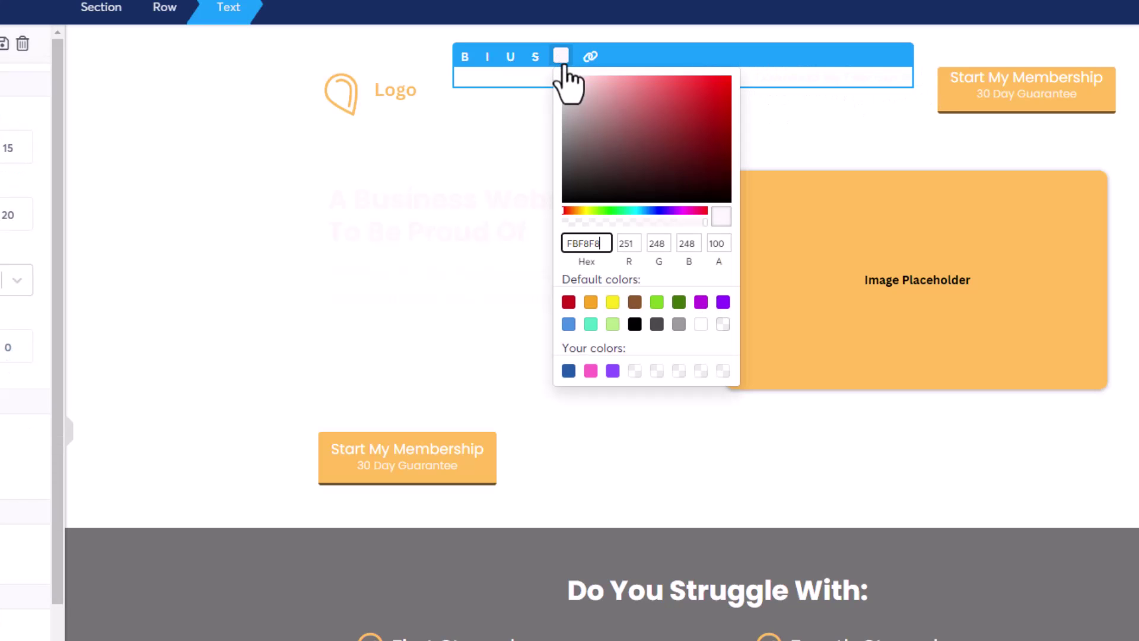
pyautogui.click(657, 325)
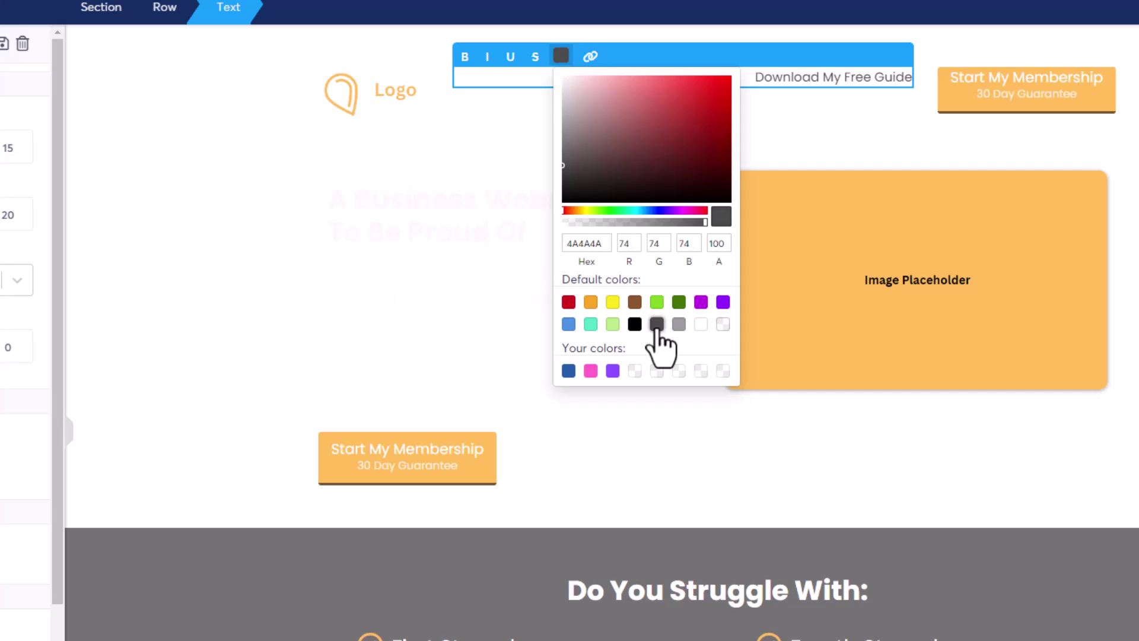
pyautogui.click(795, 142)
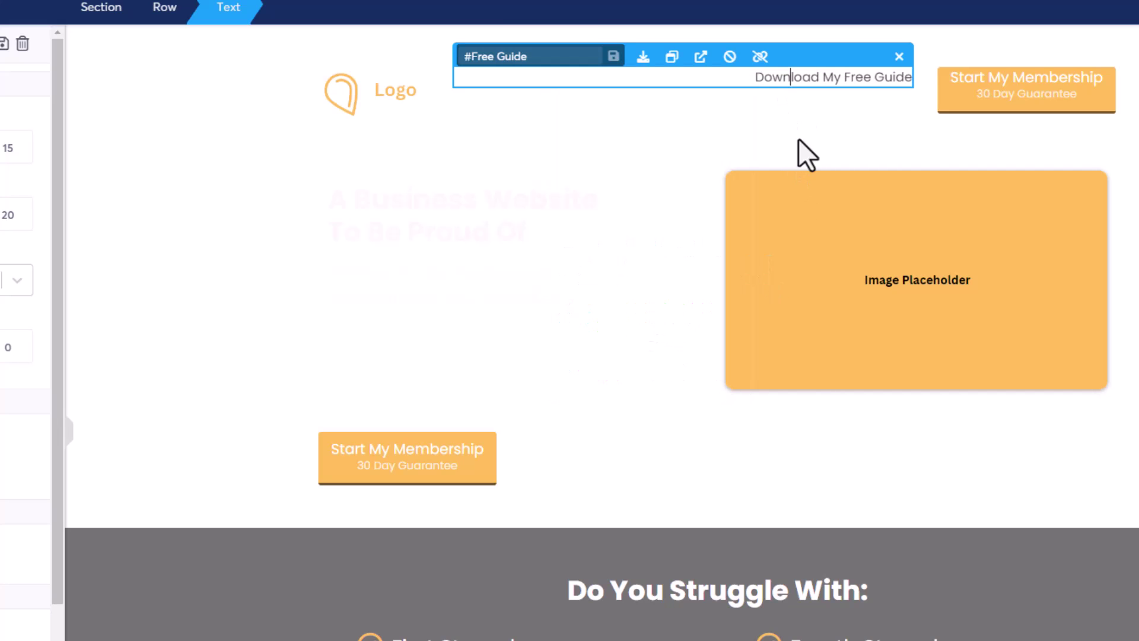
pyautogui.click(526, 191)
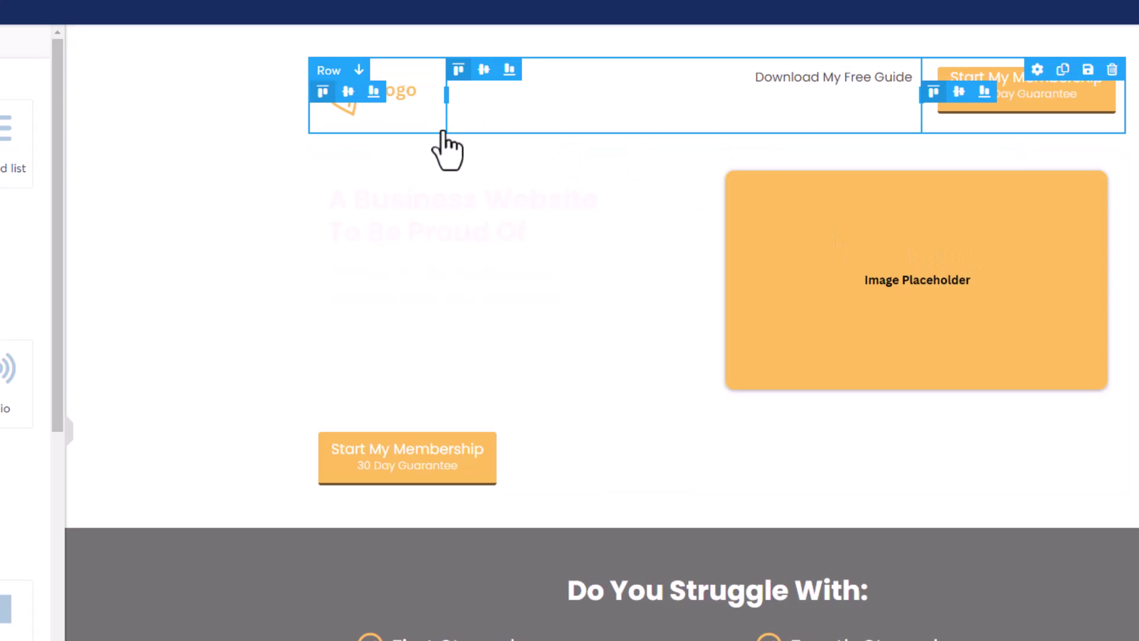
# Remove the placeholder StoryBrandTemplateLogo.png file from the header's logo image
pyautogui.click(355, 110)
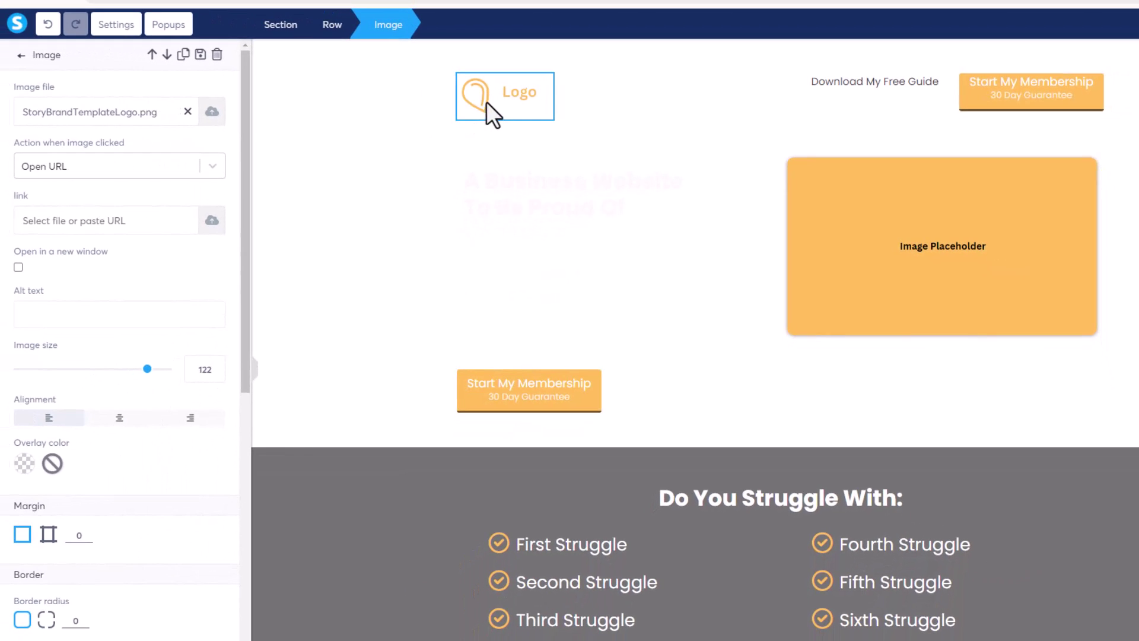
pyautogui.click(580, 150)
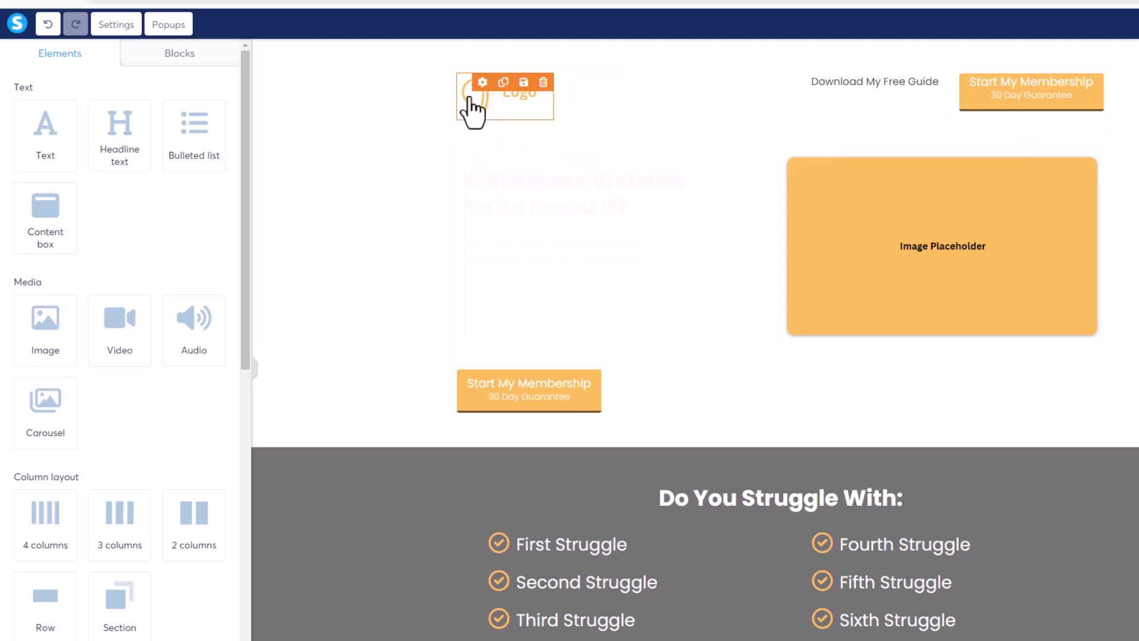
pyautogui.click(482, 83)
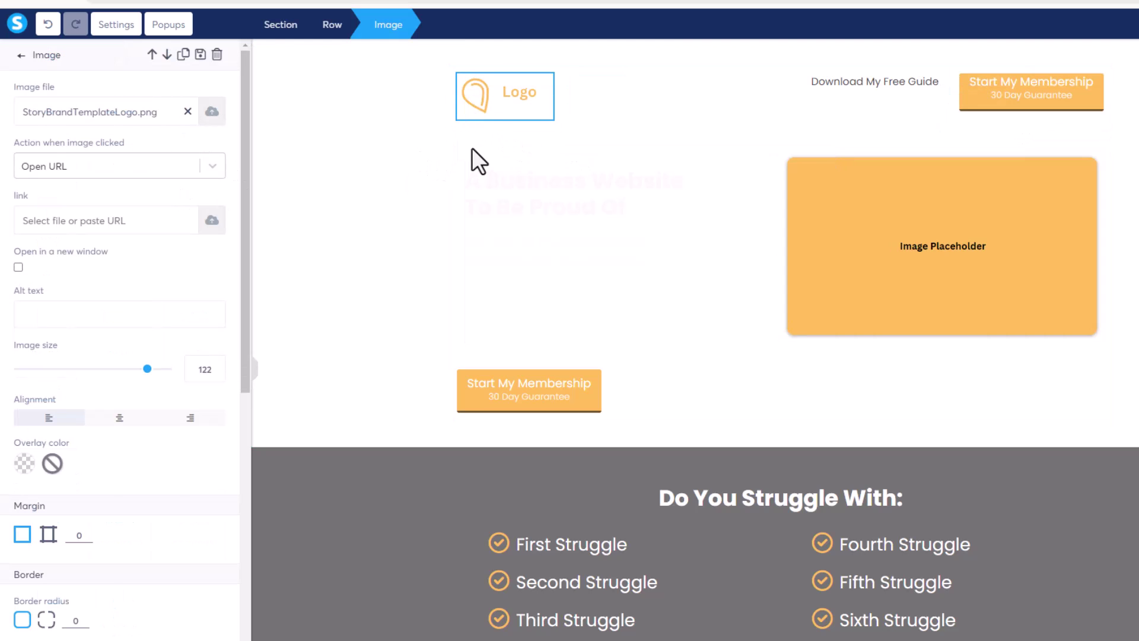
pyautogui.click(479, 161)
pyautogui.moveTo(521, 113)
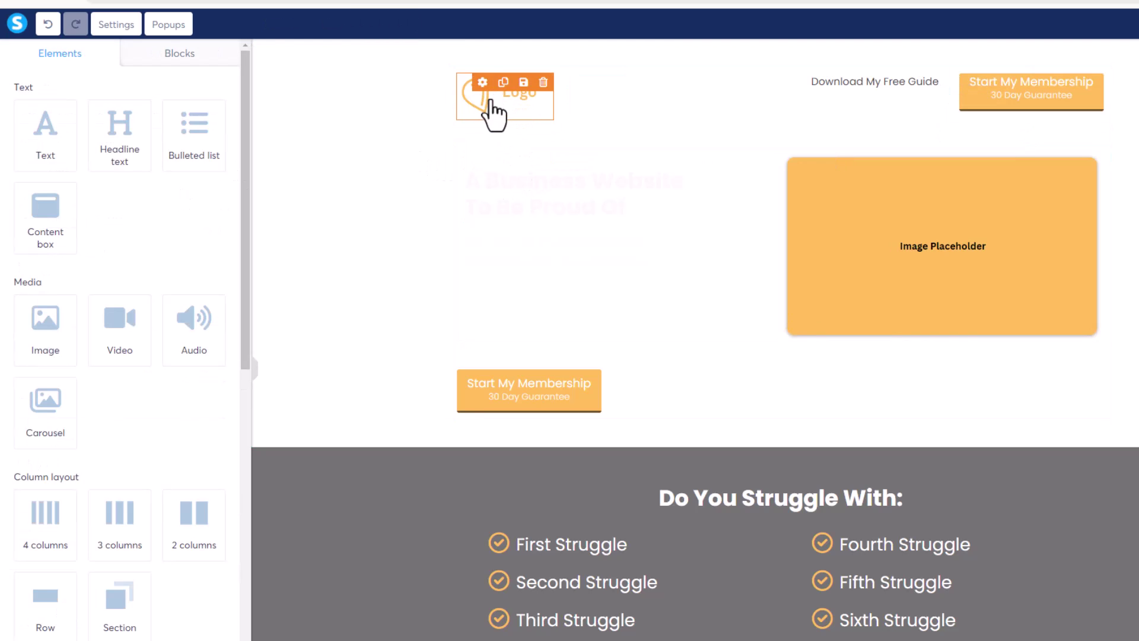
pyautogui.click(486, 89)
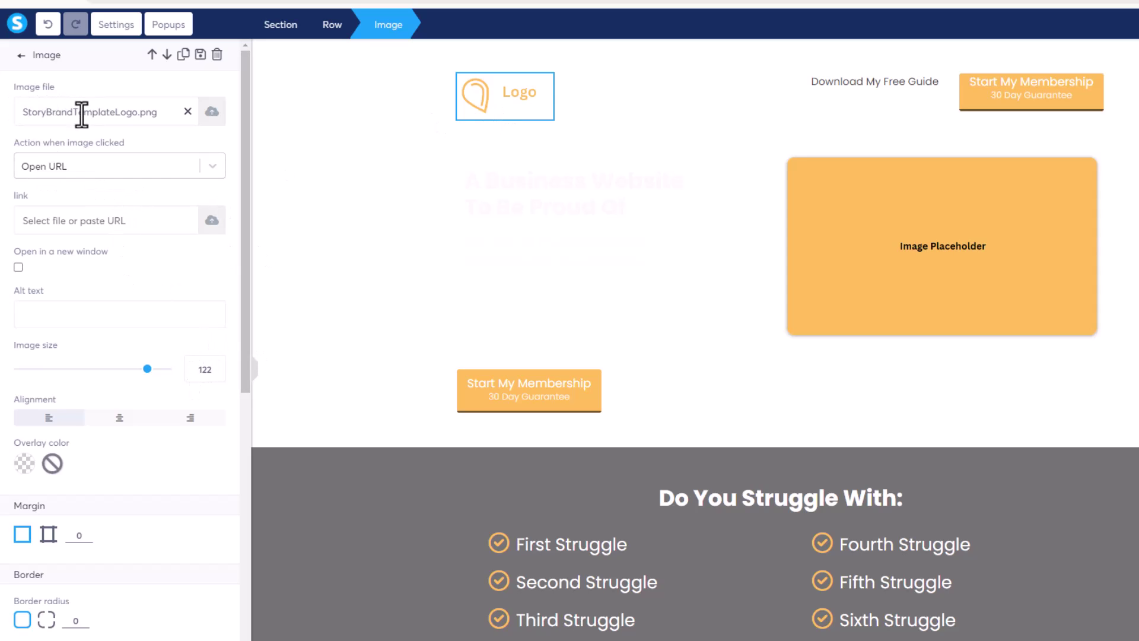
pyautogui.click(188, 112)
# Upload the "Battle Ground Sprinklers & Landscaping Logo" file from the Downloads folder and insert it as the header logo
pyautogui.click(212, 113)
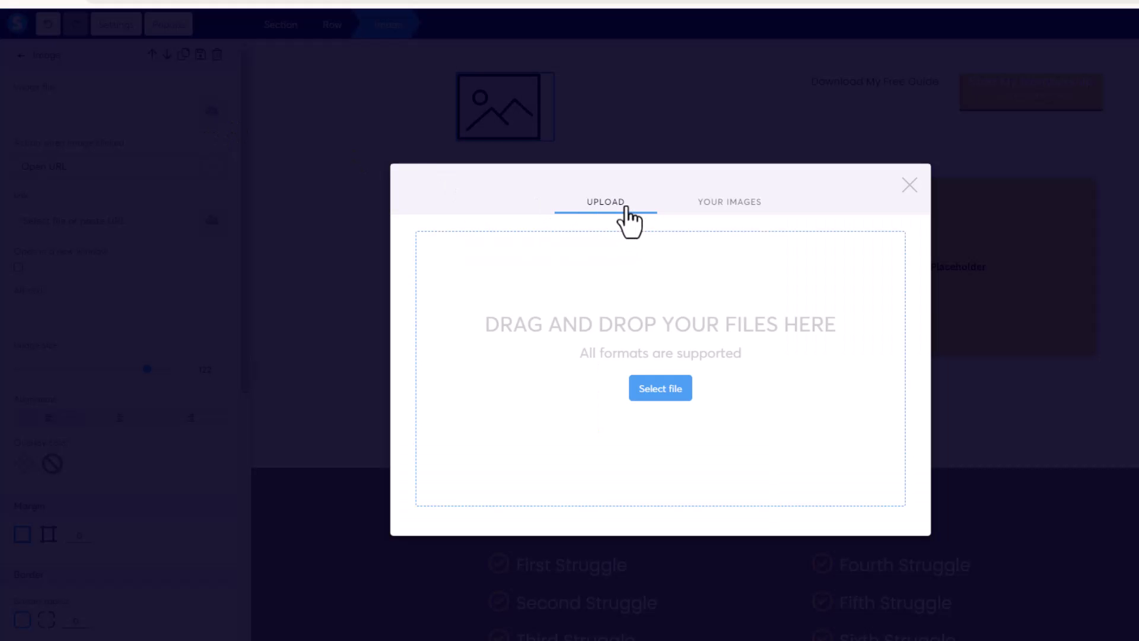
pyautogui.click(662, 390)
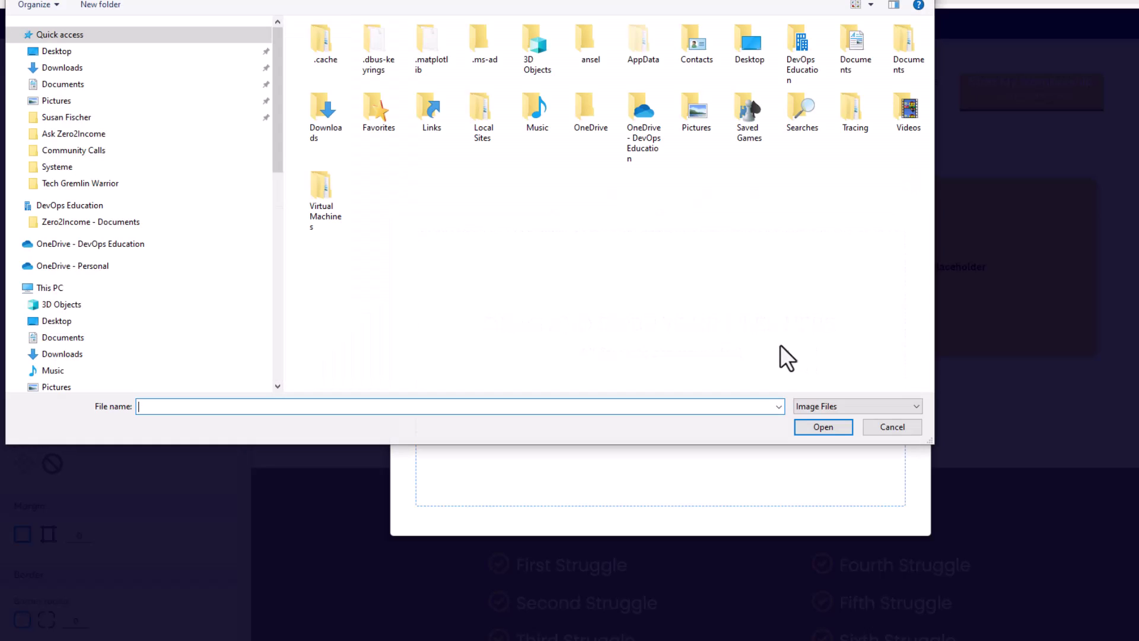
pyautogui.click(45, 67)
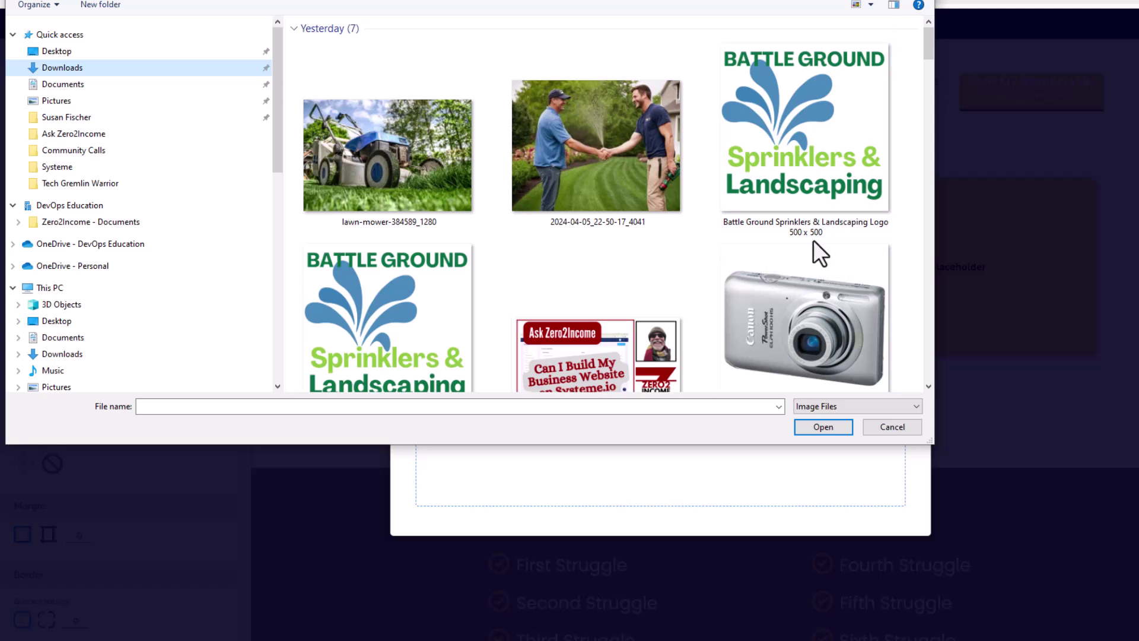
pyautogui.scroll(-1, 819, 240)
pyautogui.scroll(1, 799, 238)
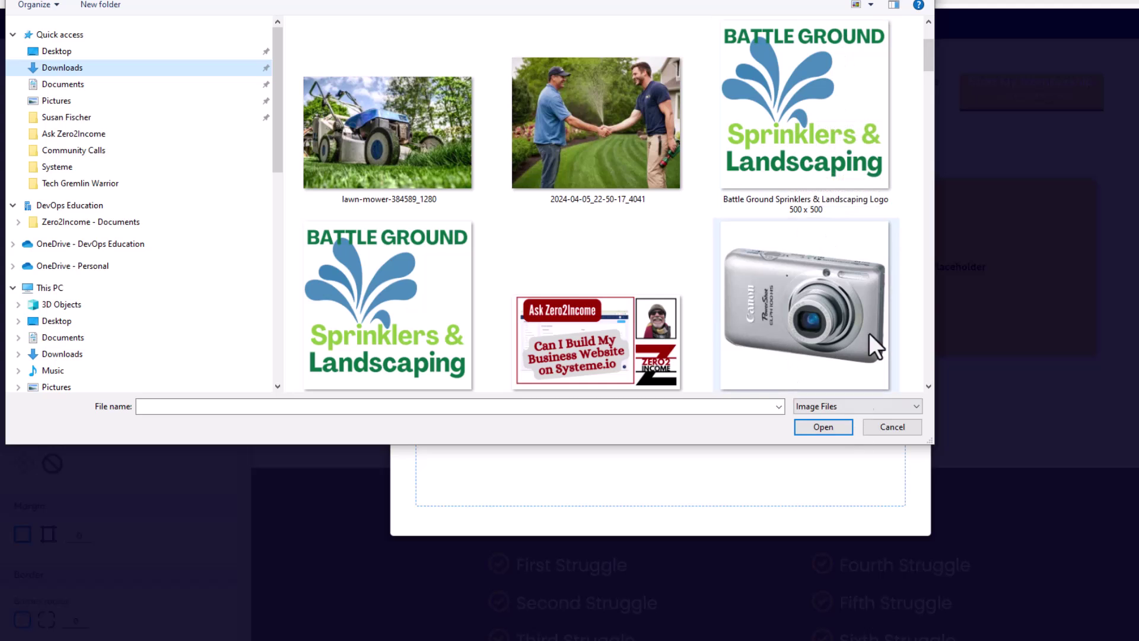
pyautogui.click(843, 166)
pyautogui.click(828, 427)
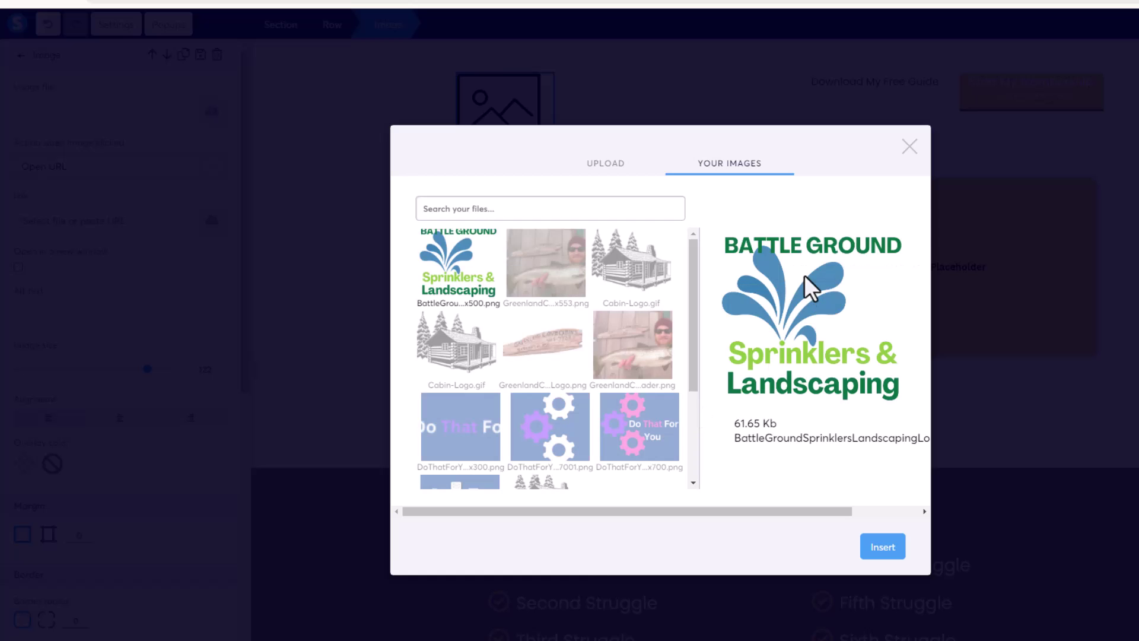
pyautogui.click(884, 549)
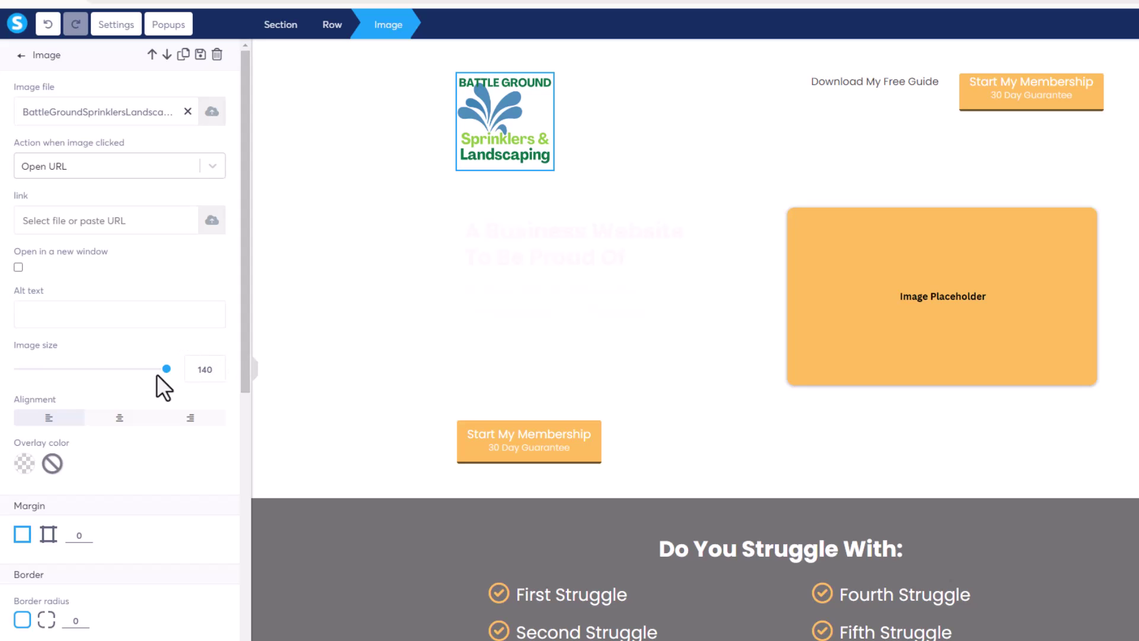
# Try the logo image at sizes 109 and 39, and set it back to 140
pyautogui.moveTo(168, 376); pyautogui.dragTo(135, 376)
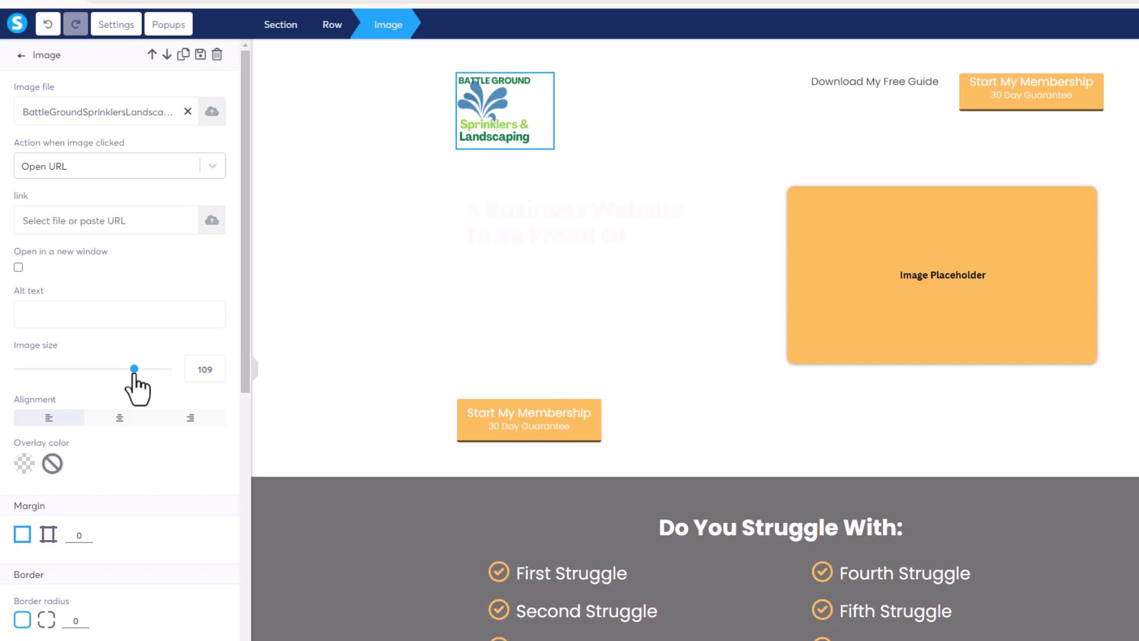
pyautogui.moveTo(135, 376); pyautogui.dragTo(60, 385)
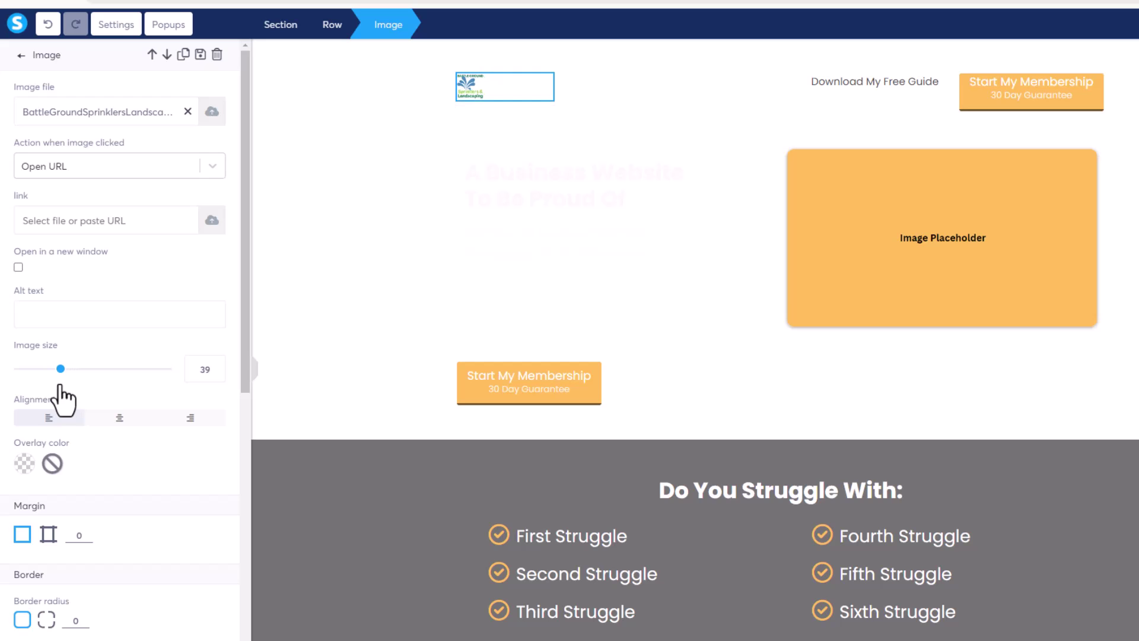
pyautogui.moveTo(60, 385); pyautogui.dragTo(196, 386)
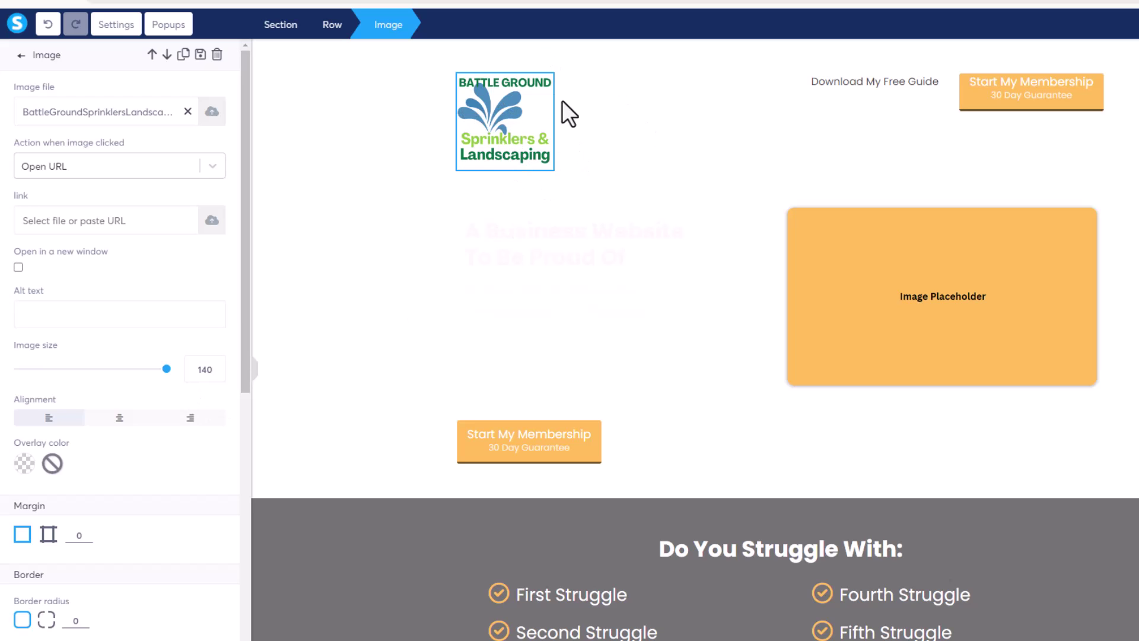
pyautogui.click(400, 217)
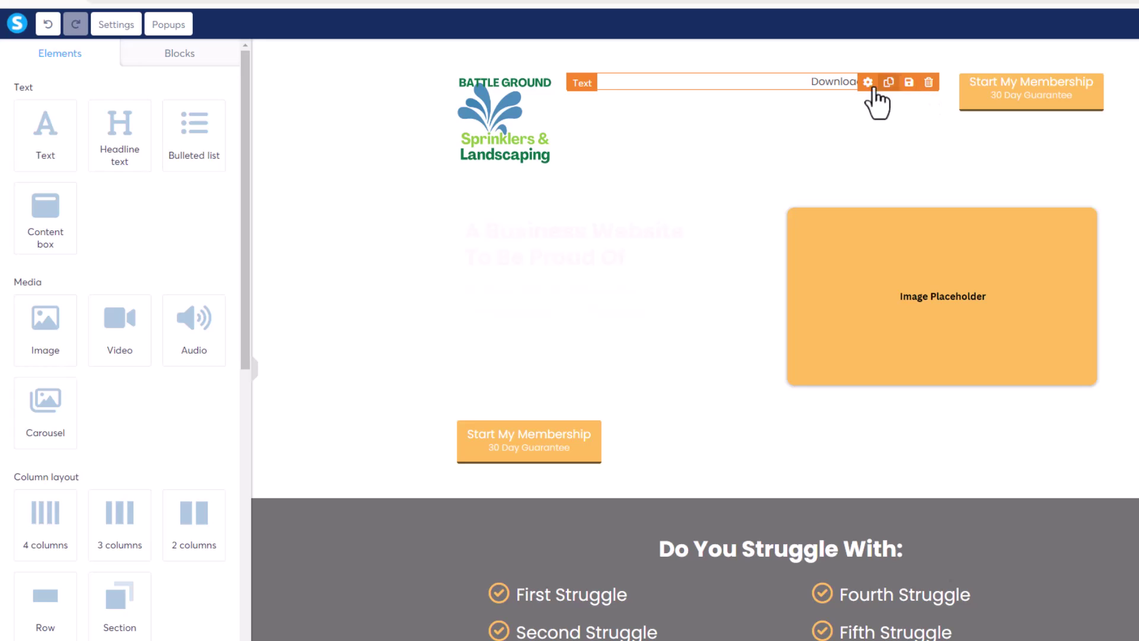
# Delete the "Download My Free Guide" text from the header row and put a Menu element in its place
pyautogui.click(929, 83)
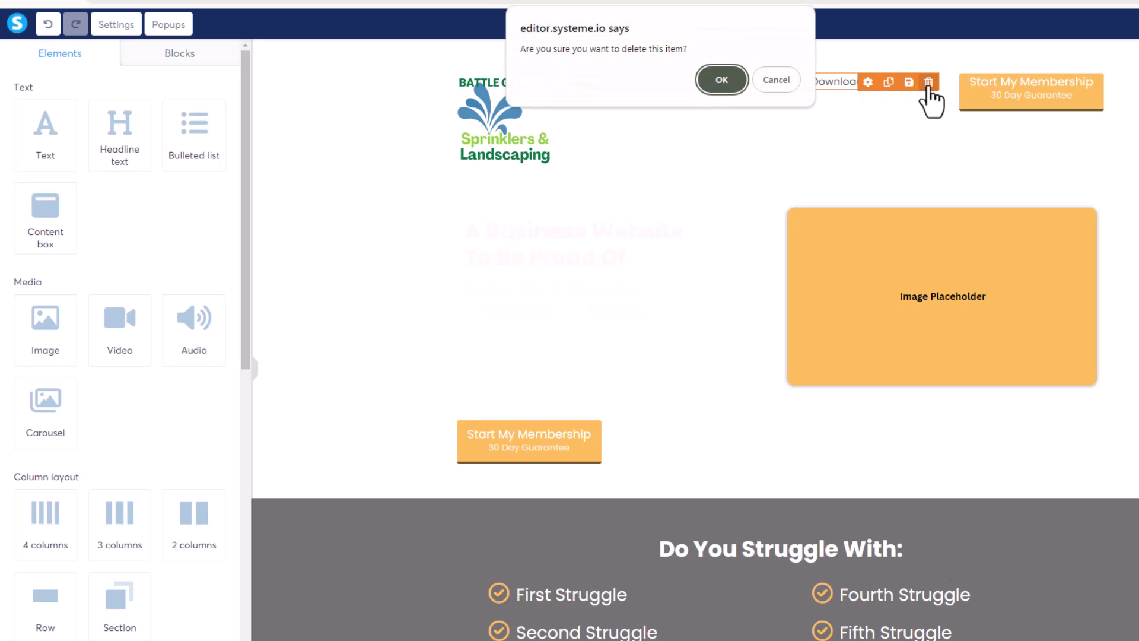
pyautogui.click(722, 85)
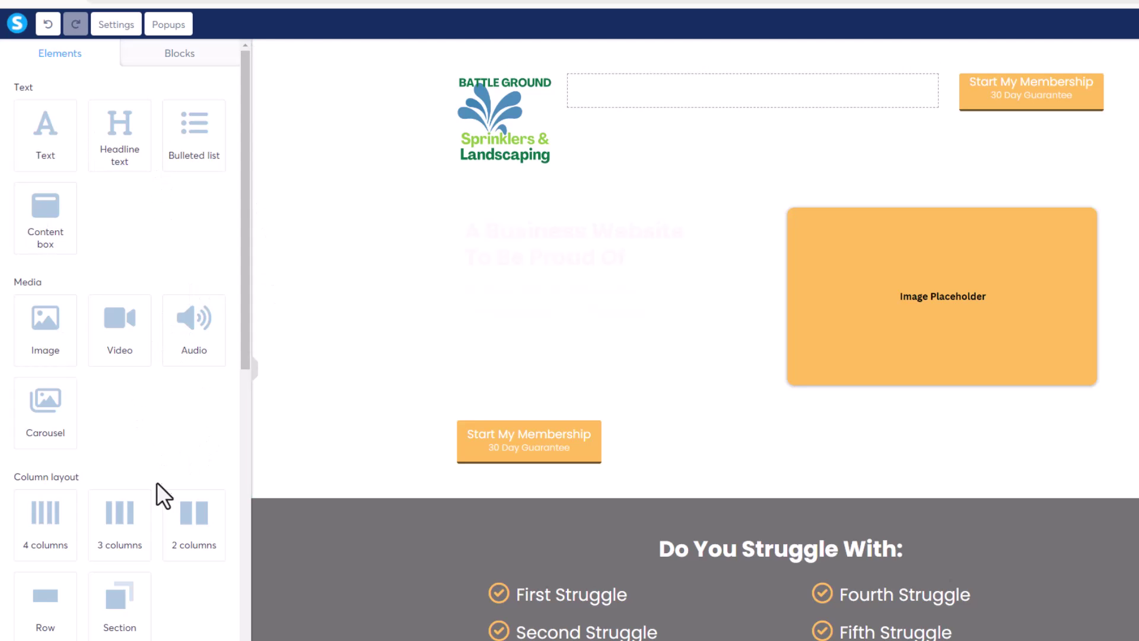
pyautogui.moveTo(245, 326); pyautogui.dragTo(261, 606)
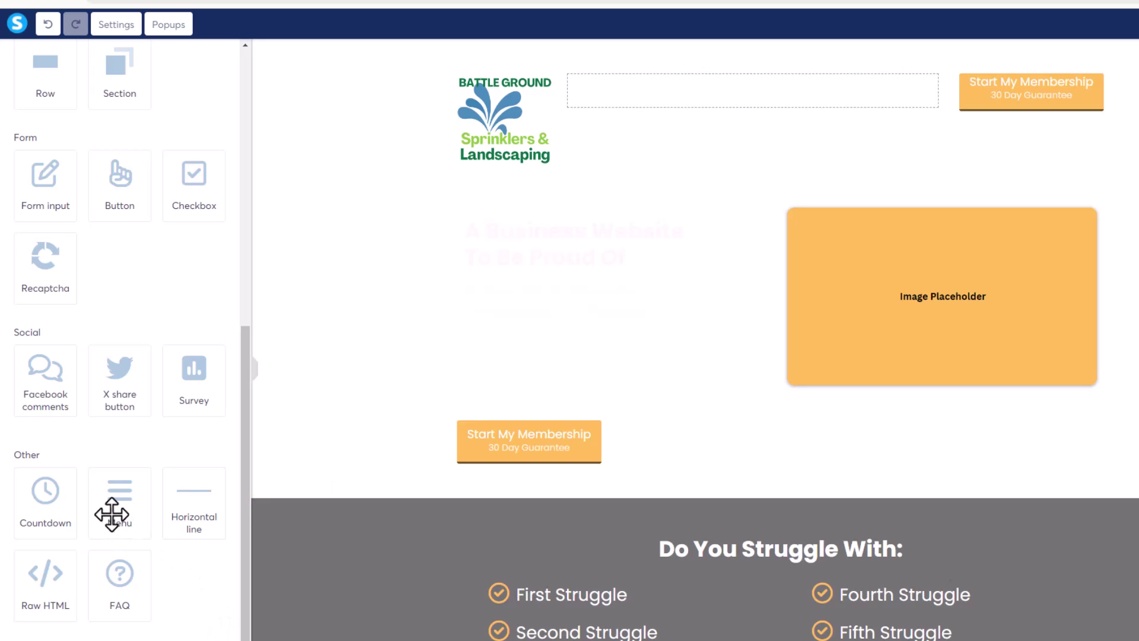
pyautogui.moveTo(111, 521); pyautogui.dragTo(684, 128)
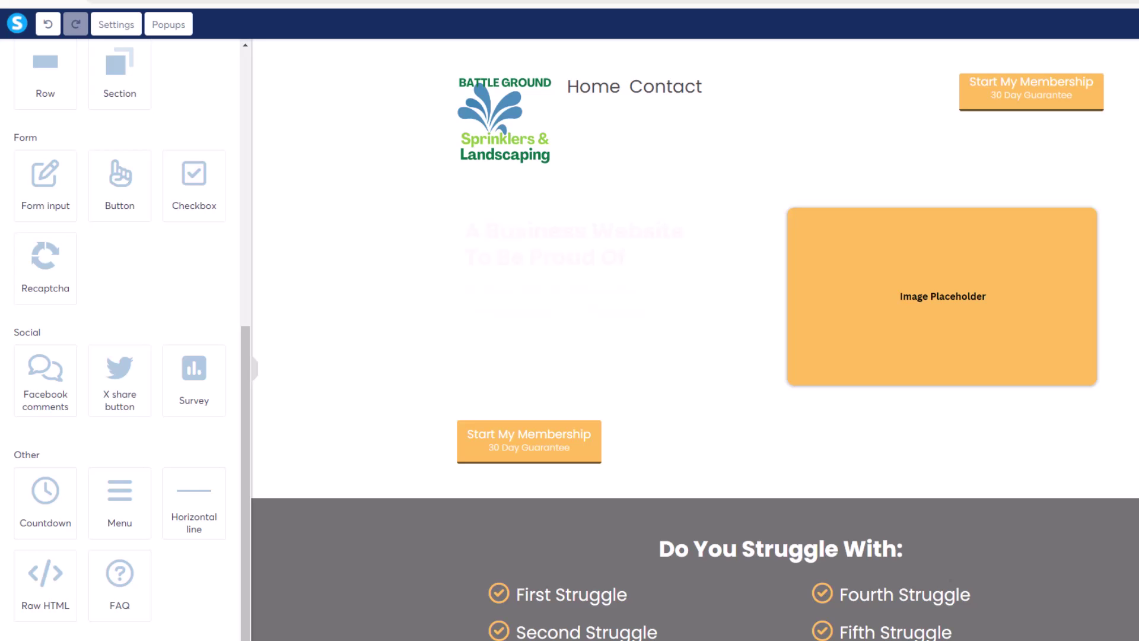
# Open the header menu's settings and change the second item's title from "Contact" to "About U"
pyautogui.click(612, 98)
pyautogui.click(612, 99)
pyautogui.click(624, 97)
pyautogui.click(631, 95)
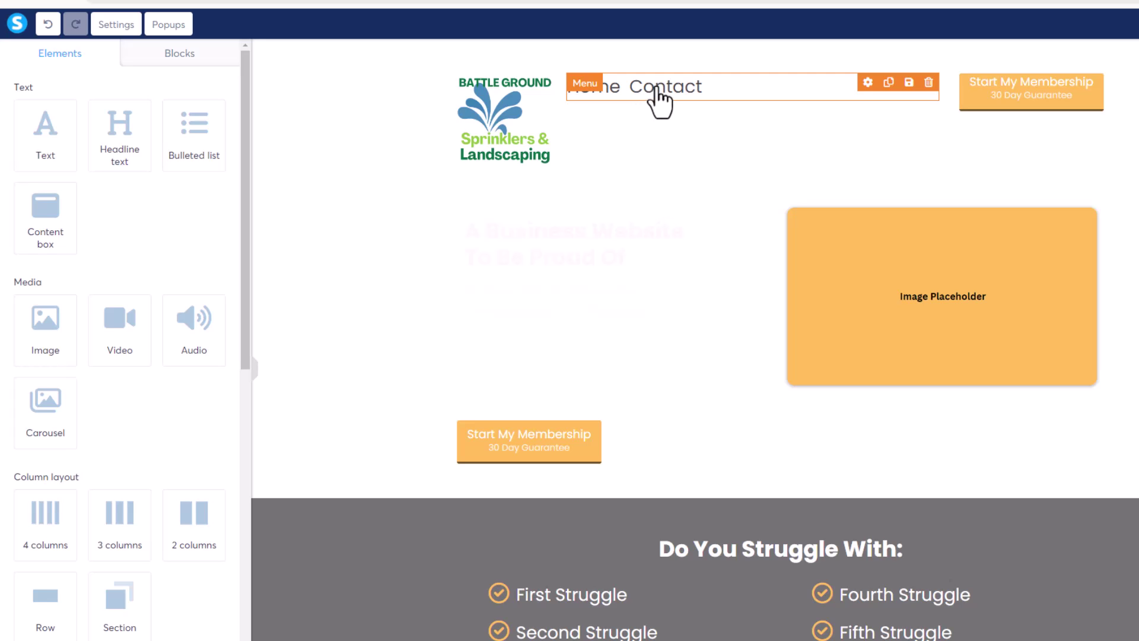
pyautogui.click(679, 95)
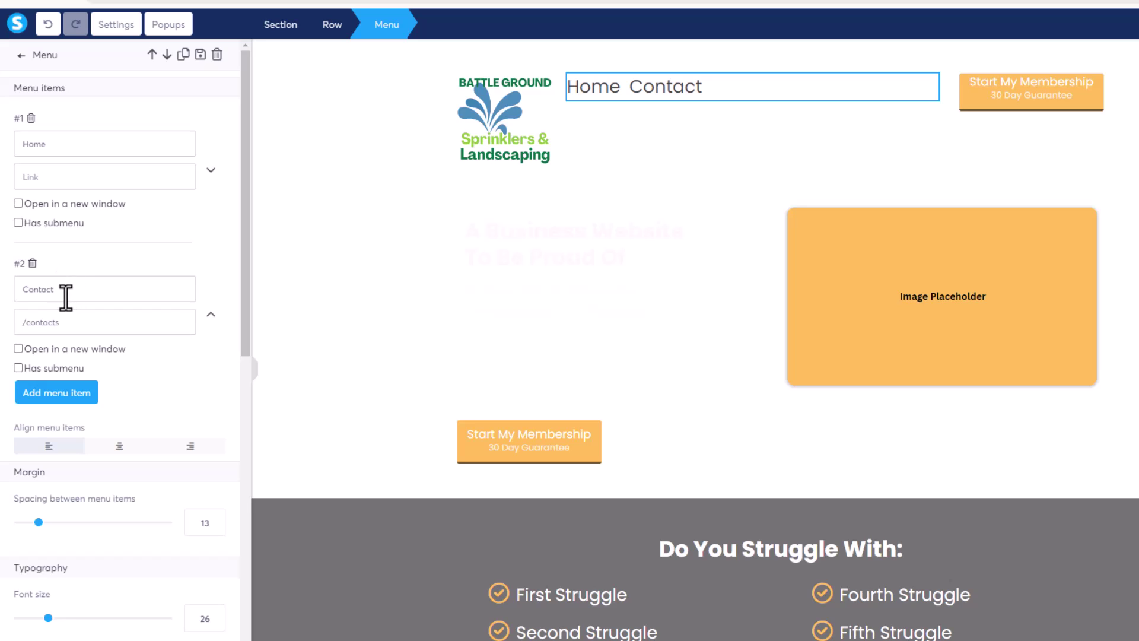
pyautogui.moveTo(70, 291); pyautogui.dragTo(5, 284)
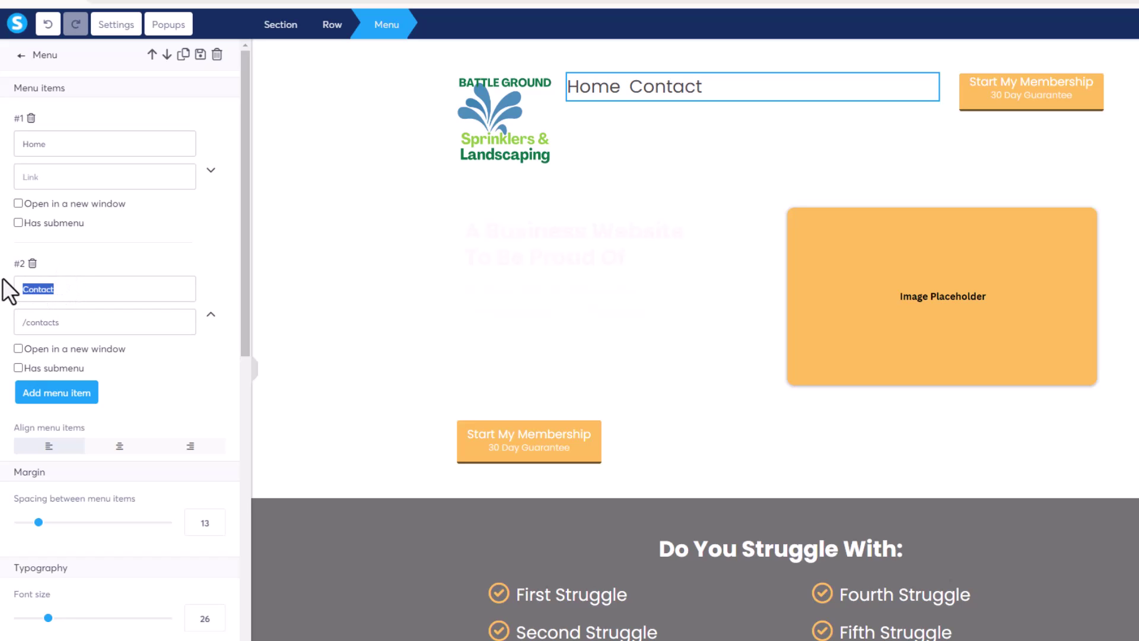
pyautogui.write('A')
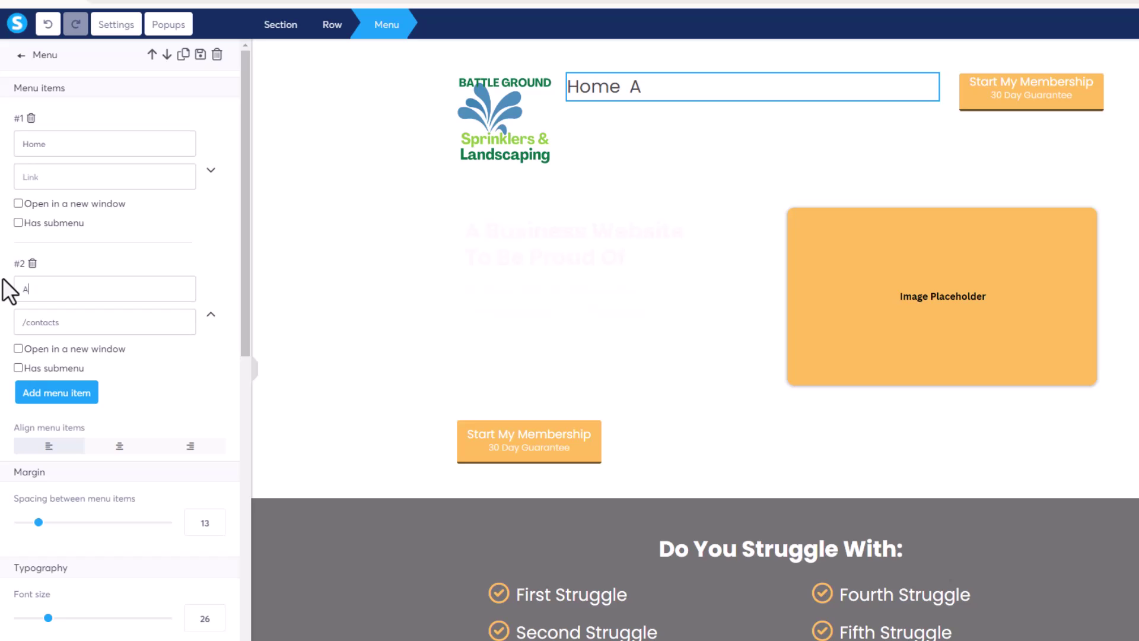
pyautogui.write('bout U')
# Set the second menu item's link to /aboutus and complete its title as "About Us"
pyautogui.click(80, 325)
pyautogui.press('BackSpace')
pyautogui.press('BackSpace')
pyautogui.press('BackSpace')
pyautogui.press('BackSpace')
pyautogui.press('BackSpace')
pyautogui.press('BackSpace')
pyautogui.press('BackSpace')
pyautogui.press('BackSpace')
pyautogui.write('abcutus')
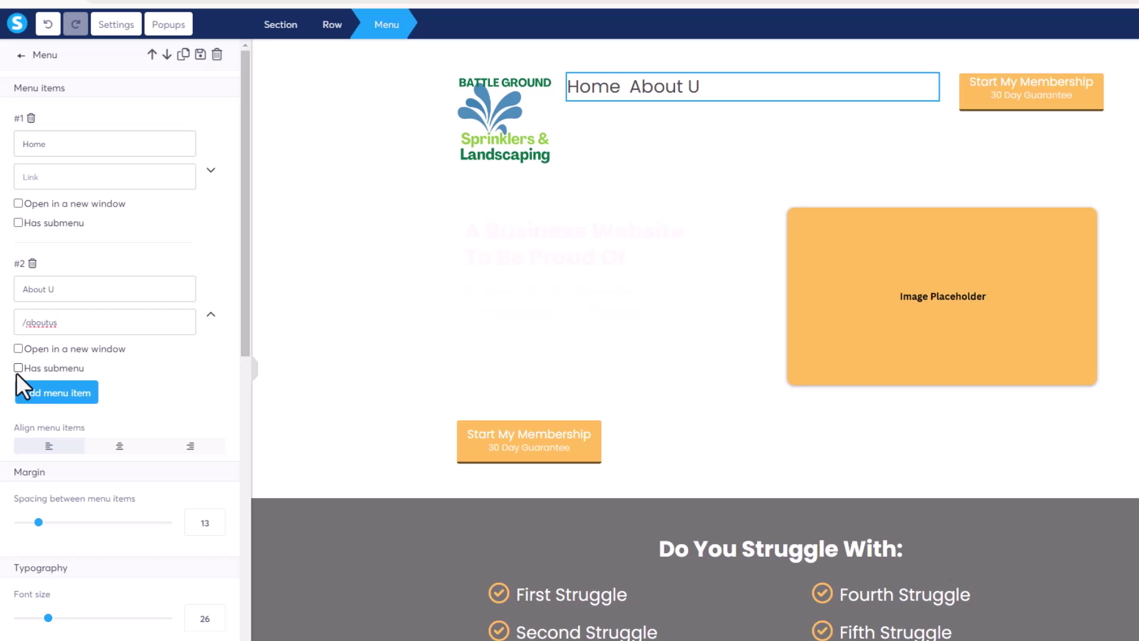
pyautogui.click(77, 295)
pyautogui.write('s')
# Add a third header menu item titled "Services" with the link /services
pyautogui.scroll(-1, 52, 435)
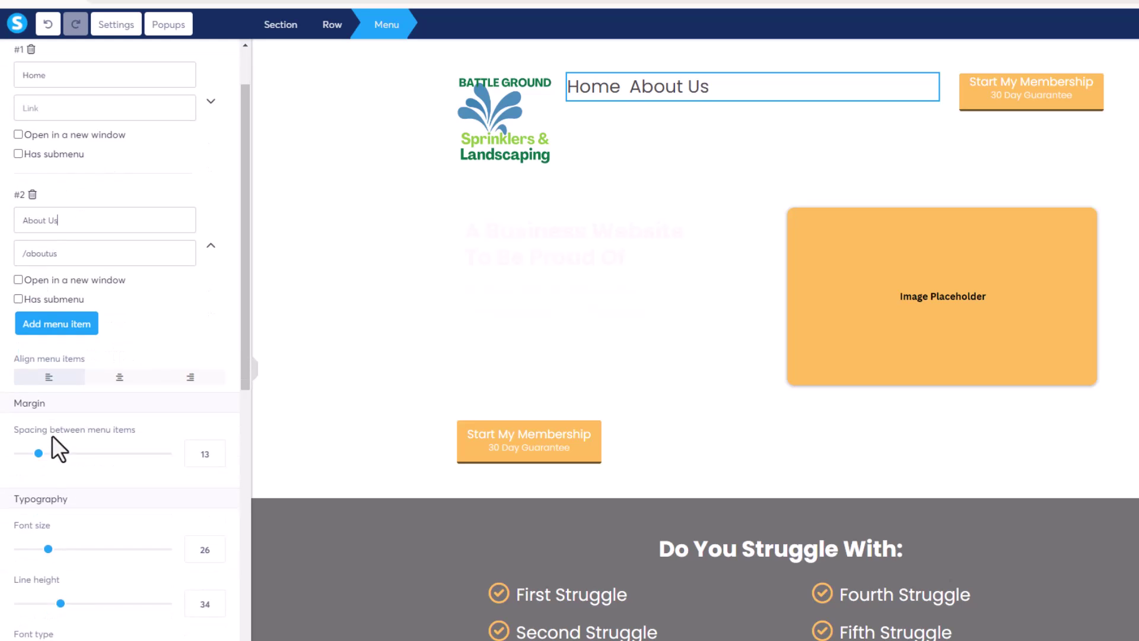
pyautogui.click(58, 328)
pyautogui.click(70, 366)
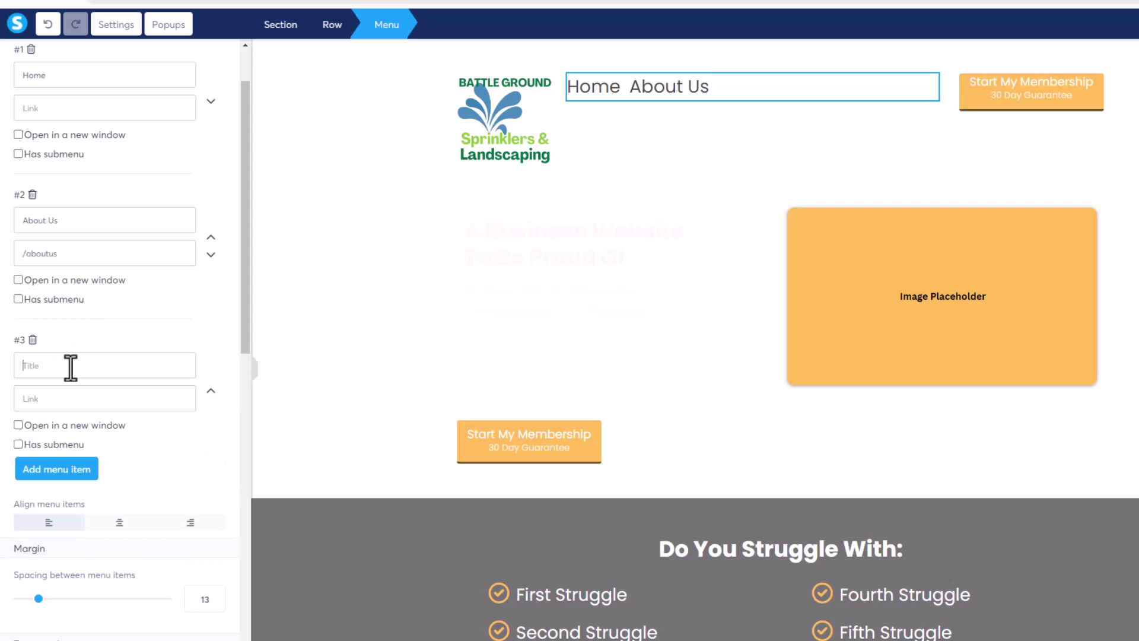
pyautogui.write('Services')
pyautogui.press('Tab')
pyautogui.write('/')
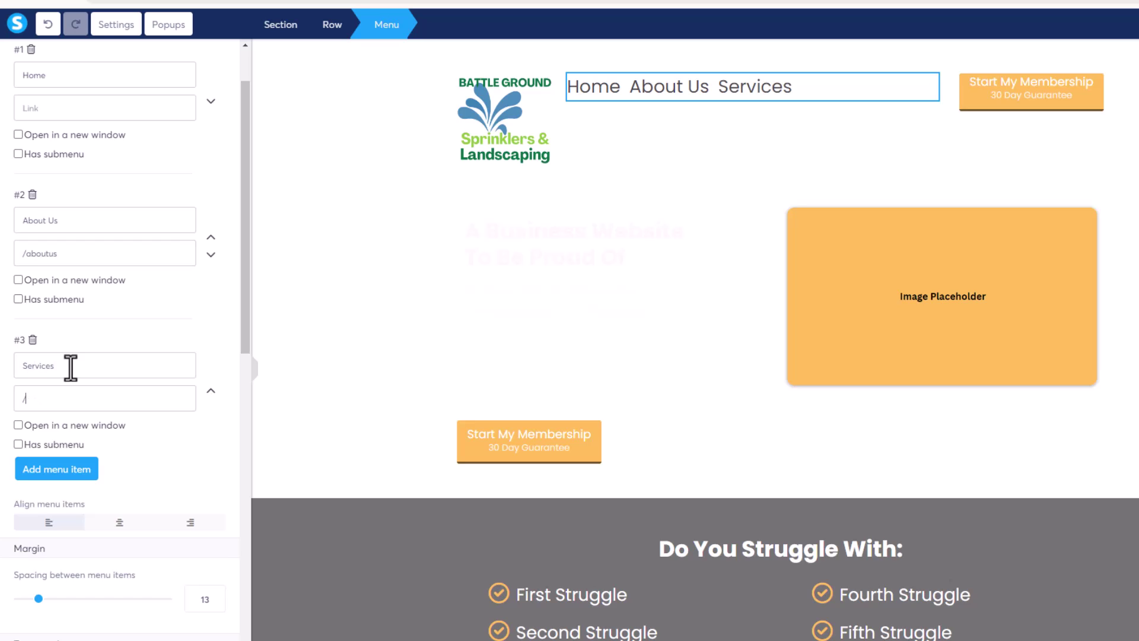
pyautogui.write('services')
# Add a fourth header menu item titled "Specials" with the link /specials, and leave the menu settings
pyautogui.scroll(-1, 71, 368)
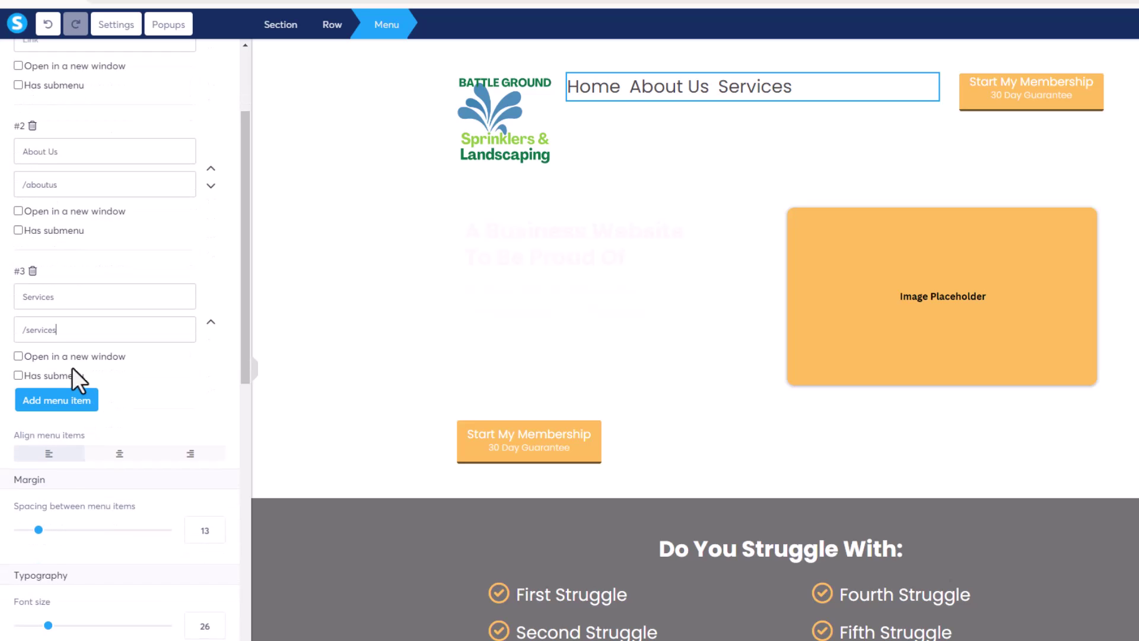
pyautogui.click(59, 408)
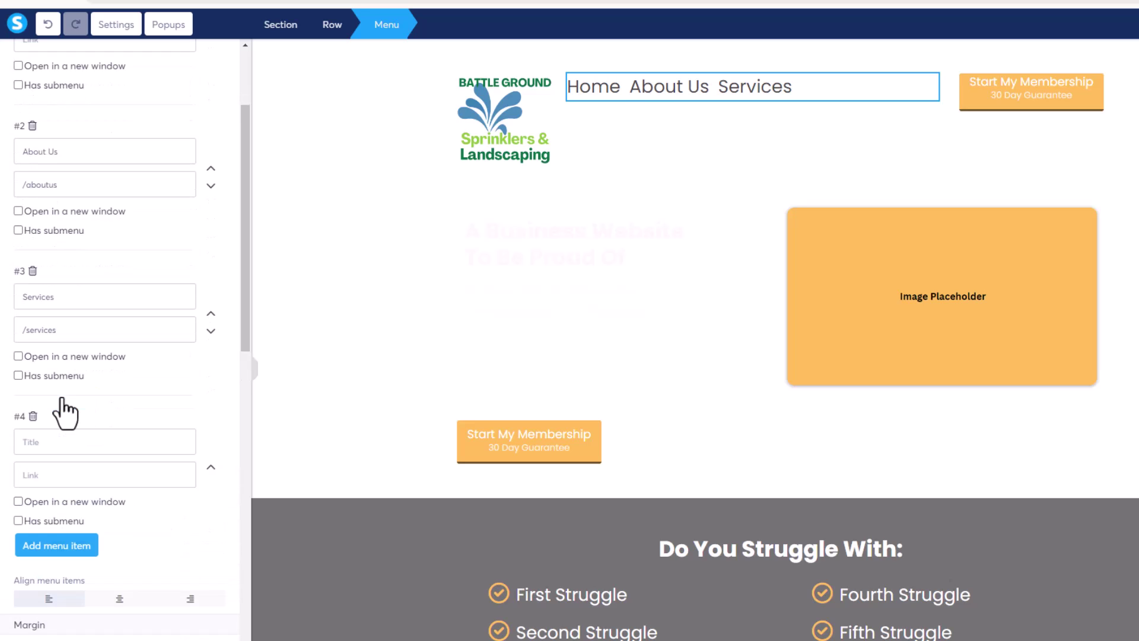
pyautogui.click(46, 442)
pyautogui.write('Specials')
pyautogui.press('Tab')
pyautogui.write('/speci')
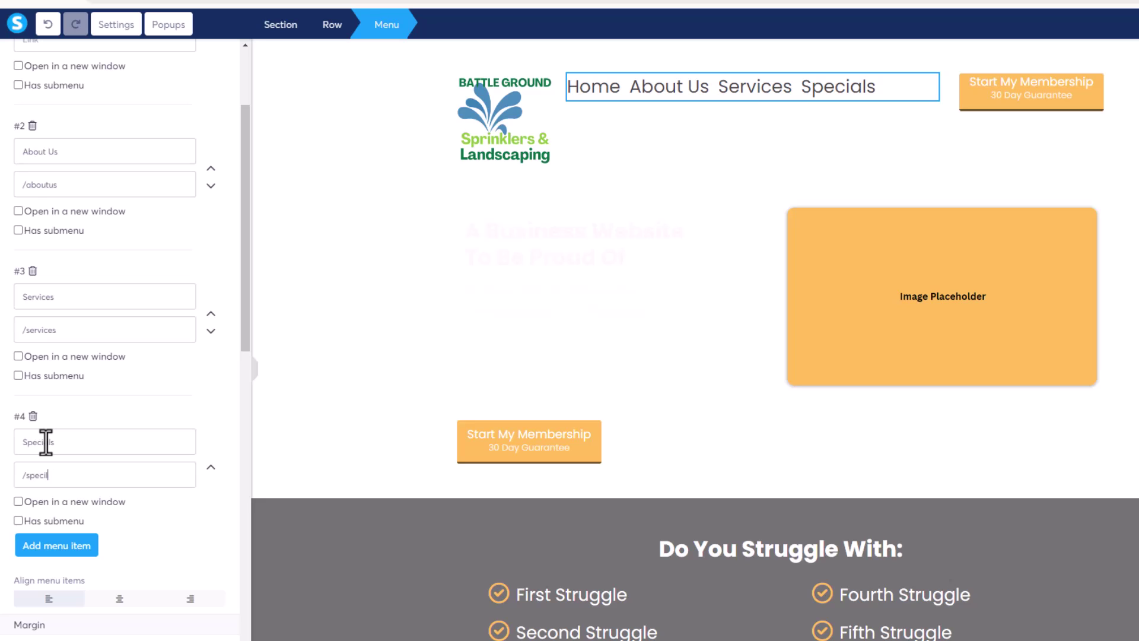
pyautogui.write('als')
pyautogui.click(862, 146)
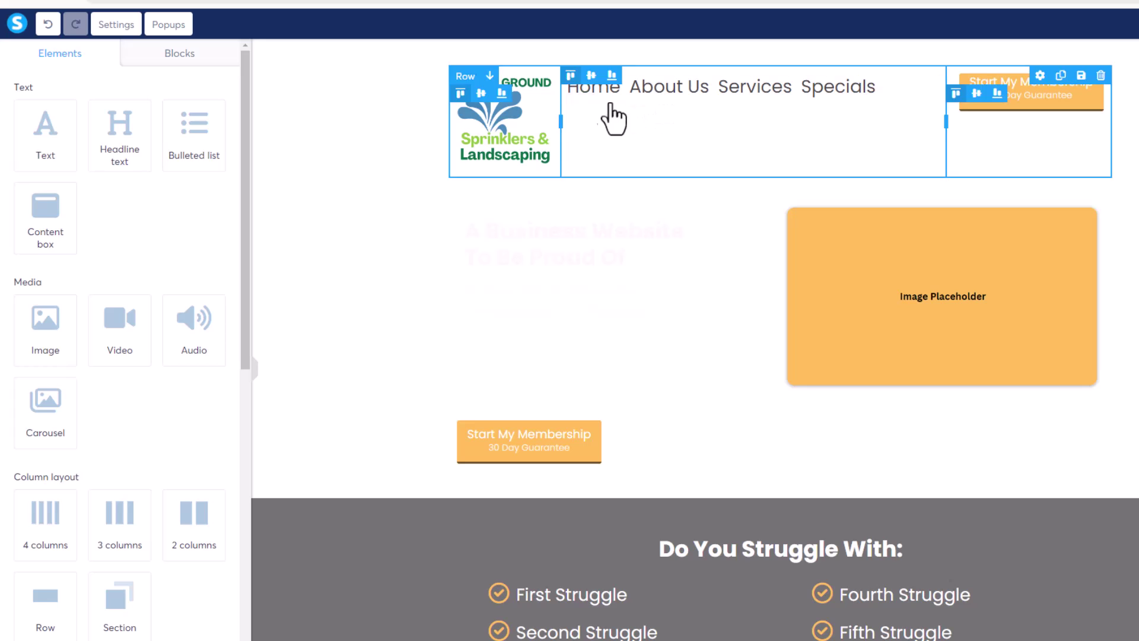
# Reopen the header menu's settings and set the spacing between menu items to 20
pyautogui.click(828, 100)
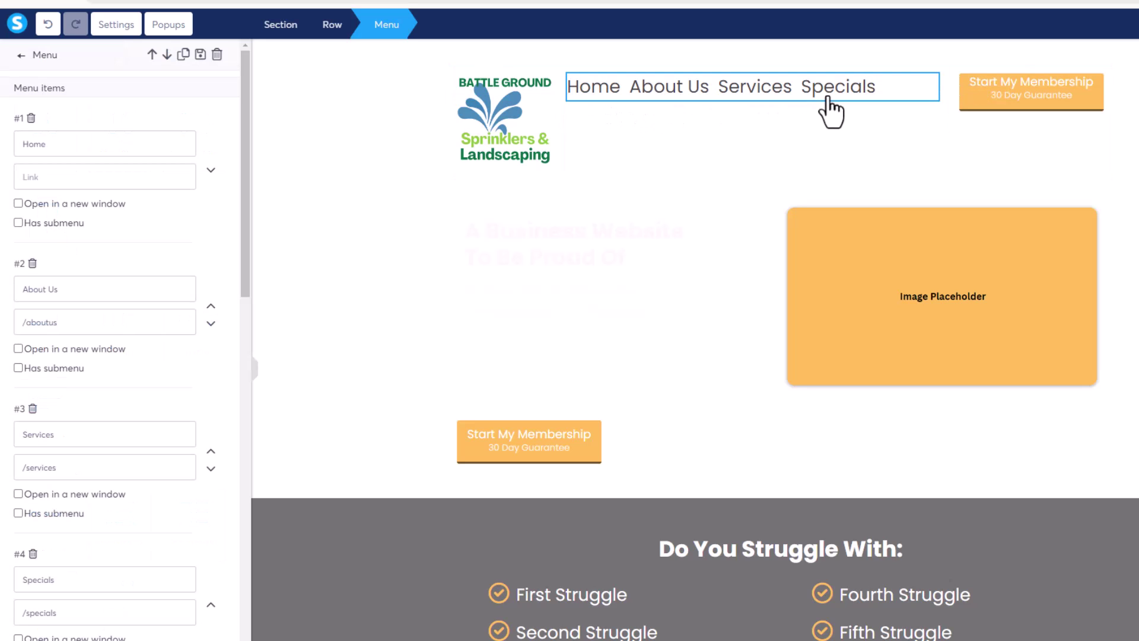
pyautogui.scroll(-1, 240, 178)
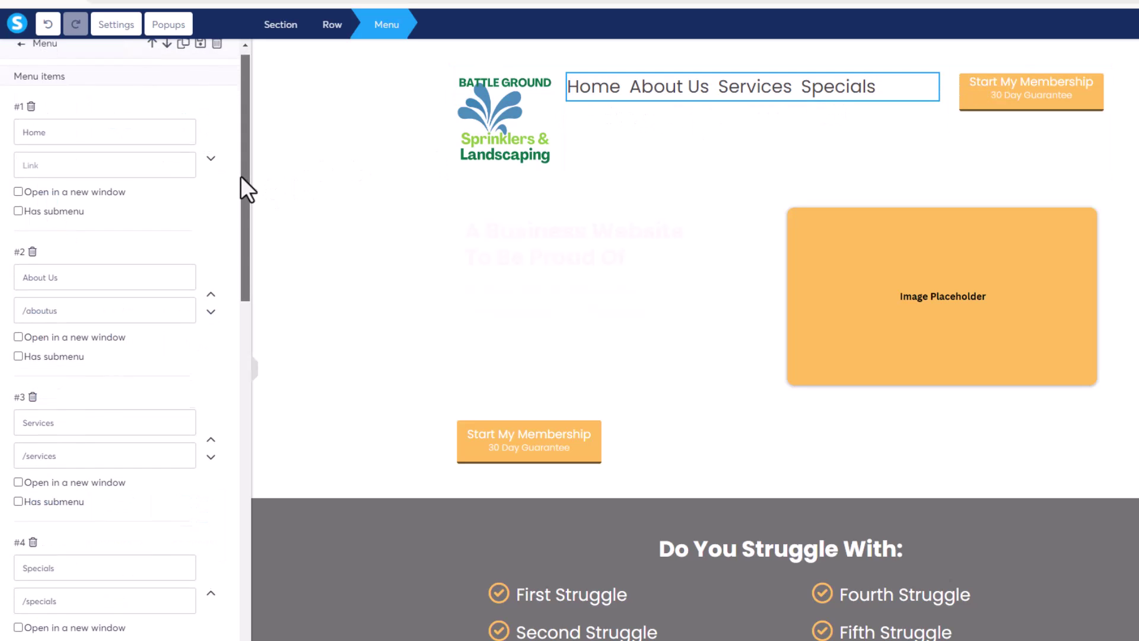
pyautogui.moveTo(240, 185); pyautogui.dragTo(251, 411)
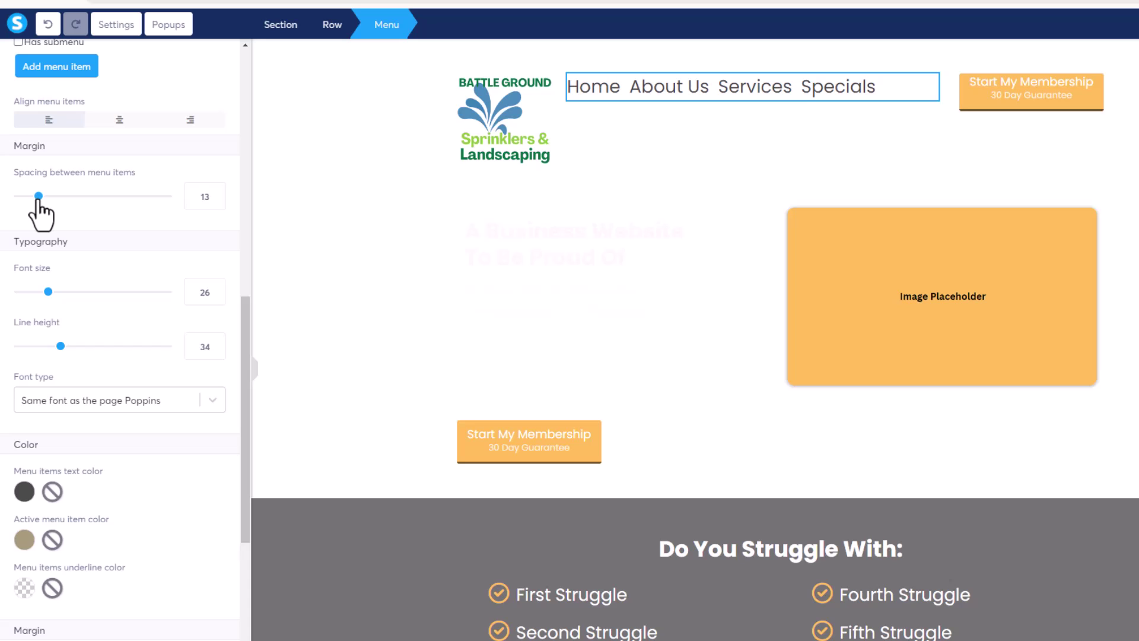
pyautogui.moveTo(37, 202)
pyautogui.mouseDown()
pyautogui.moveTo(65, 215)
pyautogui.moveTo(50, 218)
pyautogui.mouseUp()
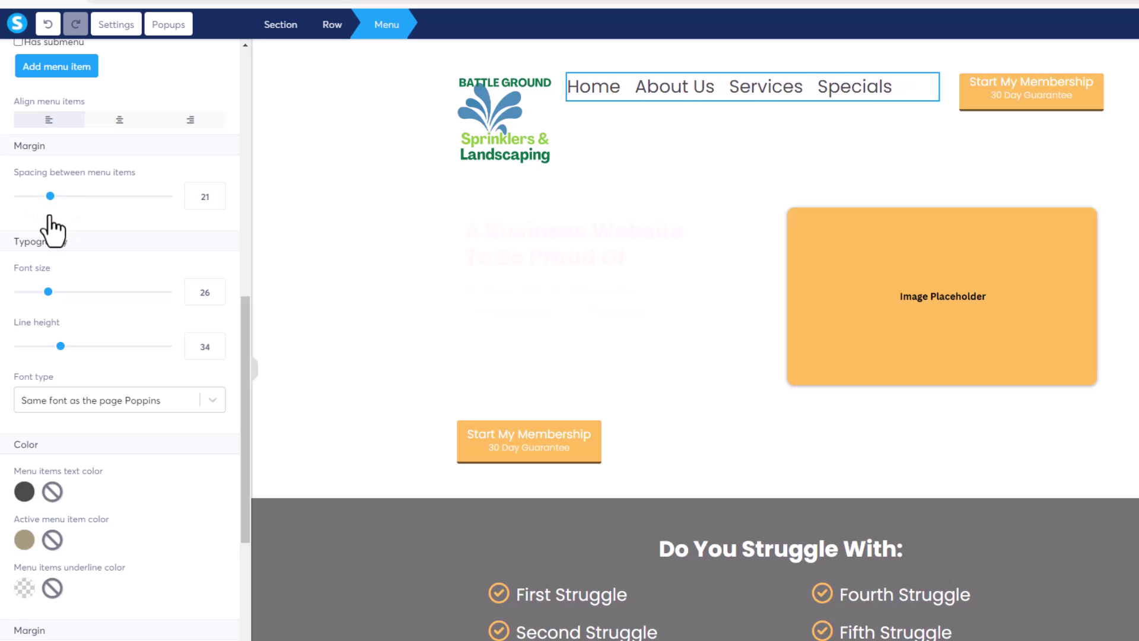
pyautogui.click(216, 199)
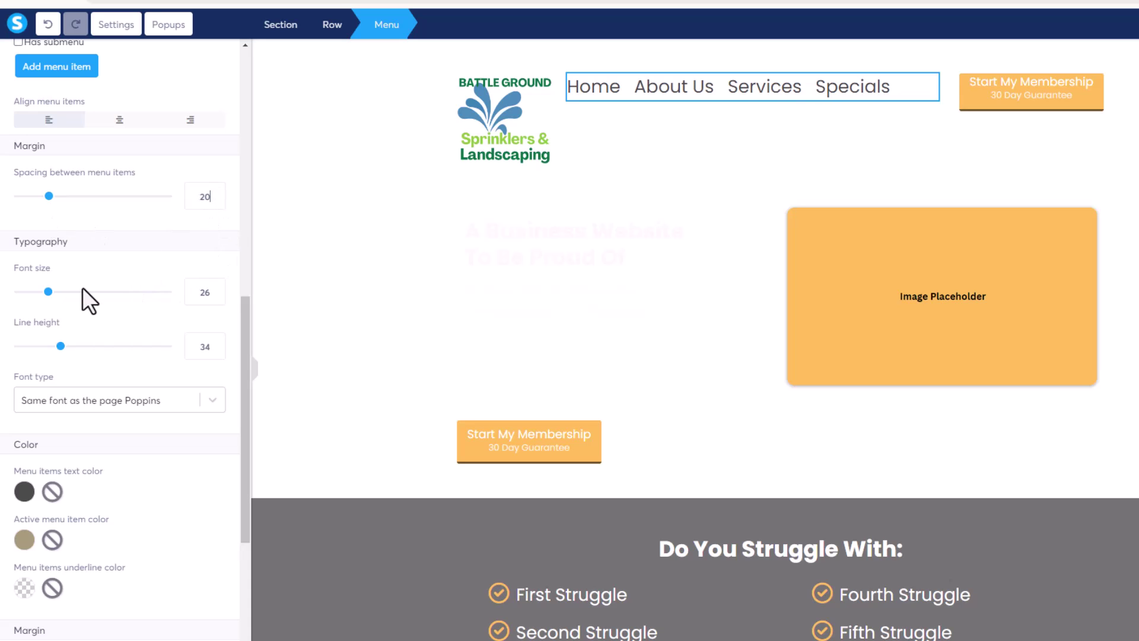
# Reduce the header menu's font size to 21
pyautogui.click(216, 296)
pyautogui.click(216, 296)
pyautogui.click(216, 295)
pyautogui.click(216, 295)
pyautogui.click(216, 295)
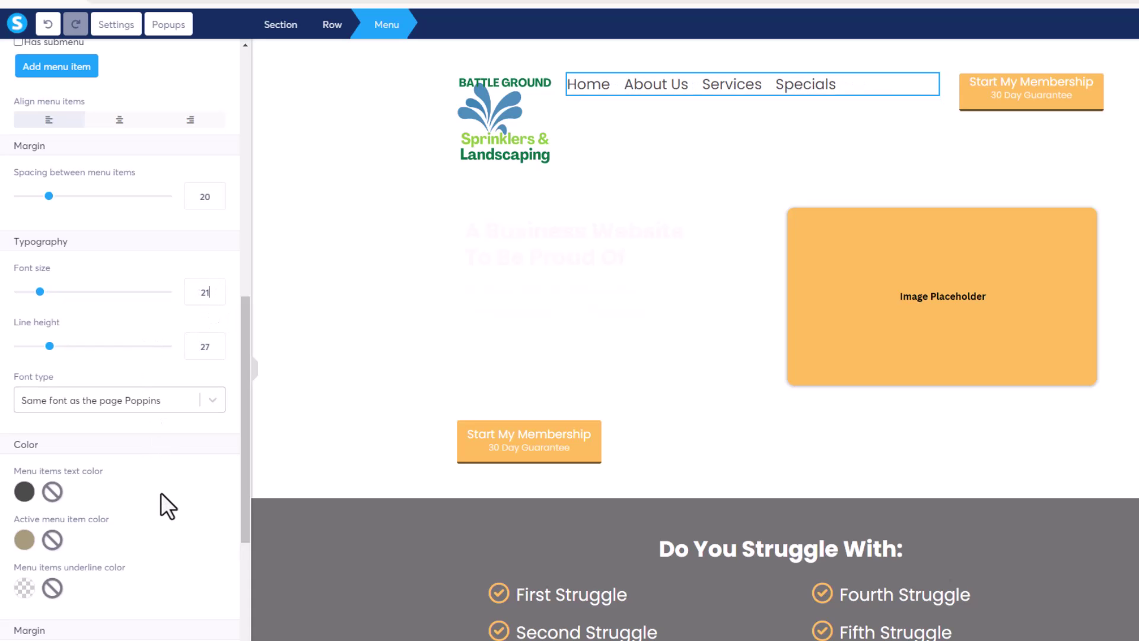
# Set the header menu's line height to 34
pyautogui.scroll(-1, 161, 502)
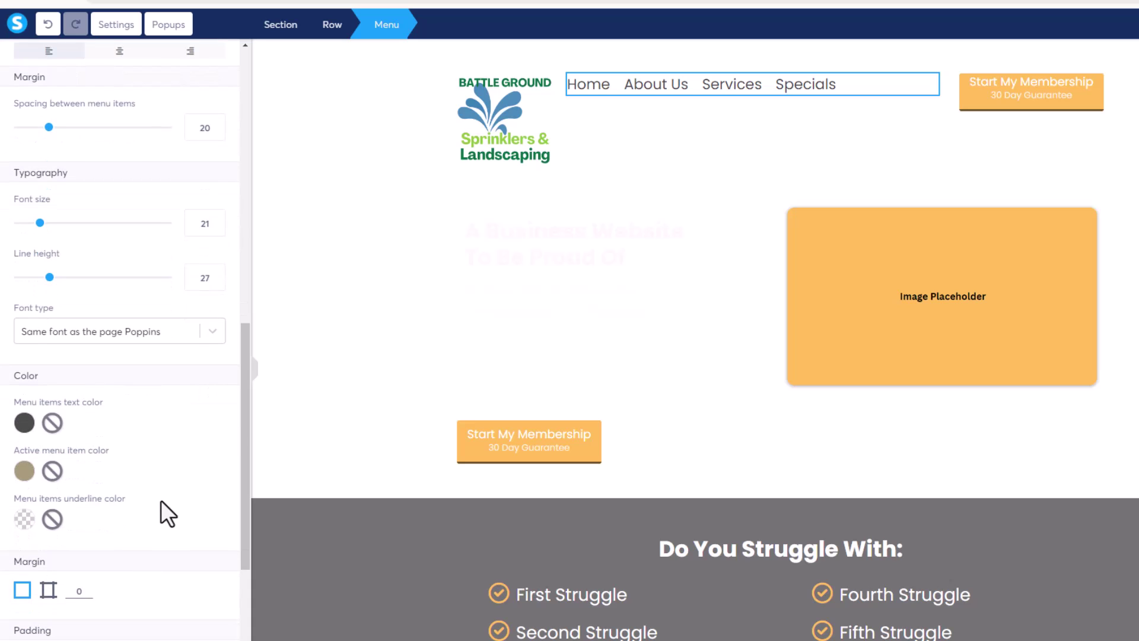
pyautogui.click(216, 274)
pyautogui.click(217, 274)
pyautogui.click(217, 274)
pyautogui.click(217, 274)
pyautogui.click(216, 274)
pyautogui.click(216, 281)
pyautogui.click(216, 281)
pyautogui.click(217, 281)
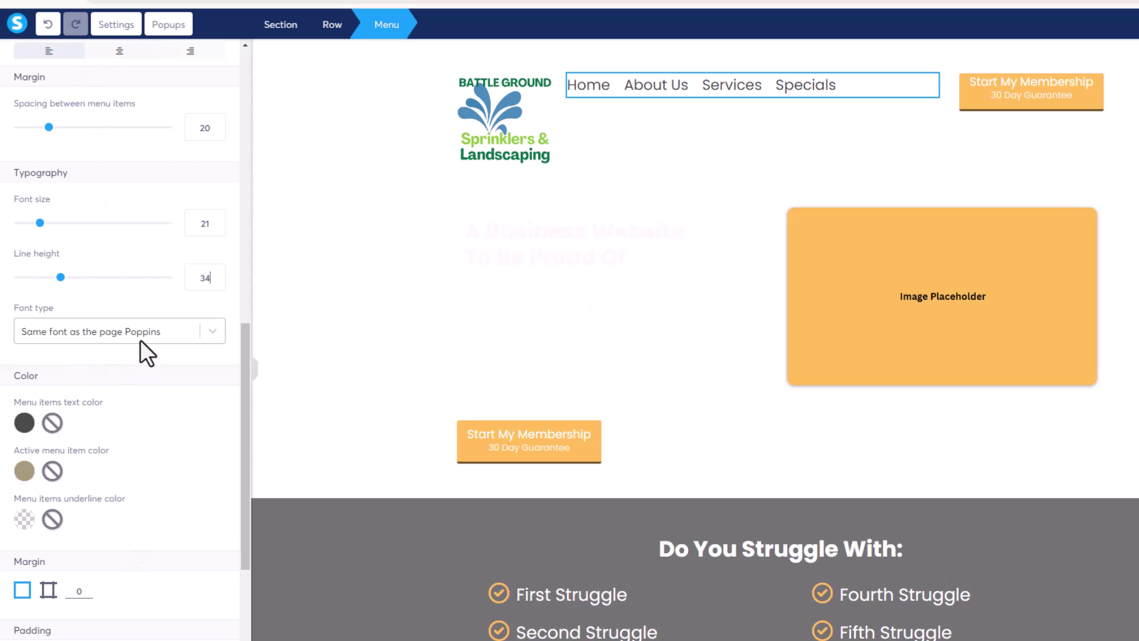
# In the page settings, try purple 9013FE for the default link color and settle on dark gray 4A4A4A
pyautogui.click(120, 27)
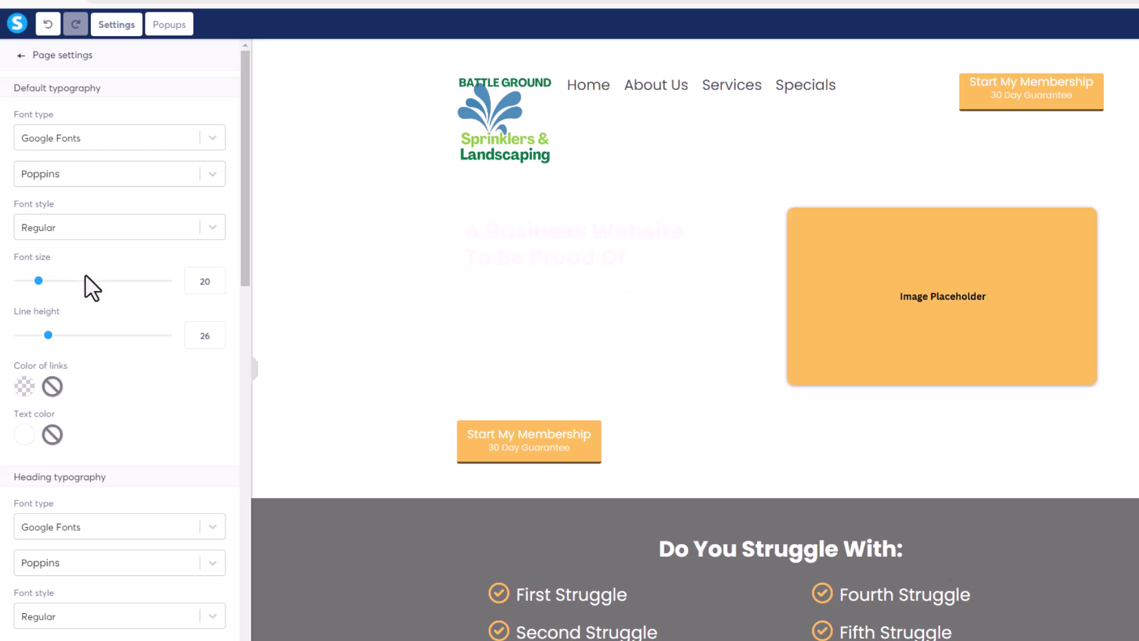
pyautogui.click(24, 387)
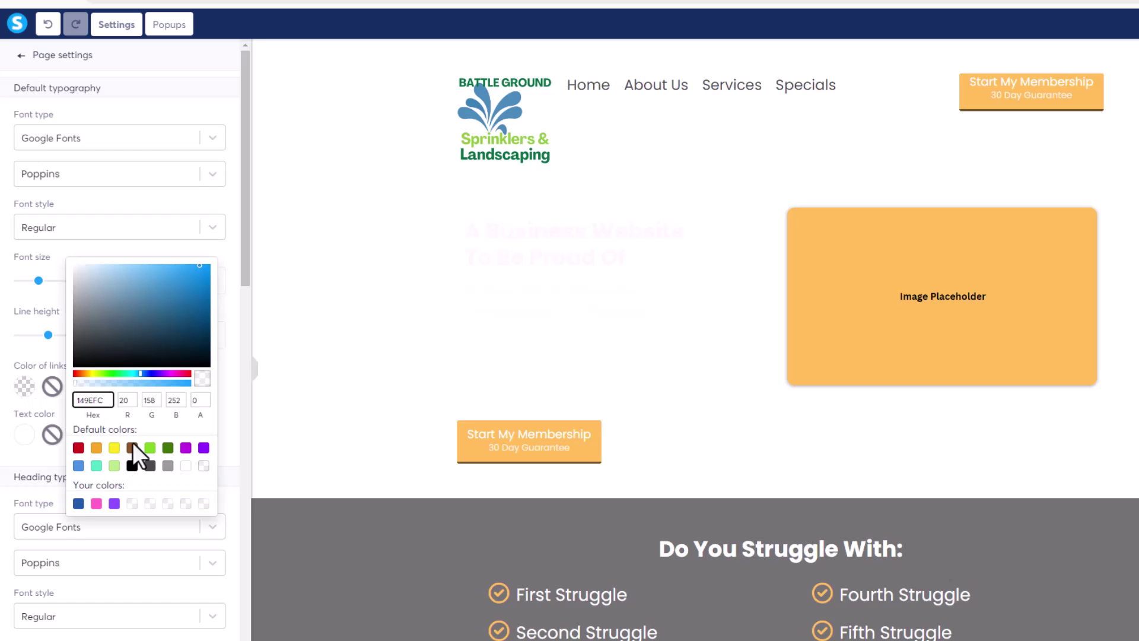
pyautogui.click(150, 465)
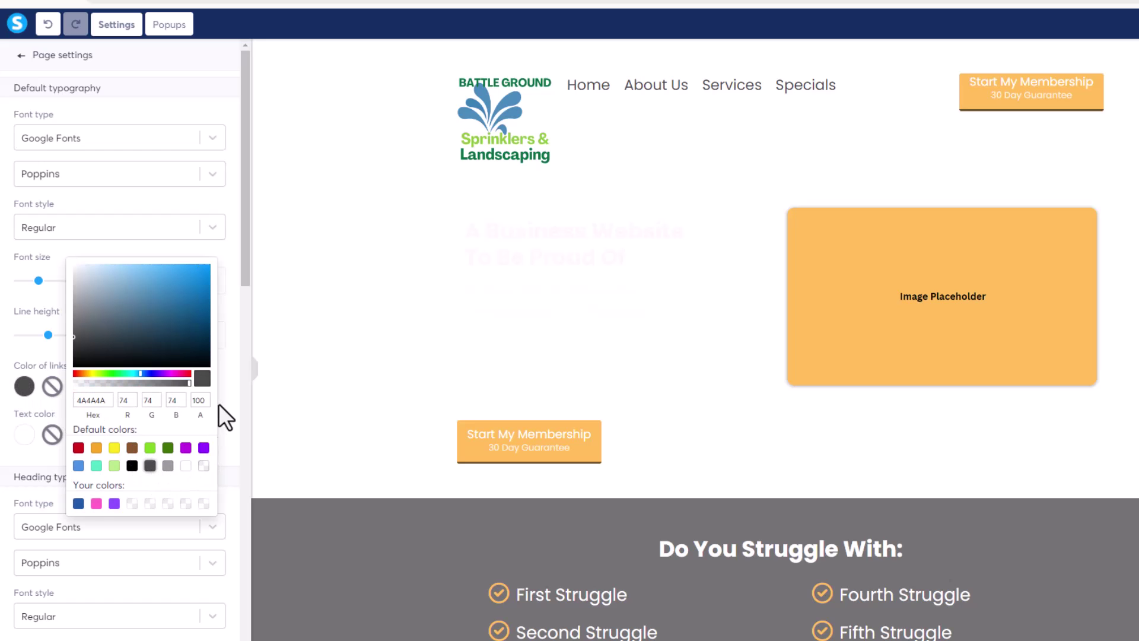
pyautogui.click(204, 449)
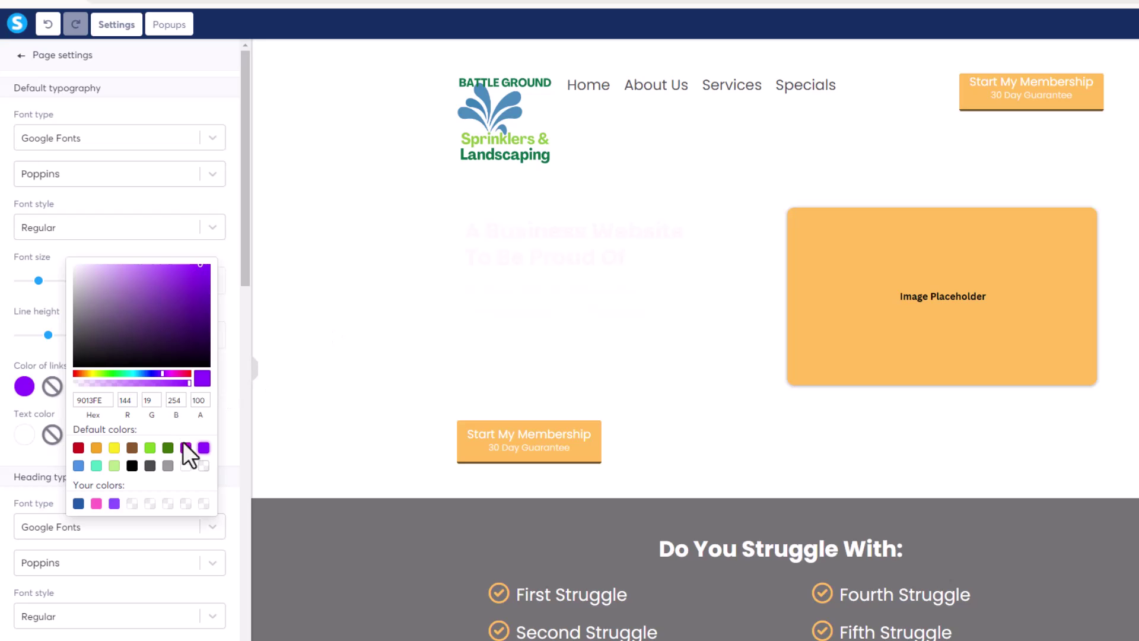
pyautogui.click(150, 466)
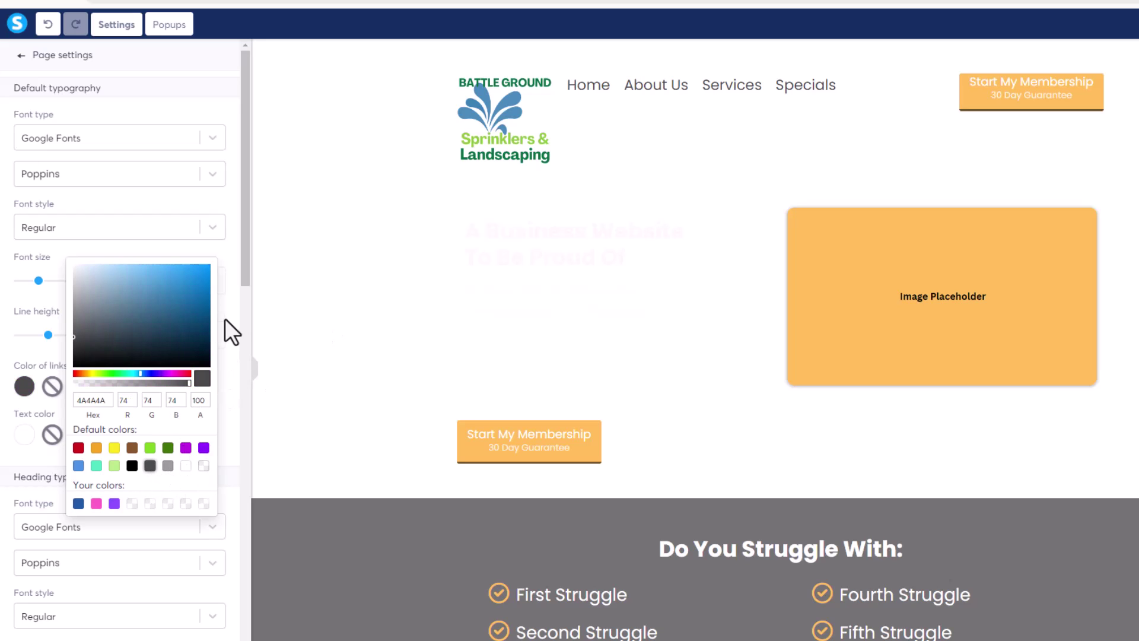
pyautogui.click(229, 368)
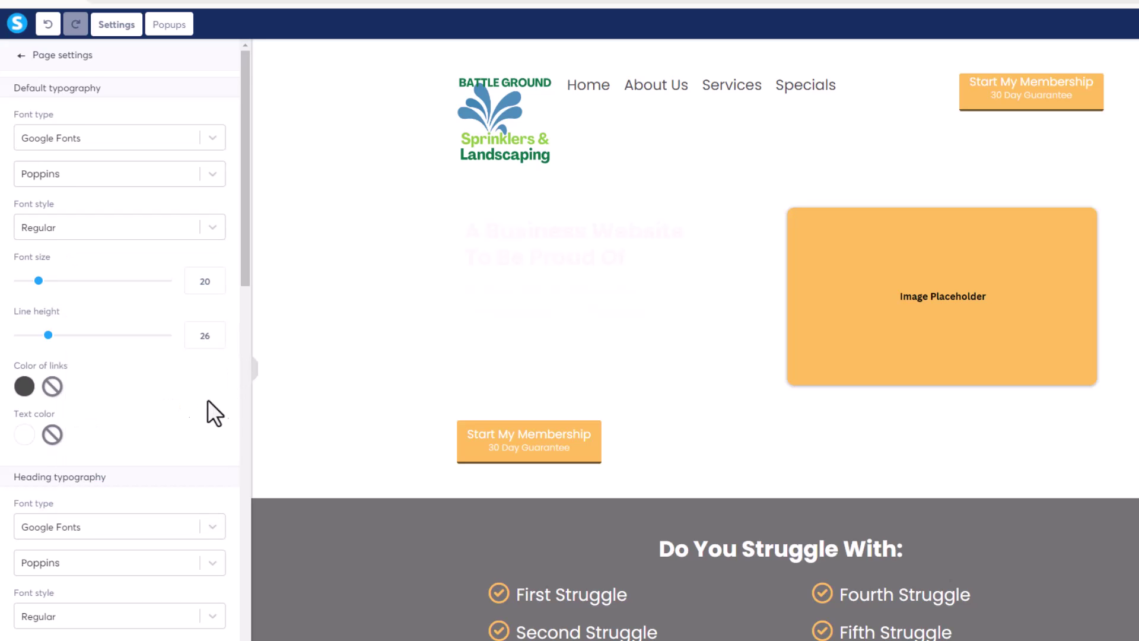
# Try dark gray 4A4A4A as the page's heading text color and set it back to white FFFFFF
pyautogui.scroll(-1, 176, 432)
pyautogui.scroll(-1, 85, 471)
pyautogui.scroll(-2, 56, 457)
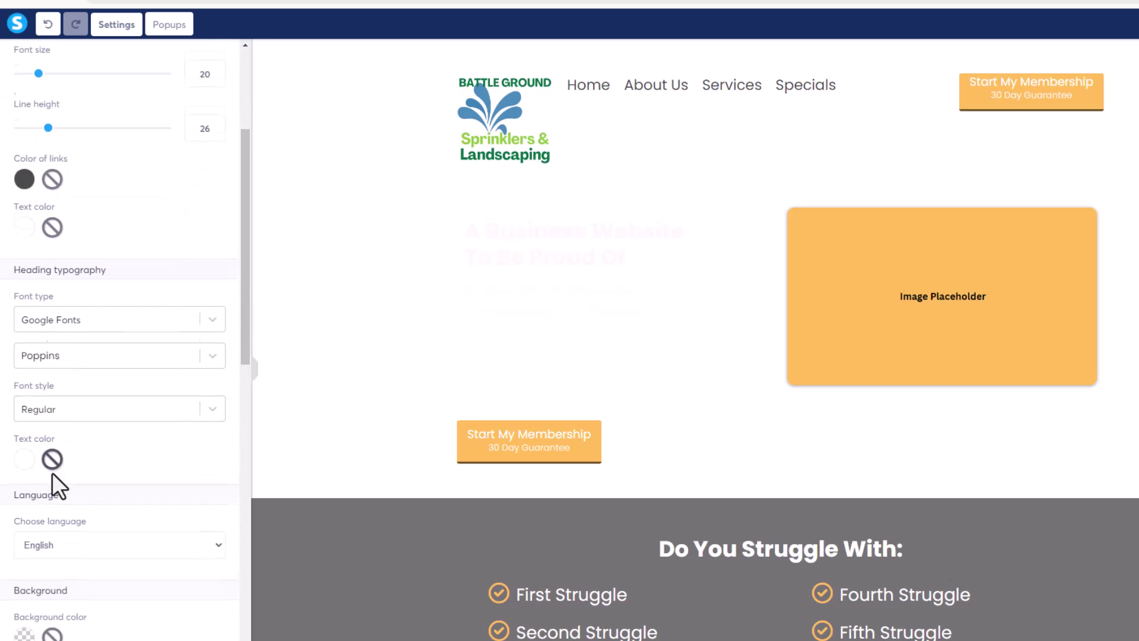
pyautogui.click(24, 392)
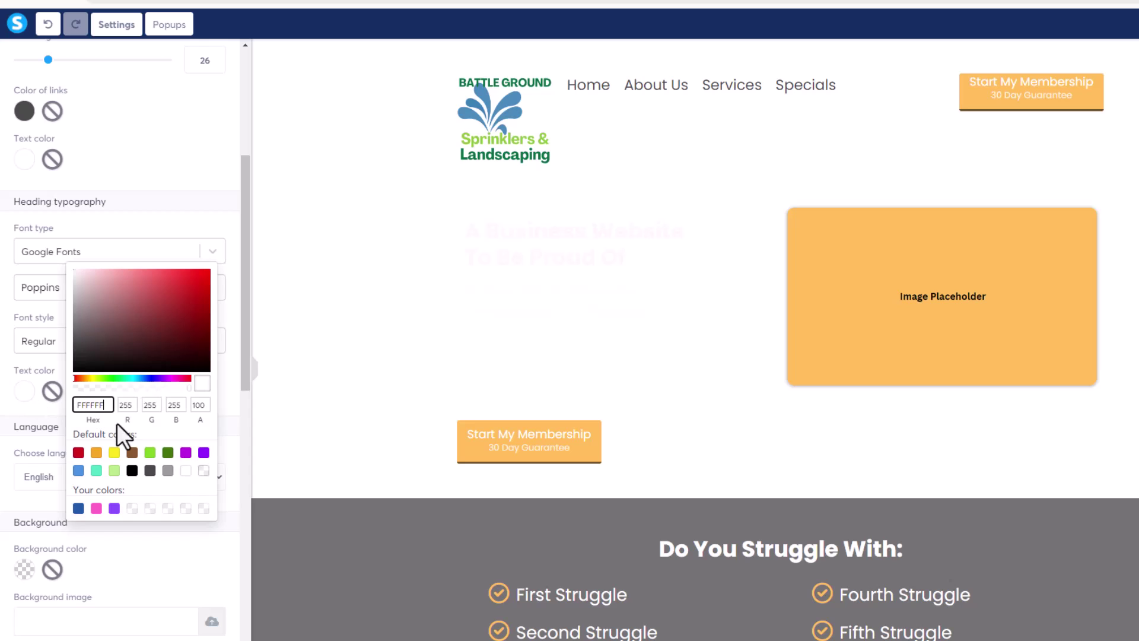
pyautogui.click(150, 470)
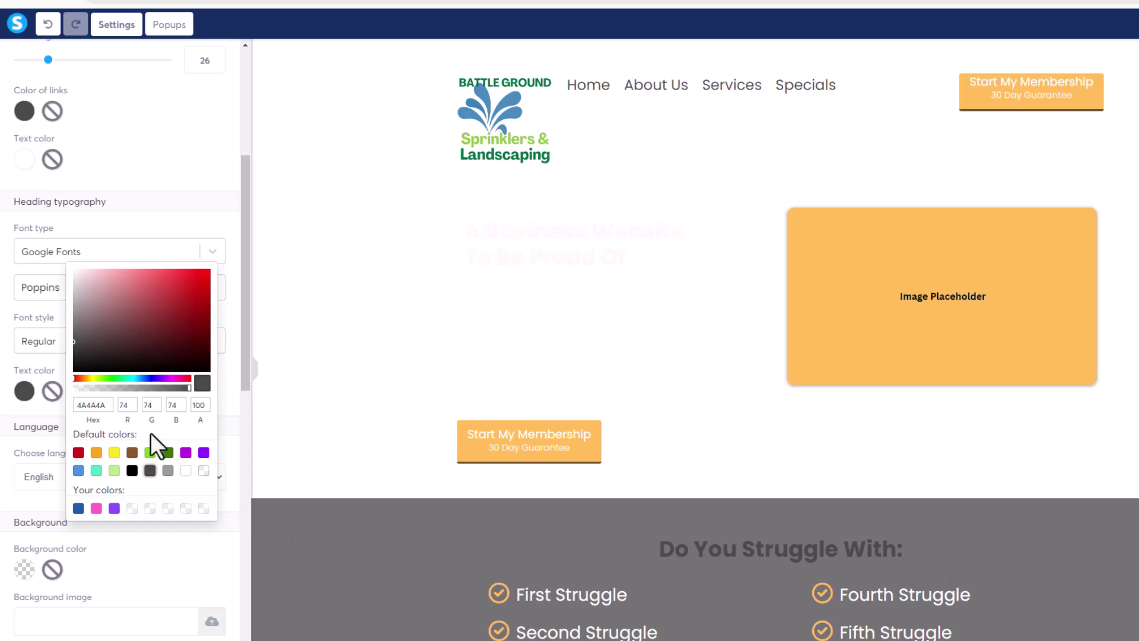
pyautogui.click(186, 470)
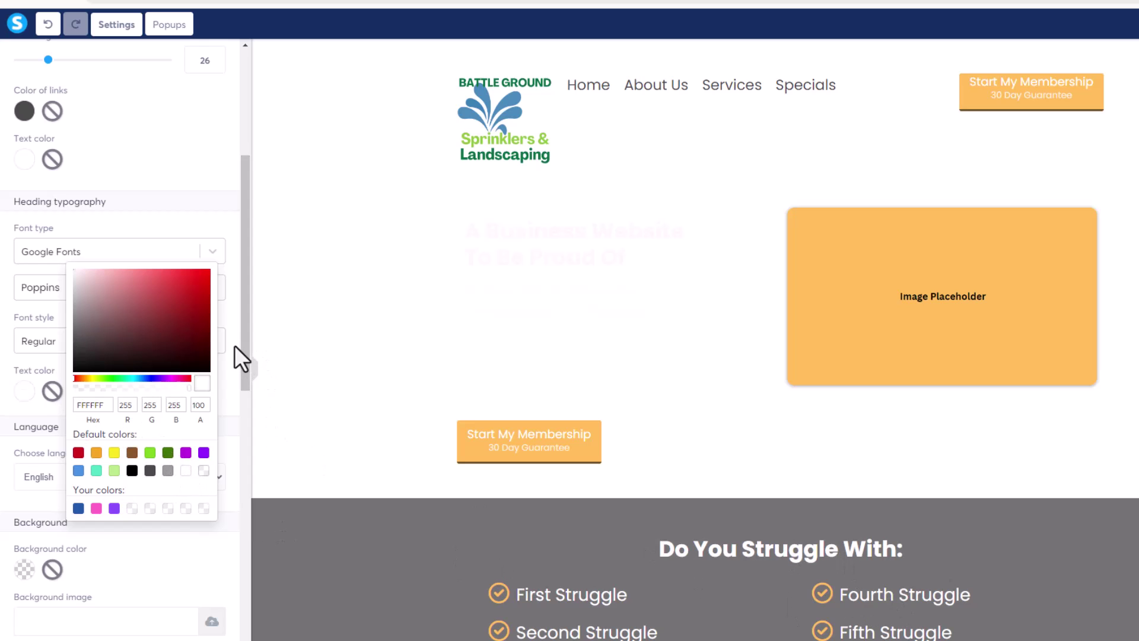
pyautogui.click(231, 408)
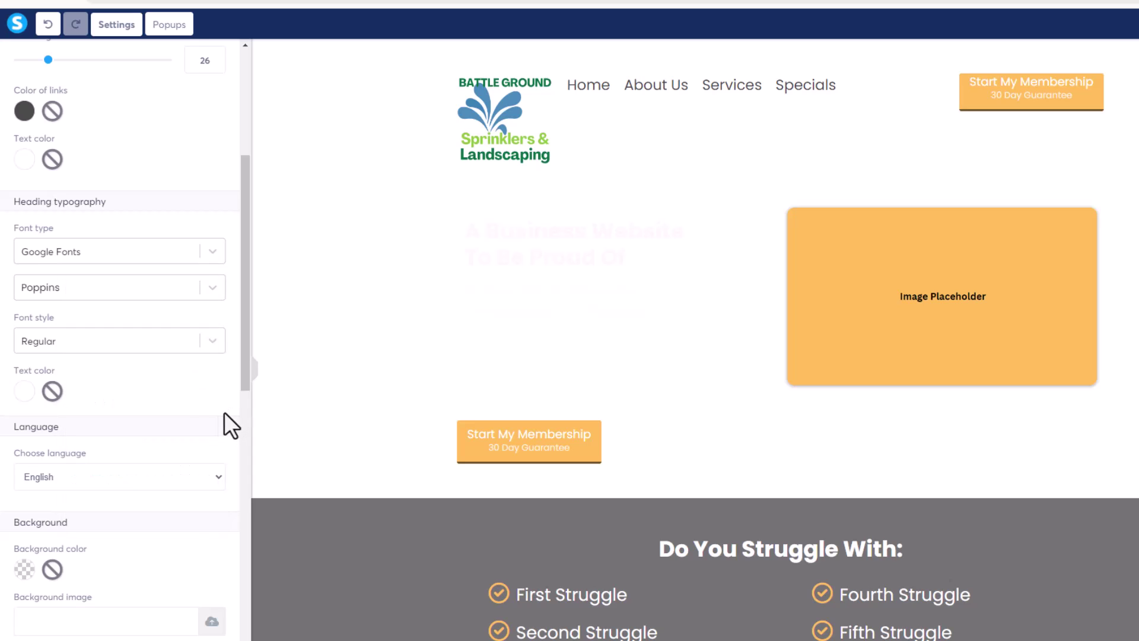
pyautogui.click(18, 389)
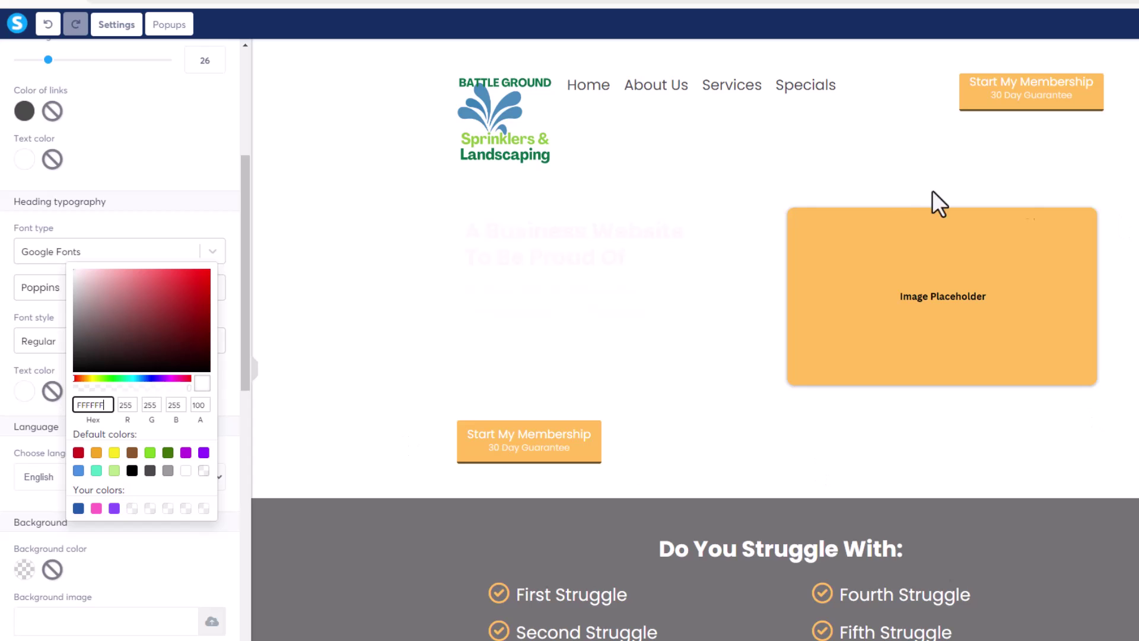
pyautogui.scroll(-2, 223, 472)
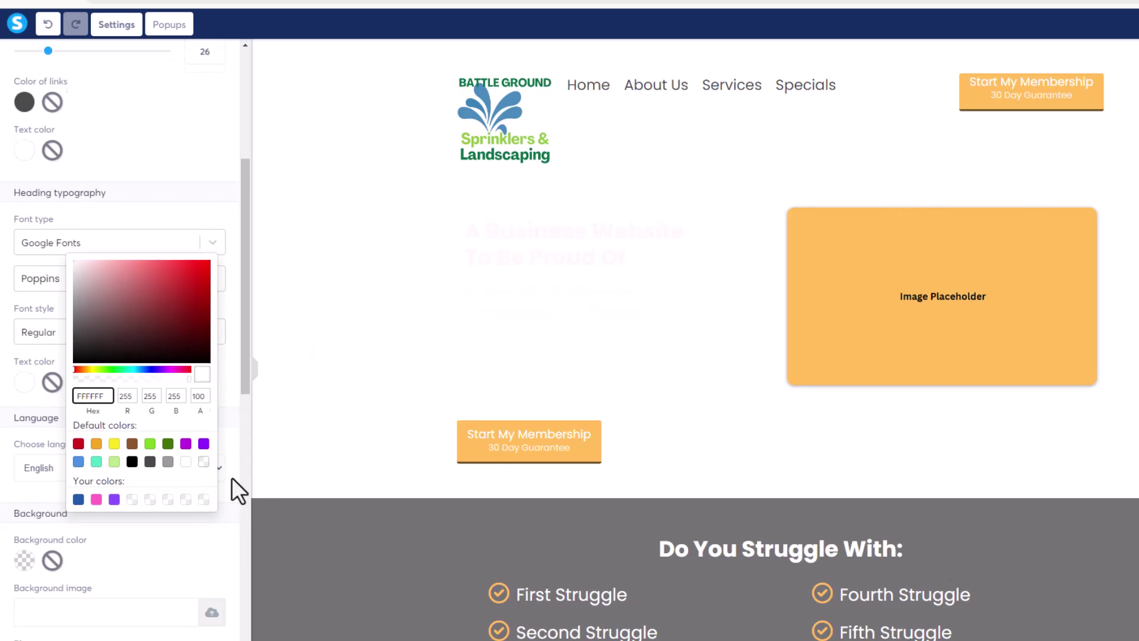
# Close the page settings and examine the heading and text colors in the sections down to "Here's How It Works"
pyautogui.click(410, 525)
pyautogui.scroll(-3, 411, 525)
pyautogui.scroll(-10, 418, 537)
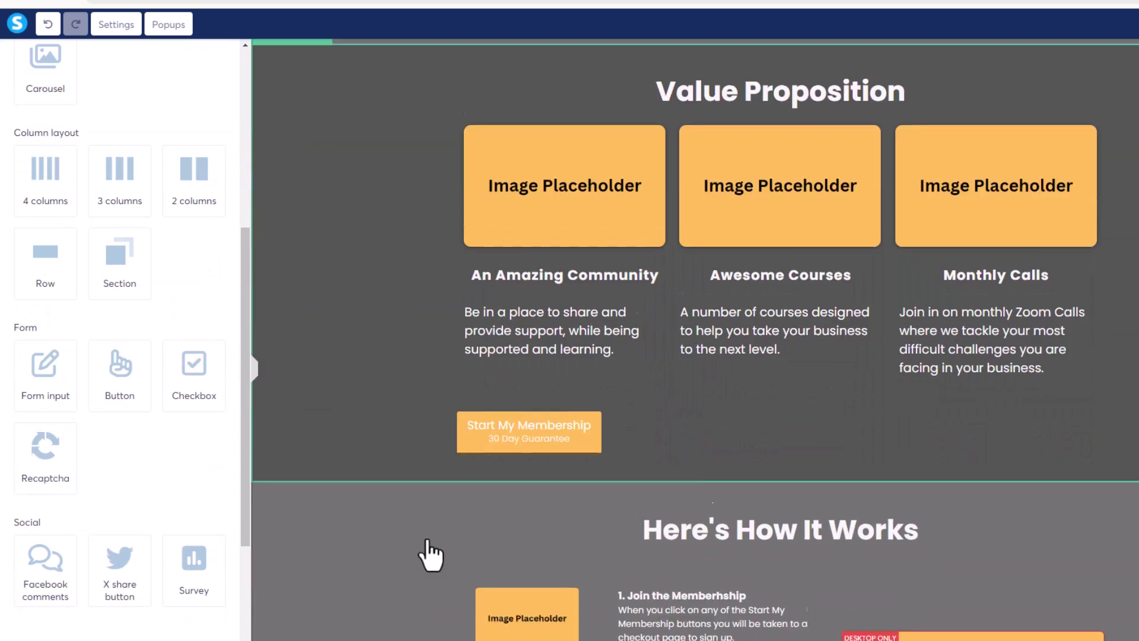
pyautogui.scroll(13, 424, 543)
pyautogui.scroll(-7, 430, 555)
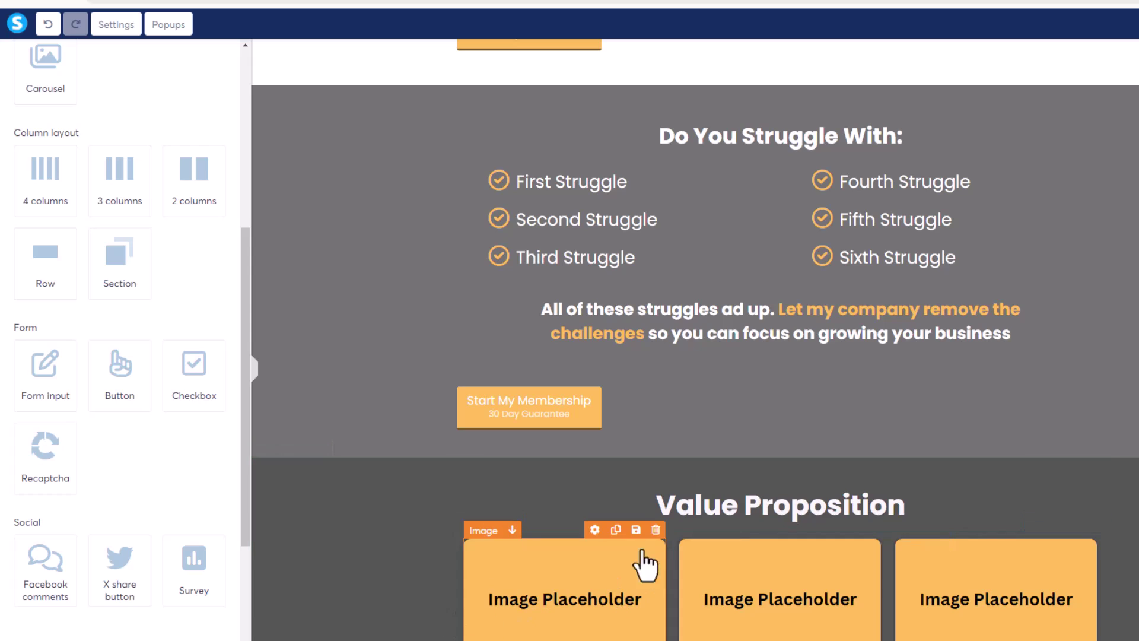
pyautogui.scroll(5, 580, 368)
pyautogui.scroll(-3, 516, 552)
pyautogui.scroll(-2, 593, 545)
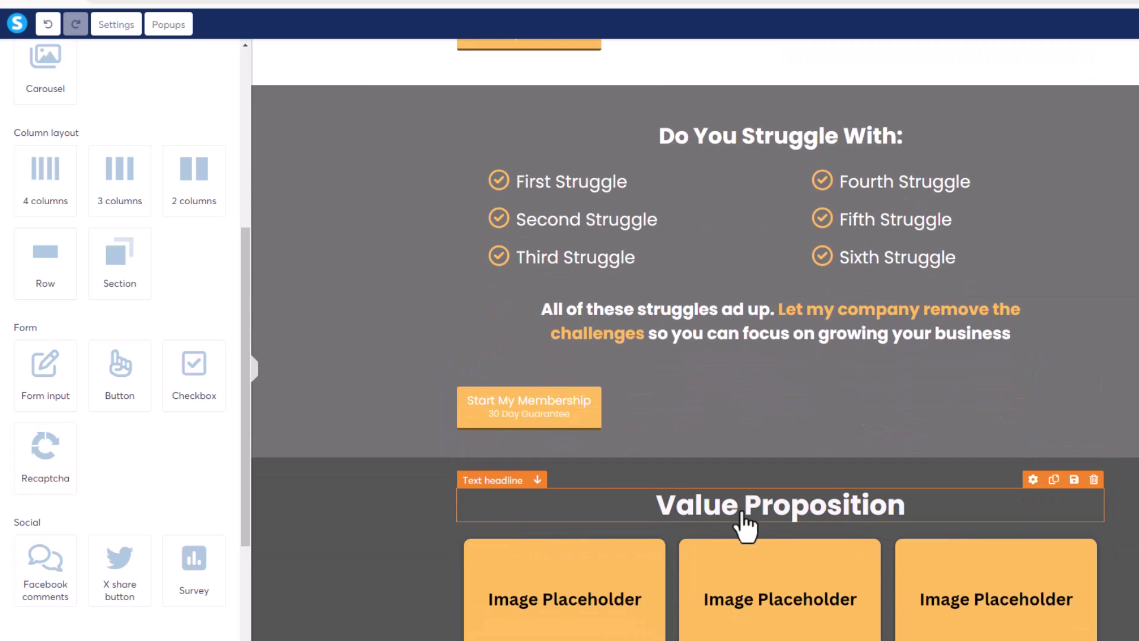
pyautogui.scroll(6, 711, 517)
# Check the text color options for the "Do You Struggle With:" headline and leave them unchanged
pyautogui.click(678, 483)
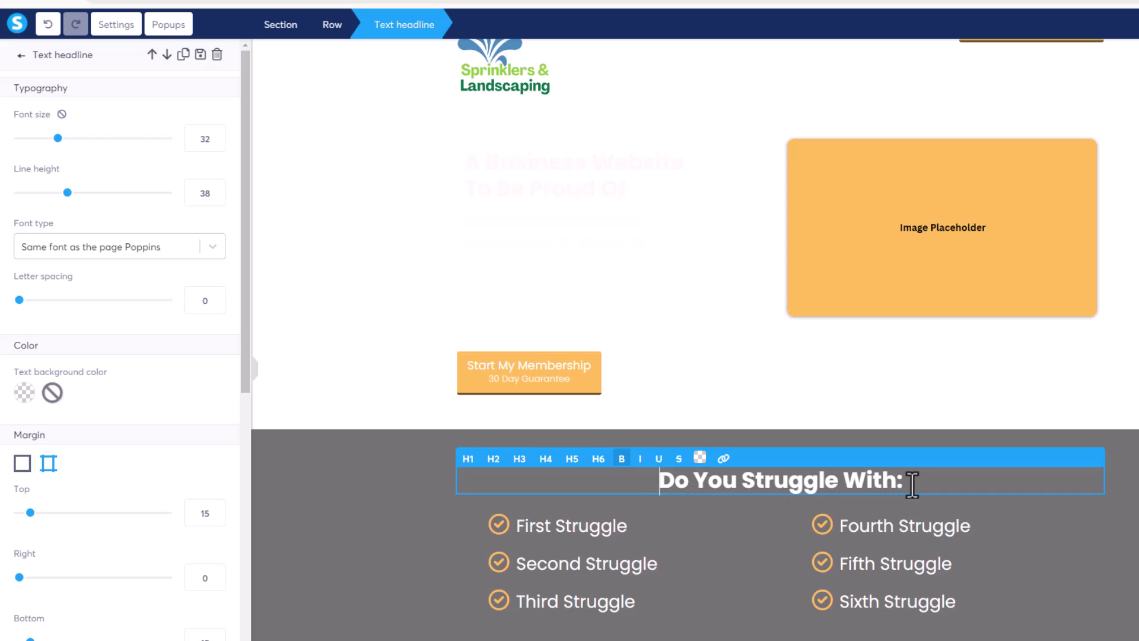
pyautogui.moveTo(909, 480); pyautogui.dragTo(648, 481)
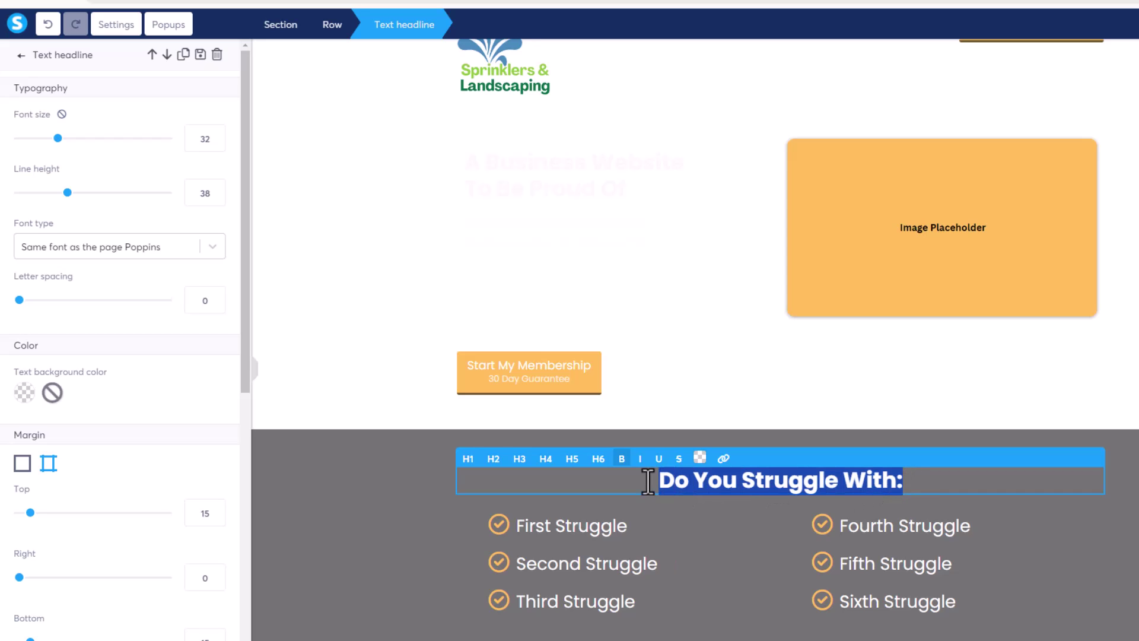
pyautogui.click(700, 458)
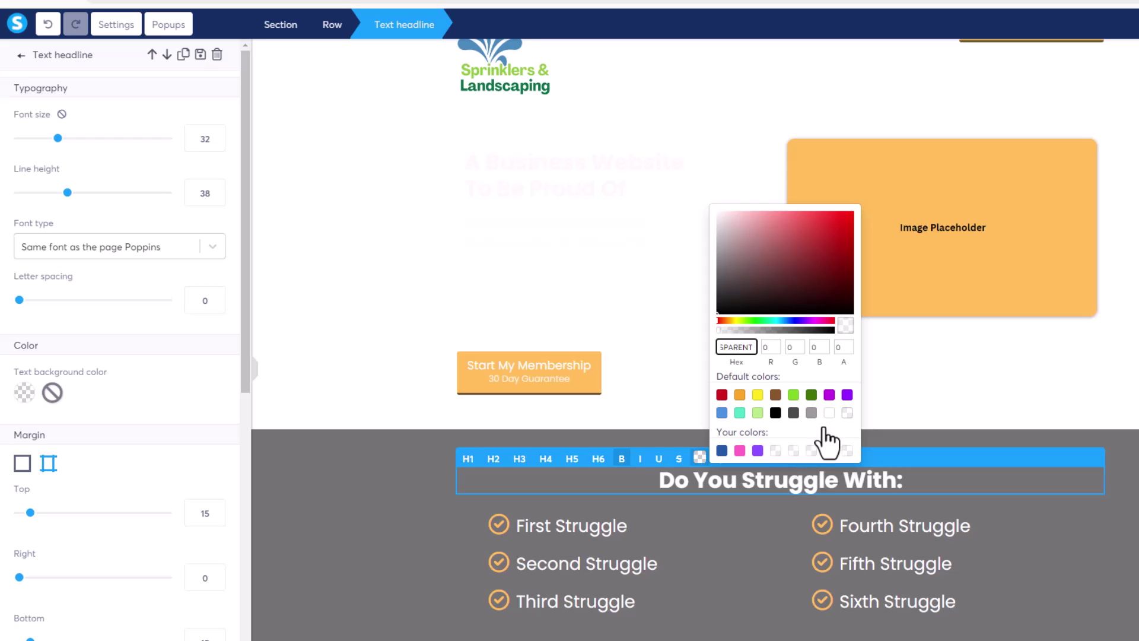
pyautogui.click(1063, 540)
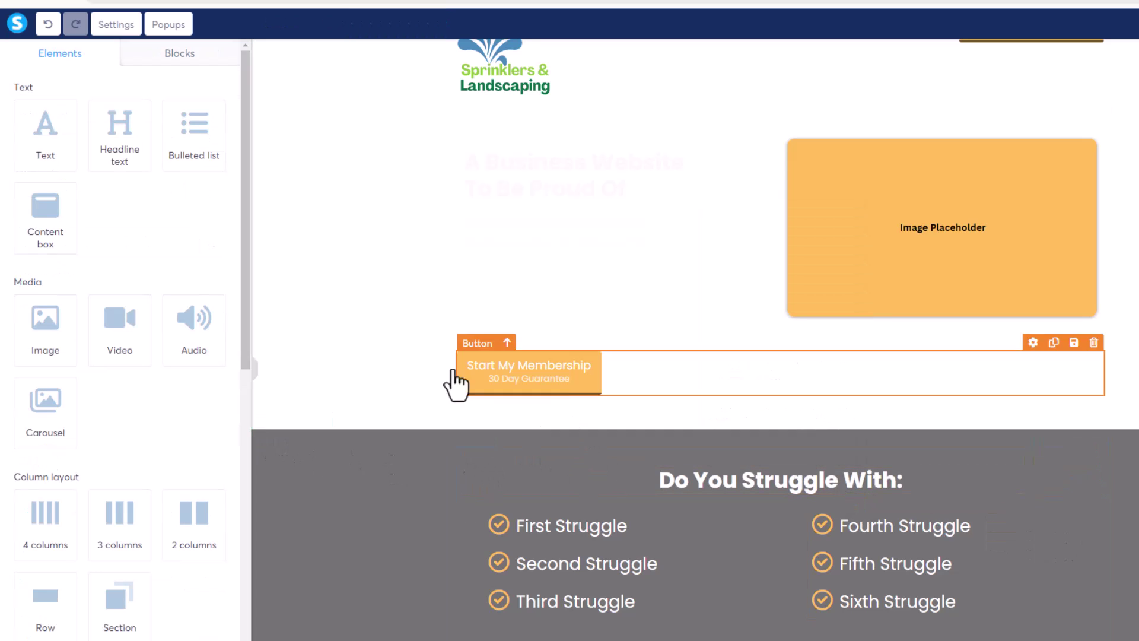
# In the page settings, set the heading text color to dark gray 4A4A4A and close the settings
pyautogui.click(119, 27)
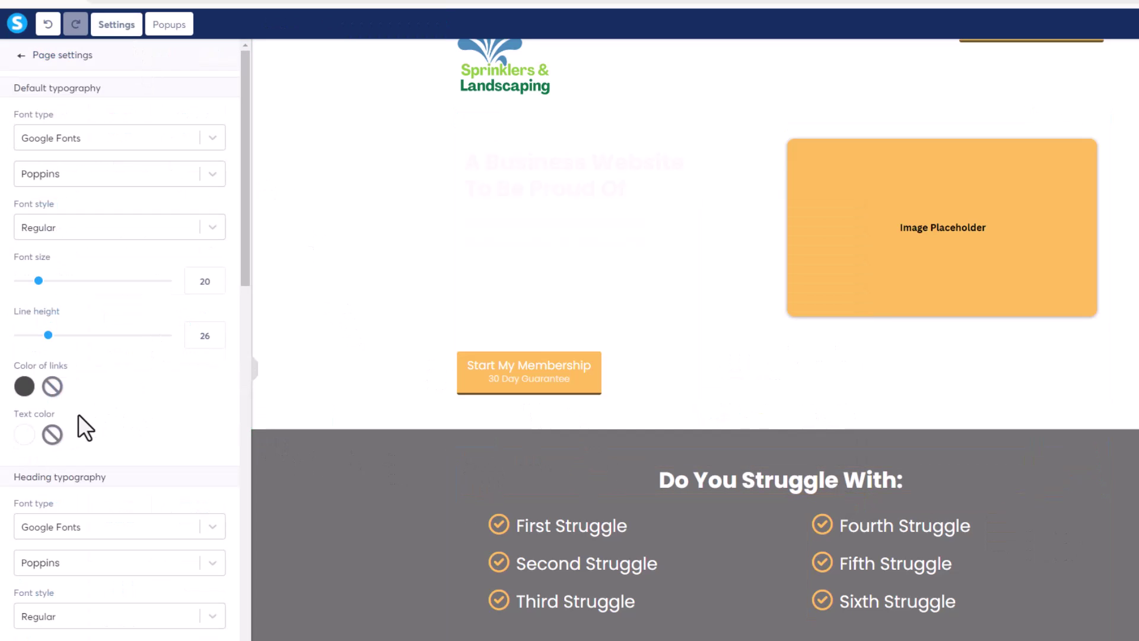
pyautogui.scroll(-5, 80, 419)
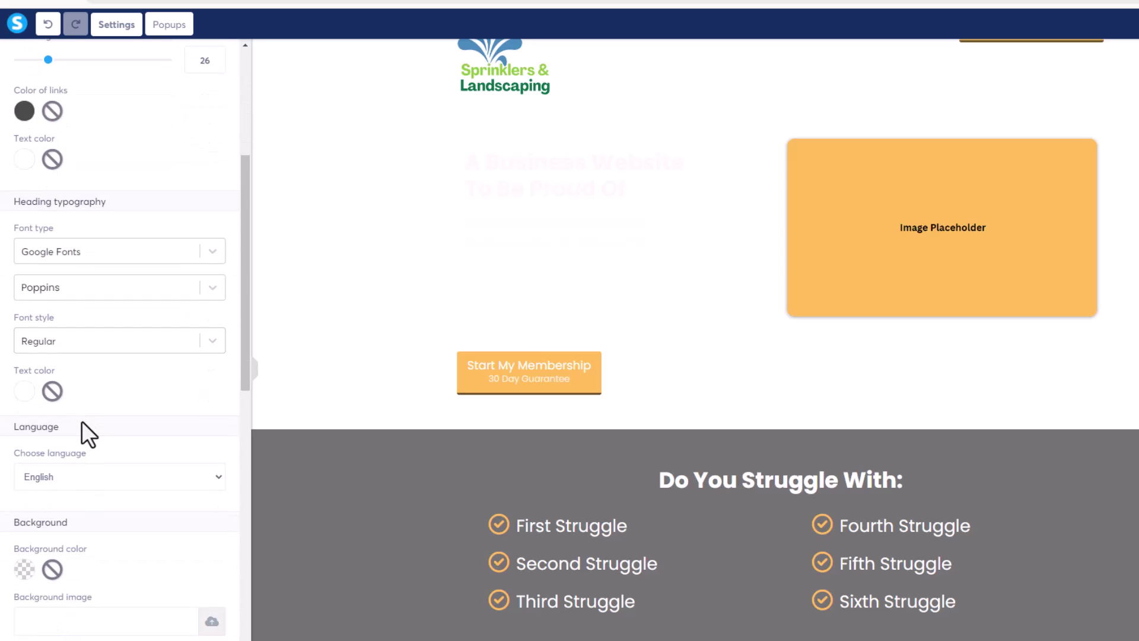
pyautogui.click(23, 391)
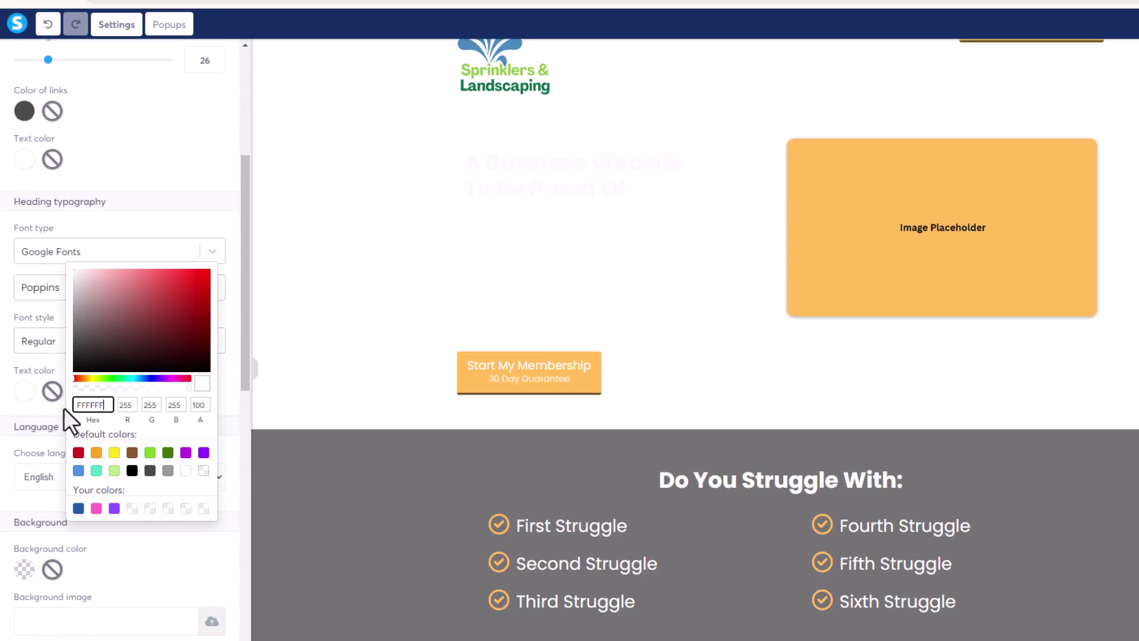
pyautogui.click(150, 471)
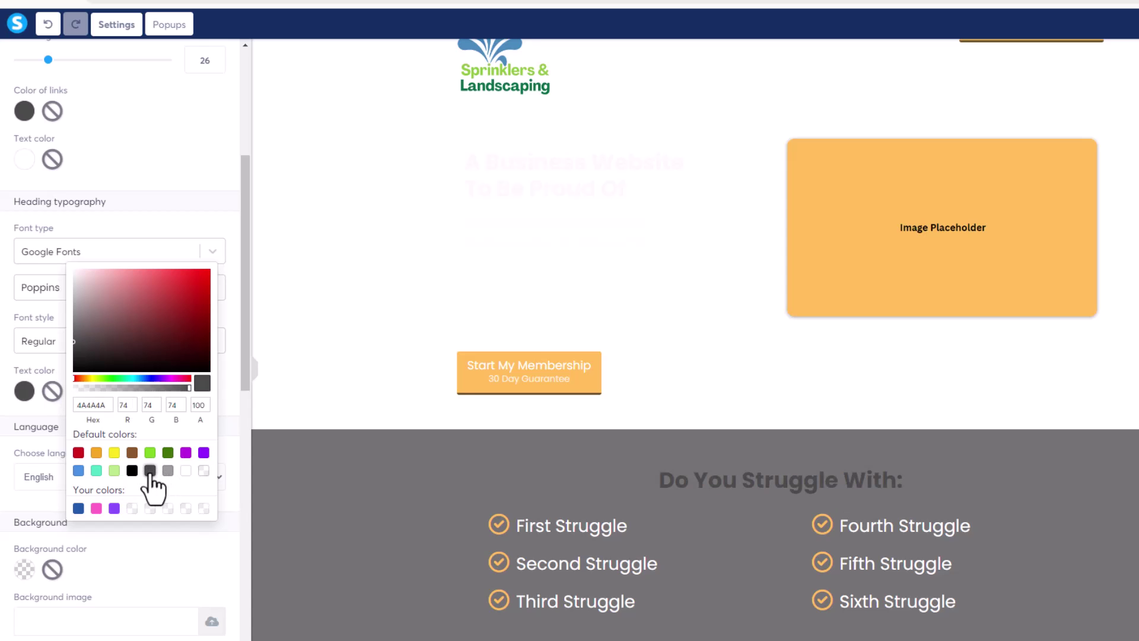
pyautogui.click(374, 494)
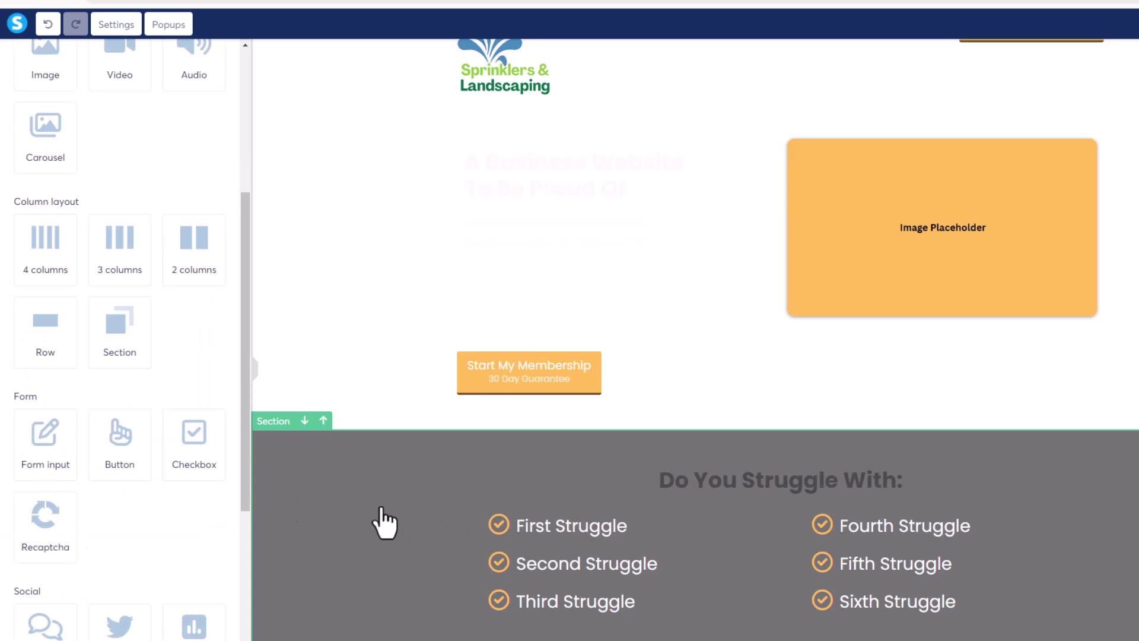
# Replace the page's SEO title with "Battle Ground Sprinklers & Landscaping"
pyautogui.click(116, 24)
pyautogui.scroll(-5, 165, 355)
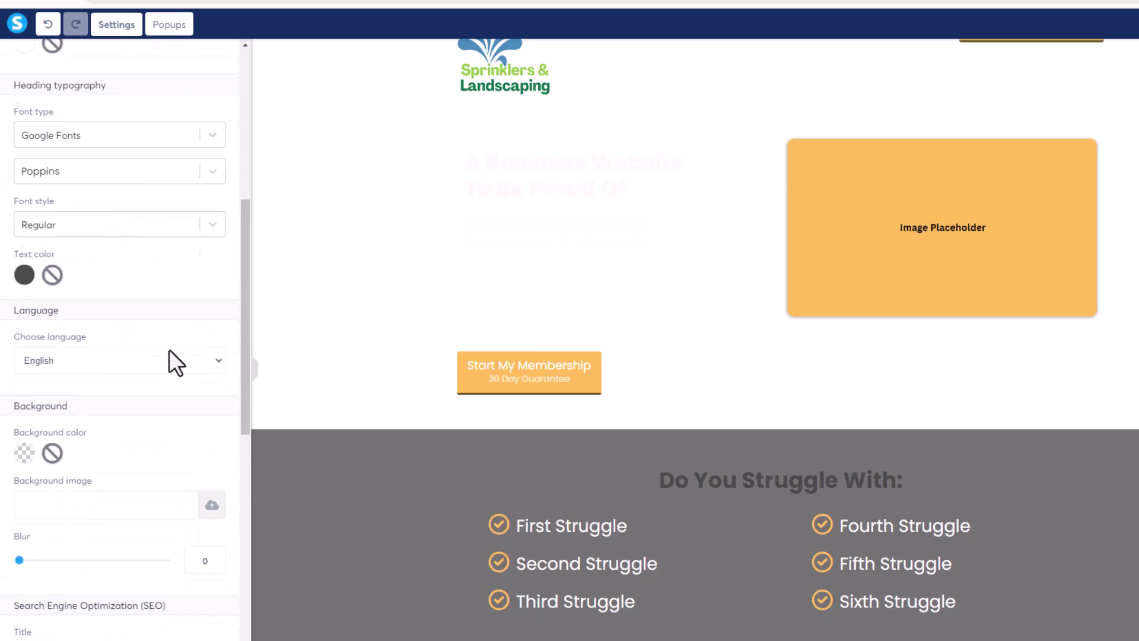
pyautogui.scroll(-3, 168, 343)
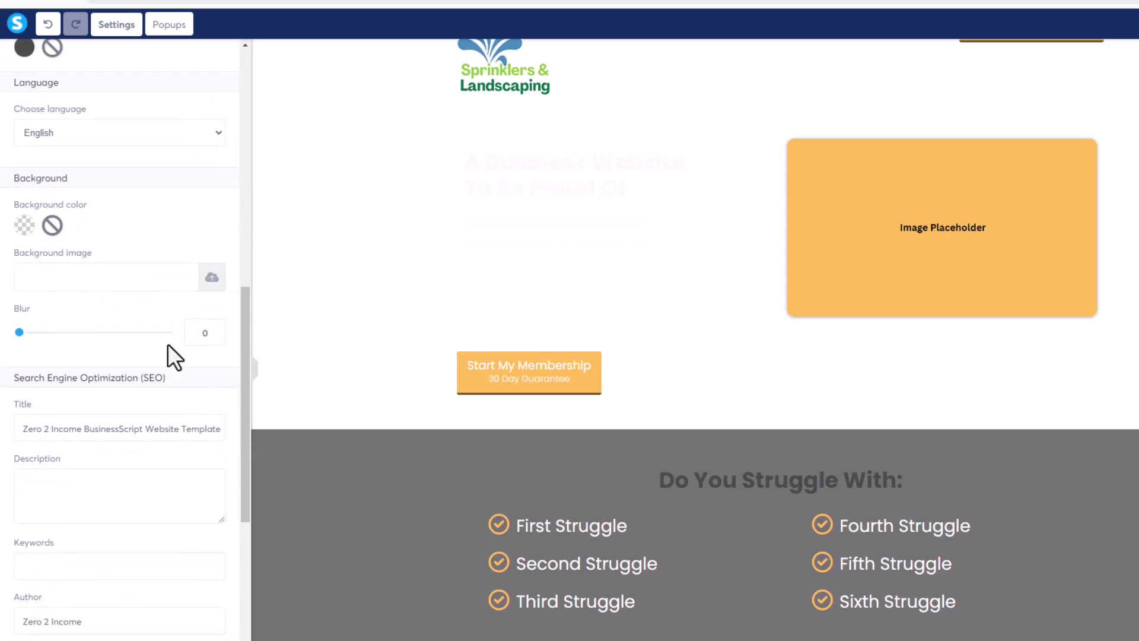
pyautogui.scroll(-1, 172, 356)
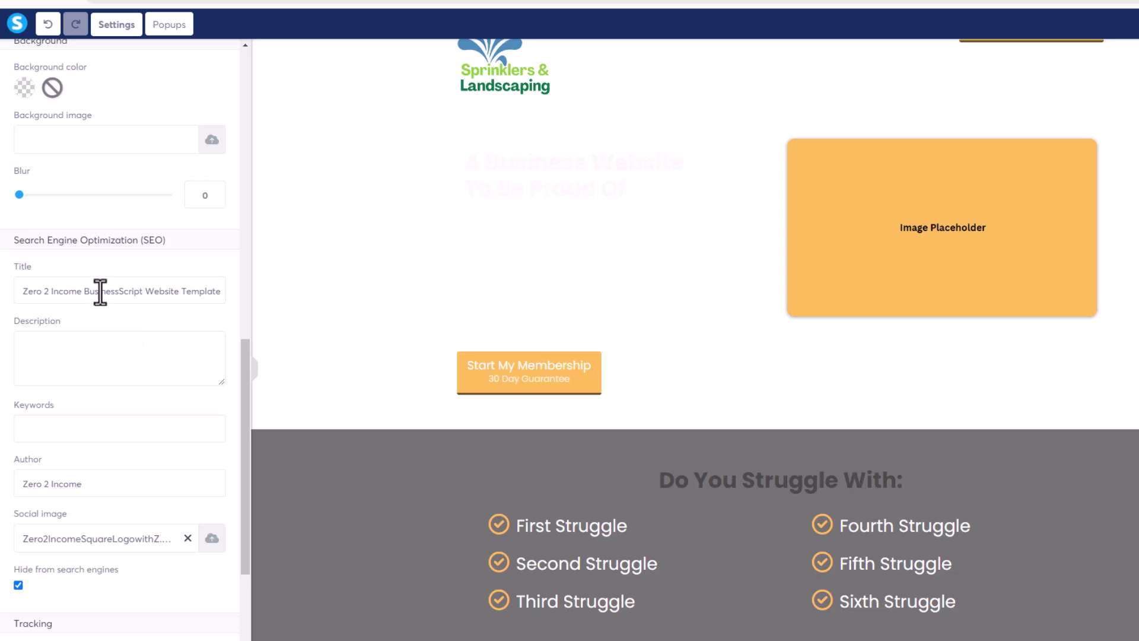
pyautogui.doubleClick(169, 291)
pyautogui.click(205, 291)
pyautogui.moveTo(223, 292); pyautogui.dragTo(2, 286)
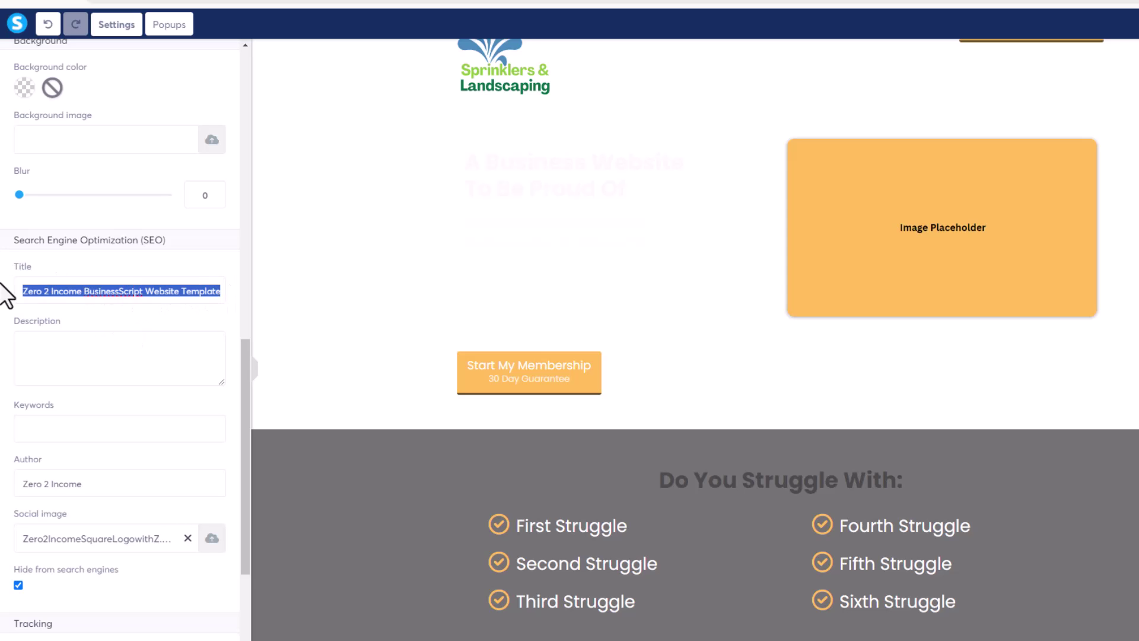
pyautogui.write('B')
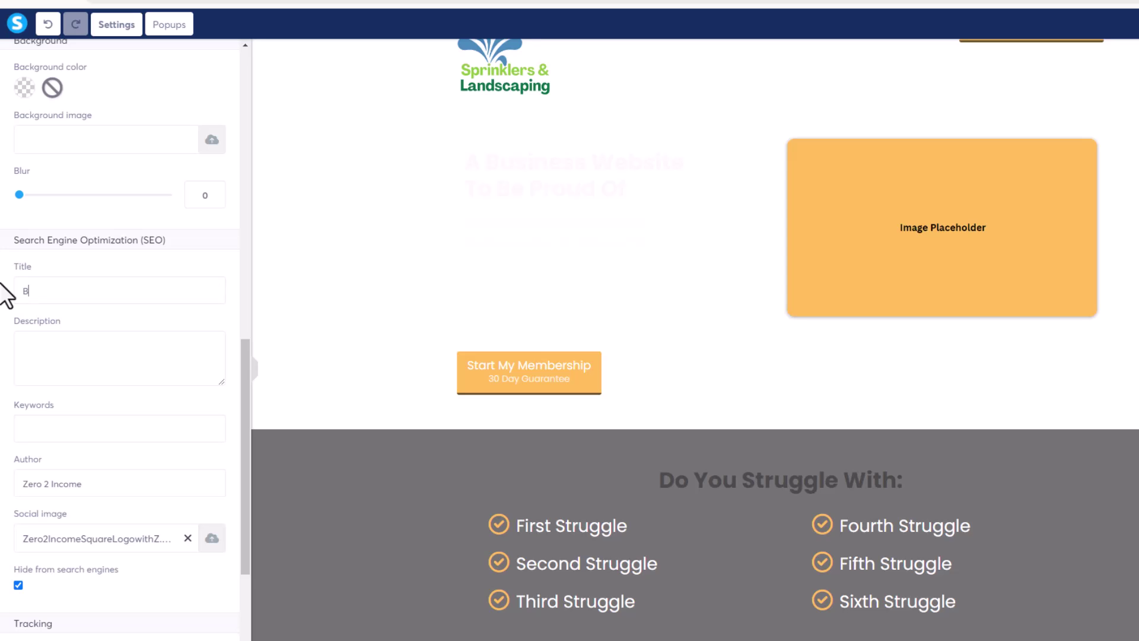
pyautogui.write('attle Ground Sprinklers and')
pyautogui.press('BackSpace')
pyautogui.press('BackSpace')
pyautogui.press('BackSpace')
pyautogui.press('BackSpace')
pyautogui.press('BackSpace')
pyautogui.write('& Landscaping')
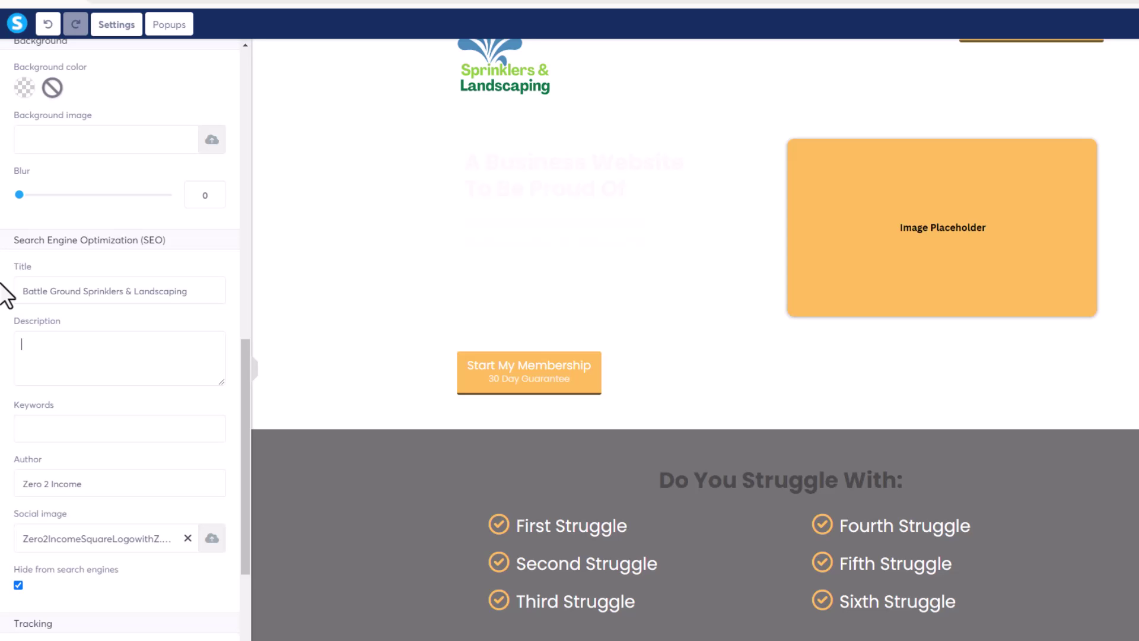
pyautogui.write('Clark Coun')
pyautogui.press('BackSpace')
pyautogui.press('BackSpace')
pyautogui.press('BackSpace')
pyautogui.press('BackSpace')
pyautogui.press('BackSpace')
pyautogui.press('BackSpace')
pyautogui.press('BackSpace')
pyautogui.press('BackSpace')
pyautogui.press('BackSpace')
pyautogui.press('BackSpace')
pyautogui.press('BackSpace')
pyautogui.press('BackSpace')
pyautogui.press('BackSpace')
pyautogui.press('BackSpace')
# Begin the SEO description with "Serving Battle Ground, Wa and the surrounding areas in Clark County, Wa"
pyautogui.write('Service ')
pyautogui.write('Battle')
pyautogui.write(' Ground and ')
pyautogui.write('Wa an')
pyautogui.write('d the surroiunding')
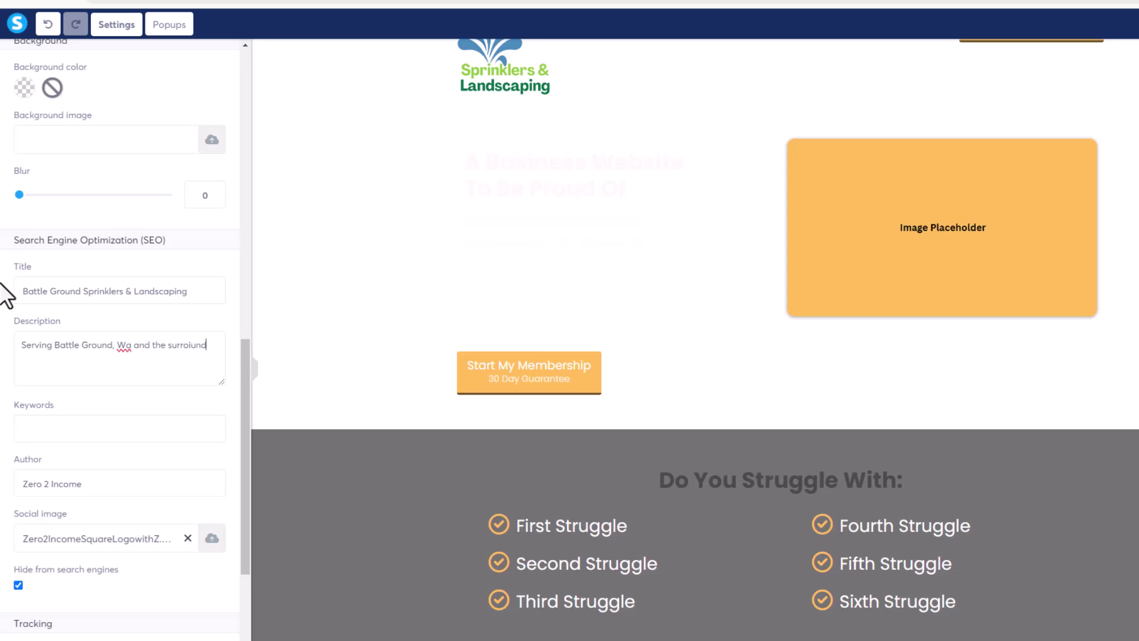
pyautogui.press('BackSpace')
pyautogui.press('BackSpace')
pyautogui.press('BackSpace')
pyautogui.write('unding are')
pyautogui.write('as in Cal')
pyautogui.write('lark ')
pyautogui.write('Coun')
pyautogui.write('ty, W')
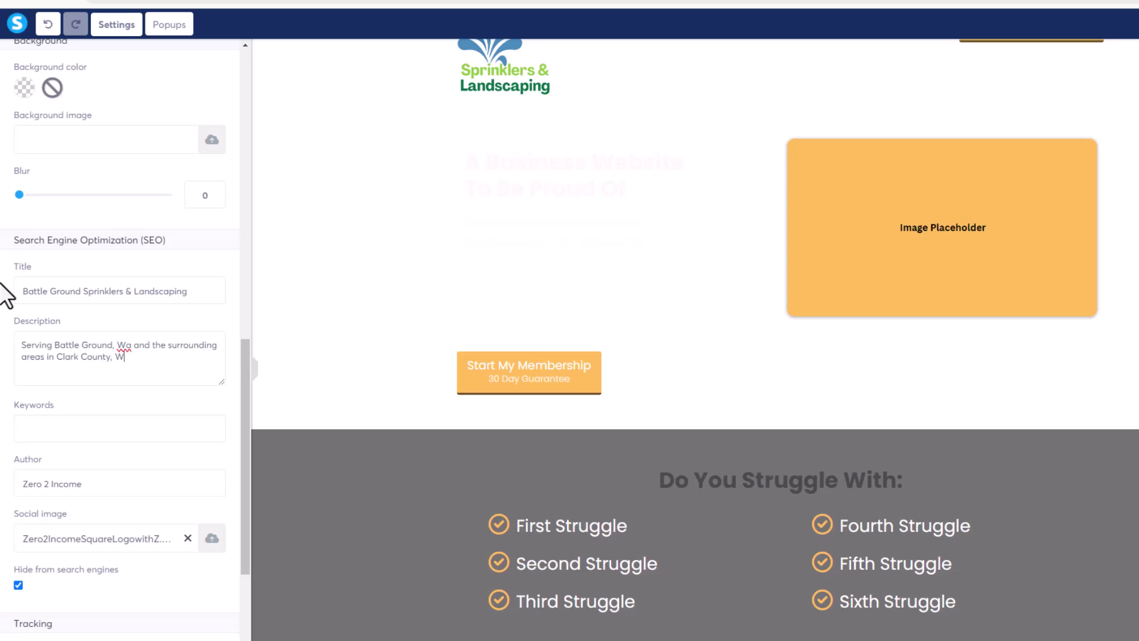
# Append "We take care of all of your lawn sprinkler and landscaping needs so you can have the greenest lawn on the block." to the SEO description
pyautogui.write('a. We')
pyautogui.write(' take care of al')
pyautogui.write('l of your law')
pyautogui.write('n sprinkler')
pyautogui.write(' and landsca')
pyautogui.write('pgin')
pyautogui.write('ing e')
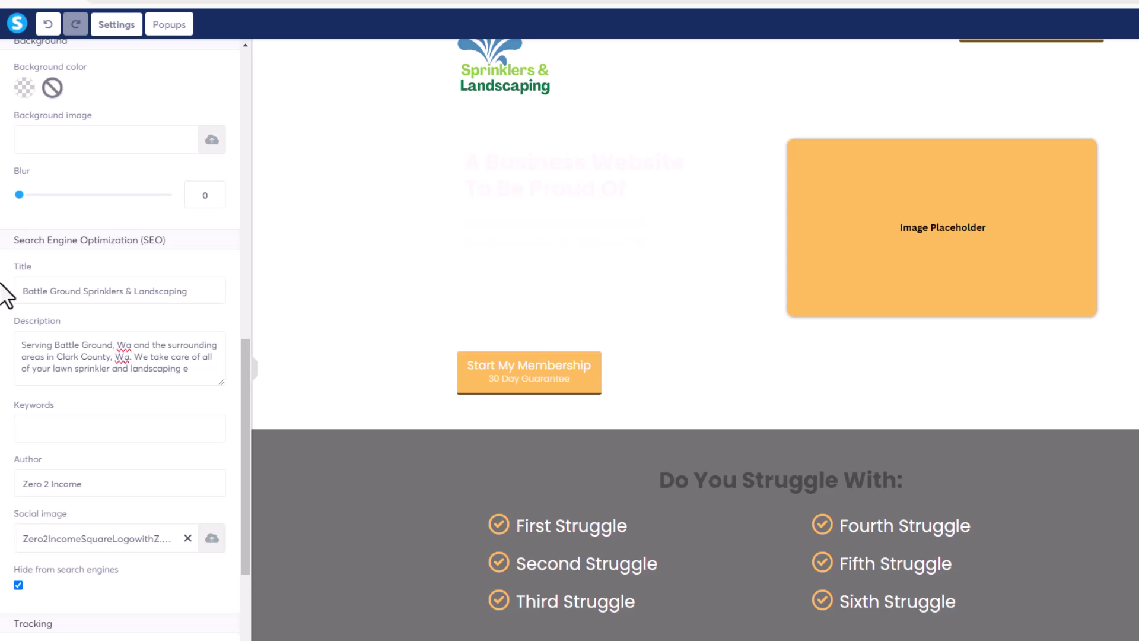
pyautogui.write('eds so you ')
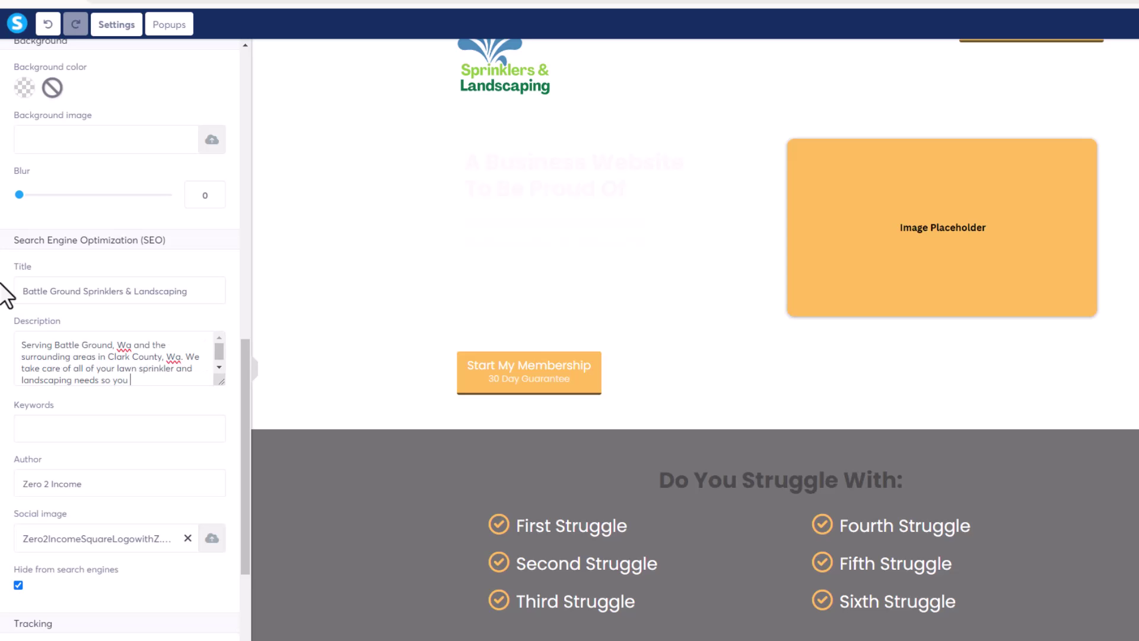
pyautogui.write('can have the')
pyautogui.write(' gren')
pyautogui.write('nest la')
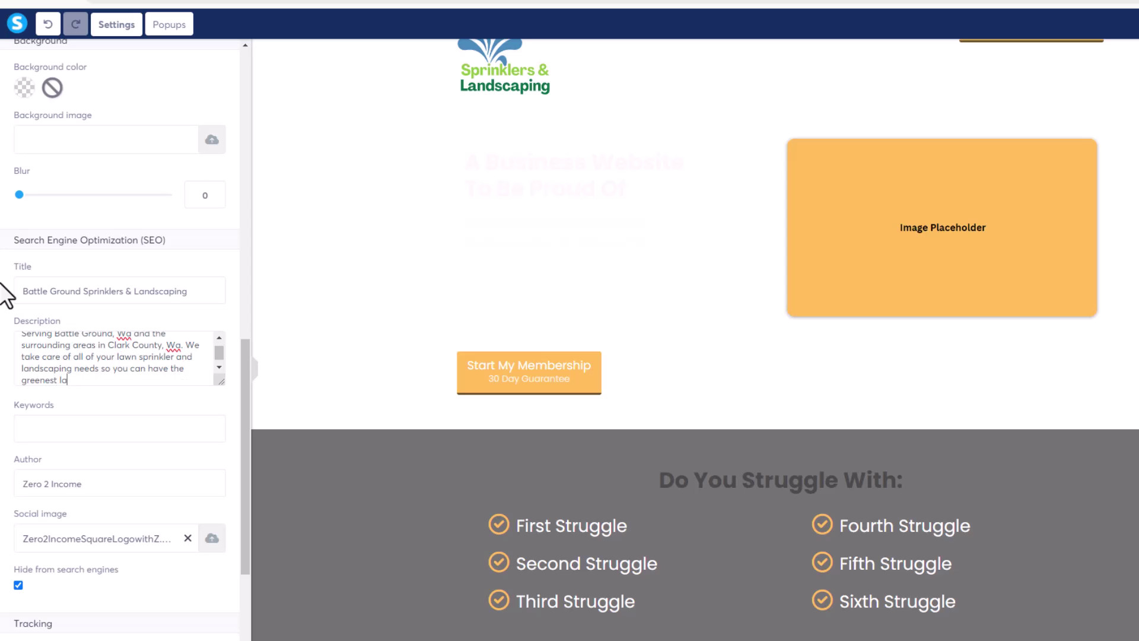
pyautogui.write('wn on the block.')
pyautogui.press('Tab')
pyautogui.write('la')
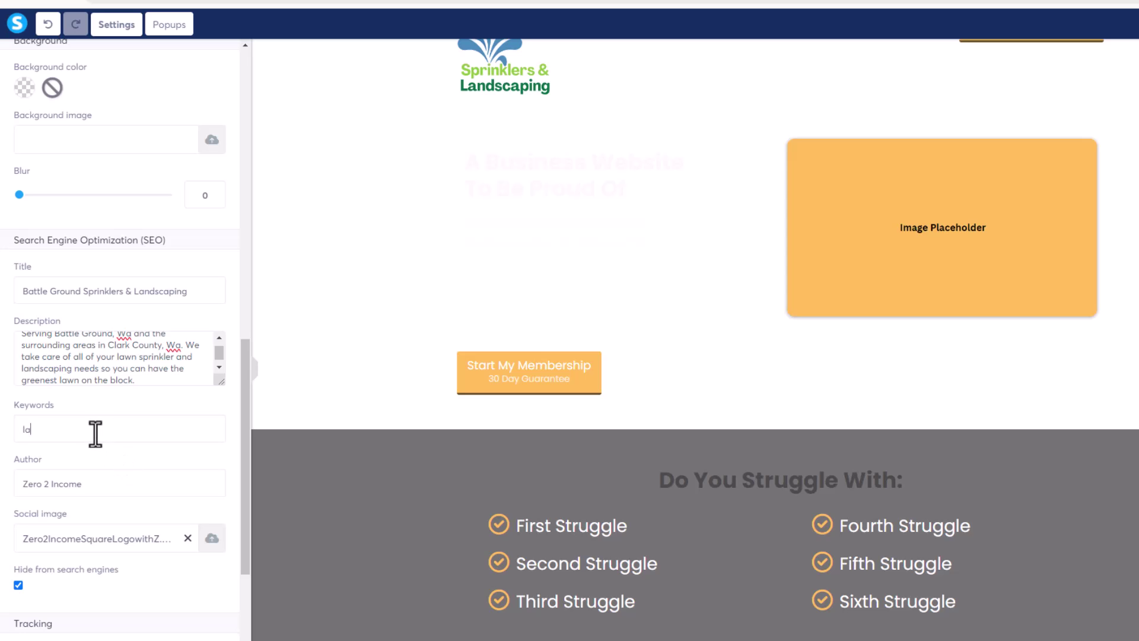
pyautogui.write('battle ground')
pyautogui.write(', ')
pyautogui.write('lark')
pyautogui.write(' county wa')
pyautogui.moveTo(16, 431); pyautogui.dragTo(234, 433)
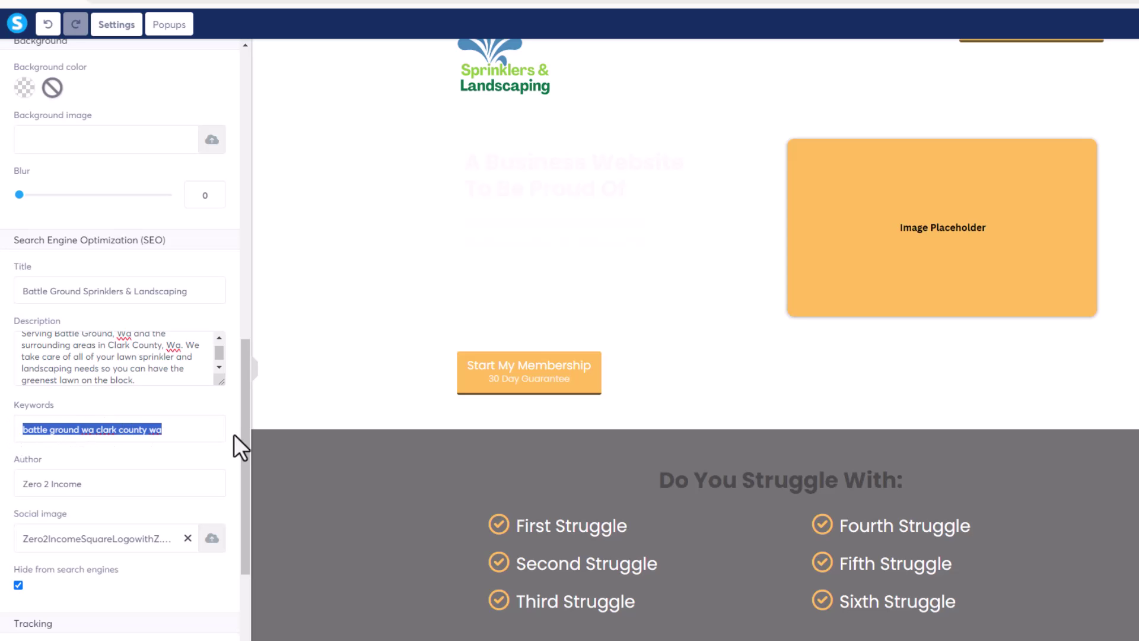
pyautogui.press('BackSpace')
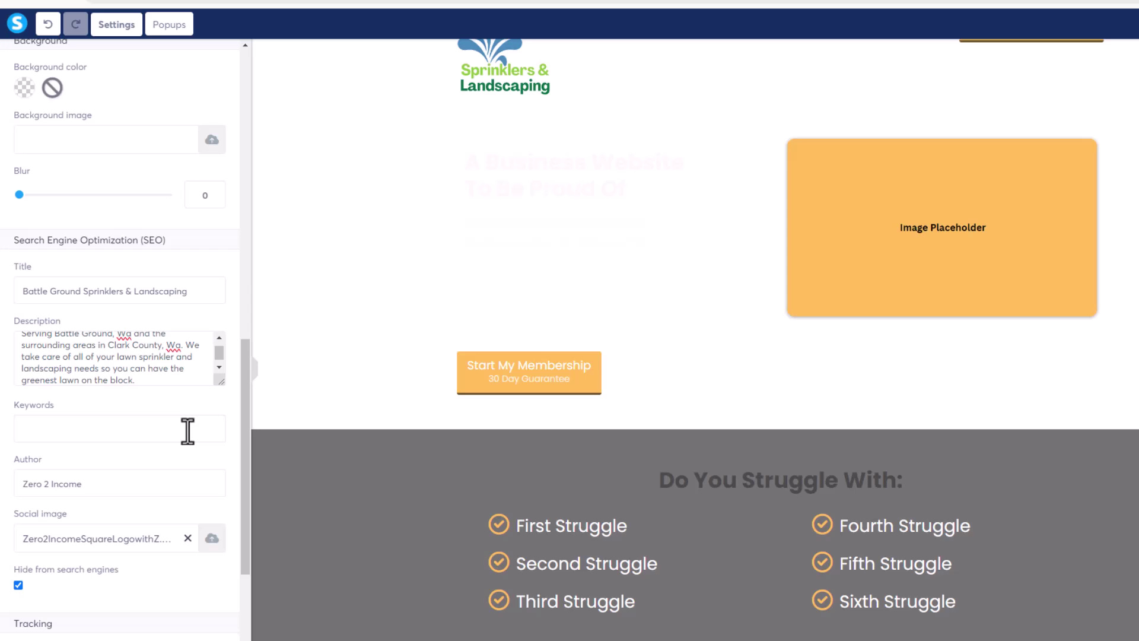
# Set the SEO keywords to "battle ground wa, clark county wa, sprinkler tech, sprinkler technician, sprinkler repair, sprinkler installation, landscaping"
pyautogui.write('bla')
pyautogui.press('BackSpace')
pyautogui.press('BackSpace')
pyautogui.press('BackSpace')
pyautogui.write('attle ground wa, clark county wa, ')
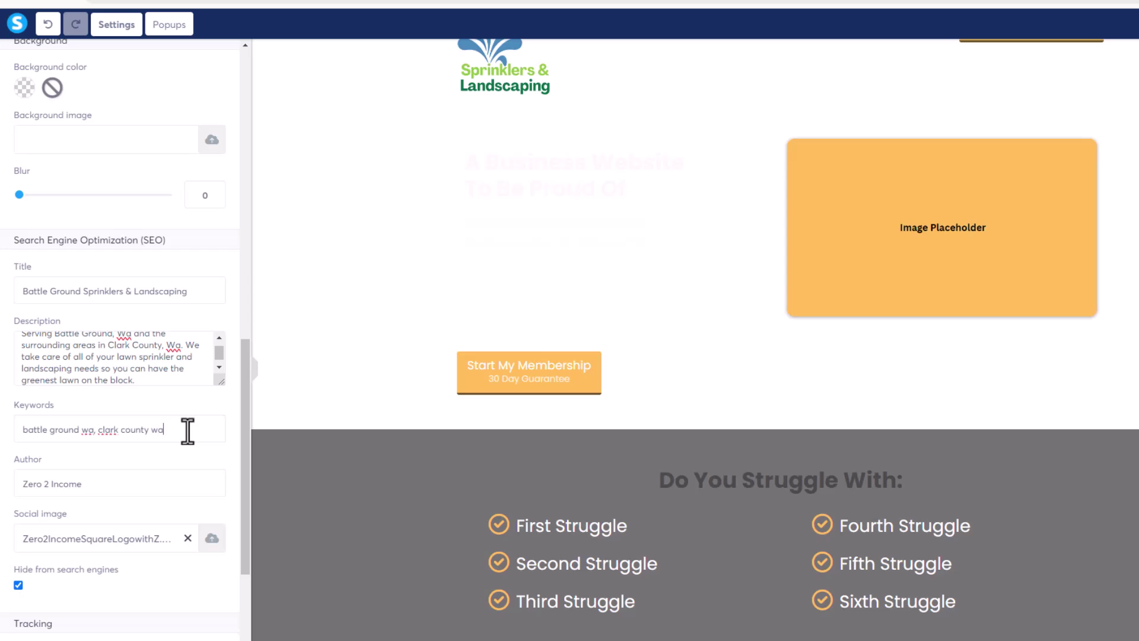
pyautogui.write('ps')
pyautogui.press('BackSpace')
pyautogui.press('BackSpace')
pyautogui.write('sprinkler tech, sprinkler technician, sprinkle')
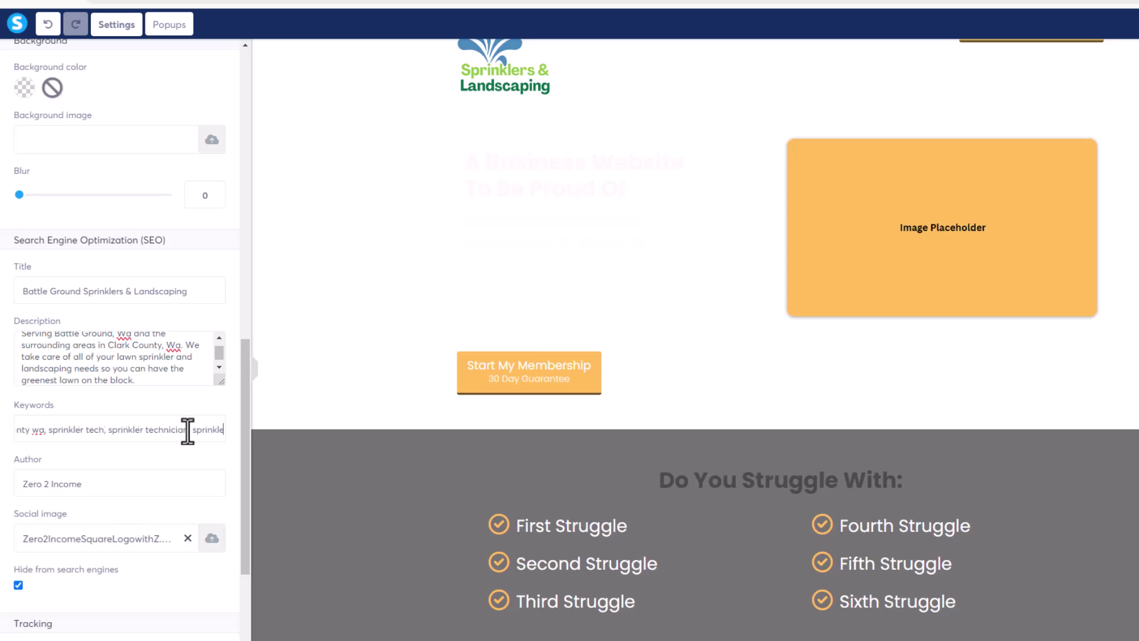
pyautogui.write(', spir')
pyautogui.press('BackSpace')
pyautogui.press('BackSpace')
pyautogui.write('rinkler')
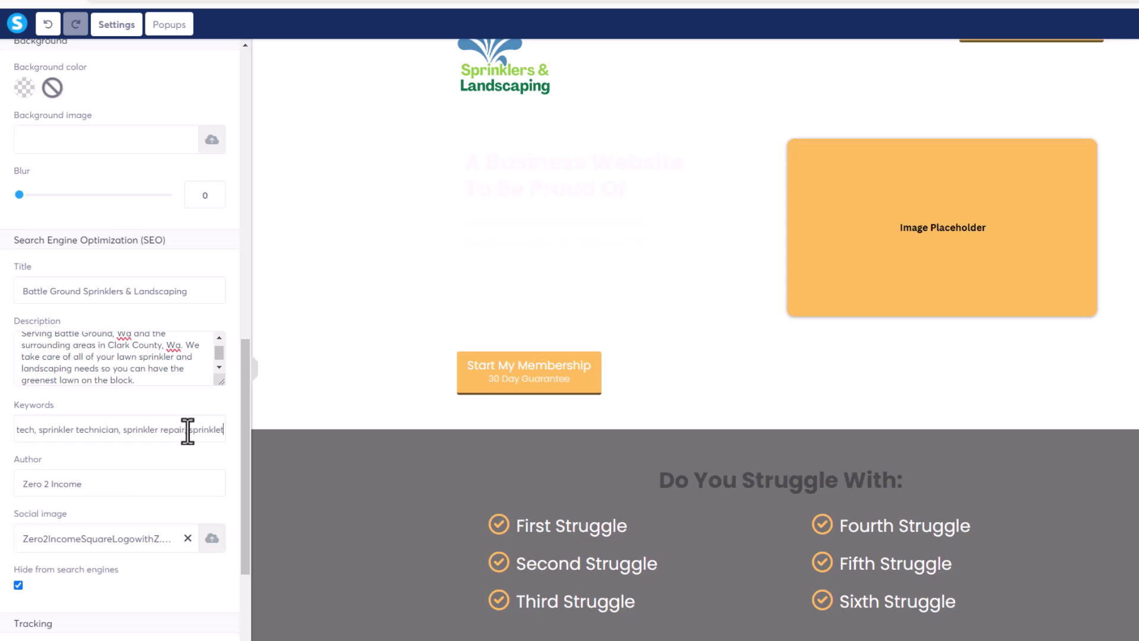
pyautogui.write(' inst')
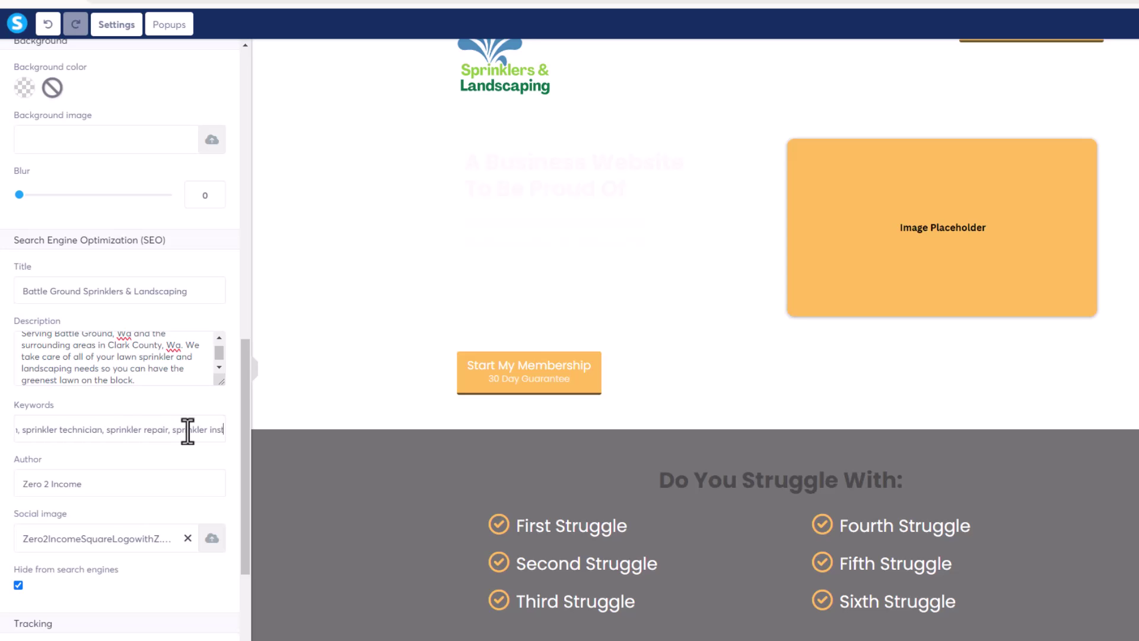
pyautogui.write('allation, ')
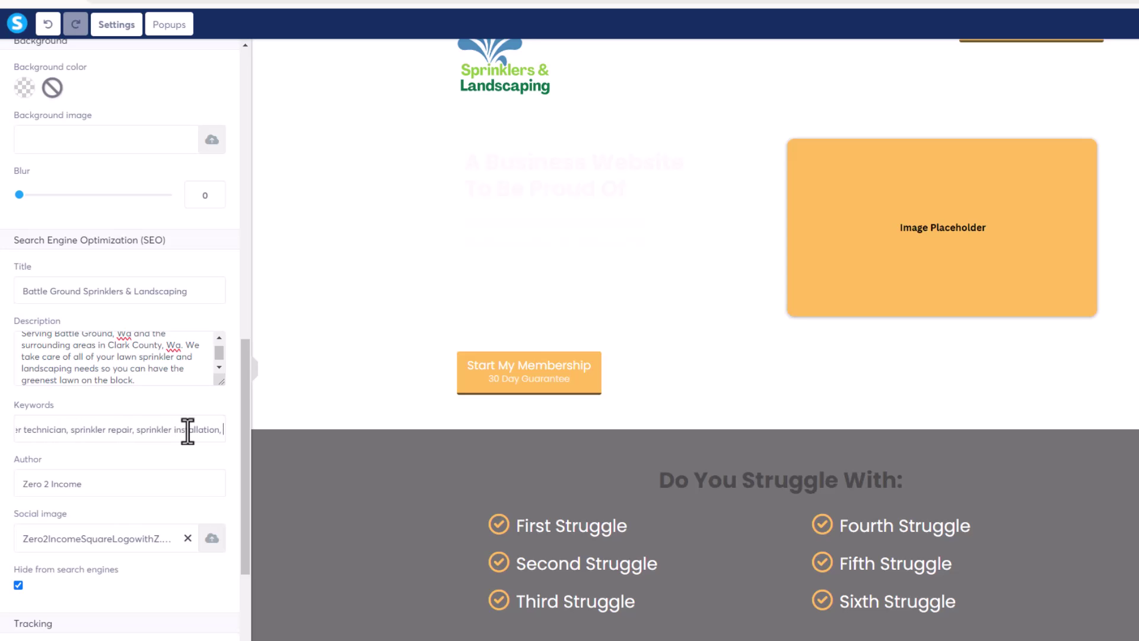
pyautogui.write('landscaping.')
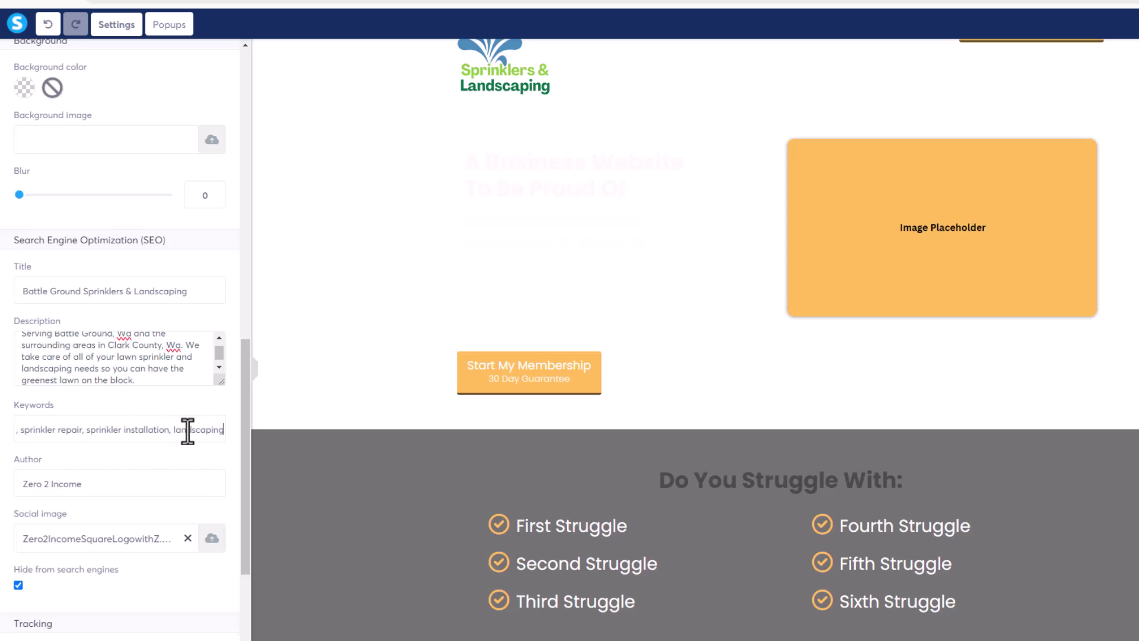
pyautogui.press('BackSpace')
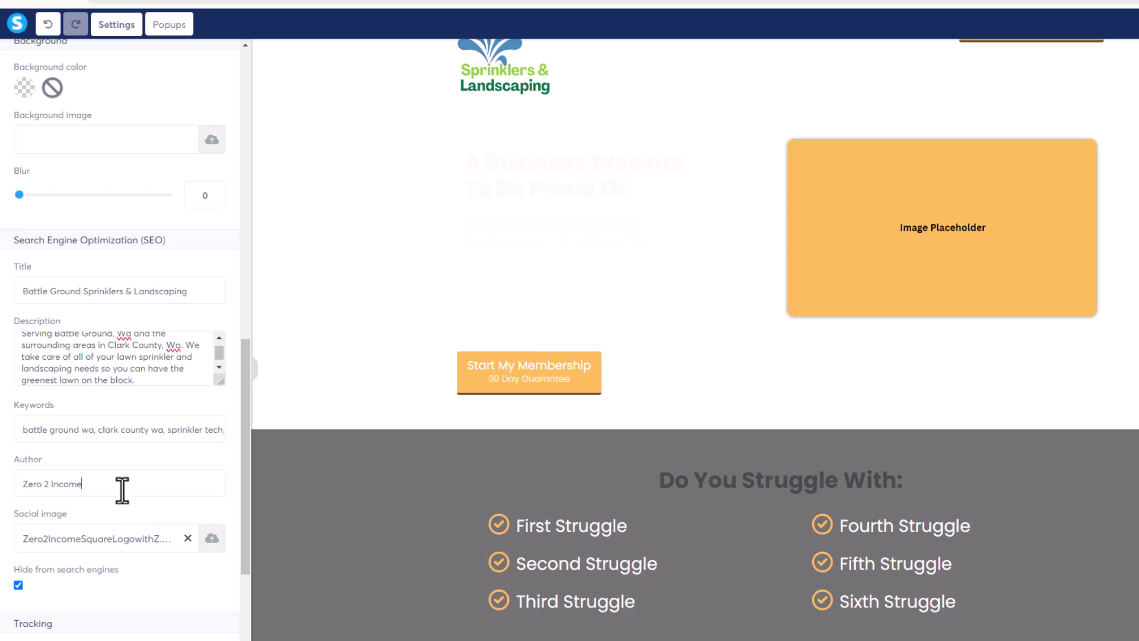
# Replace the SEO author with "Battle Ground Sprinklers & Landscaping"
pyautogui.moveTo(119, 490); pyautogui.dragTo(1, 490)
pyautogui.write('Battle Ground Sprinke')
pyautogui.press('BackSpace')
pyautogui.press('BackSpace')
pyautogui.press('BackSpace')
pyautogui.write('nklers &')
pyautogui.press('BackSpace')
pyautogui.press('BackSpace')
pyautogui.write('&')
pyautogui.press('BackSpace')
pyautogui.press('BackSpace')
pyautogui.write('& Lansd')
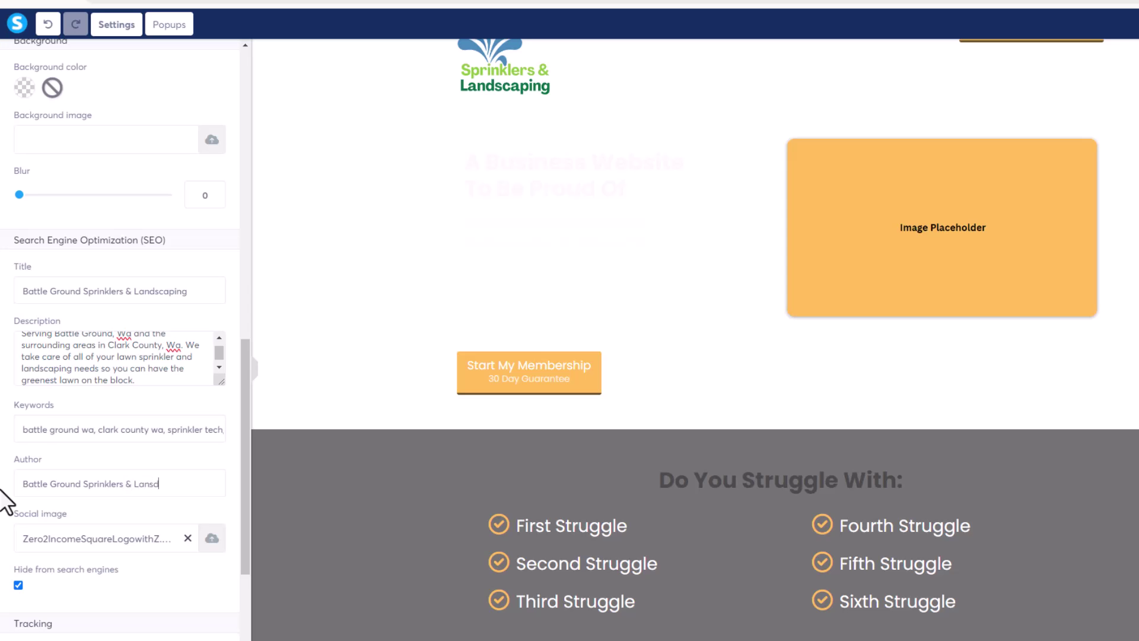
pyautogui.press('BackSpace')
pyautogui.press('BackSpace')
pyautogui.write('dscaping')
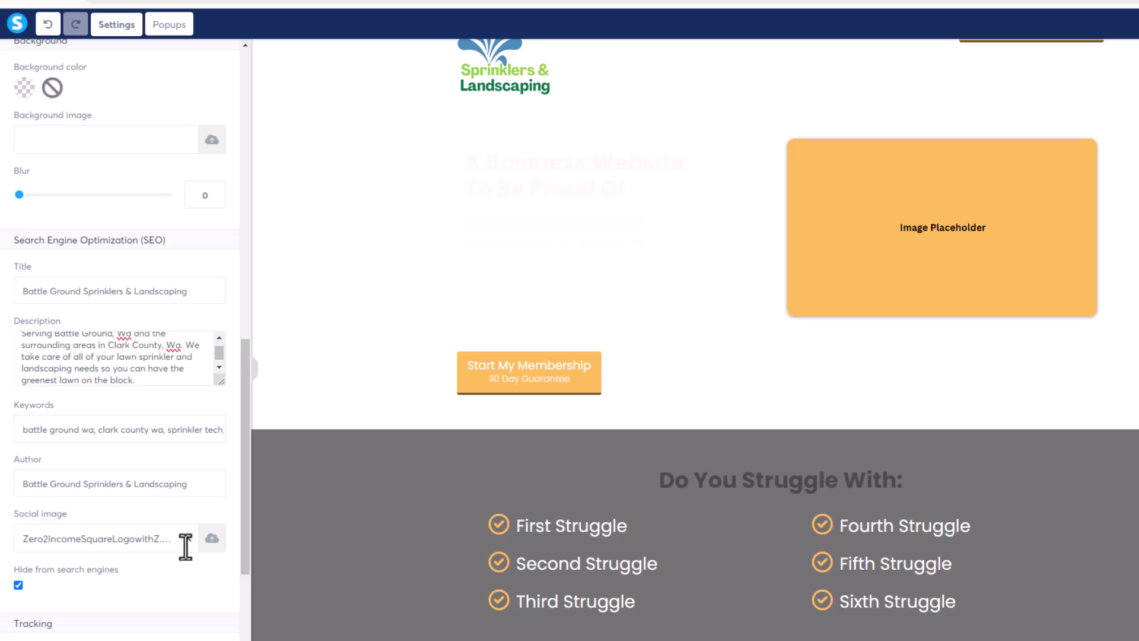
# Replace the social image with the Battle Ground Sprinklers & Landscaping logo from the already uploaded files
pyautogui.click(212, 539)
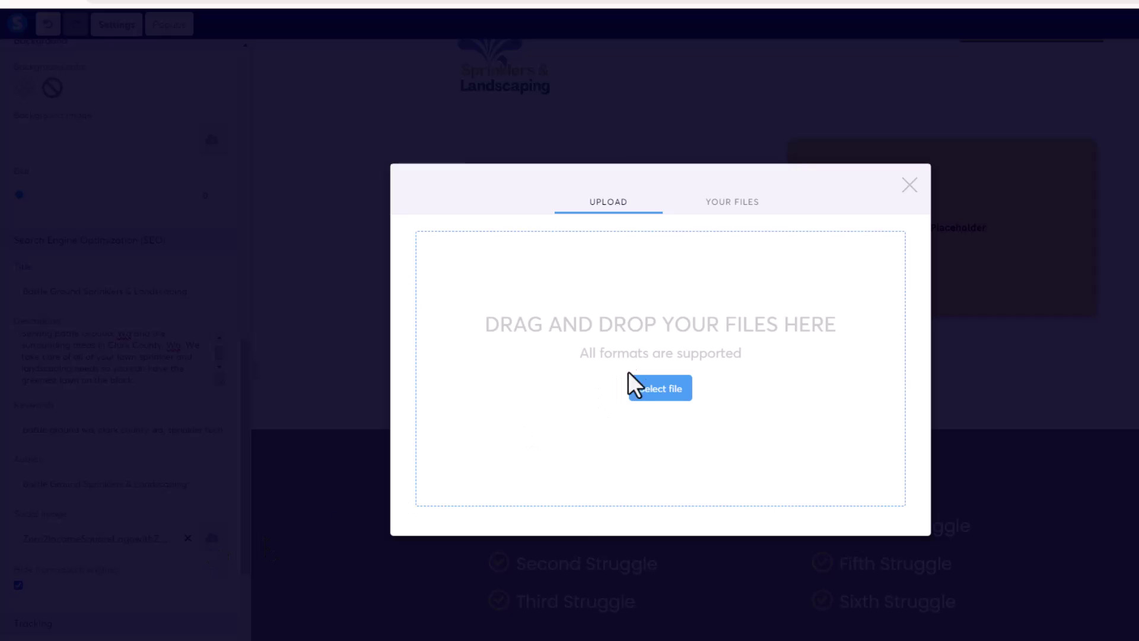
pyautogui.click(732, 202)
pyautogui.click(427, 293)
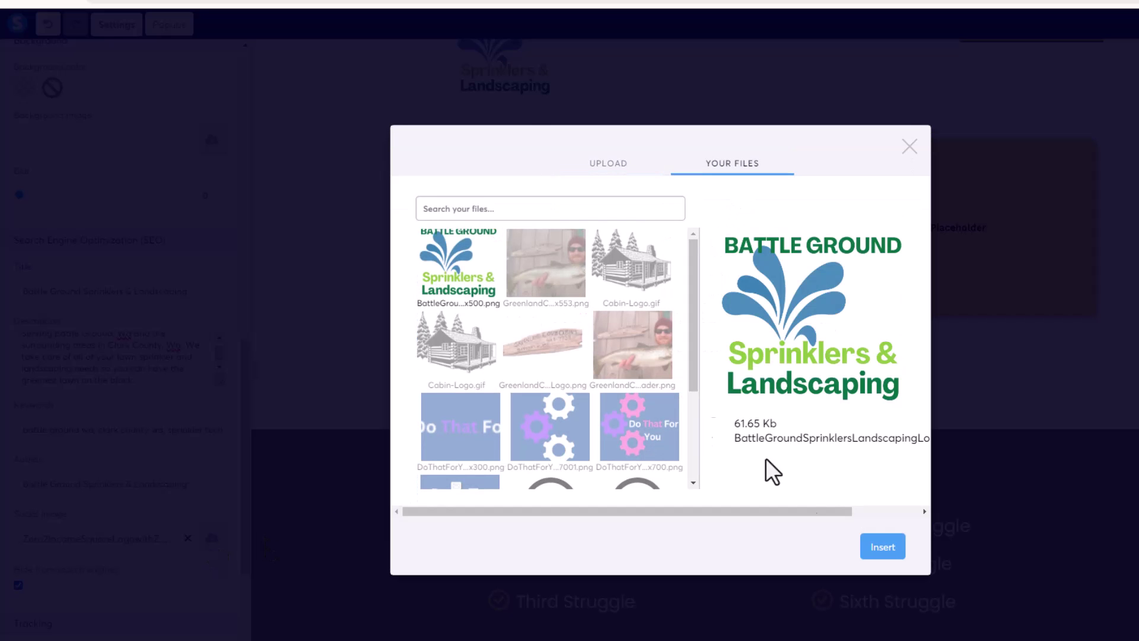
pyautogui.click(882, 546)
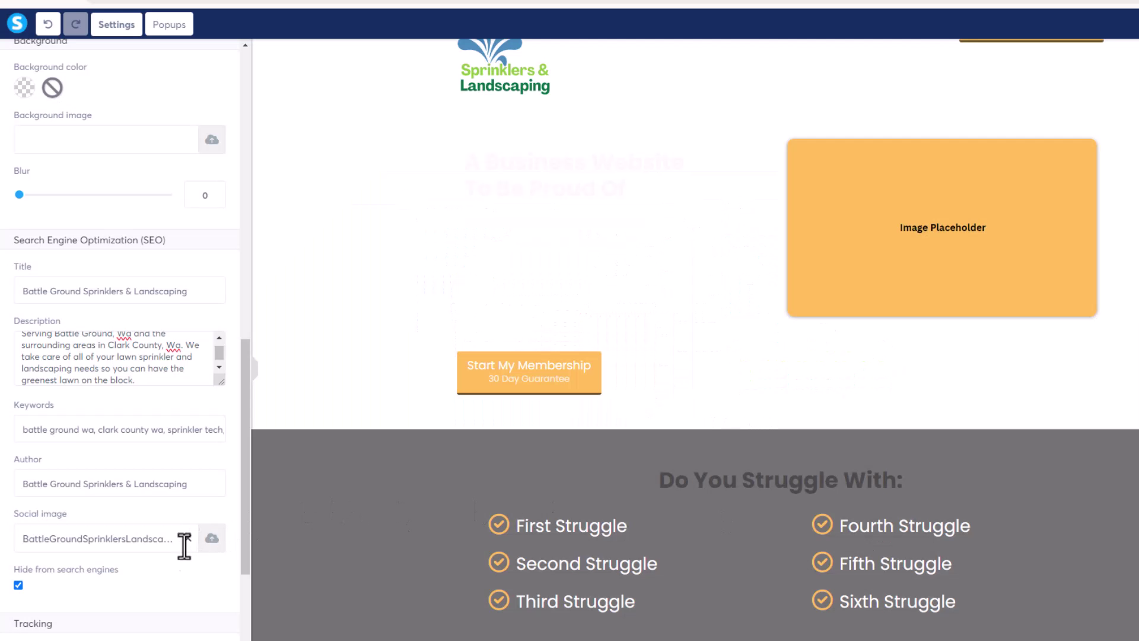
# Review the search engine visibility and tracking options, then close the page settings and return to the page header
pyautogui.scroll(-3, 190, 570)
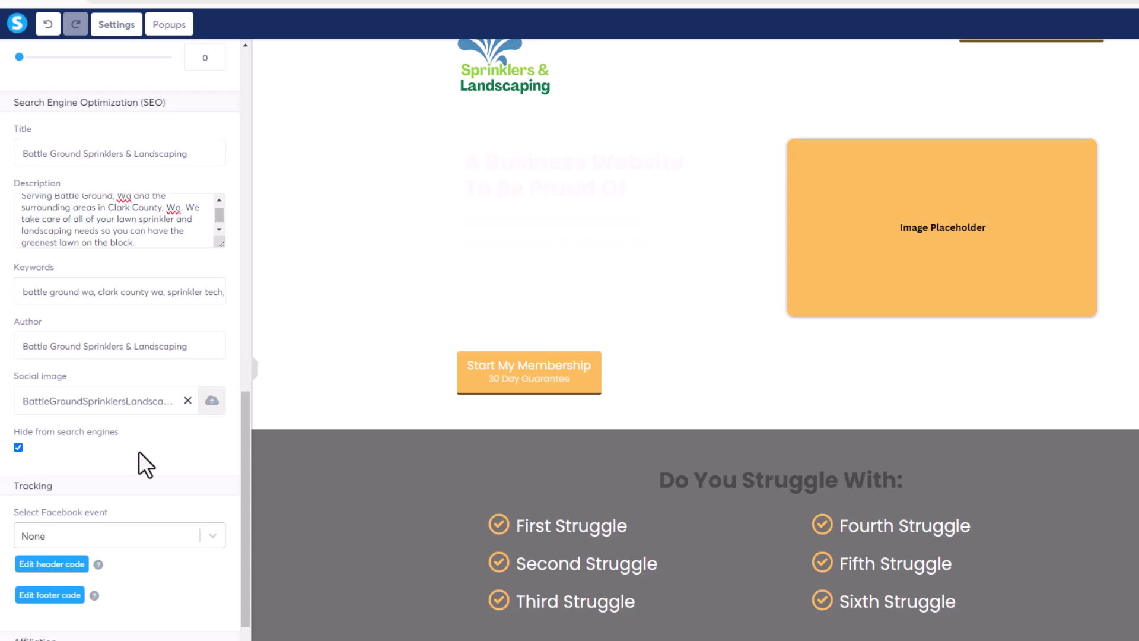
pyautogui.scroll(-1, 139, 451)
pyautogui.scroll(10, 119, 534)
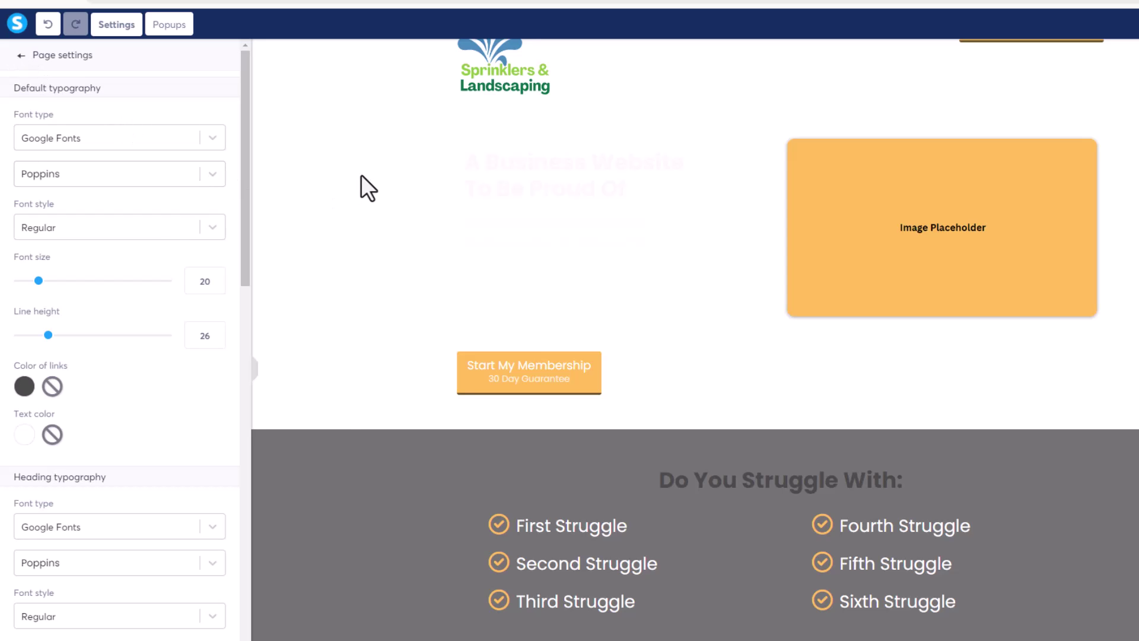
pyautogui.click(21, 56)
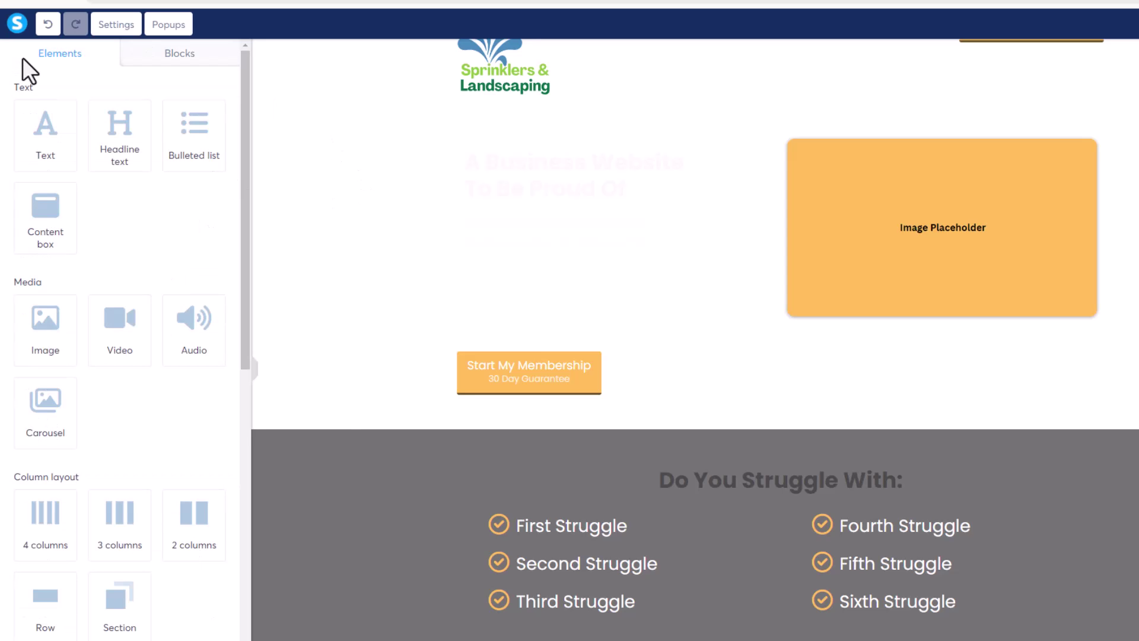
pyautogui.scroll(2, 860, 201)
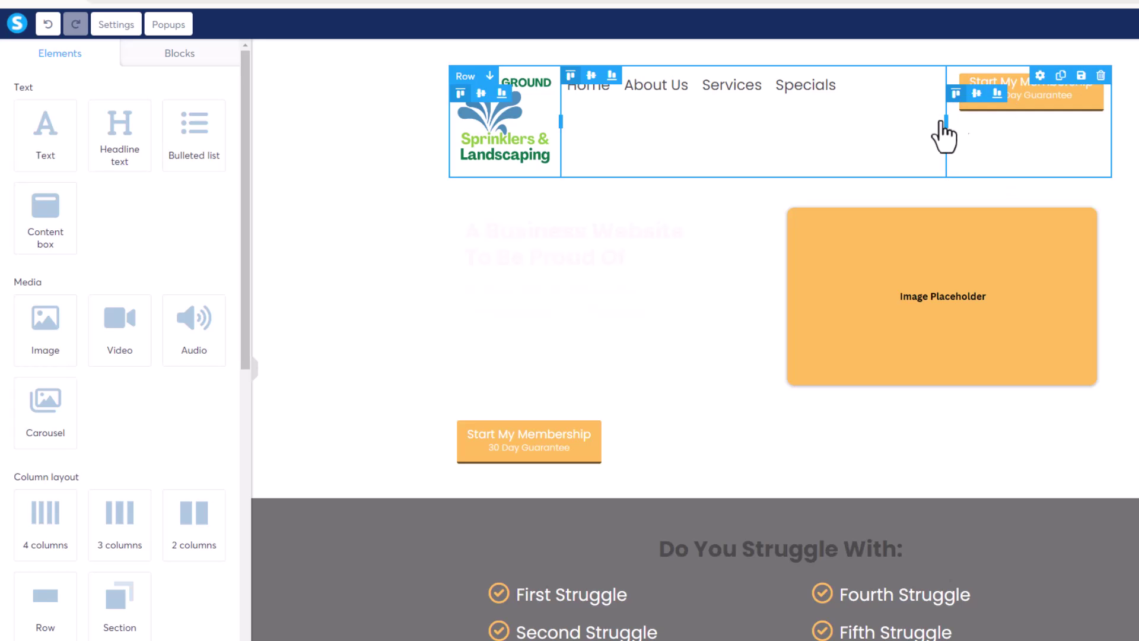
# Change the header button's text to "Schedule A Service"
pyautogui.click(1002, 108)
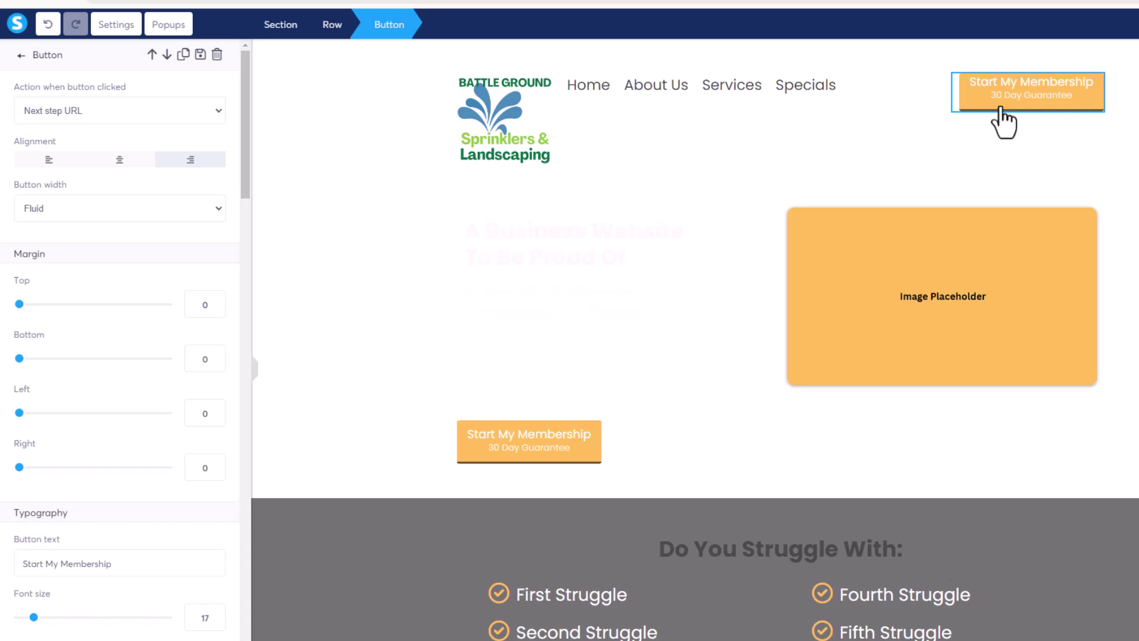
pyautogui.click(1002, 107)
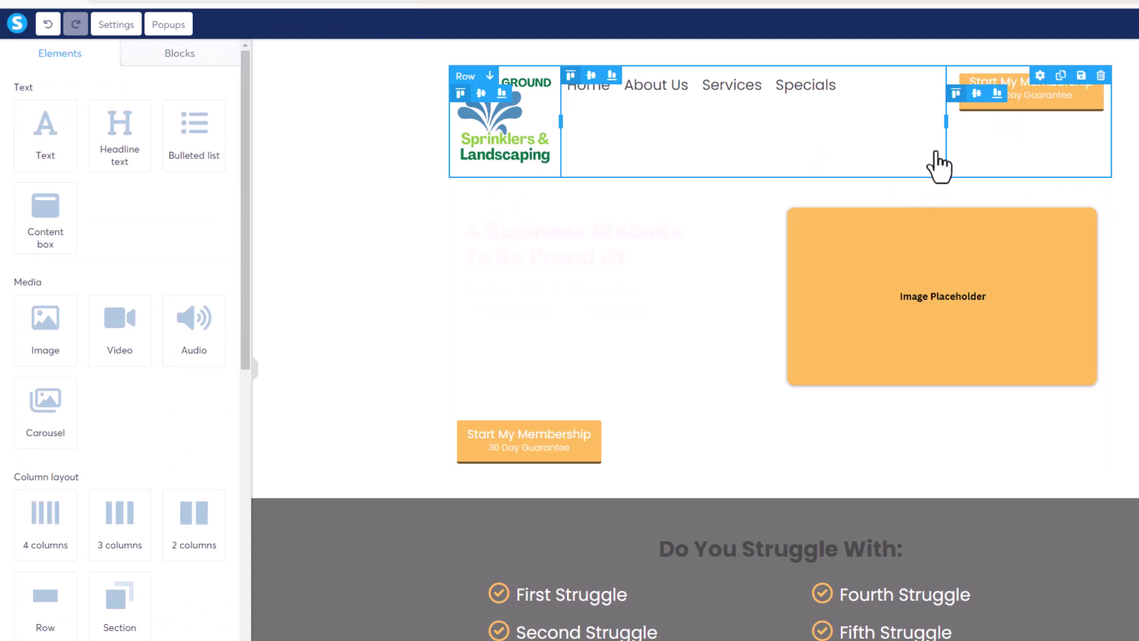
pyautogui.click(1013, 113)
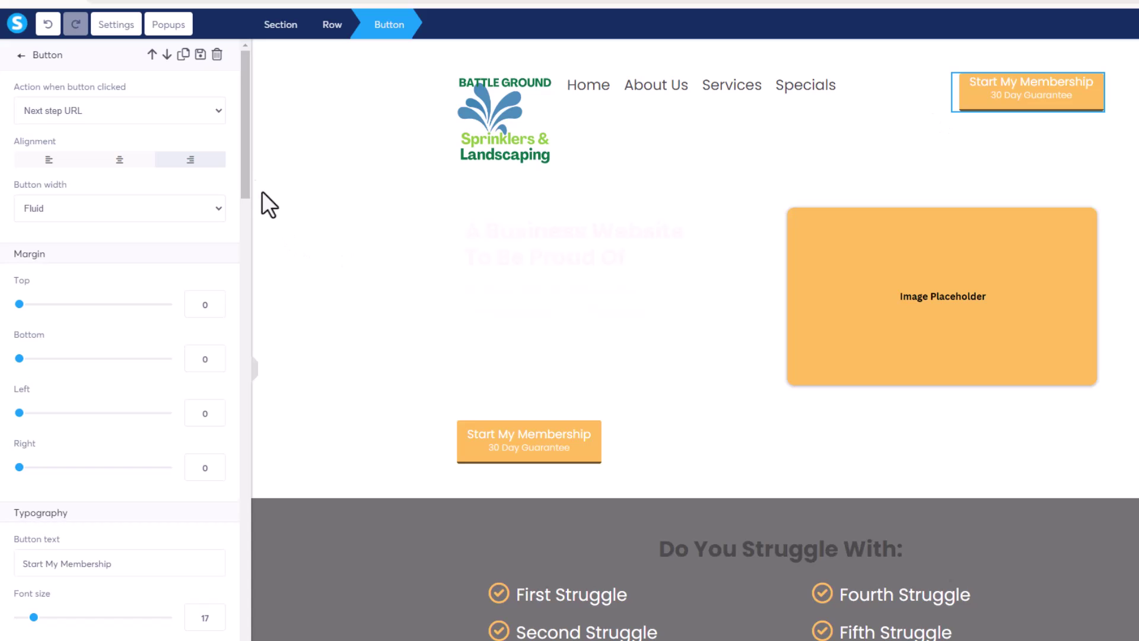
pyautogui.moveTo(247, 166); pyautogui.dragTo(228, 241)
pyautogui.moveTo(148, 261); pyautogui.dragTo(7, 279)
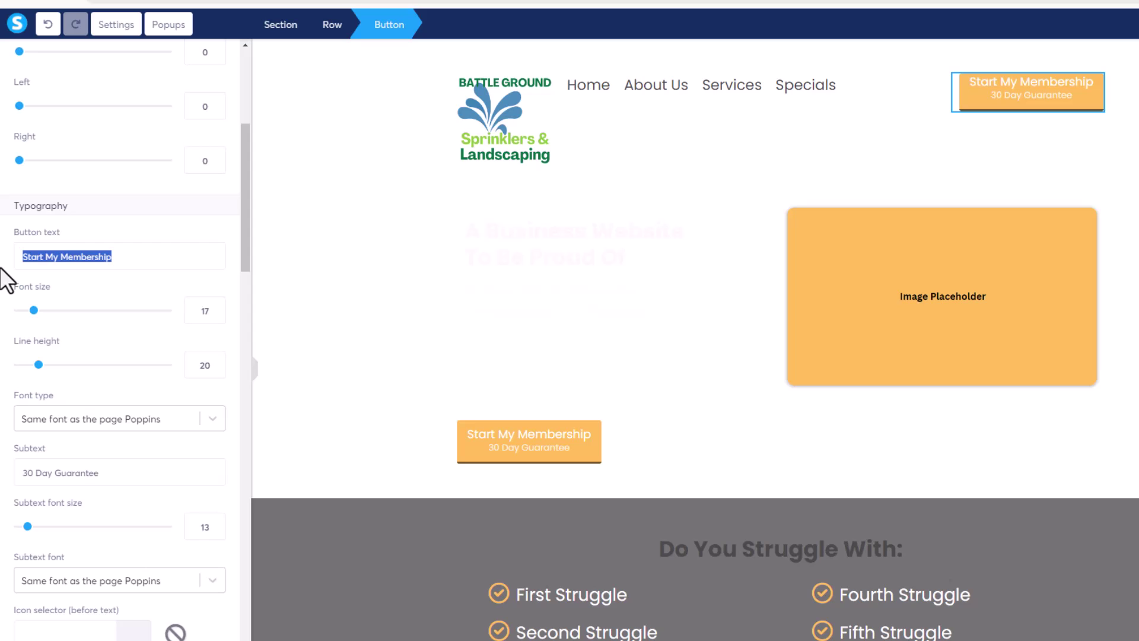
pyautogui.write('Schedule')
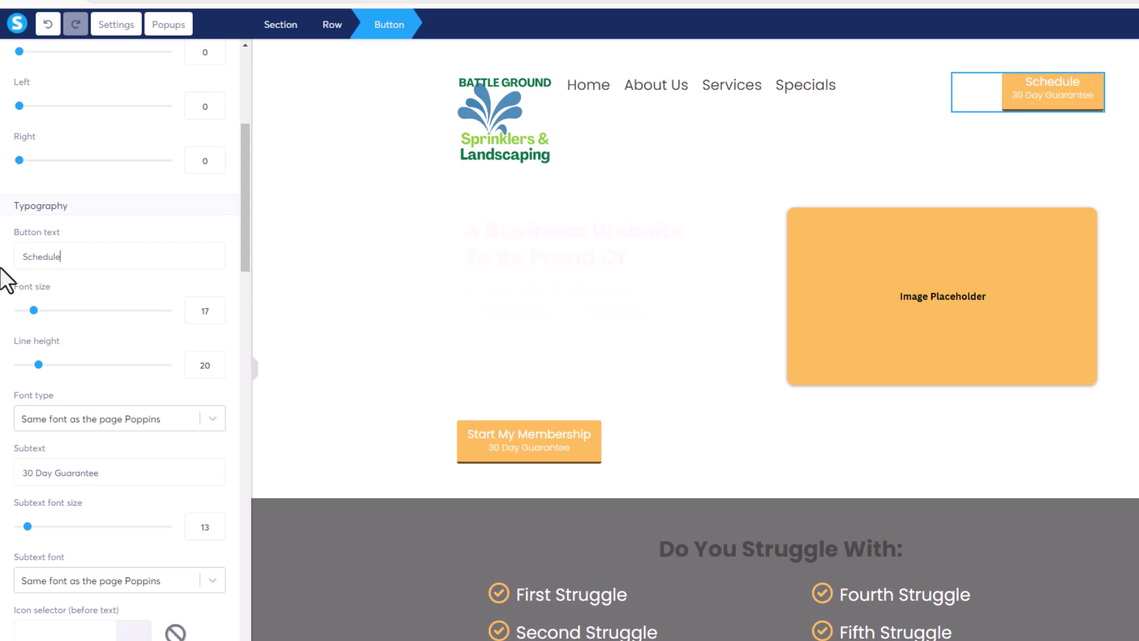
pyautogui.write(' A Service')
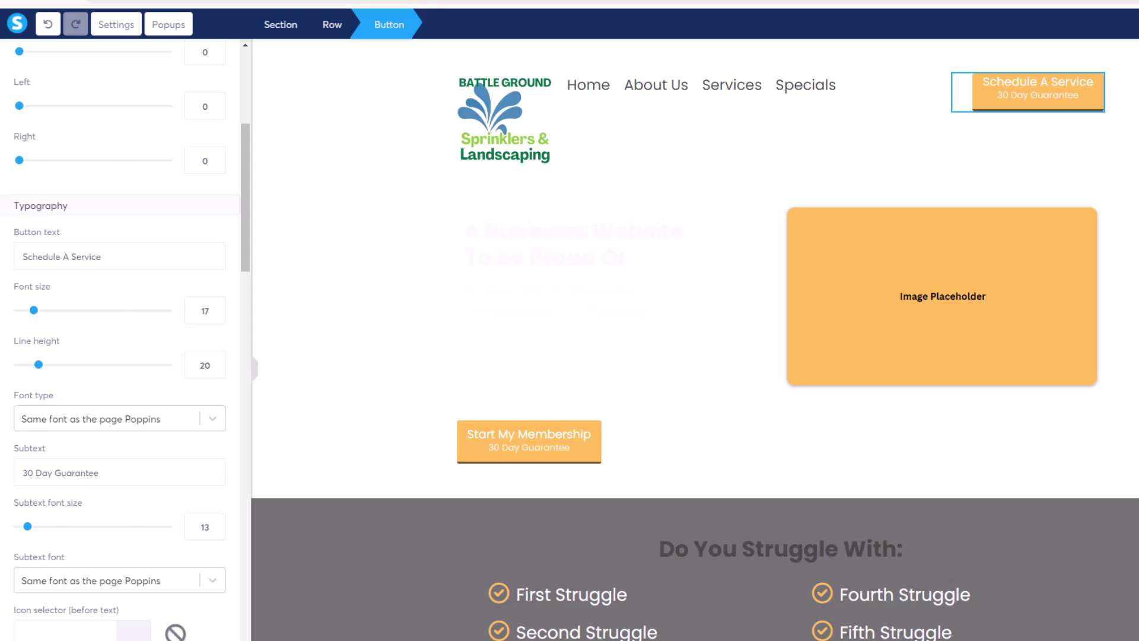
pyautogui.click(355, 203)
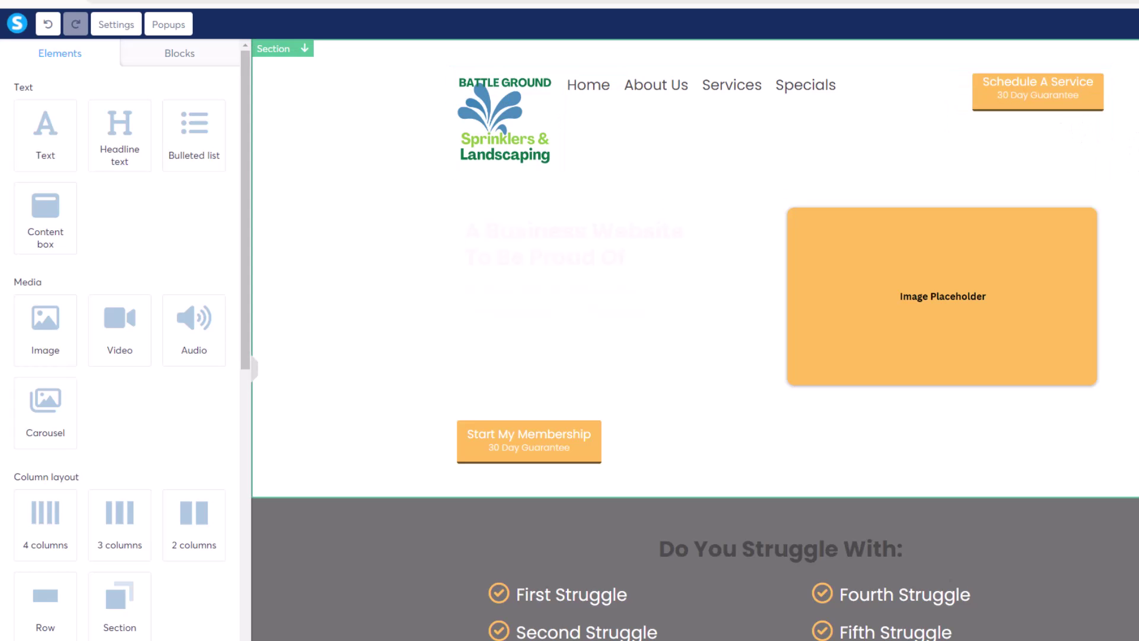
# Replace the header button's subtext with "Money Back Guarantee"
pyautogui.moveTo(1068, 104)
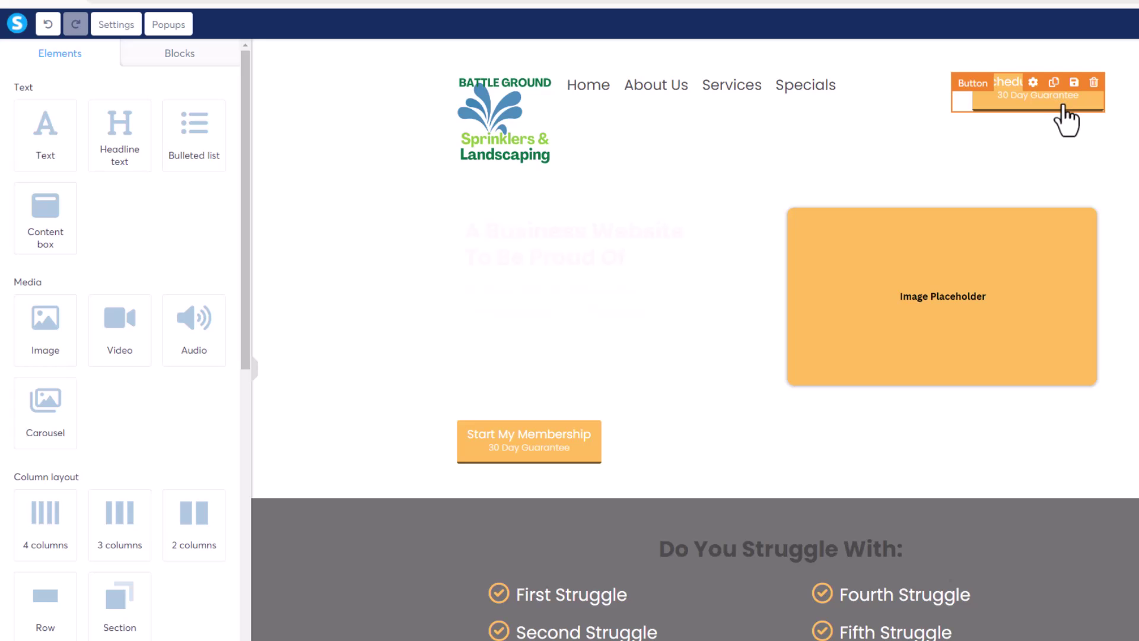
pyautogui.click(1067, 118)
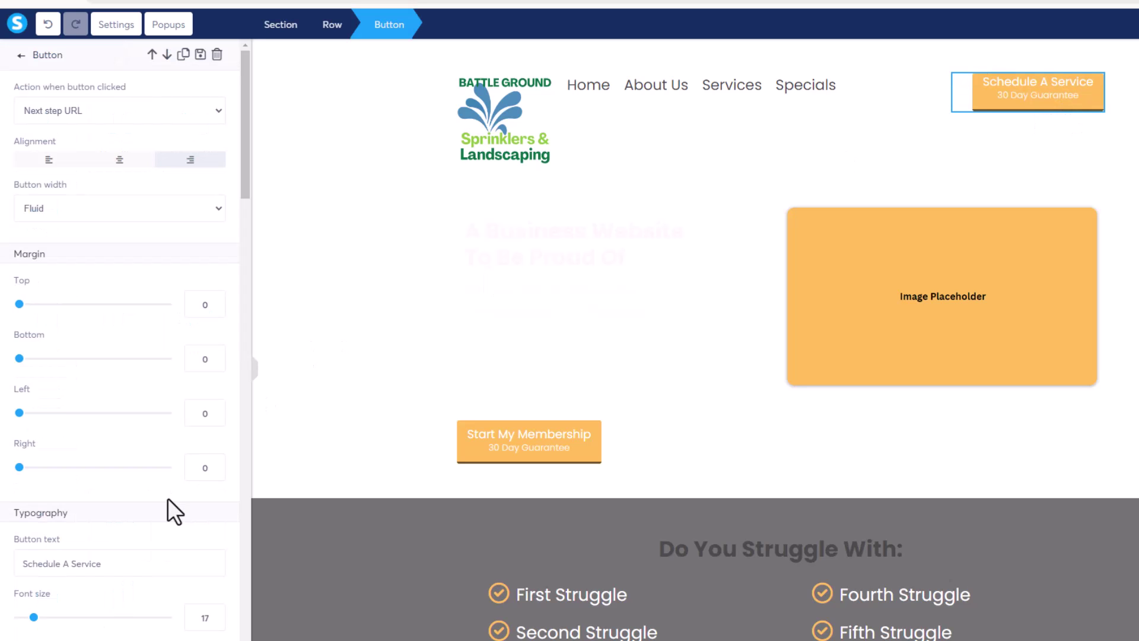
pyautogui.scroll(-4, 167, 508)
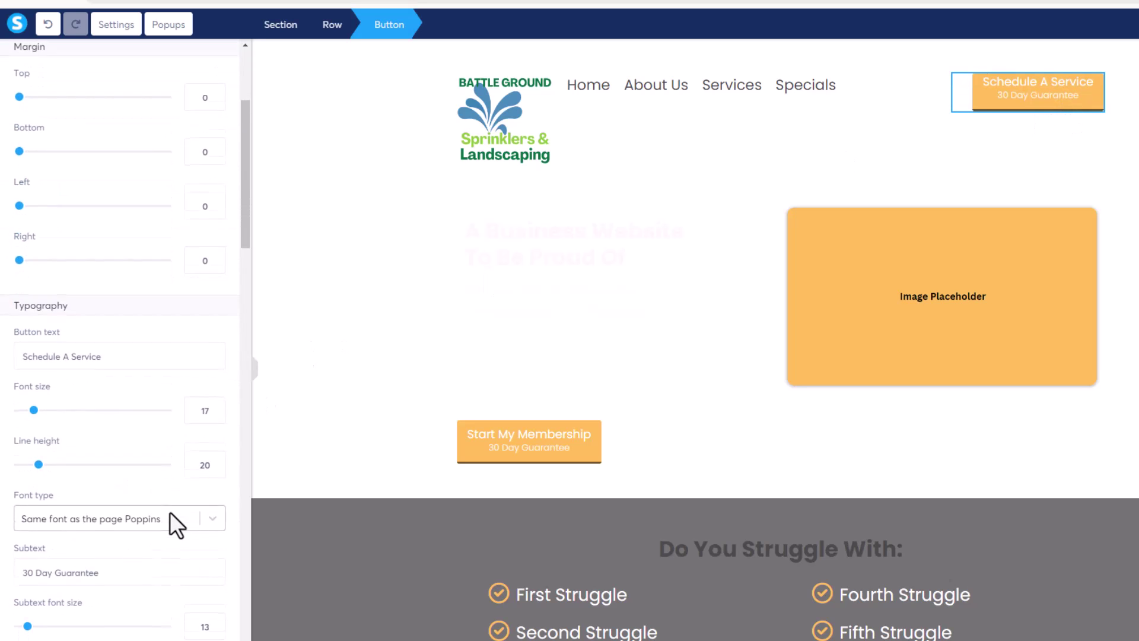
pyautogui.scroll(-1, 170, 511)
pyautogui.moveTo(116, 505); pyautogui.dragTo(6, 528)
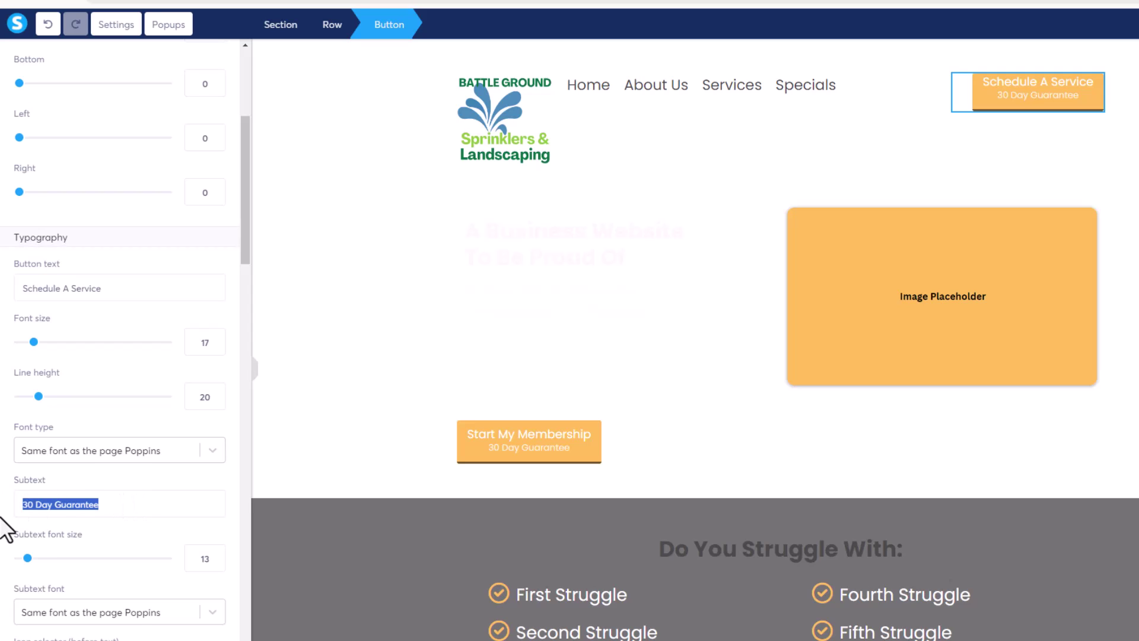
pyautogui.write('Money')
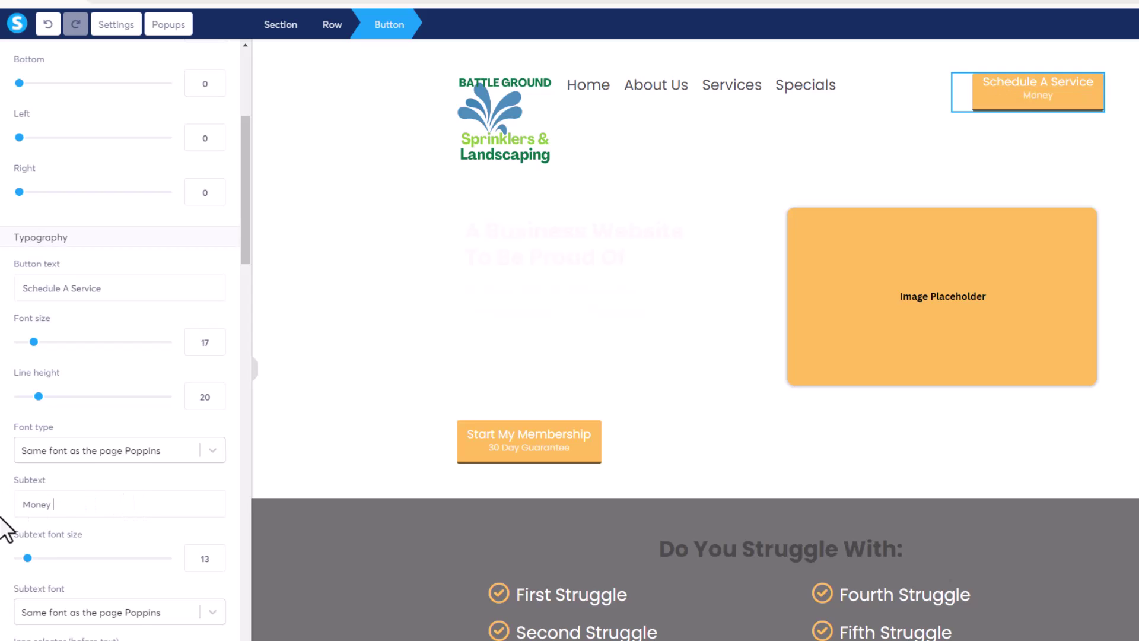
pyautogui.write(' Back Guarantee')
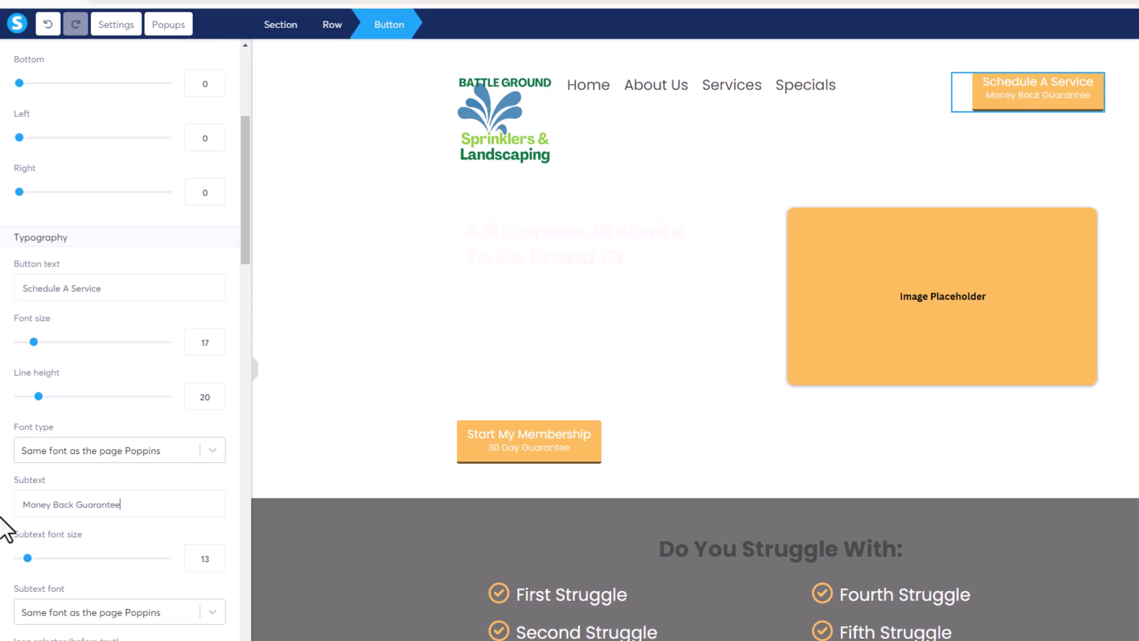
# Clear the header button's subtext and leave the button settings
pyautogui.moveTo(137, 506); pyautogui.dragTo(14, 515)
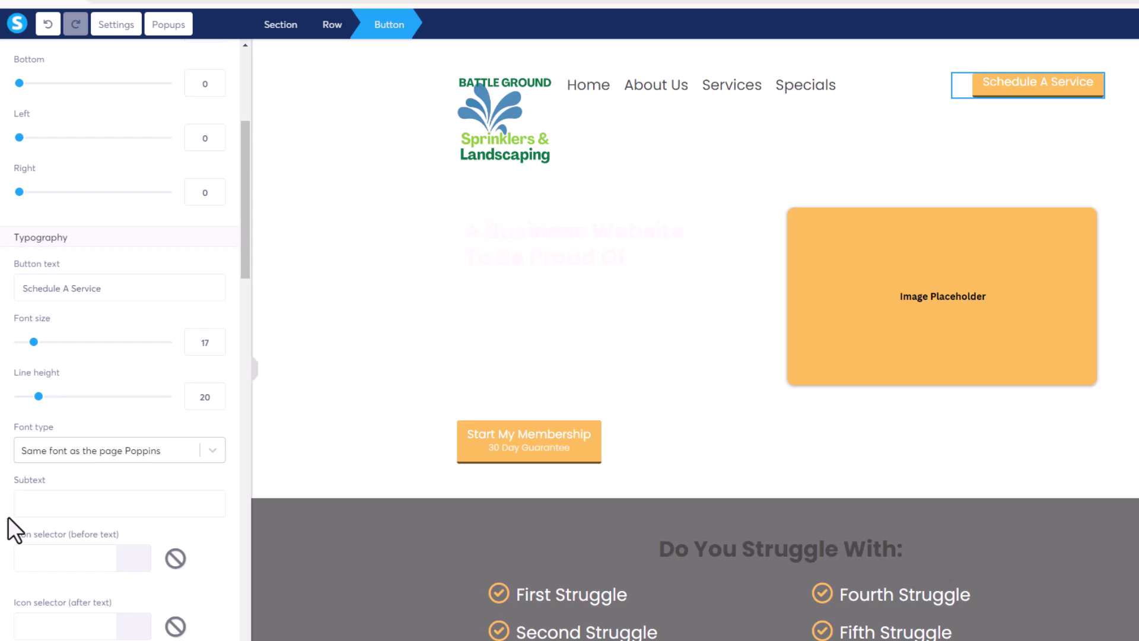
pyautogui.click(1111, 242)
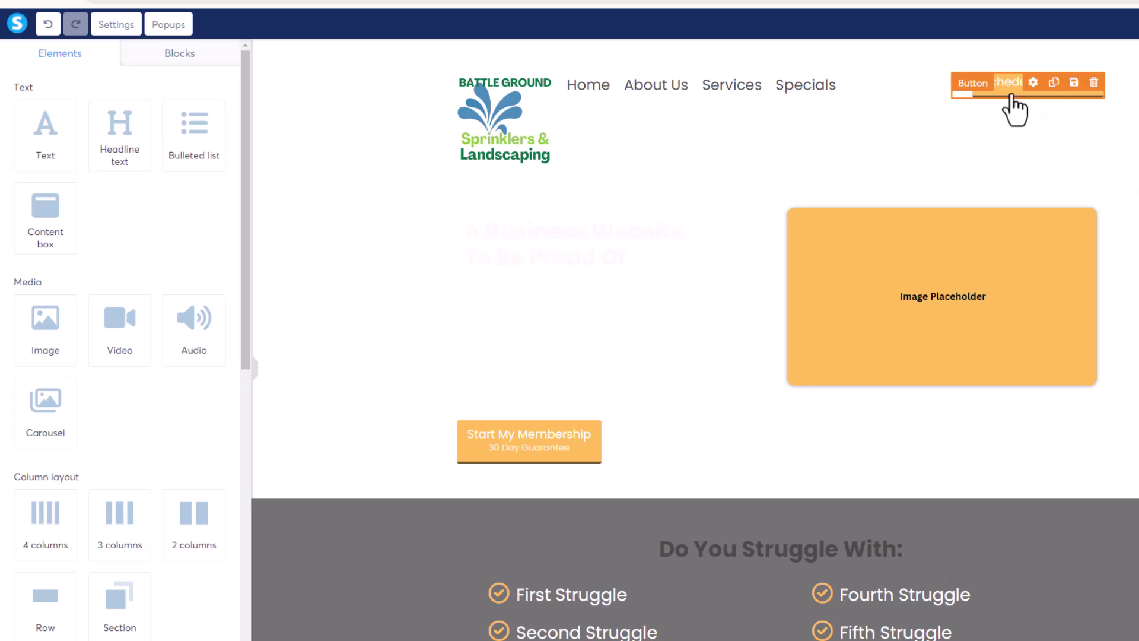
# Set the header button's background color to the logo green, hex #066D42
pyautogui.click(1012, 94)
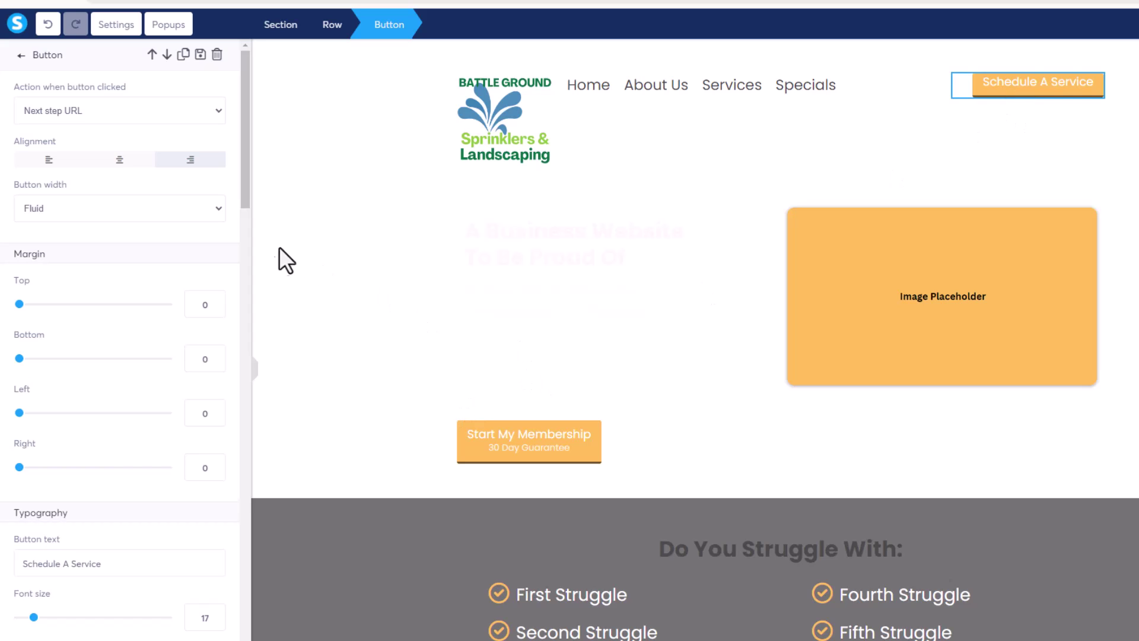
pyautogui.scroll(-1, 245, 176)
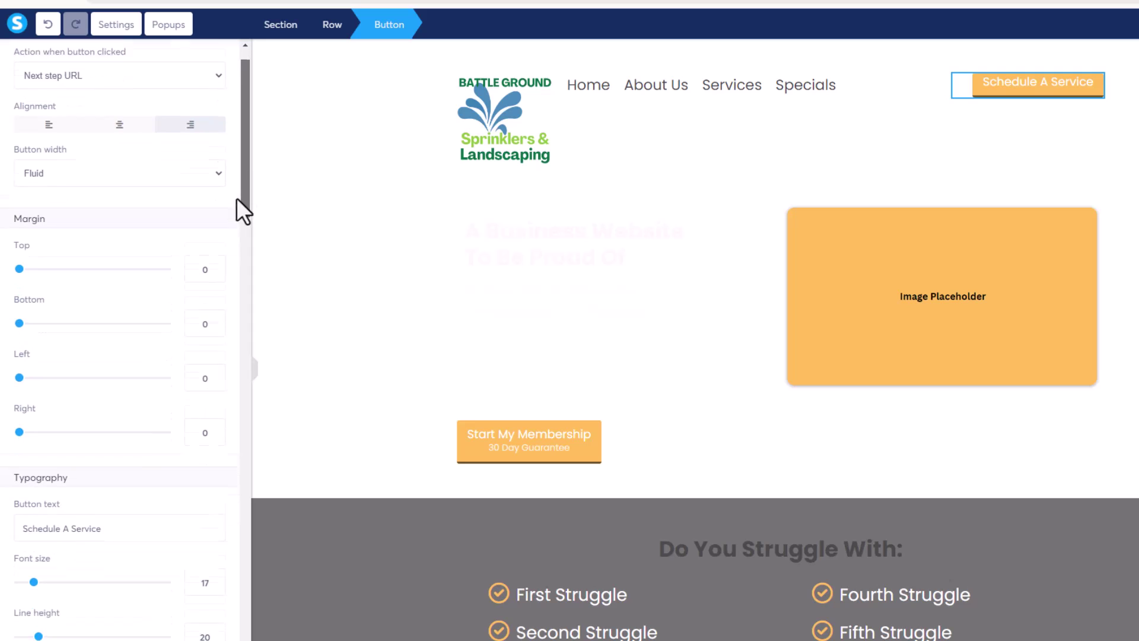
pyautogui.scroll(-7, 242, 204)
pyautogui.moveTo(239, 247); pyautogui.dragTo(247, 352)
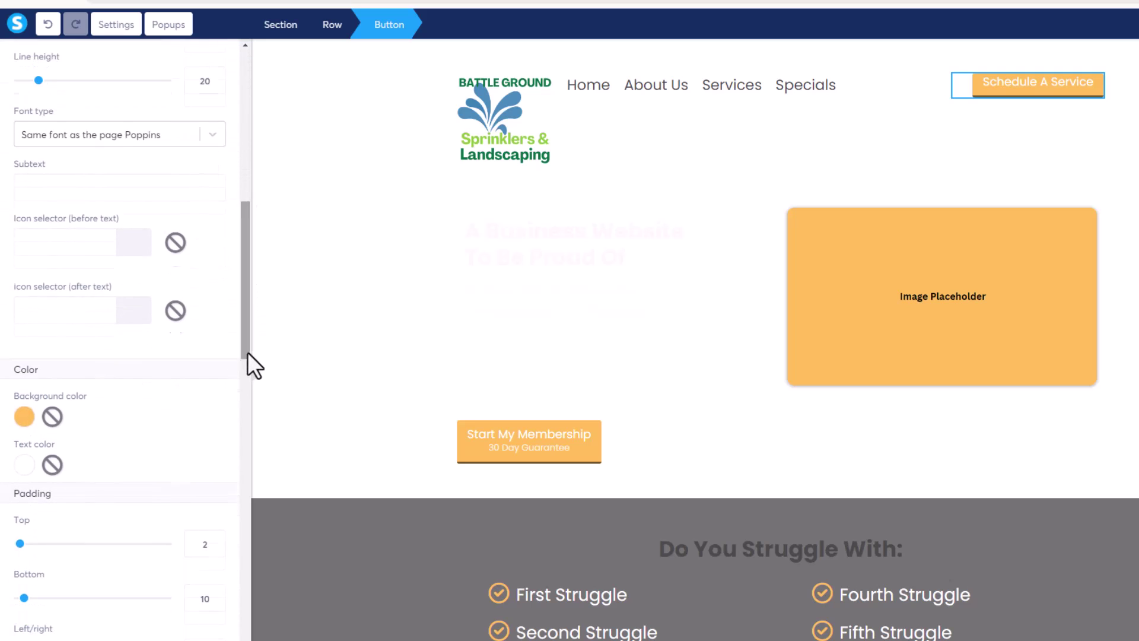
pyautogui.click(22, 419)
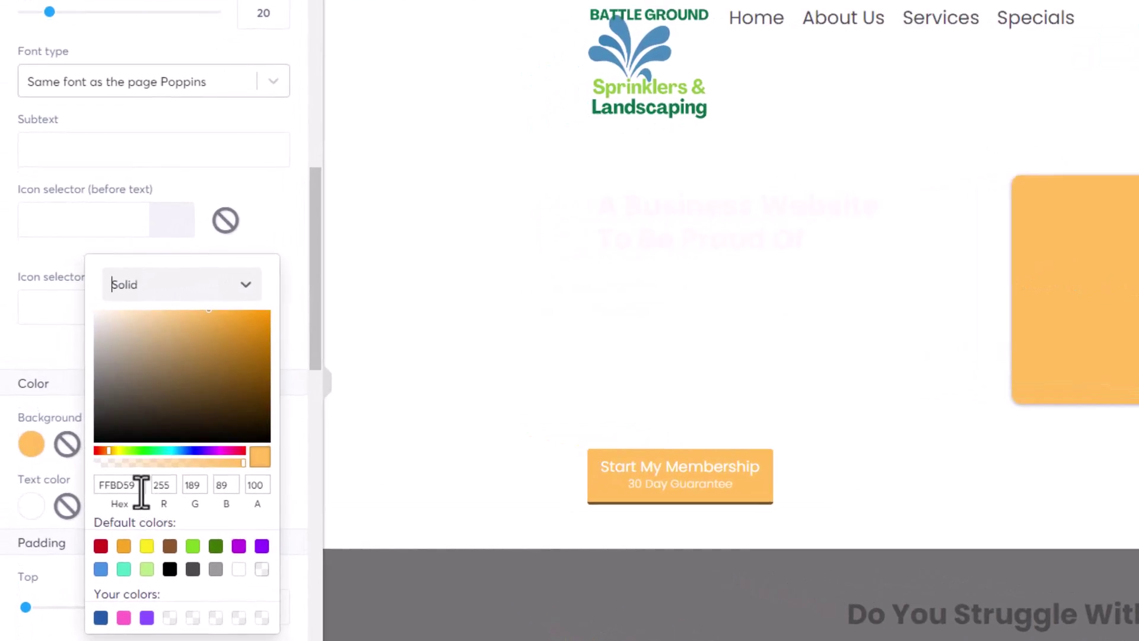
pyautogui.click(141, 488)
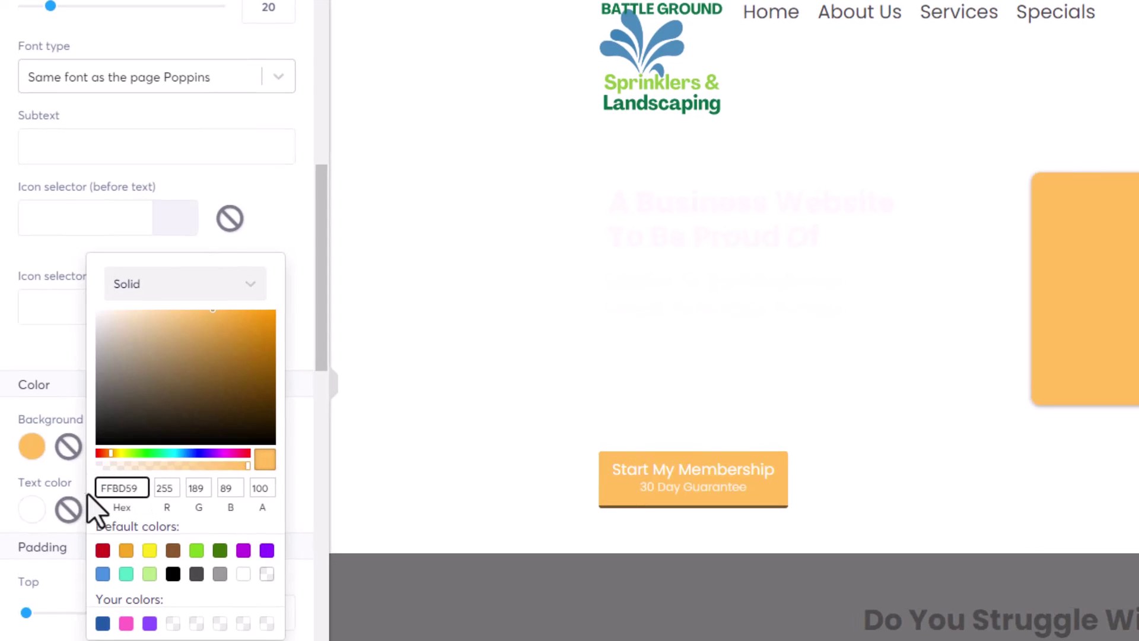
pyautogui.doubleClick(118, 487)
pyautogui.press('BackSpace')
pyautogui.write('#066D42')
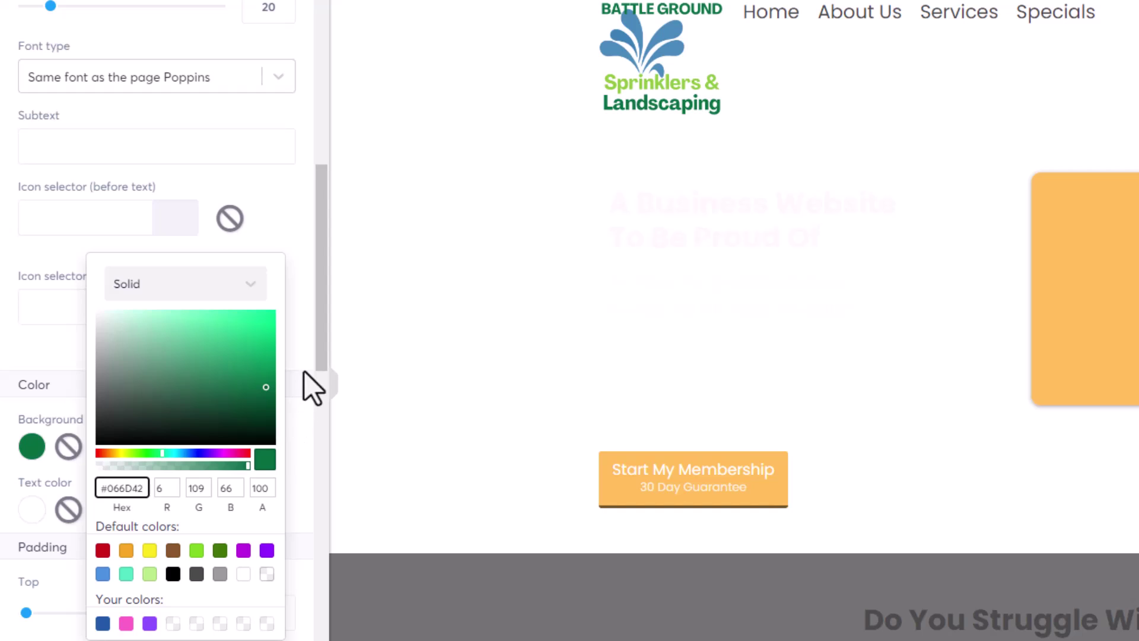
pyautogui.click(299, 342)
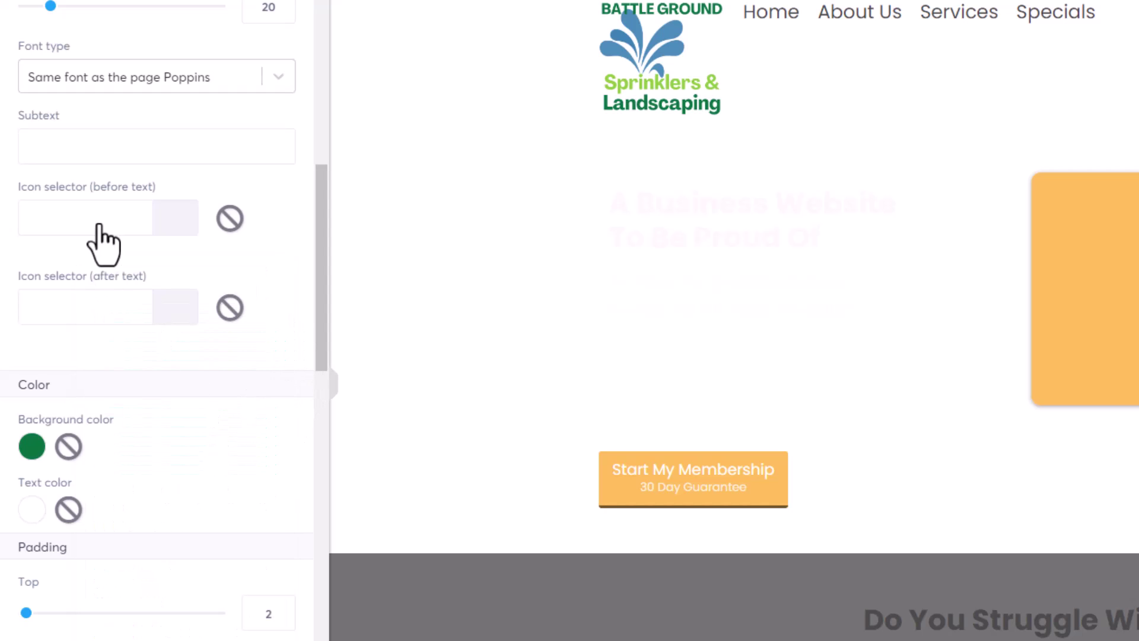
# Add the calendar-alt icon after the header button's text and set the button's font size to 16
pyautogui.click(121, 307)
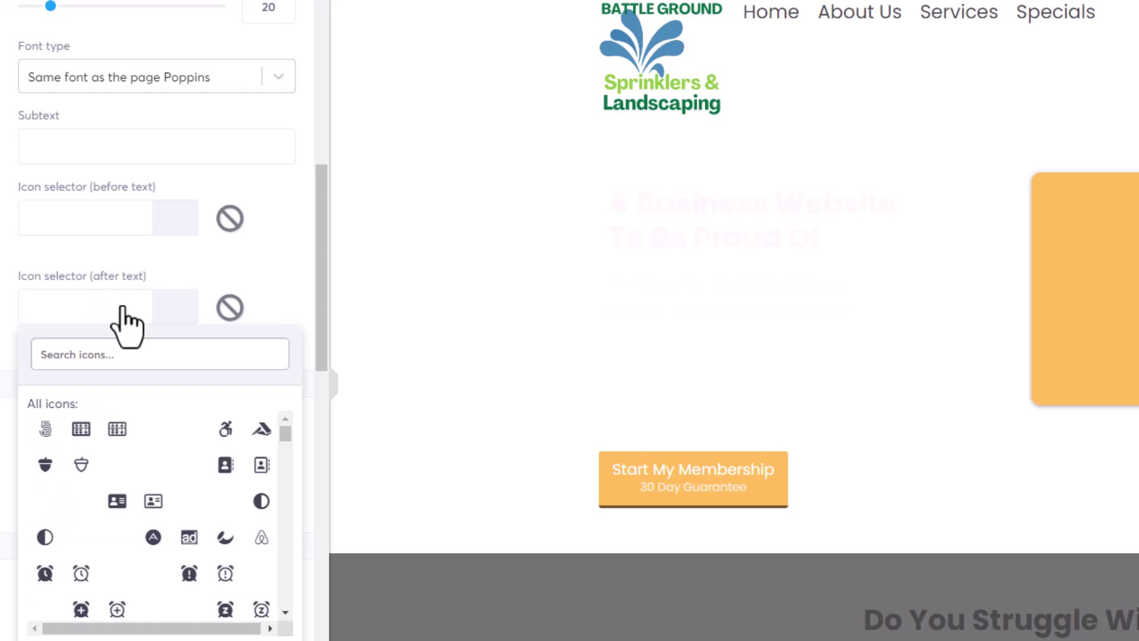
pyautogui.click(122, 359)
pyautogui.write('calendar')
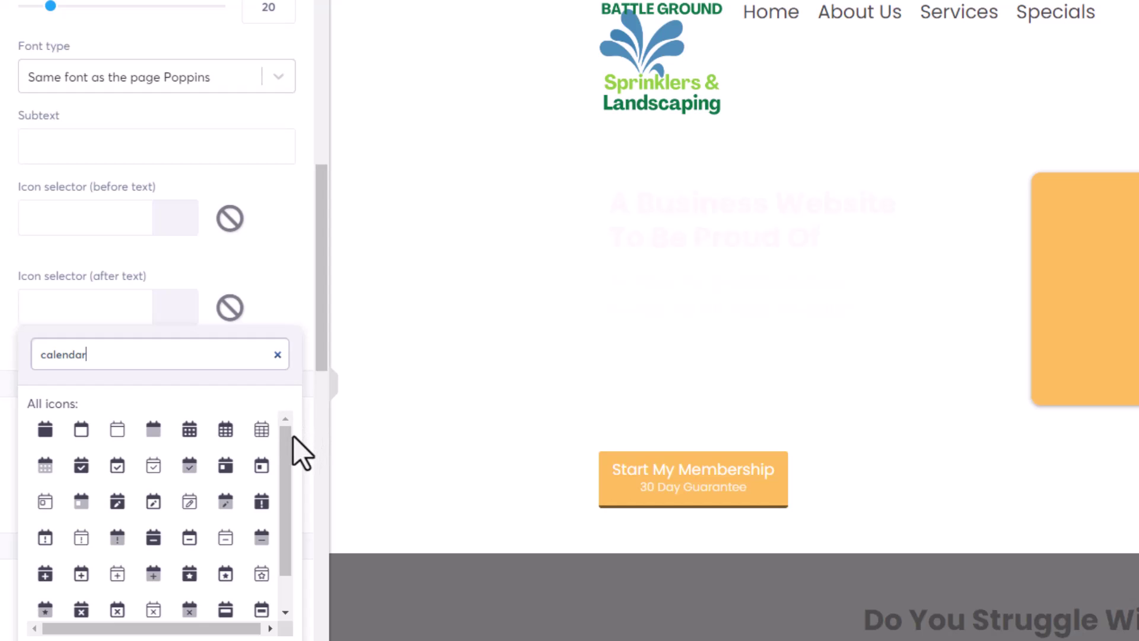
pyautogui.click(262, 430)
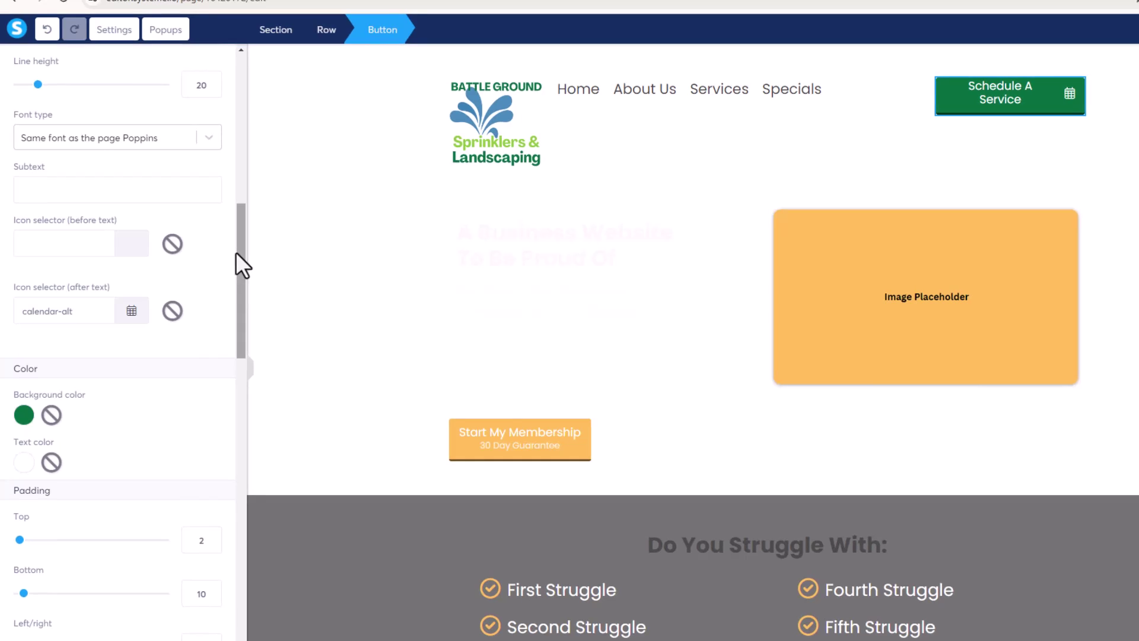
pyautogui.moveTo(237, 247); pyautogui.dragTo(243, 197)
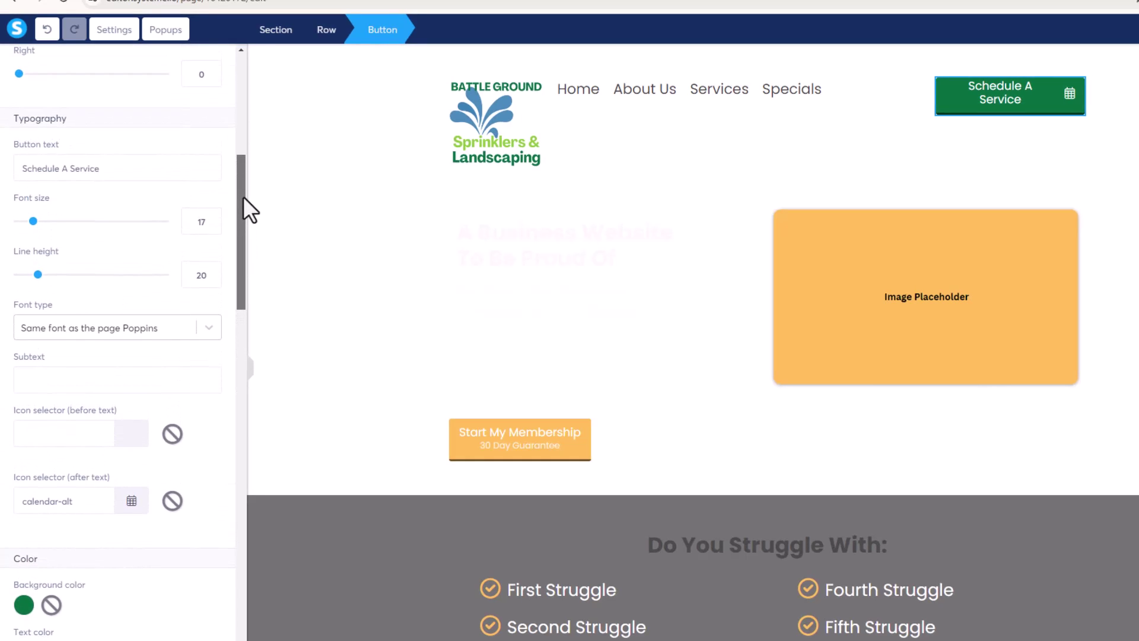
pyautogui.click(212, 225)
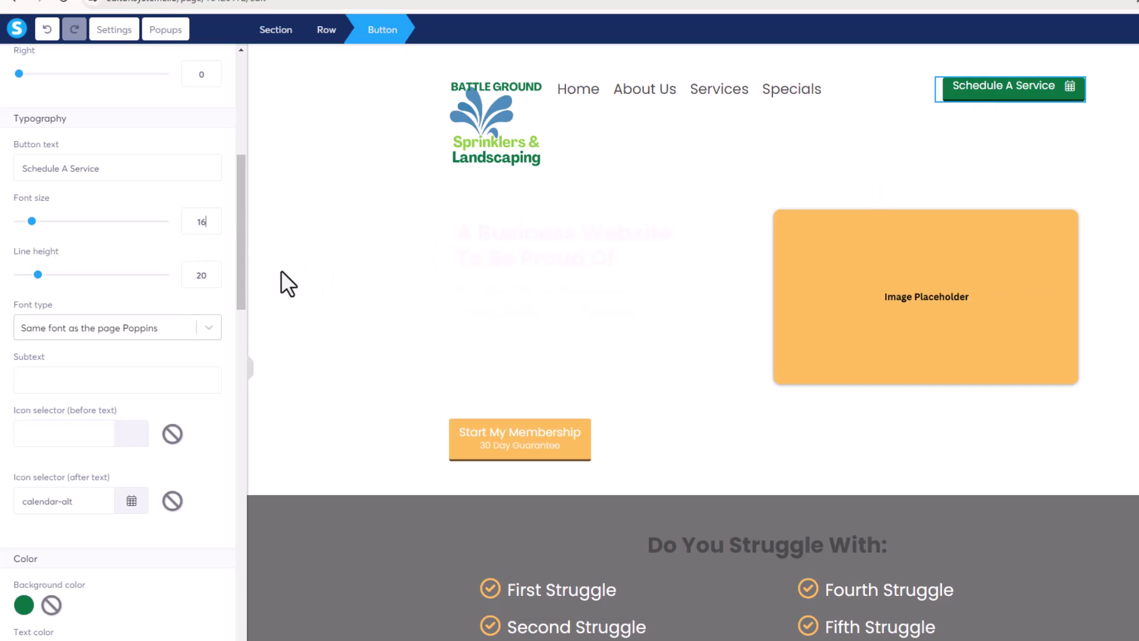
# Set both the top and bottom padding of the header button to 15
pyautogui.moveTo(244, 273); pyautogui.dragTo(236, 309)
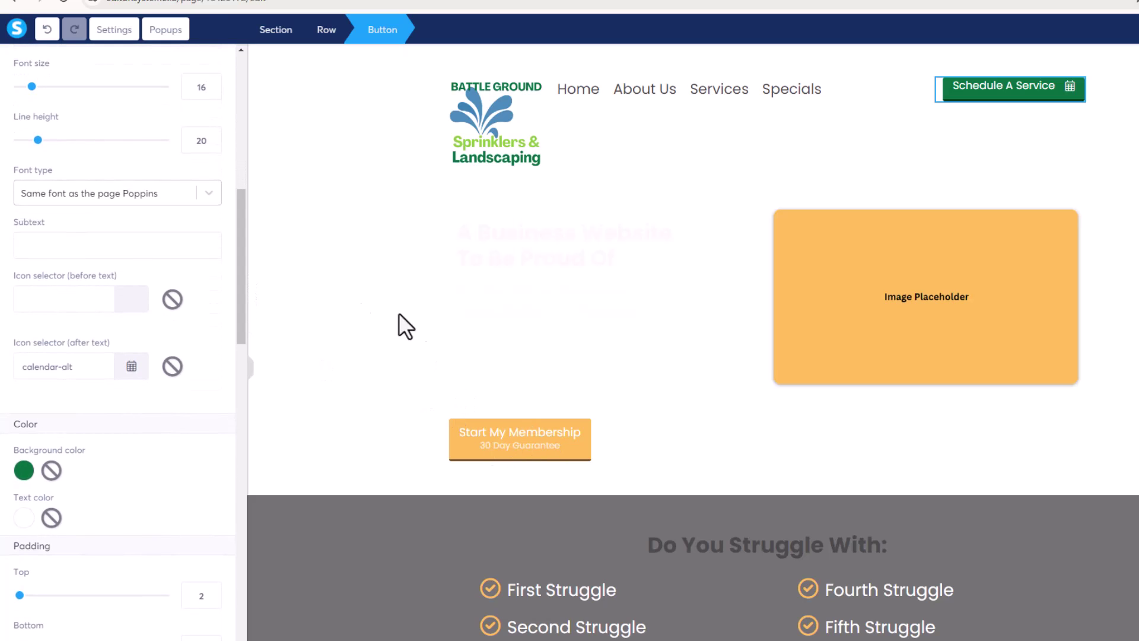
pyautogui.moveTo(239, 298); pyautogui.dragTo(243, 392)
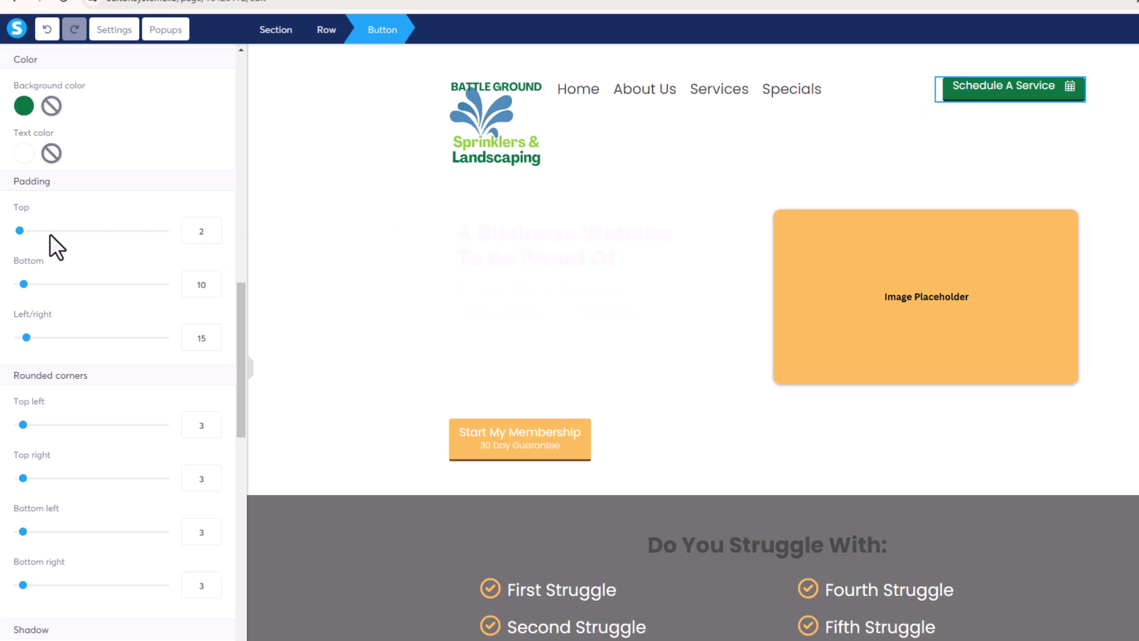
pyautogui.click(213, 228)
pyautogui.click(213, 228)
pyautogui.click(213, 228)
pyautogui.click(213, 228)
pyautogui.click(213, 227)
pyautogui.click(213, 228)
pyautogui.click(213, 227)
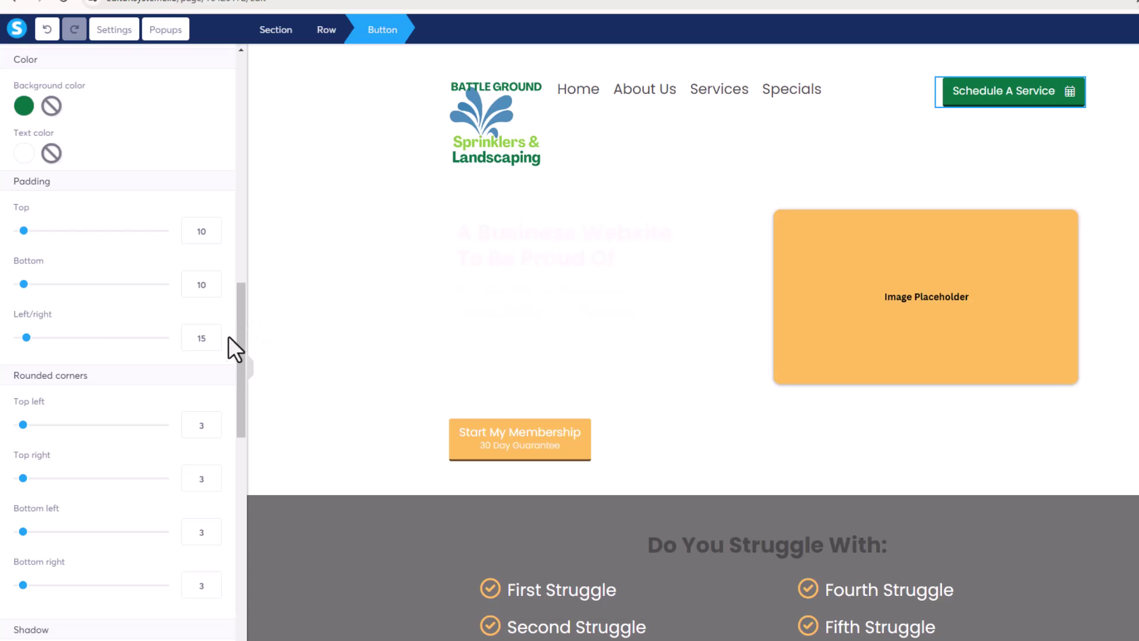
pyautogui.click(213, 281)
pyautogui.click(213, 281)
pyautogui.click(213, 281)
pyautogui.click(213, 281)
pyautogui.click(213, 281)
pyautogui.click(212, 227)
pyautogui.click(212, 227)
pyautogui.click(213, 227)
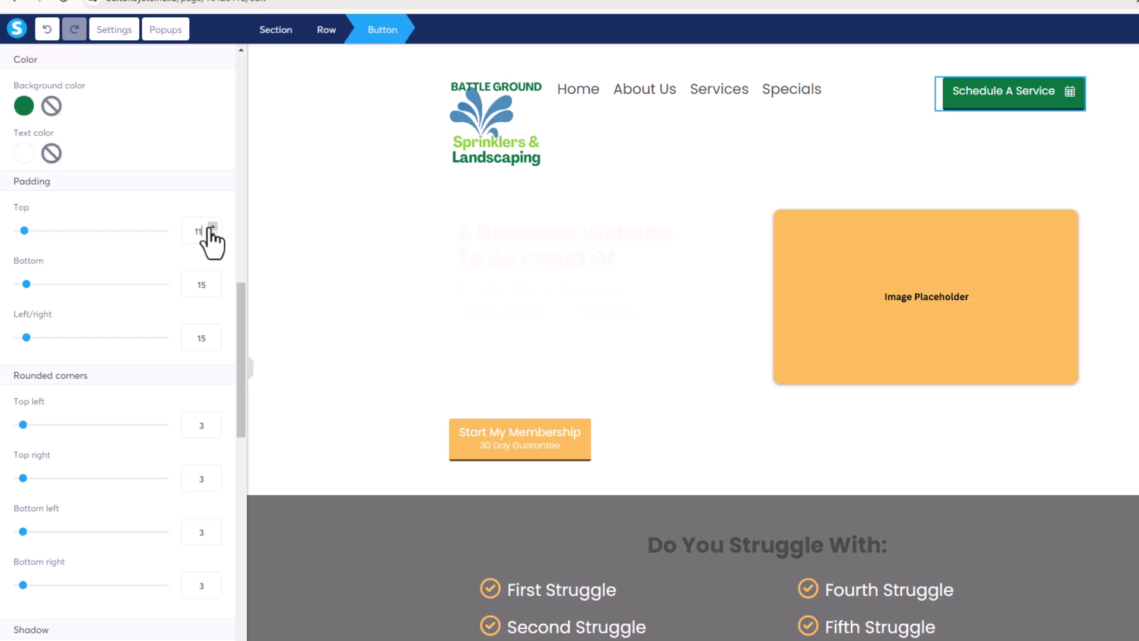
pyautogui.click(212, 226)
pyautogui.click(212, 227)
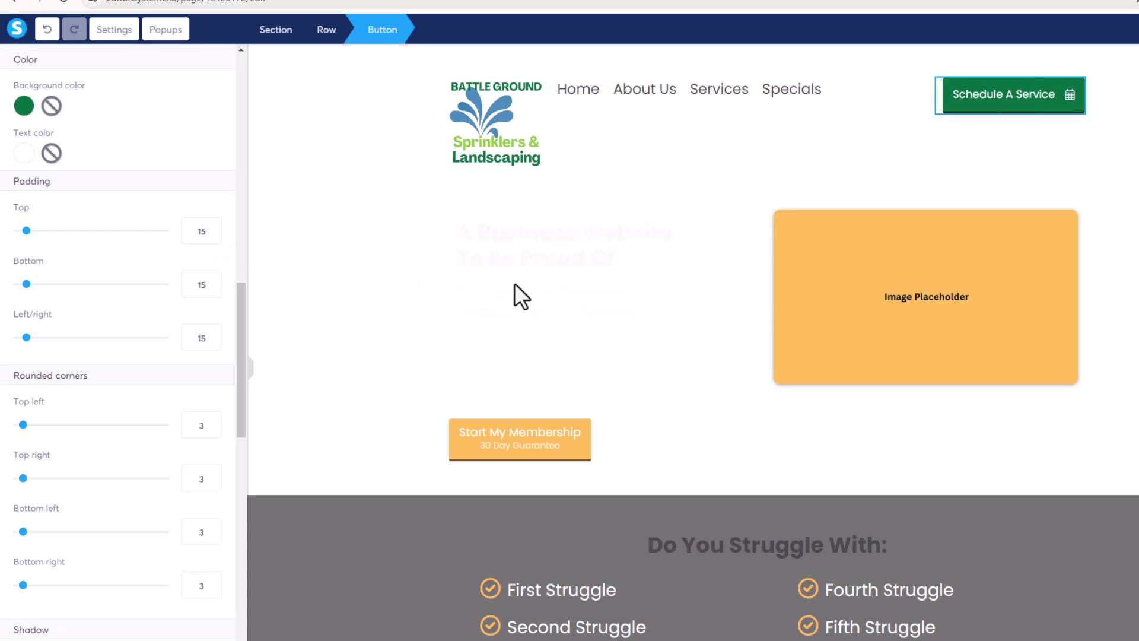
pyautogui.click(515, 284)
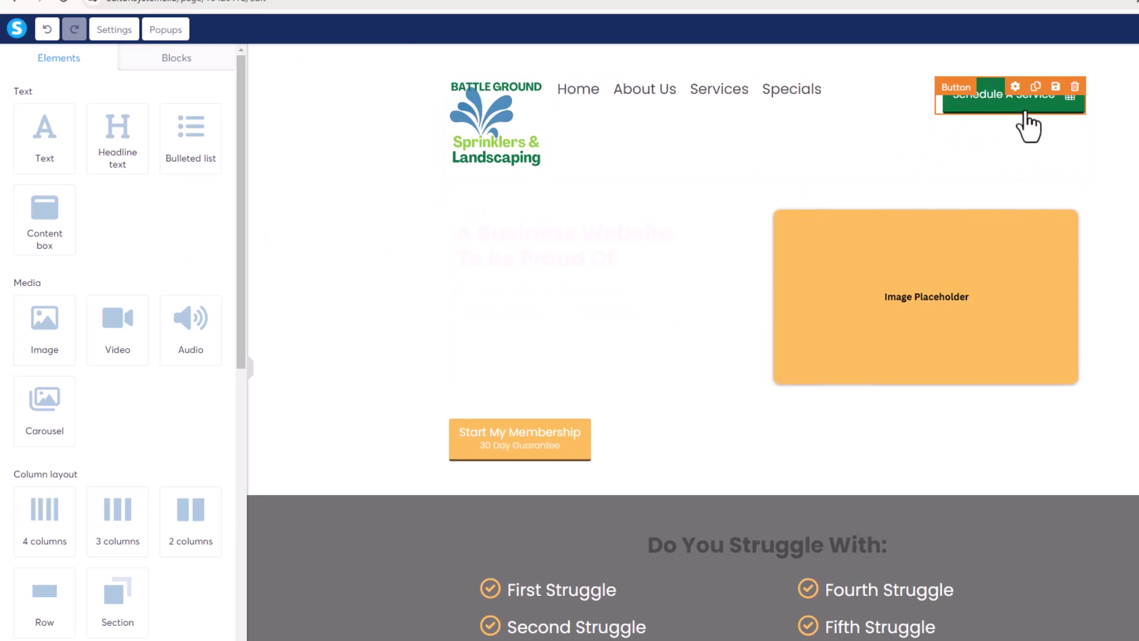
# Change the header button's border type to Full Border
pyautogui.click(1028, 126)
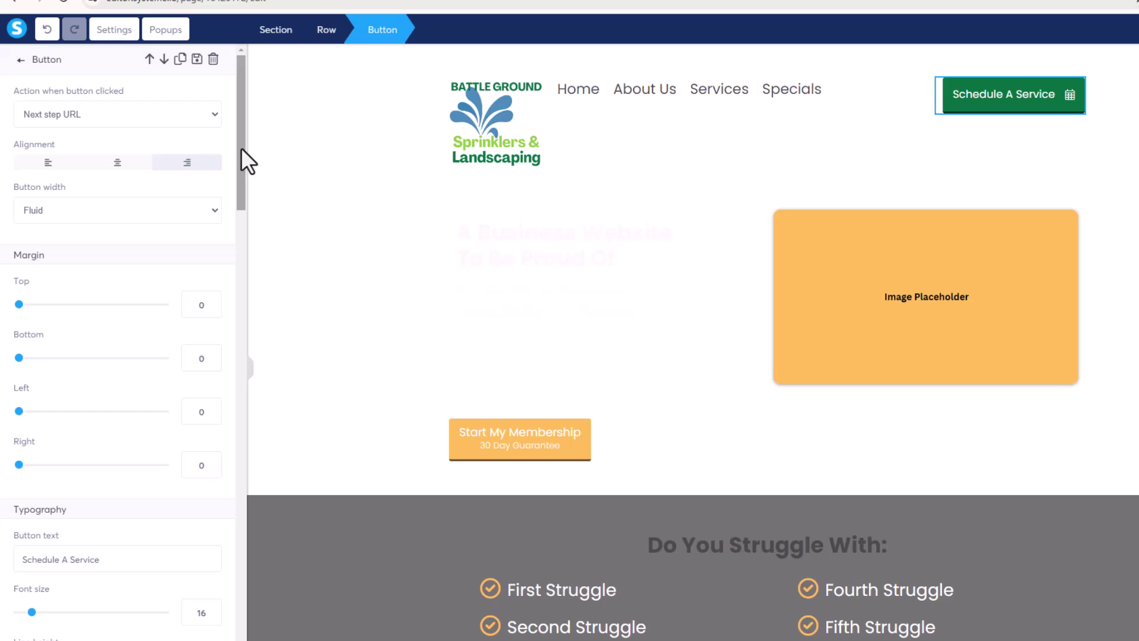
pyautogui.moveTo(241, 147); pyautogui.dragTo(241, 214)
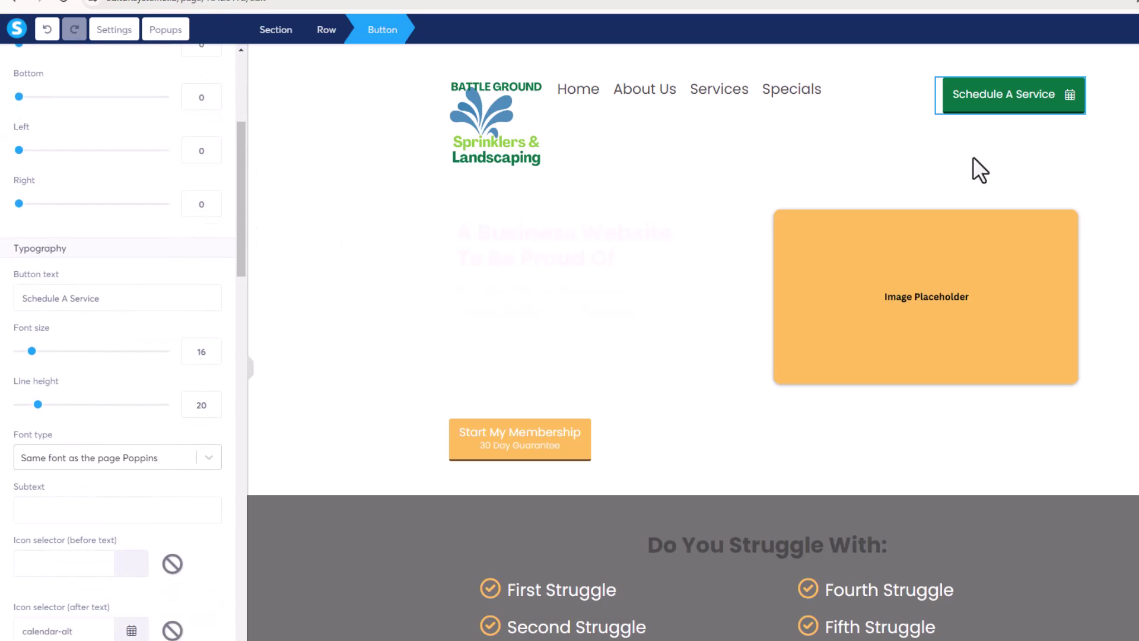
pyautogui.moveTo(234, 230); pyautogui.dragTo(222, 454)
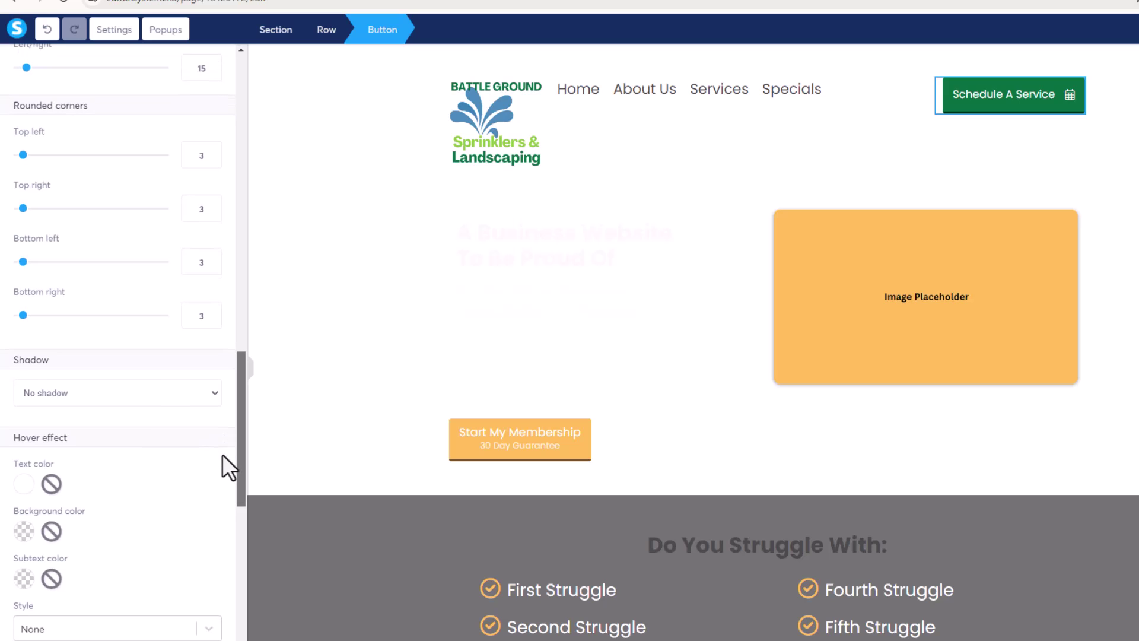
pyautogui.scroll(-1, 221, 454)
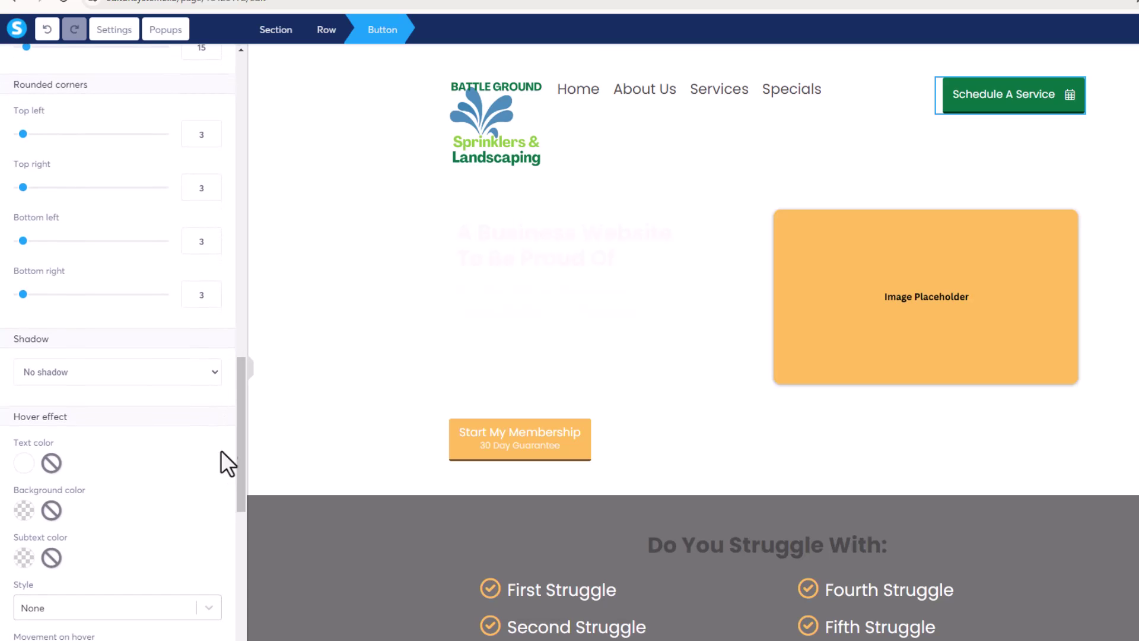
pyautogui.scroll(-5, 148, 374)
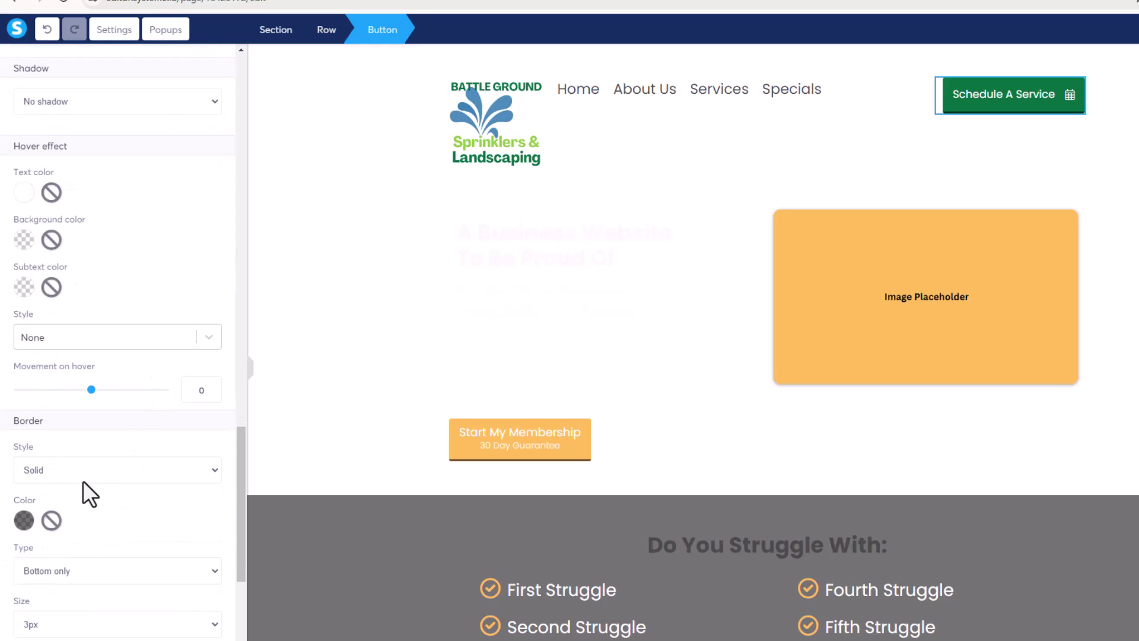
pyautogui.scroll(-4, 83, 479)
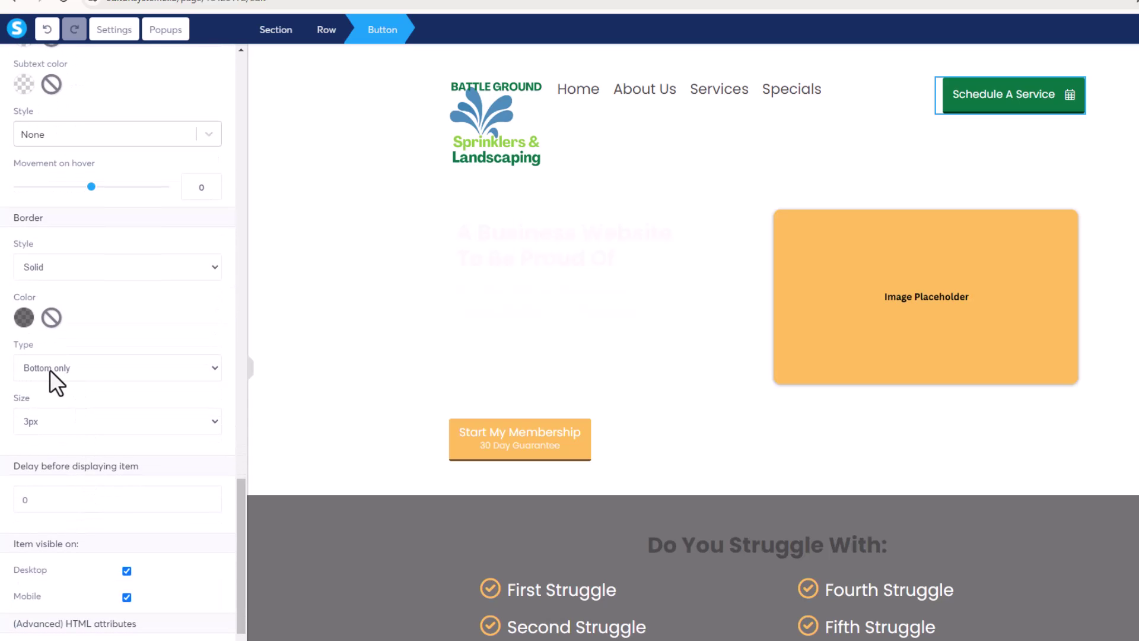
pyautogui.click(210, 374)
pyautogui.click(173, 391)
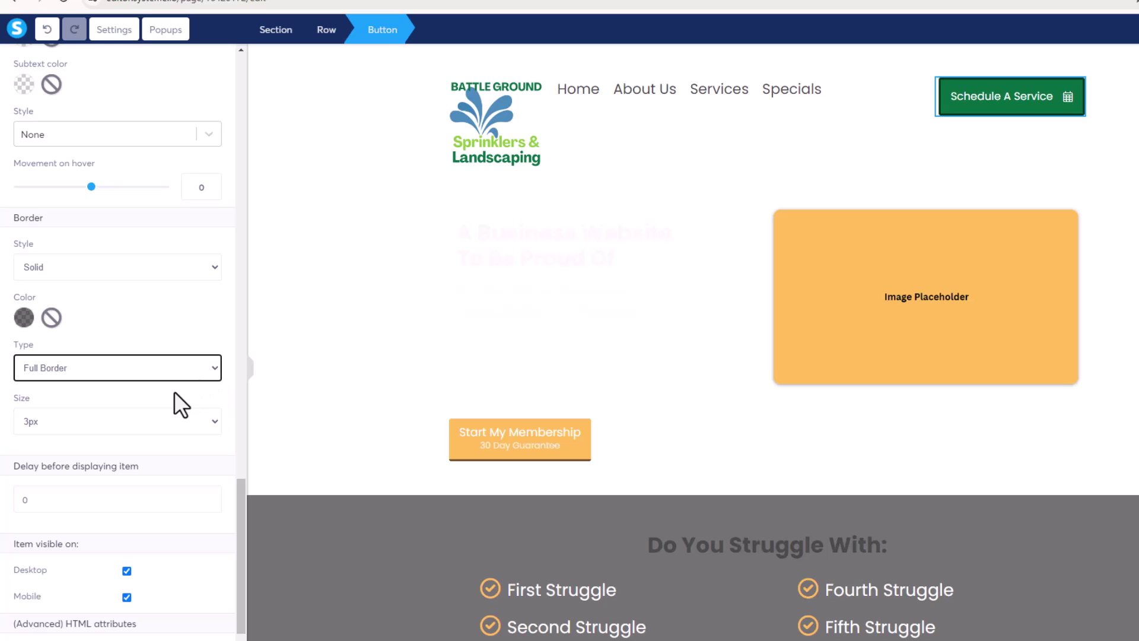
# Set the header button's border type to Bottom only and its border size to 1px
pyautogui.click(214, 370)
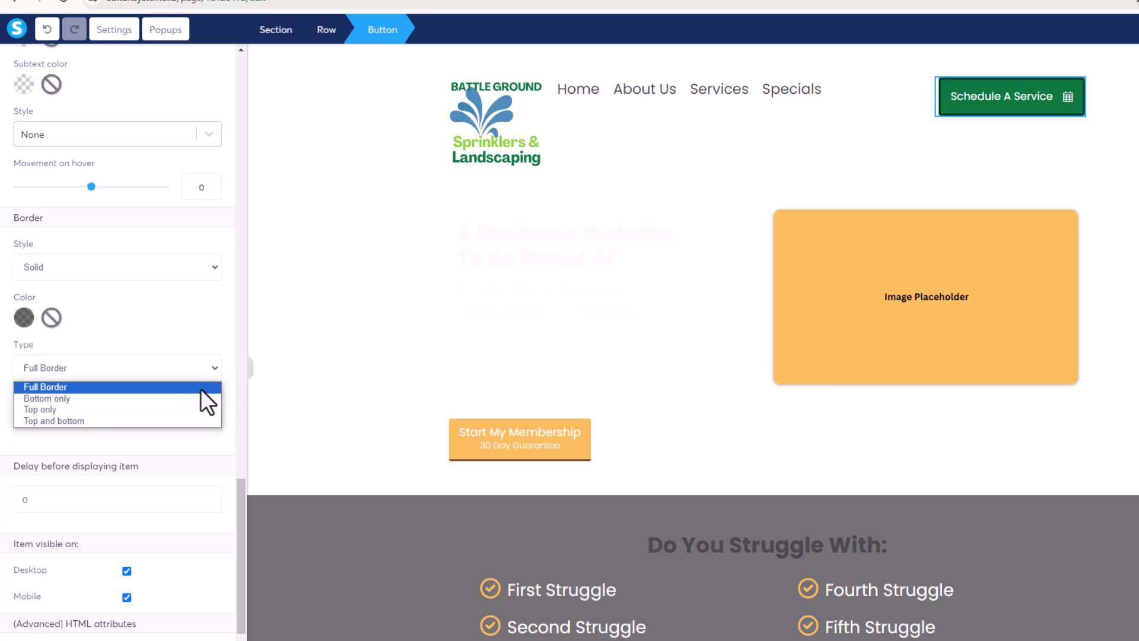
pyautogui.click(168, 387)
pyautogui.scroll(2, 169, 394)
pyautogui.scroll(-1, 166, 457)
pyautogui.click(165, 434)
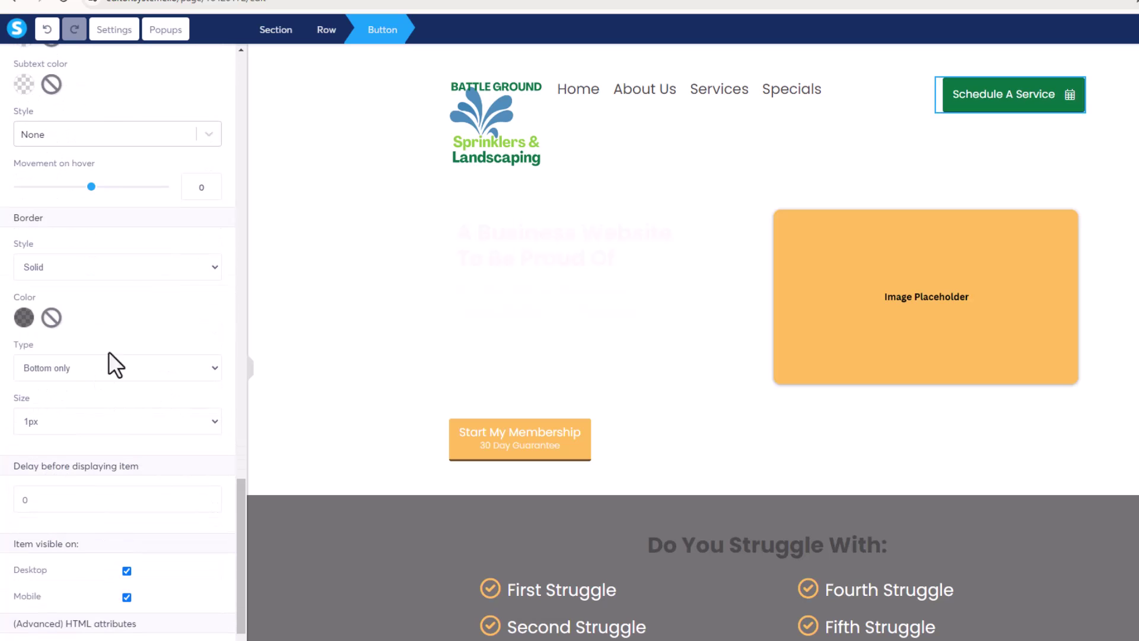
# Set the header button's border style to None and leave the button settings
pyautogui.click(139, 272)
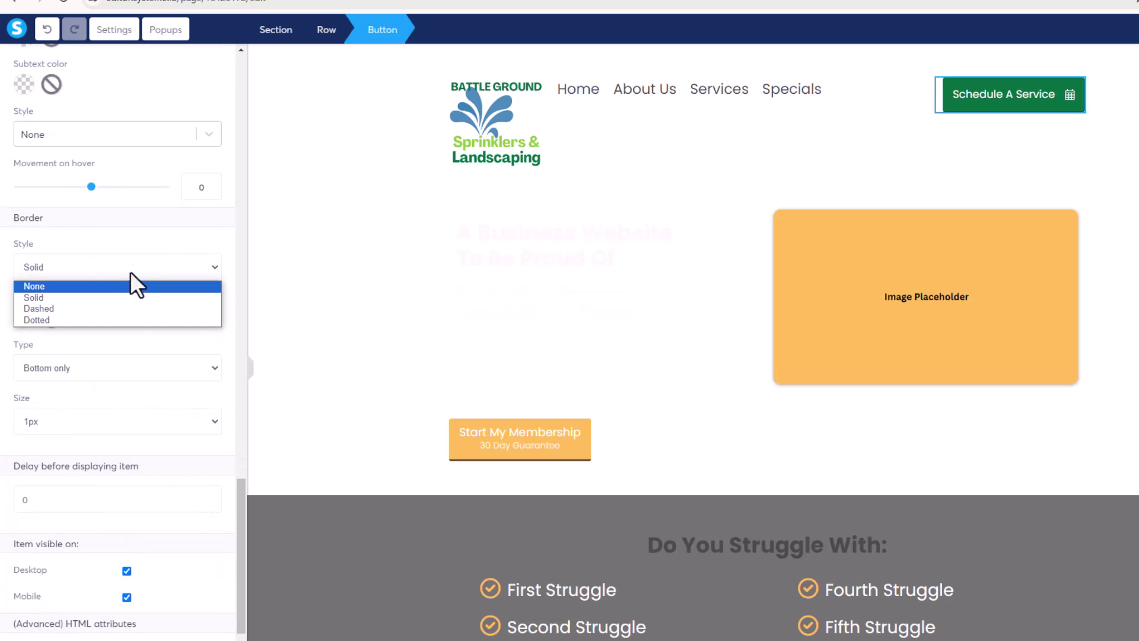
pyautogui.click(113, 268)
pyautogui.click(133, 273)
pyautogui.click(105, 285)
pyautogui.click(712, 194)
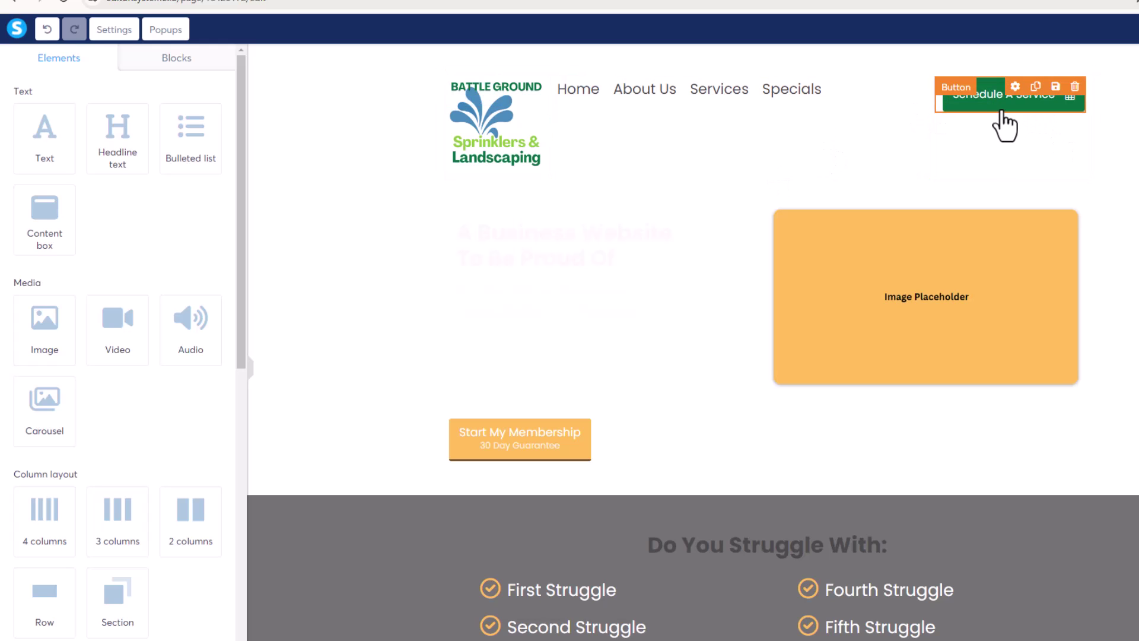
# Set all four rounded corners of the header button to 6
pyautogui.click(1005, 125)
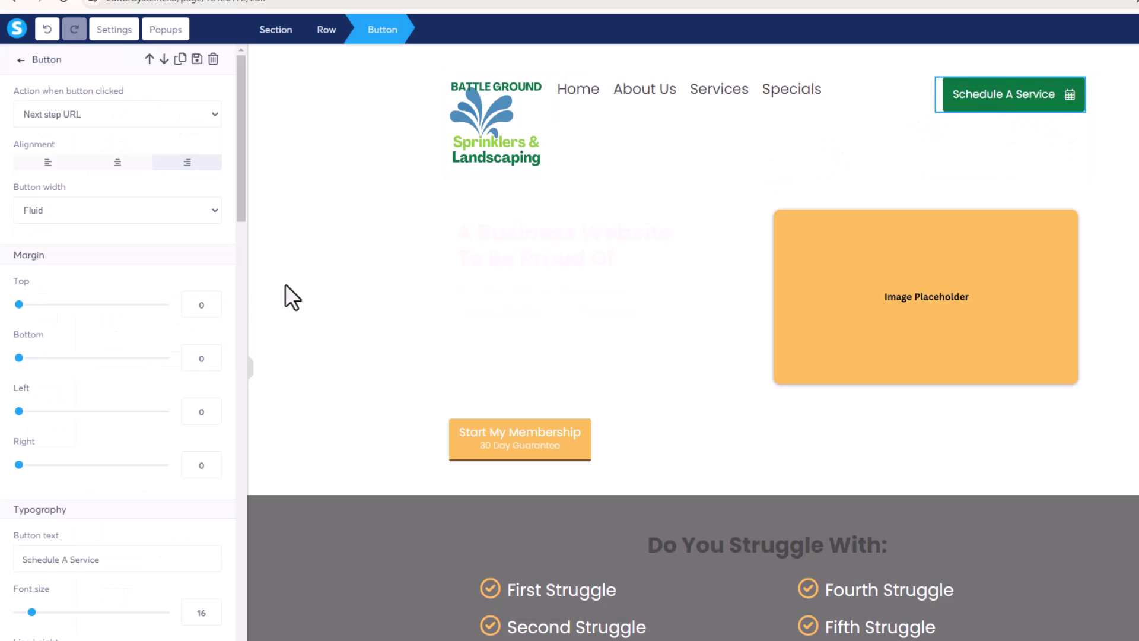
pyautogui.scroll(-4, 202, 300)
pyautogui.scroll(-10, 197, 287)
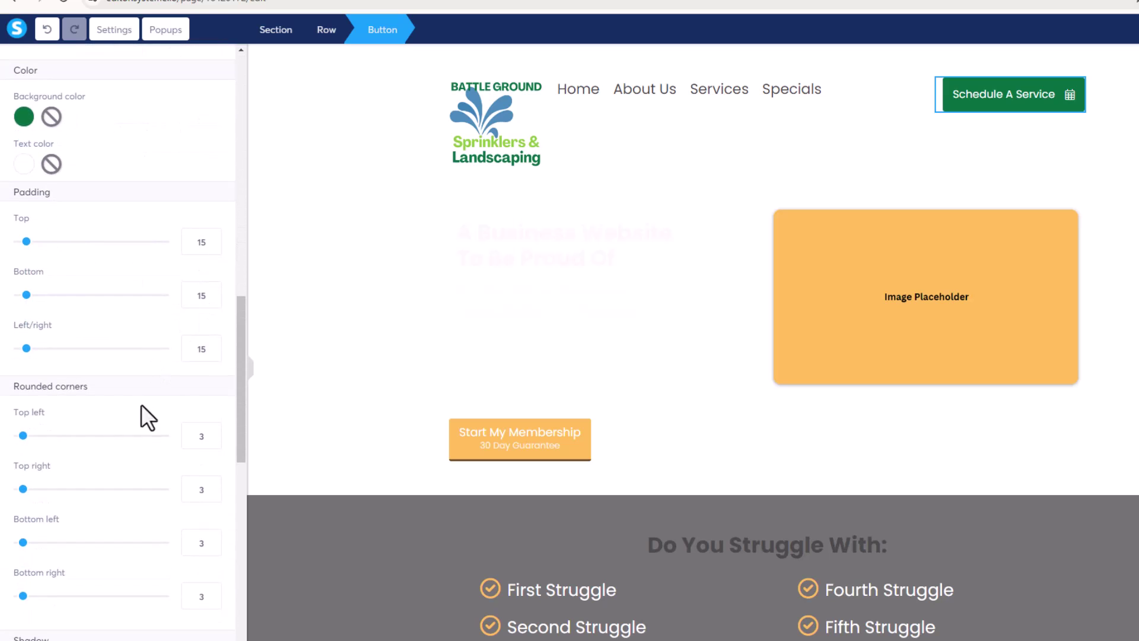
pyautogui.click(212, 434)
pyautogui.click(212, 484)
pyautogui.click(212, 591)
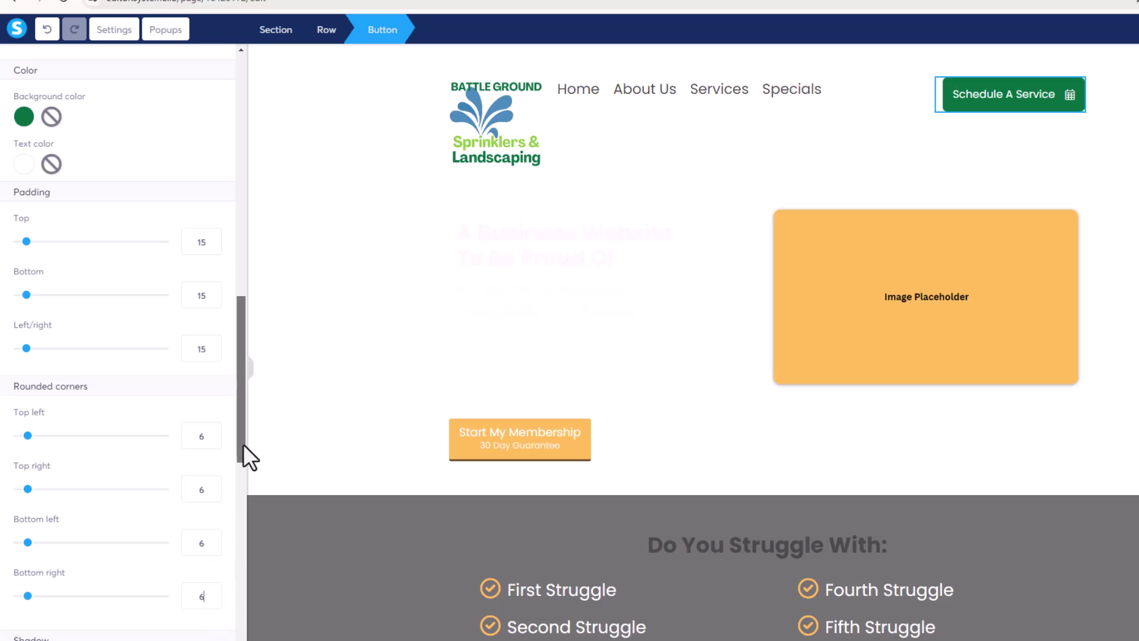
# Apply the Soft shadow option to the header button and leave its settings
pyautogui.scroll(-2, 243, 444)
pyautogui.moveTo(241, 444); pyautogui.dragTo(241, 487)
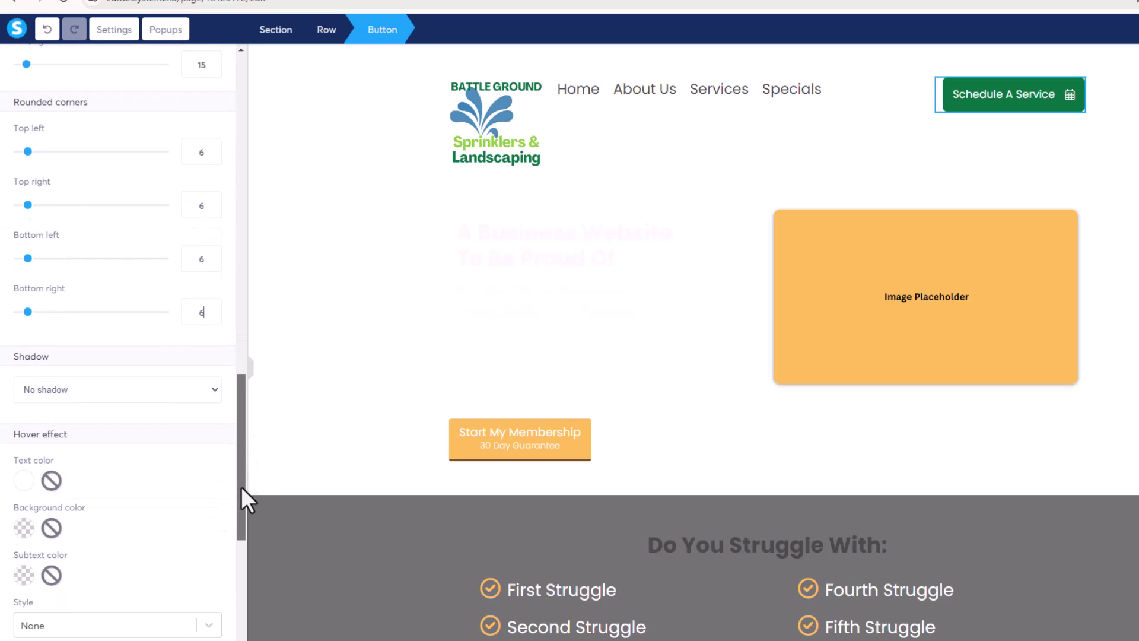
pyautogui.click(217, 392)
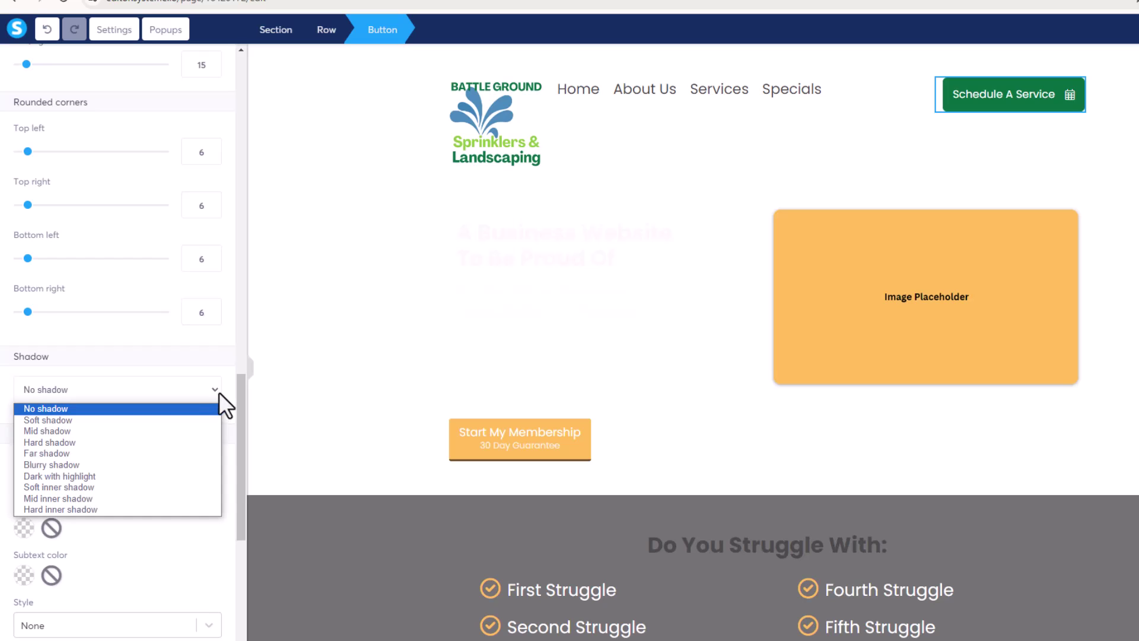
pyautogui.click(190, 425)
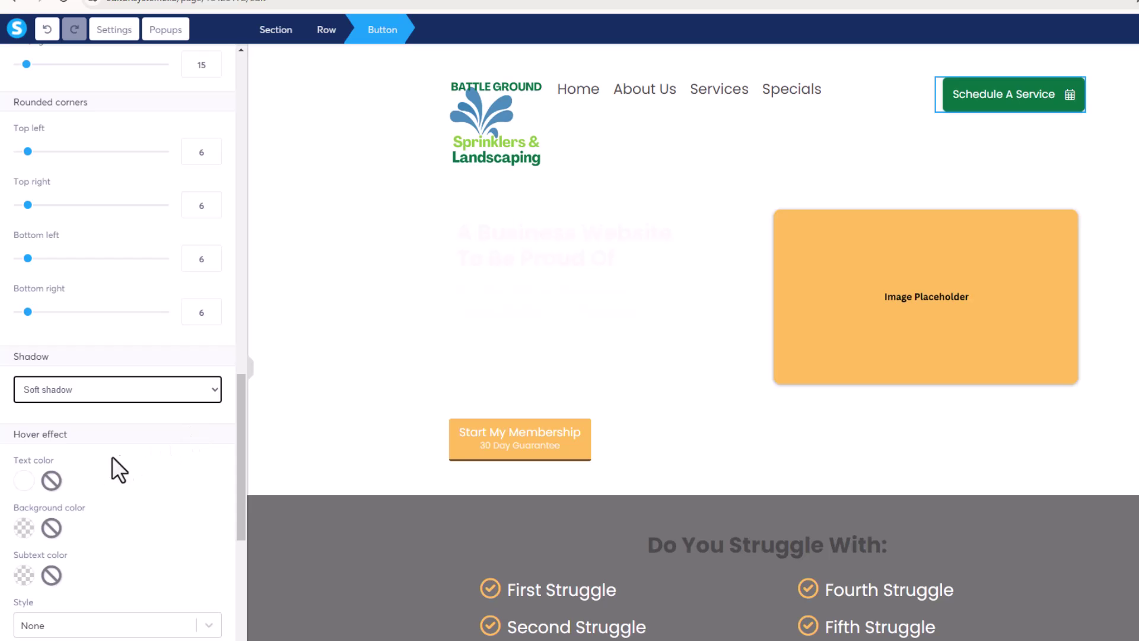
pyautogui.scroll(-3, 95, 405)
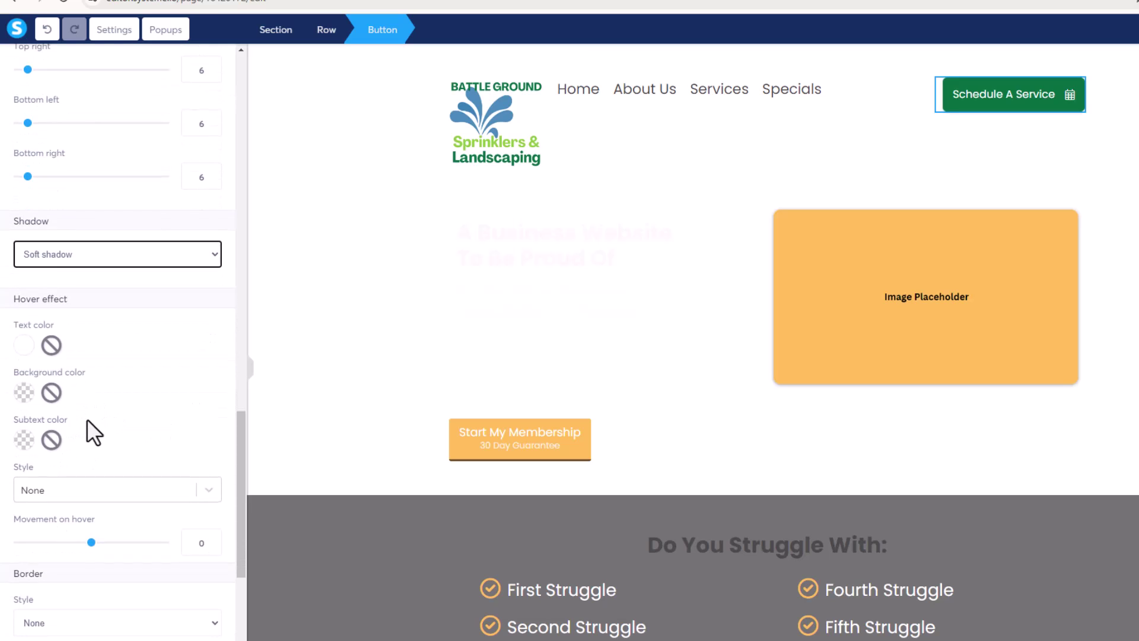
pyautogui.scroll(-1, 86, 419)
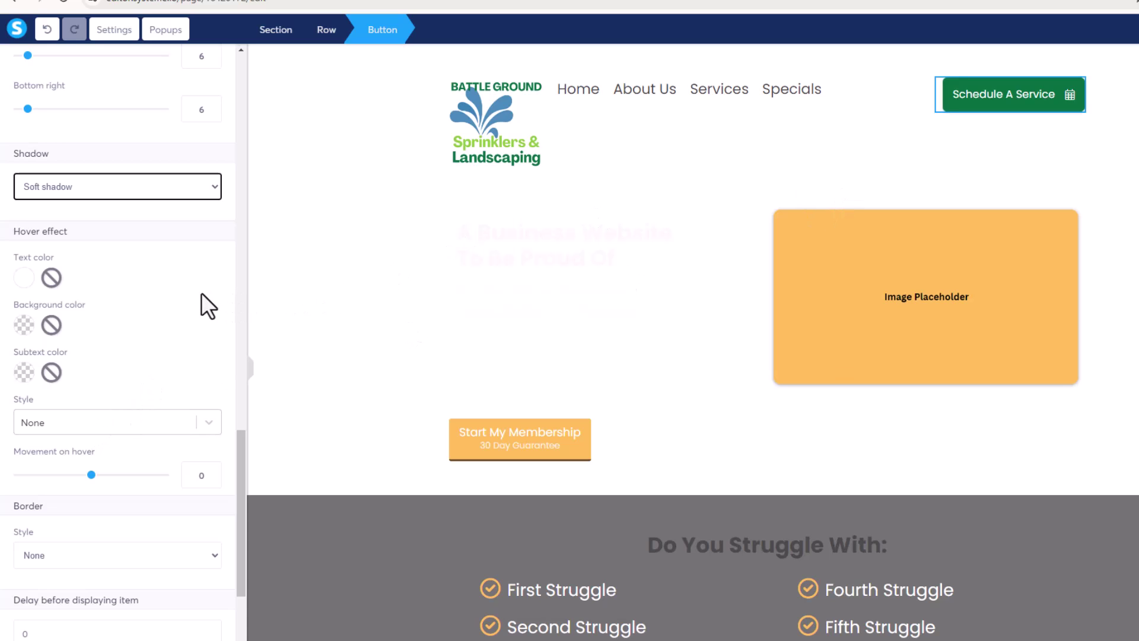
pyautogui.scroll(-1, 201, 293)
pyautogui.click(909, 158)
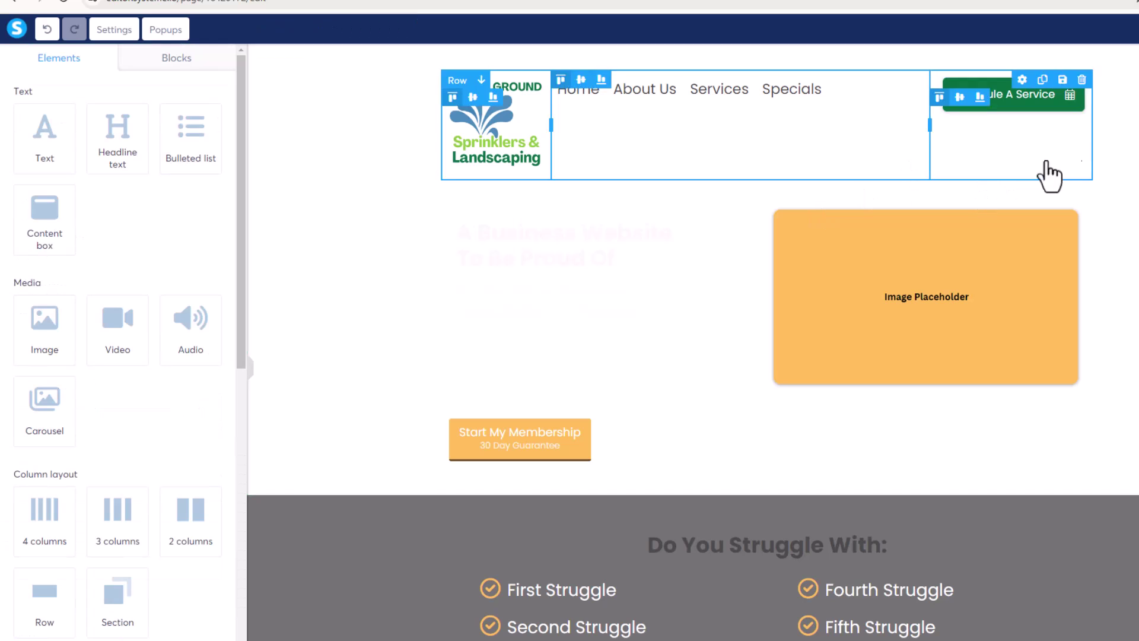
# Change the header button's shadow to Hard shadow and leave its settings
pyautogui.click(1008, 106)
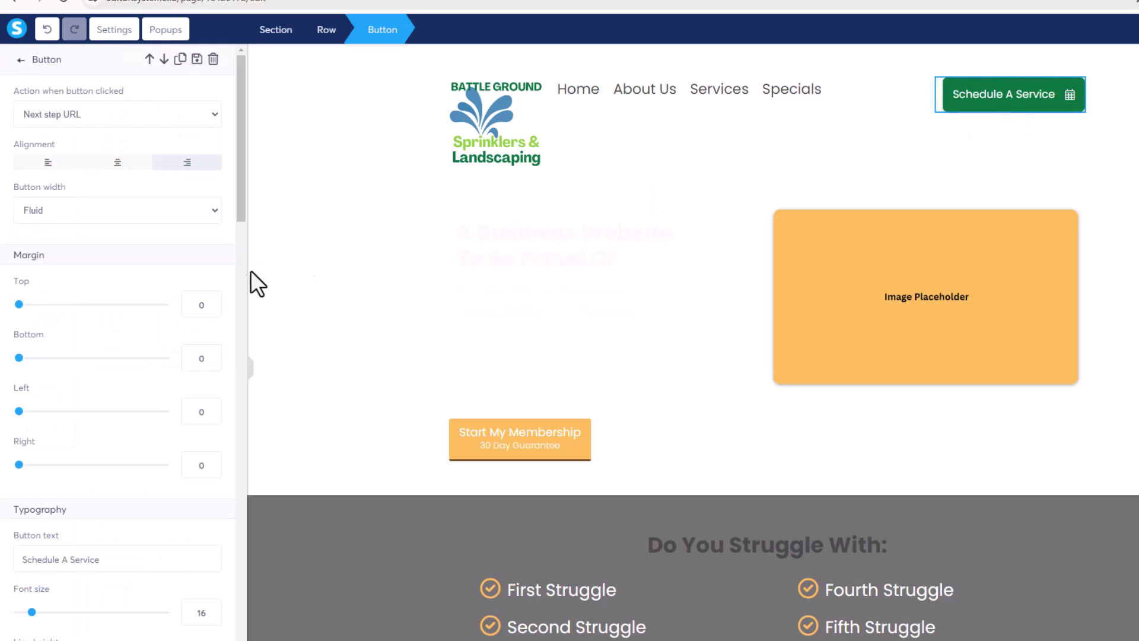
pyautogui.scroll(-10, 200, 357)
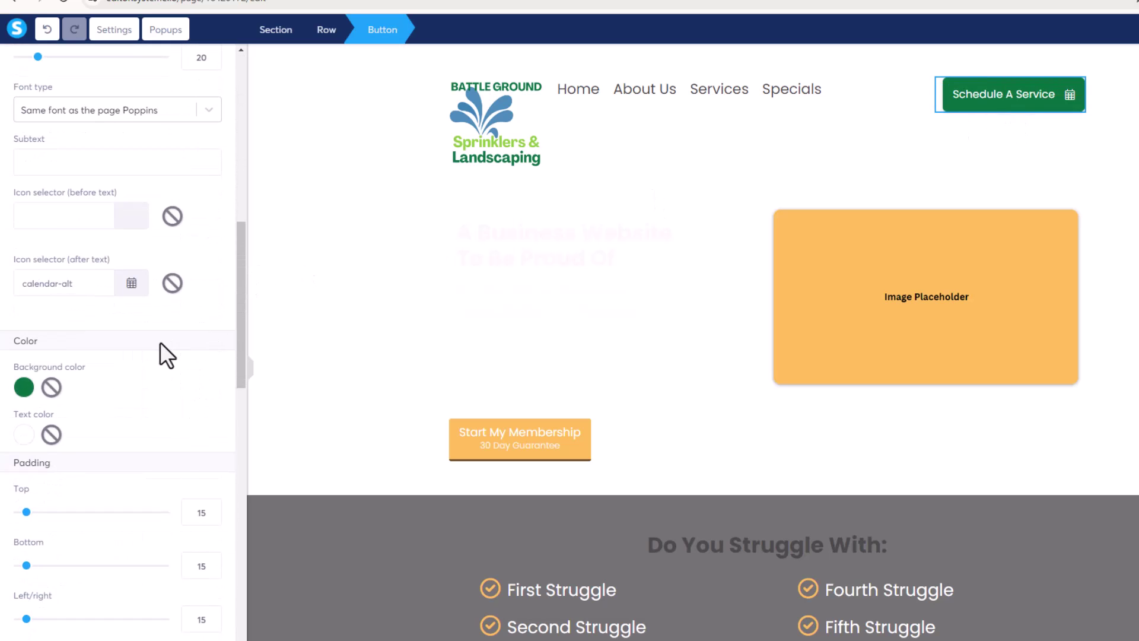
pyautogui.scroll(-5, 156, 380)
pyautogui.scroll(-3, 152, 411)
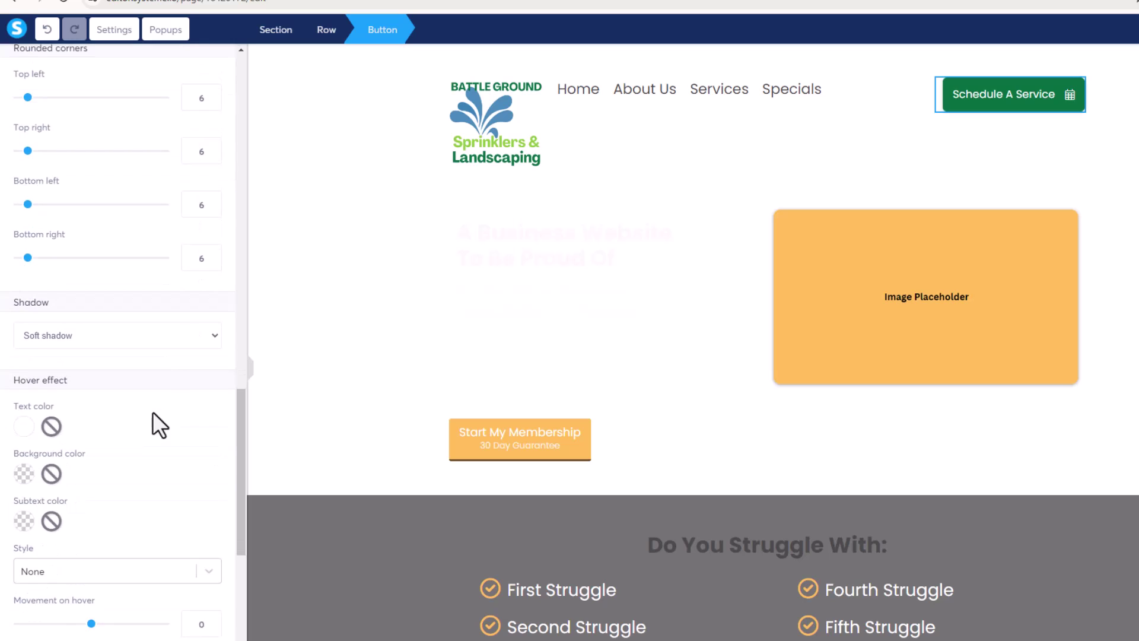
pyautogui.click(189, 340)
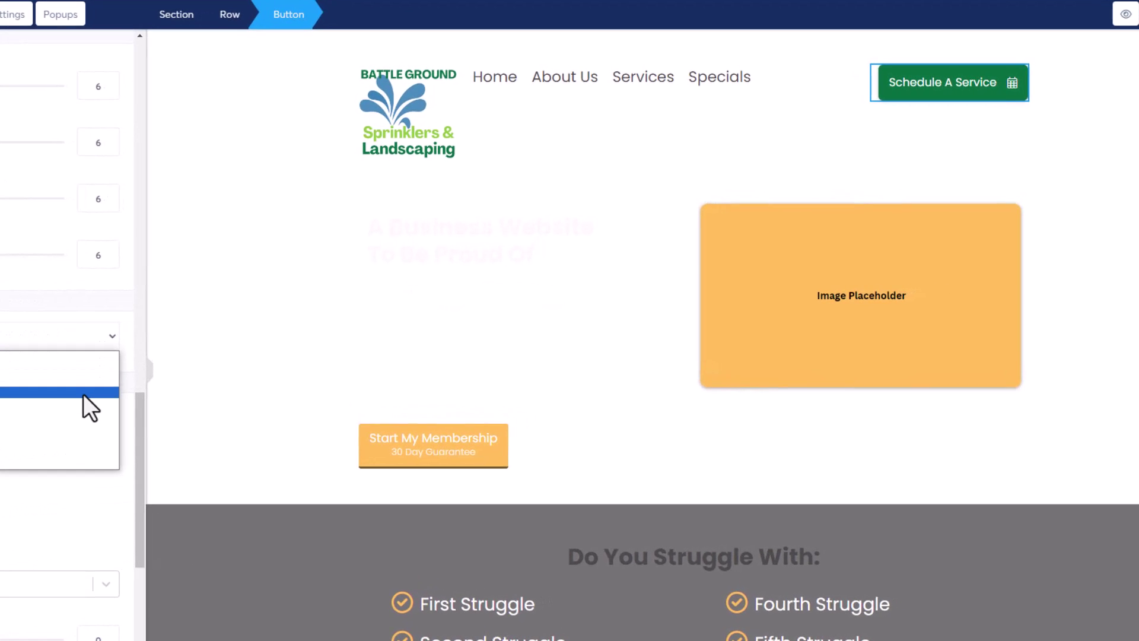
pyautogui.click(83, 394)
pyautogui.click(1101, 211)
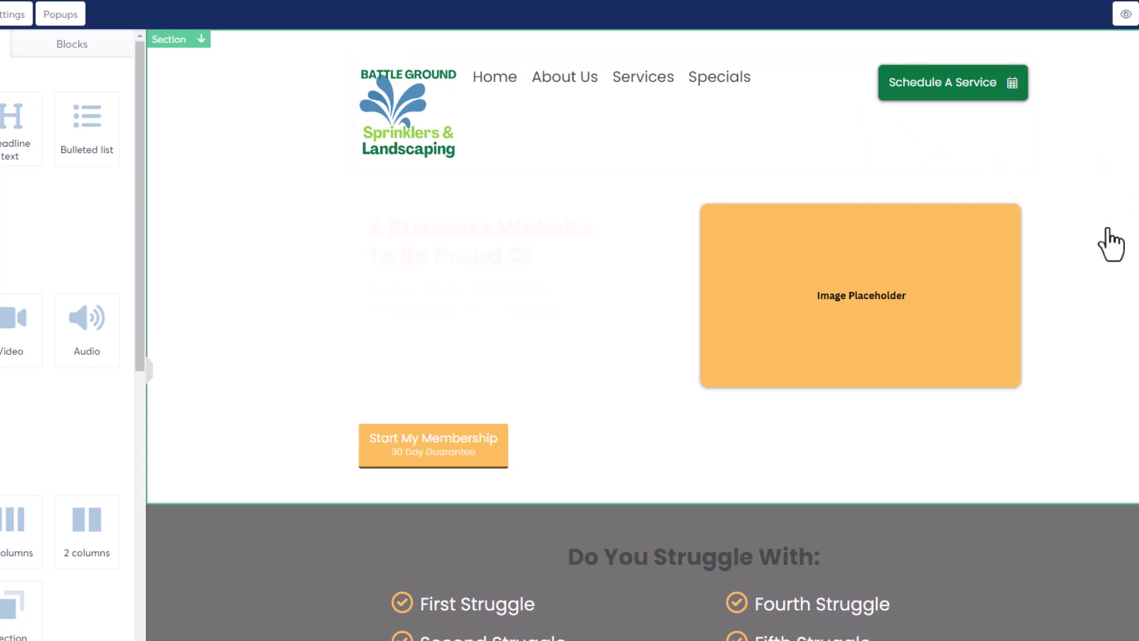
# Set the hover effect style of the Schedule A Service header button to Slide
pyautogui.hotkey('ctrl', '+')
pyautogui.hotkey('ctrl', '+')
pyautogui.hotkey('ctrl', '+')
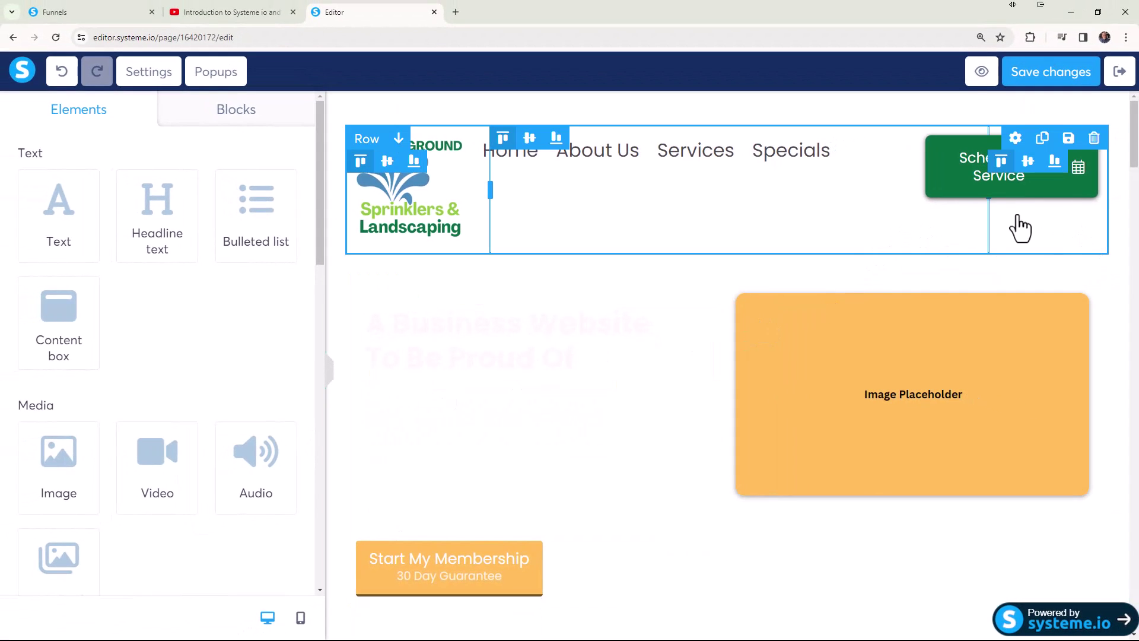
pyautogui.click(956, 194)
pyautogui.scroll(-1, 165, 336)
pyautogui.scroll(-10, 165, 336)
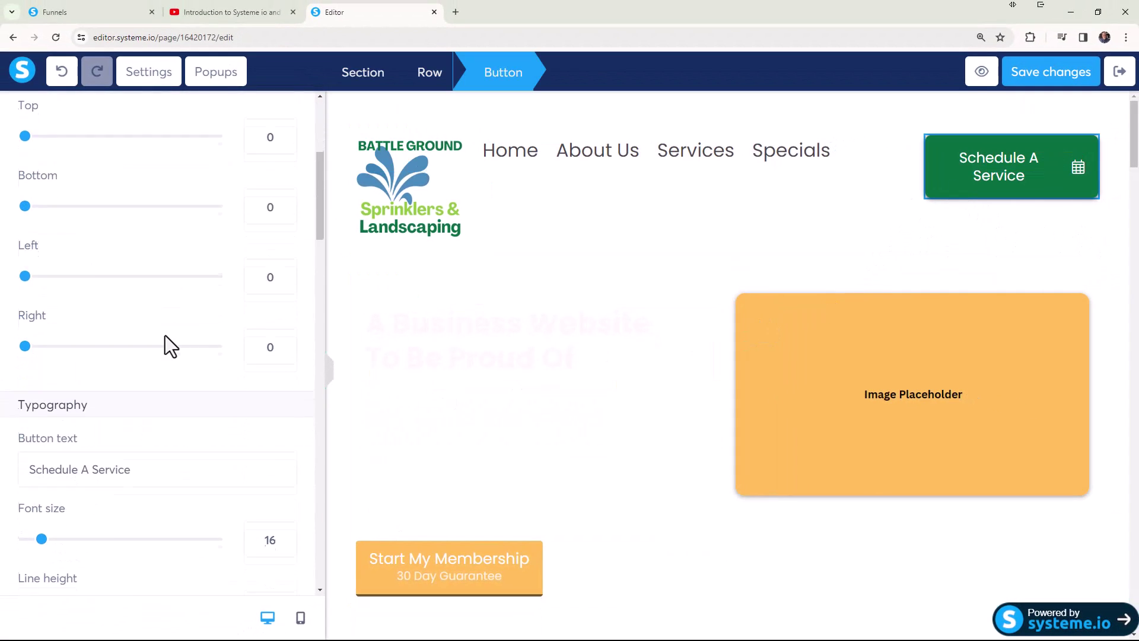
pyautogui.scroll(-7, 165, 336)
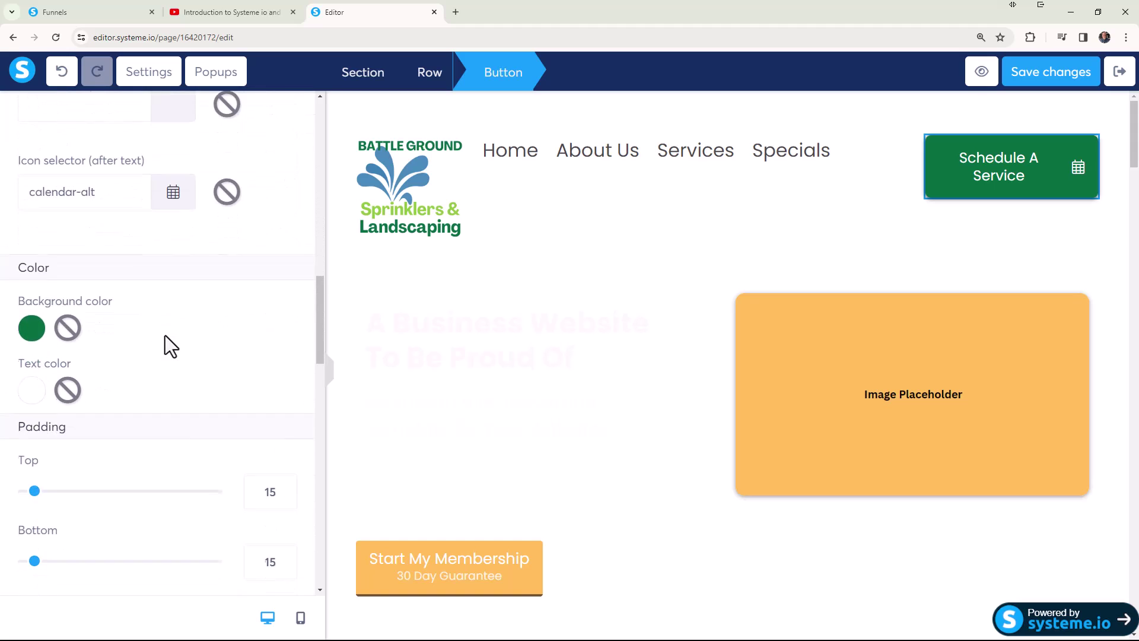
pyautogui.scroll(-6, 165, 336)
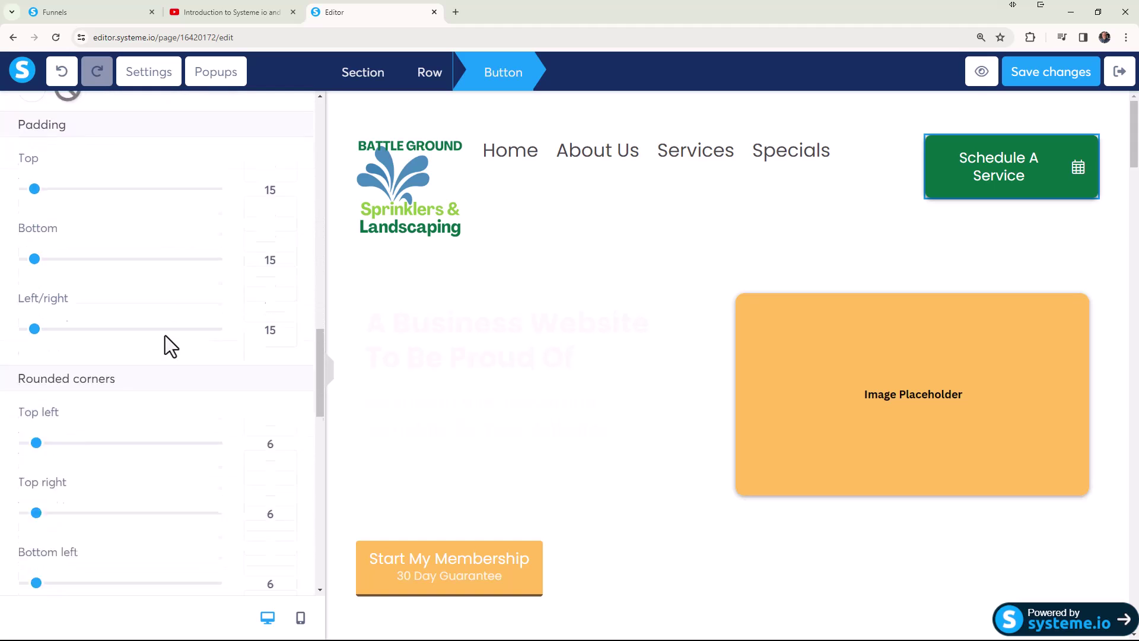
pyautogui.scroll(-5, 165, 336)
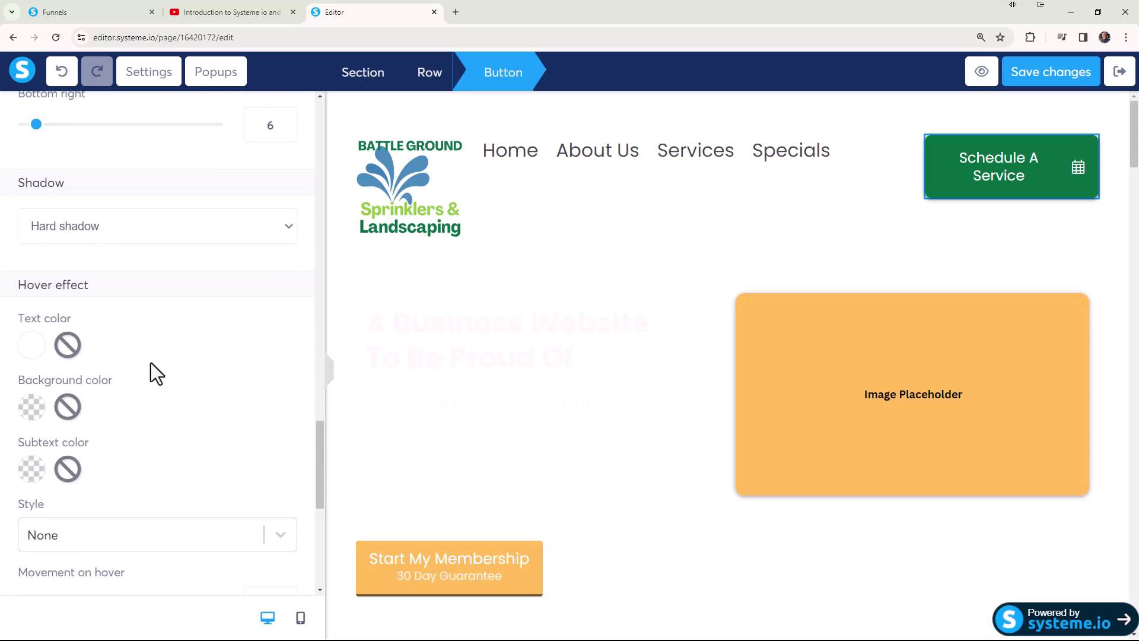
pyautogui.scroll(-2, 127, 484)
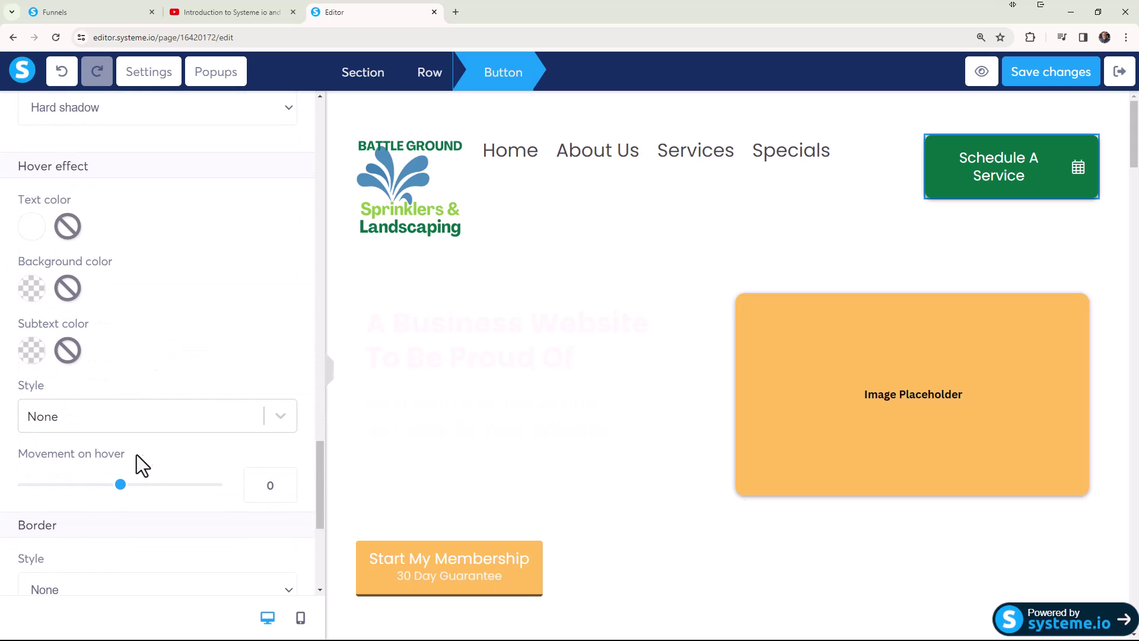
pyautogui.scroll(5, 140, 448)
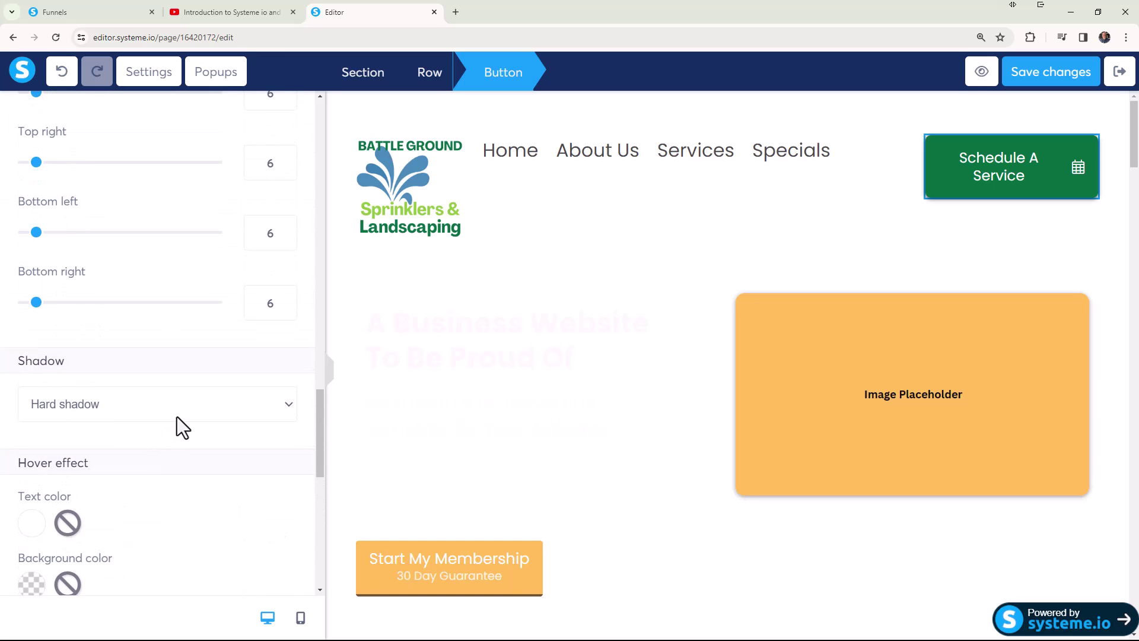
pyautogui.scroll(-5, 177, 417)
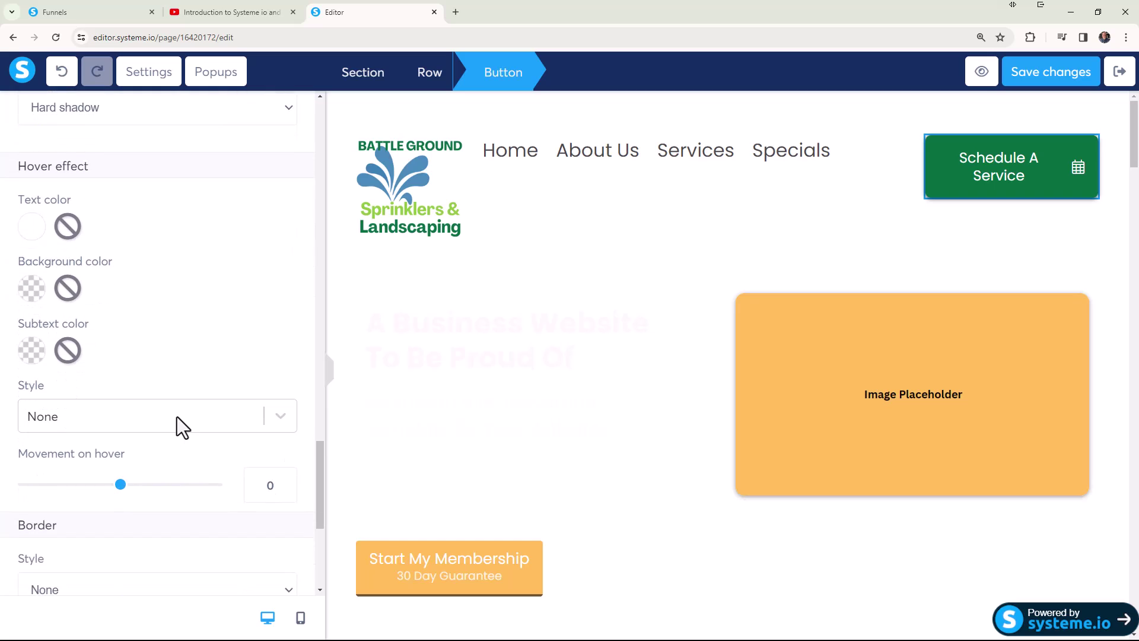
pyautogui.scroll(-1, 177, 417)
pyautogui.scroll(-1, 185, 407)
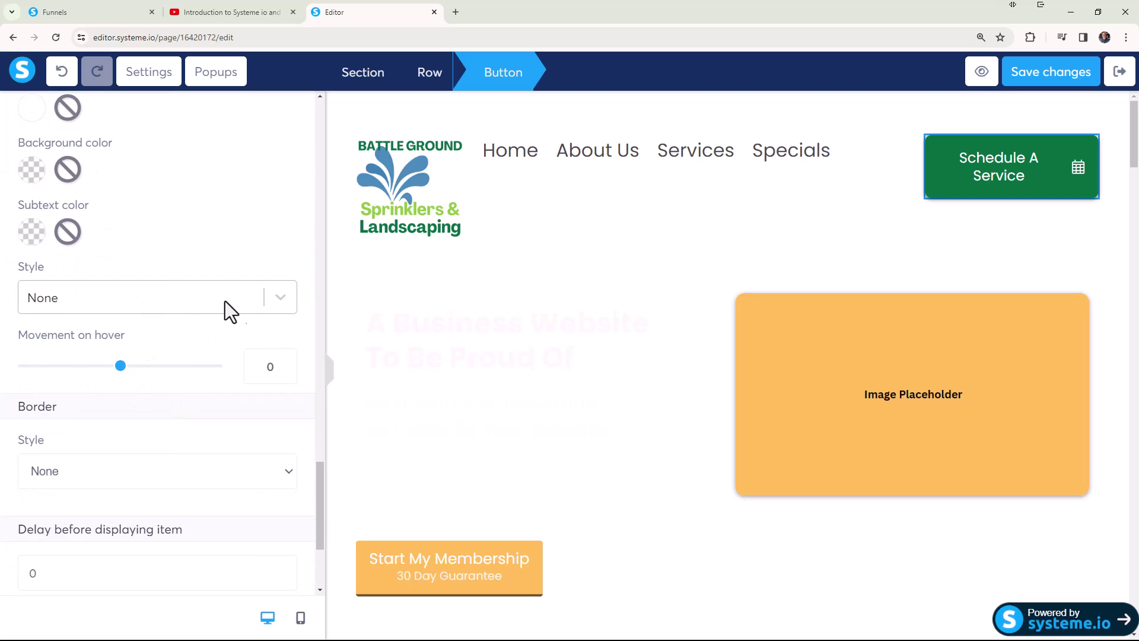
pyautogui.click(276, 301)
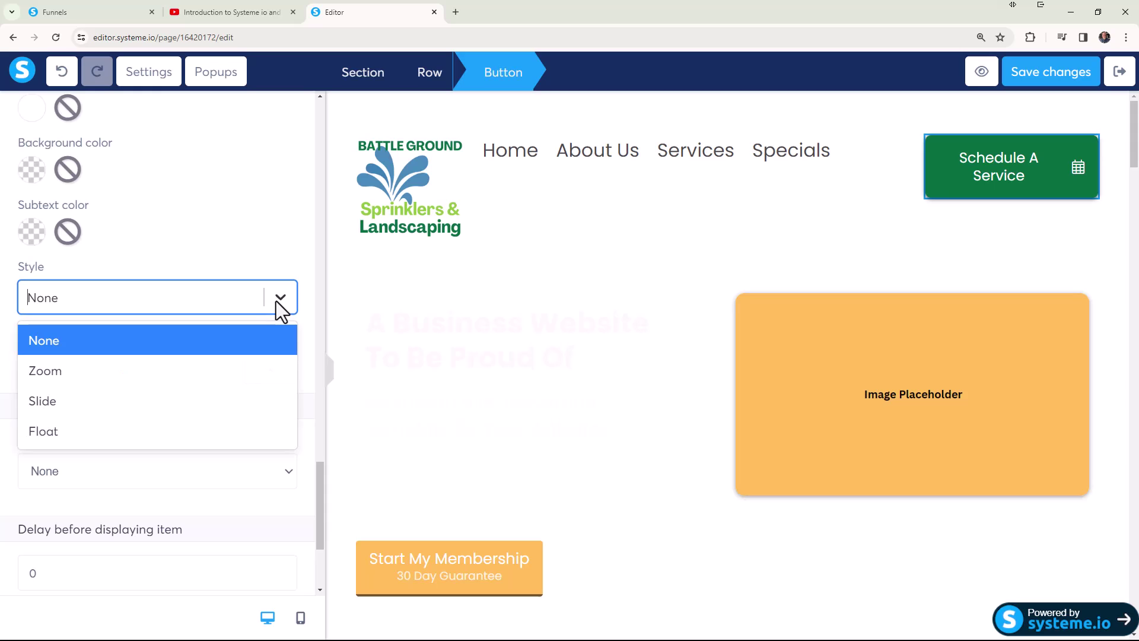
pyautogui.click(159, 404)
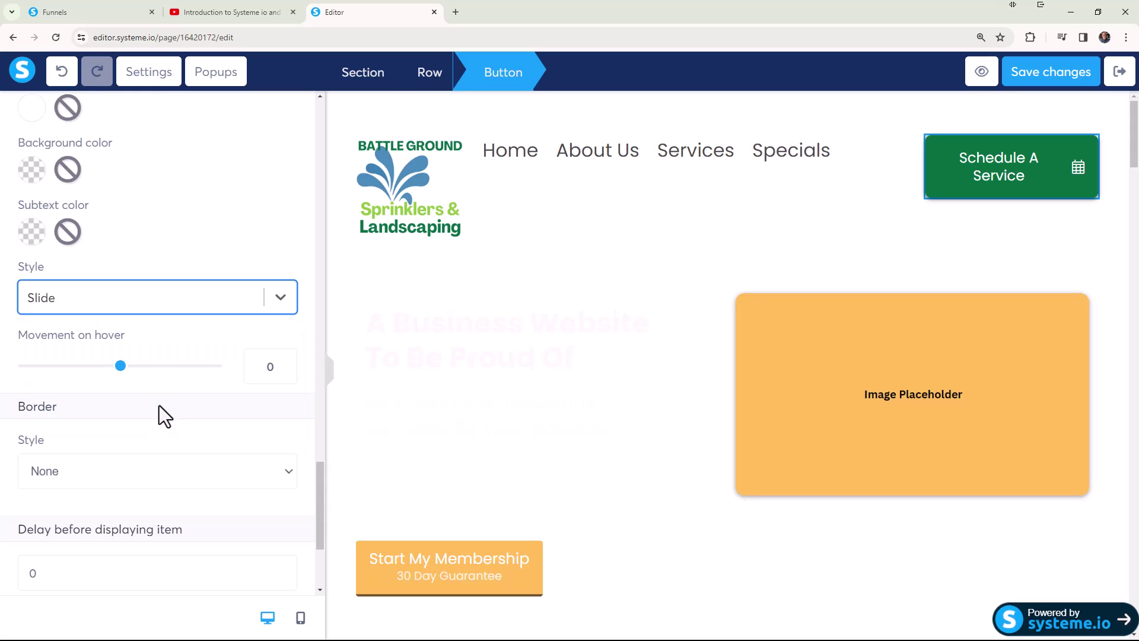
# Set the header button's movement on hover to 10 and save the changes
pyautogui.scroll(-1, 192, 259)
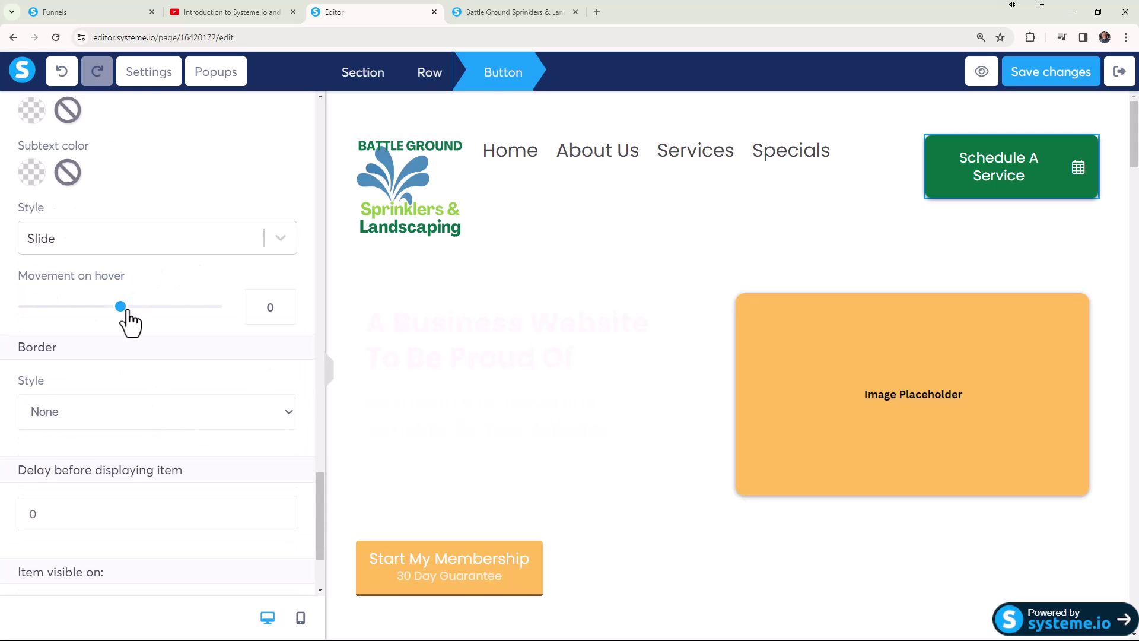
pyautogui.moveTo(122, 310); pyautogui.dragTo(167, 317)
pyautogui.click(1049, 89)
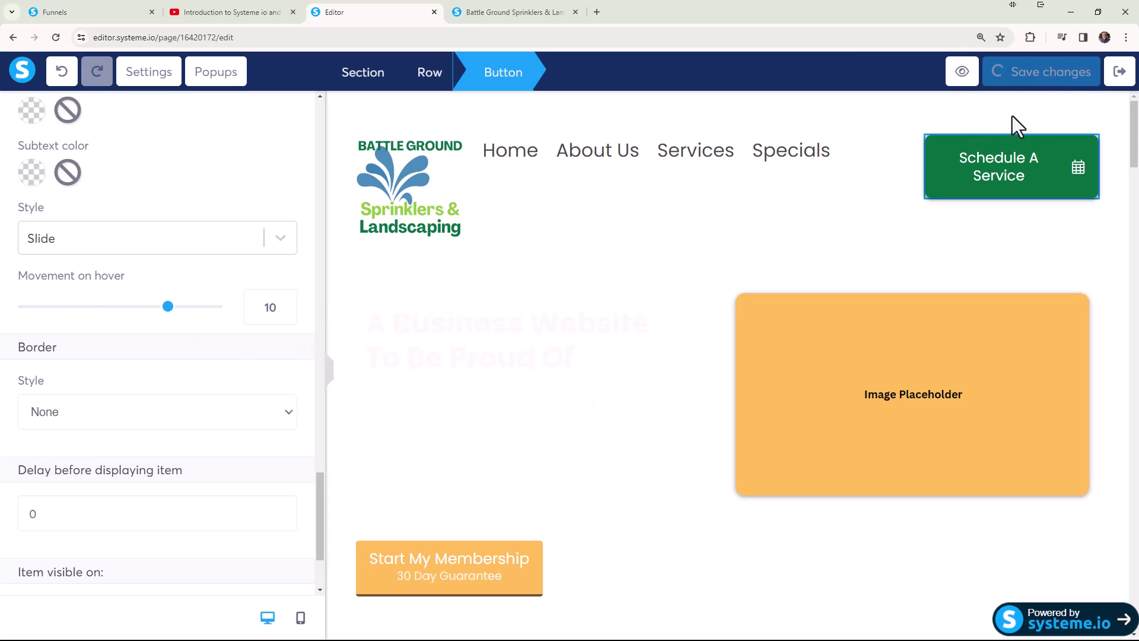
# Preview the page without the preview notice to check the header button's Slide effect, and return to the editor
pyautogui.click(979, 72)
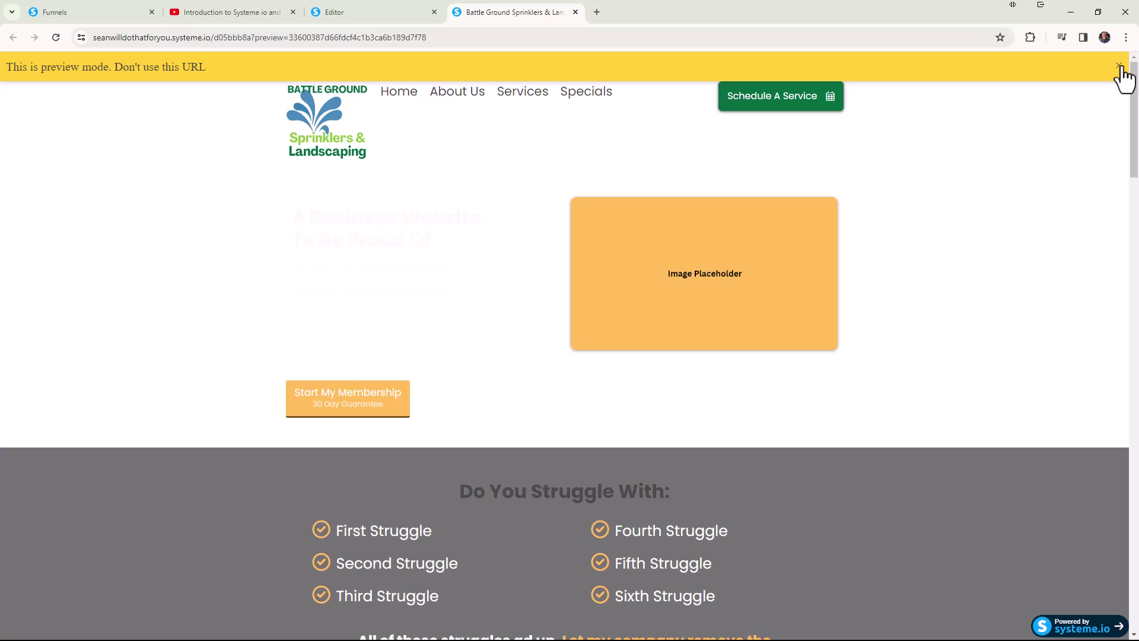
pyautogui.click(1120, 67)
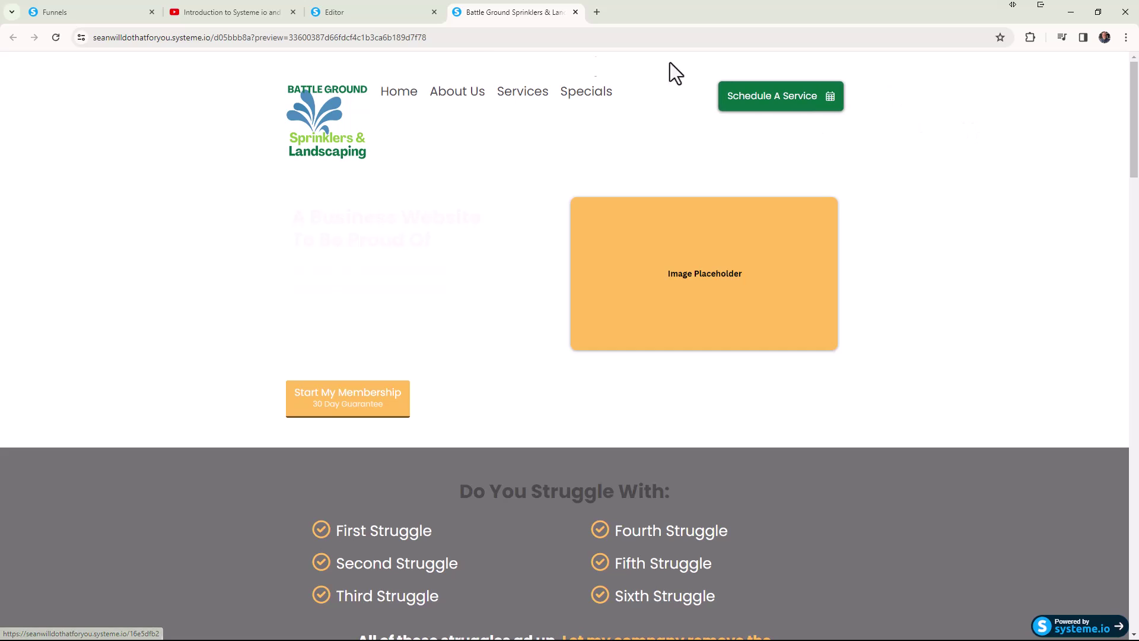
pyautogui.click(400, 13)
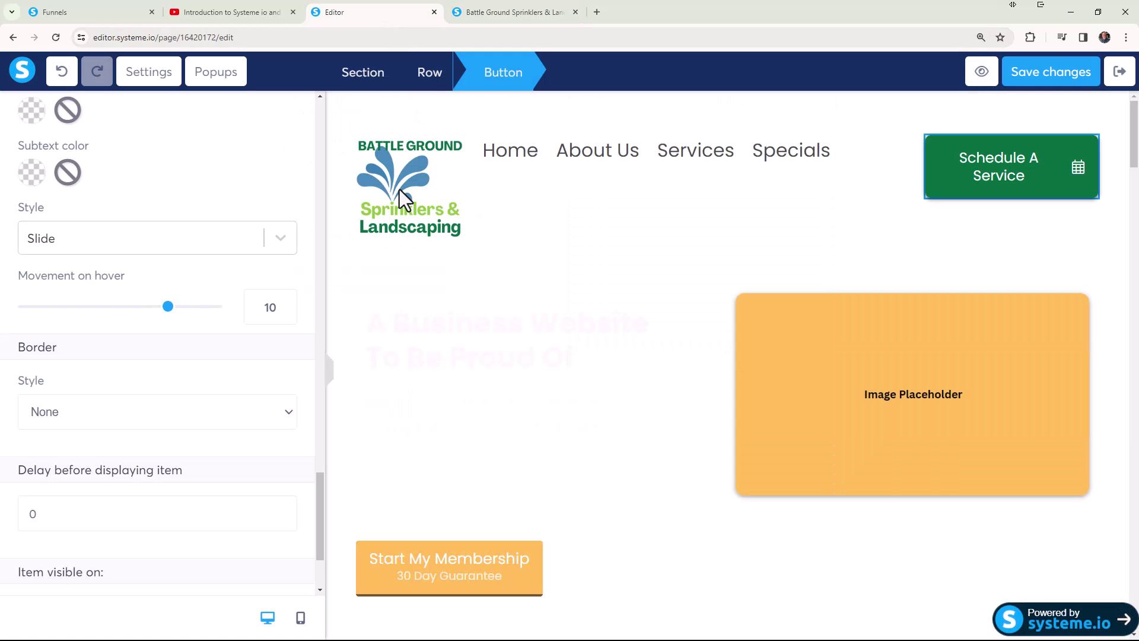
# Change the header button's hover effect style to Float and save the changes
pyautogui.click(279, 244)
pyautogui.click(148, 369)
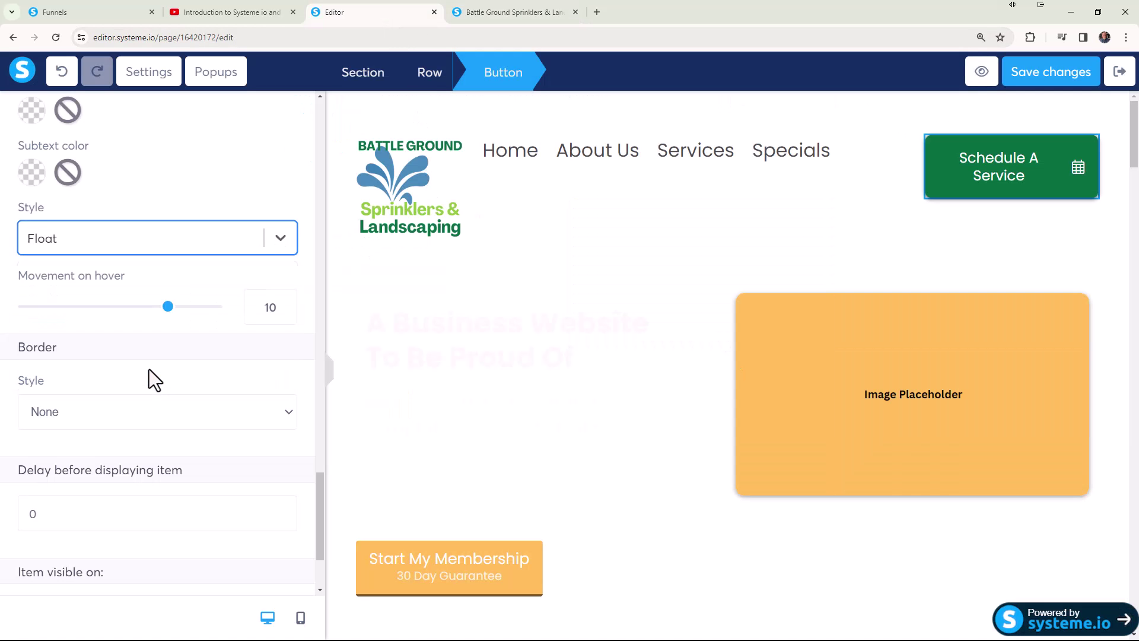
pyautogui.click(1040, 69)
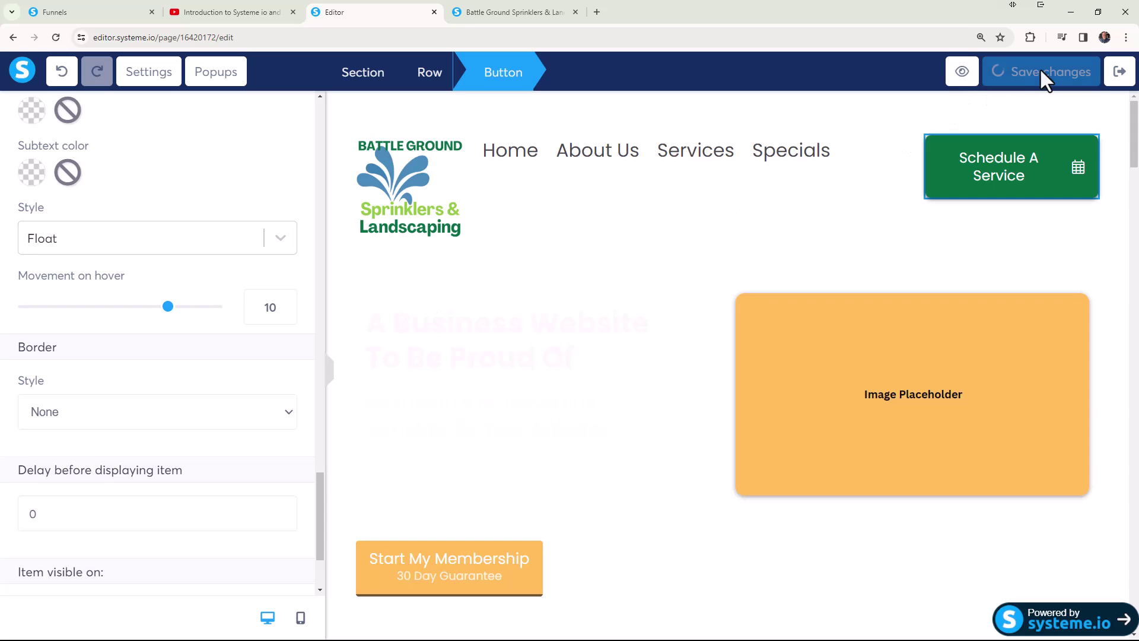
# Preview the page to check the header button's Float effect, and return to the editor
pyautogui.click(965, 74)
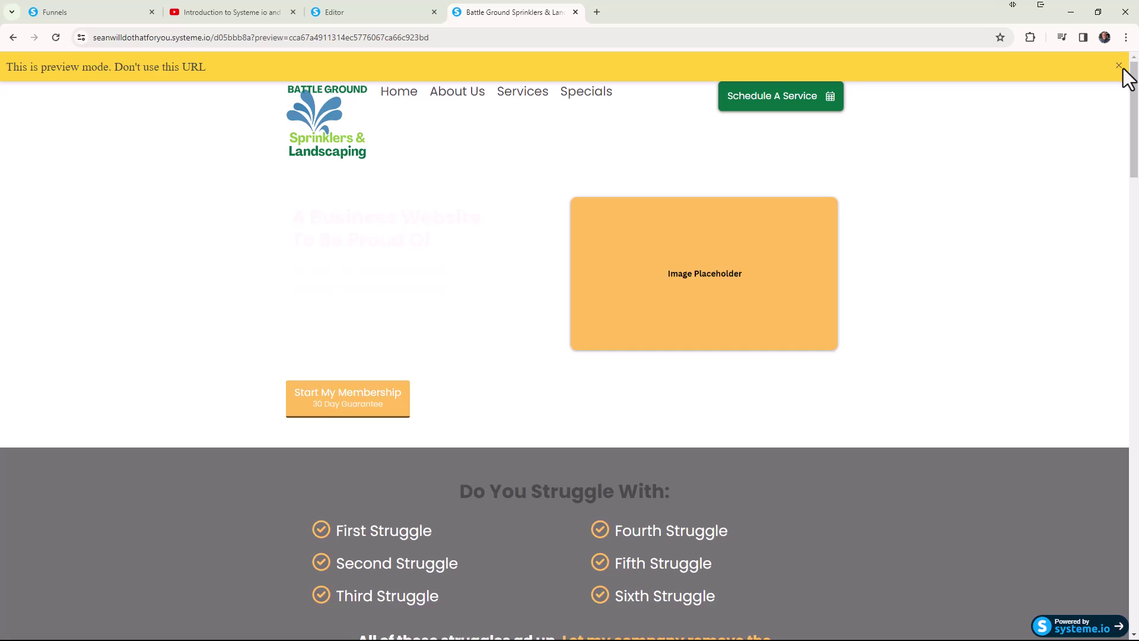
pyautogui.click(1120, 66)
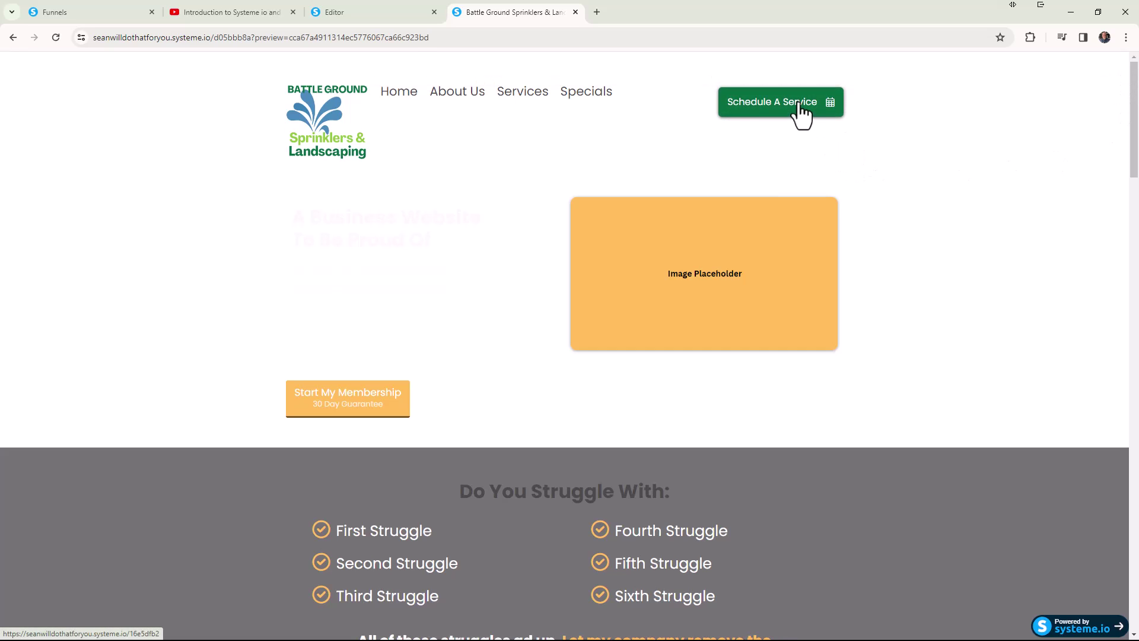
pyautogui.click(356, 12)
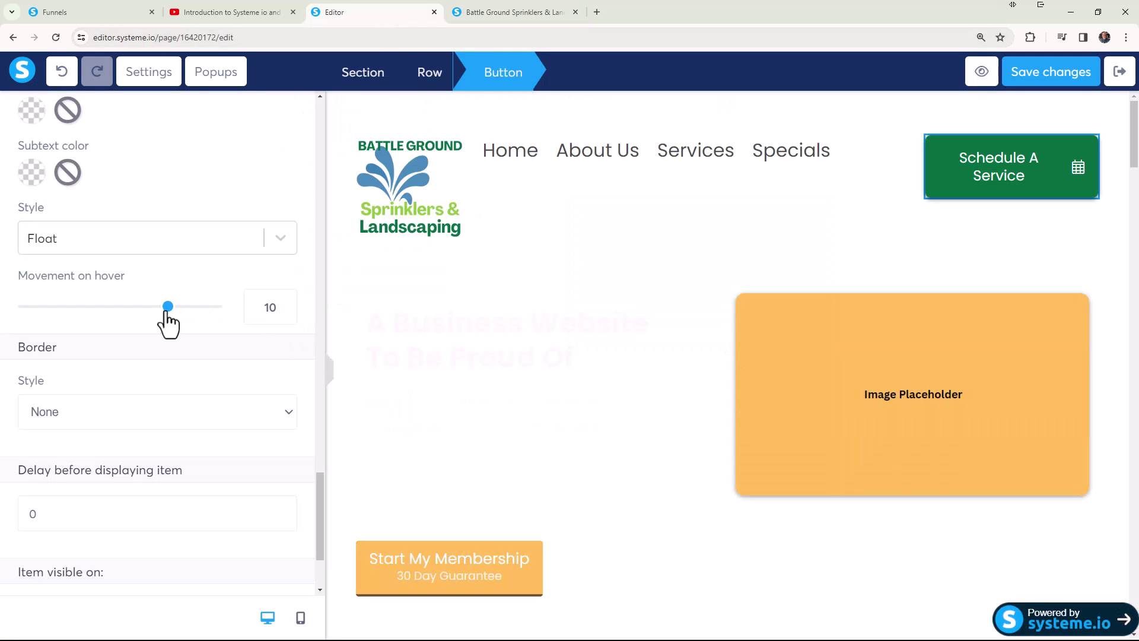
# Set the header button's movement on hover to 5 and save the changes
pyautogui.moveTo(167, 313); pyautogui.dragTo(144, 311)
pyautogui.click(1046, 82)
# Collapse the editor's side panel and deselect the header button
pyautogui.moveTo(330, 385); pyautogui.dragTo(263, 380)
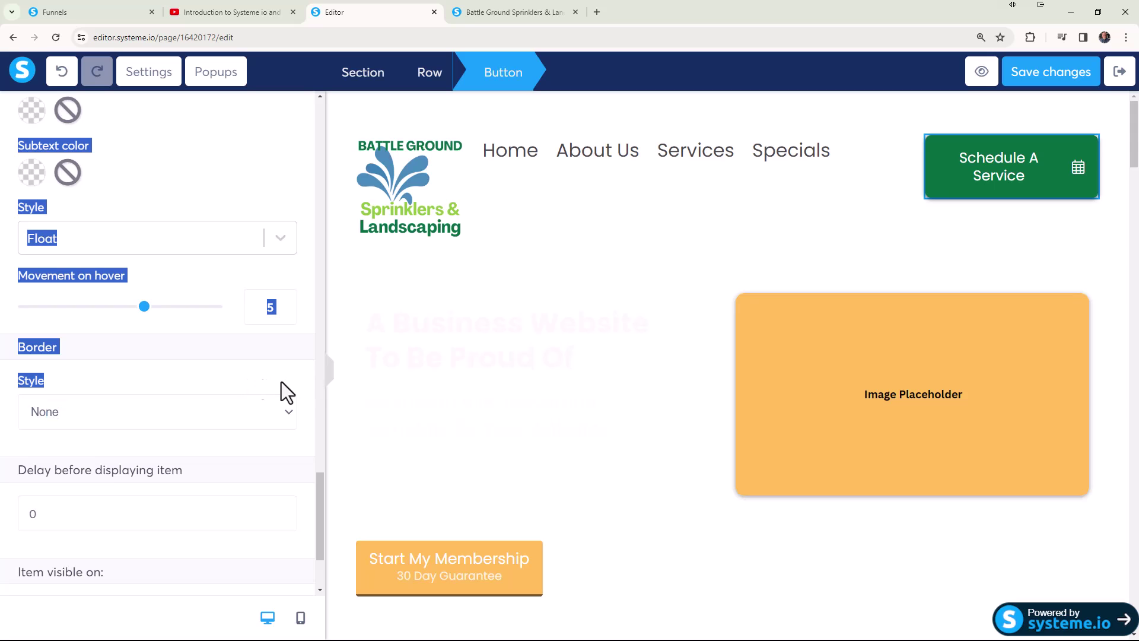
pyautogui.click(330, 385)
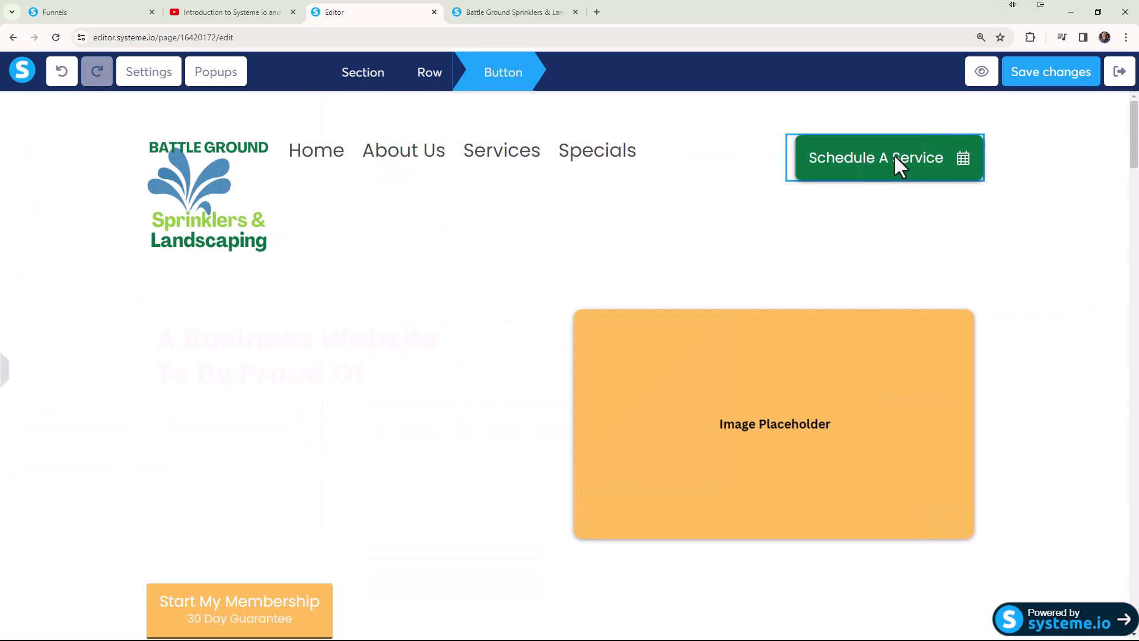
pyautogui.click(952, 222)
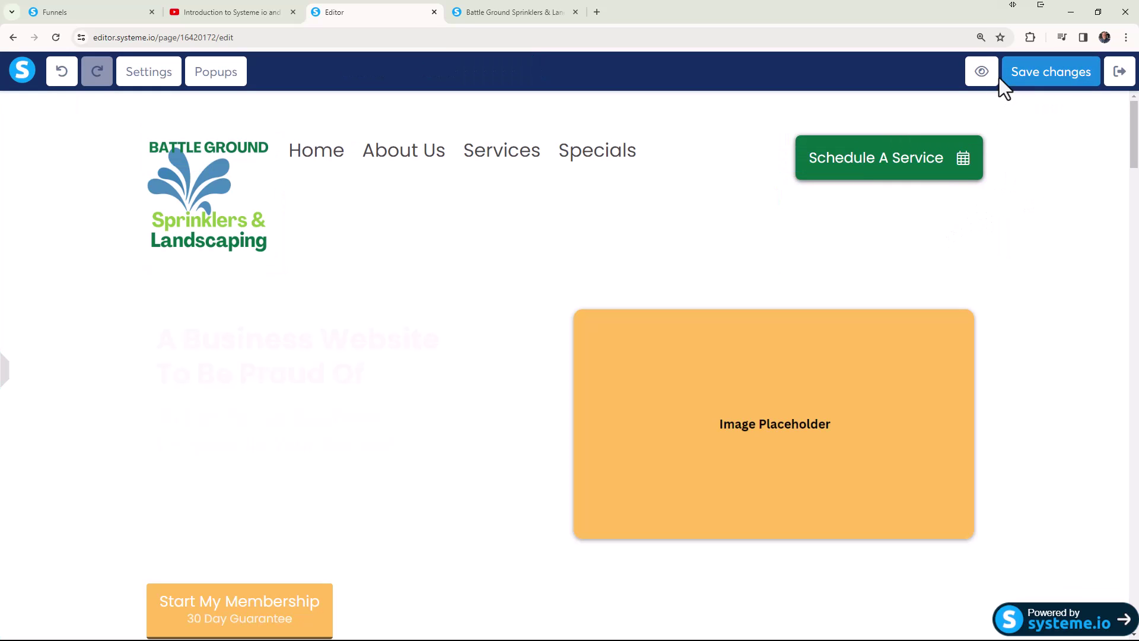
# Preview the header button with its reduced hover movement, and return to the editor
pyautogui.click(982, 72)
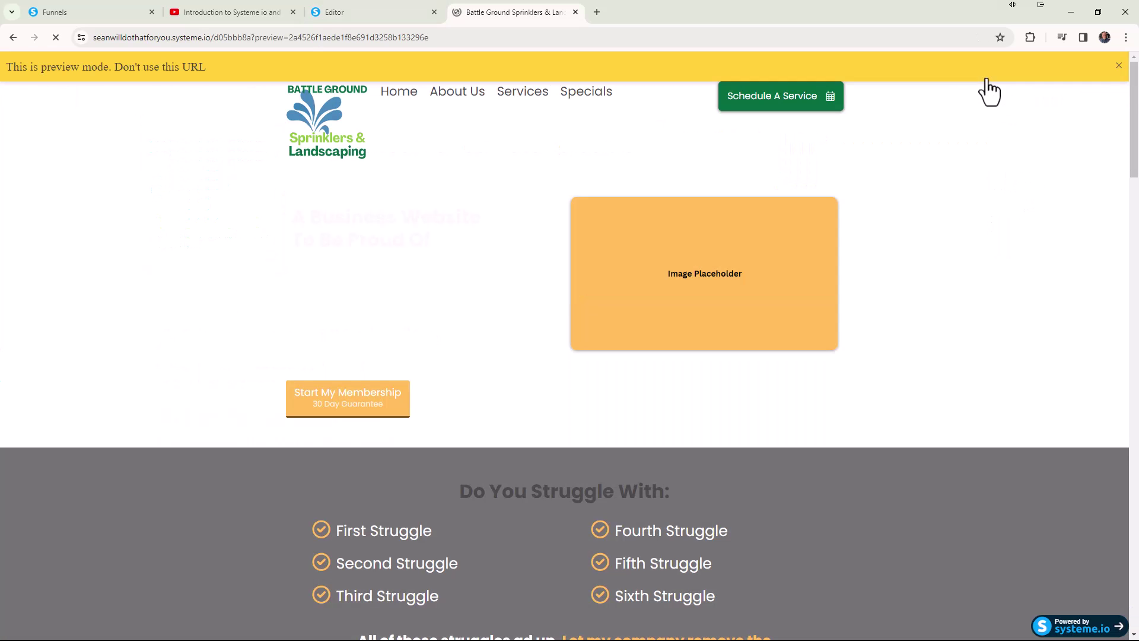
pyautogui.click(1121, 69)
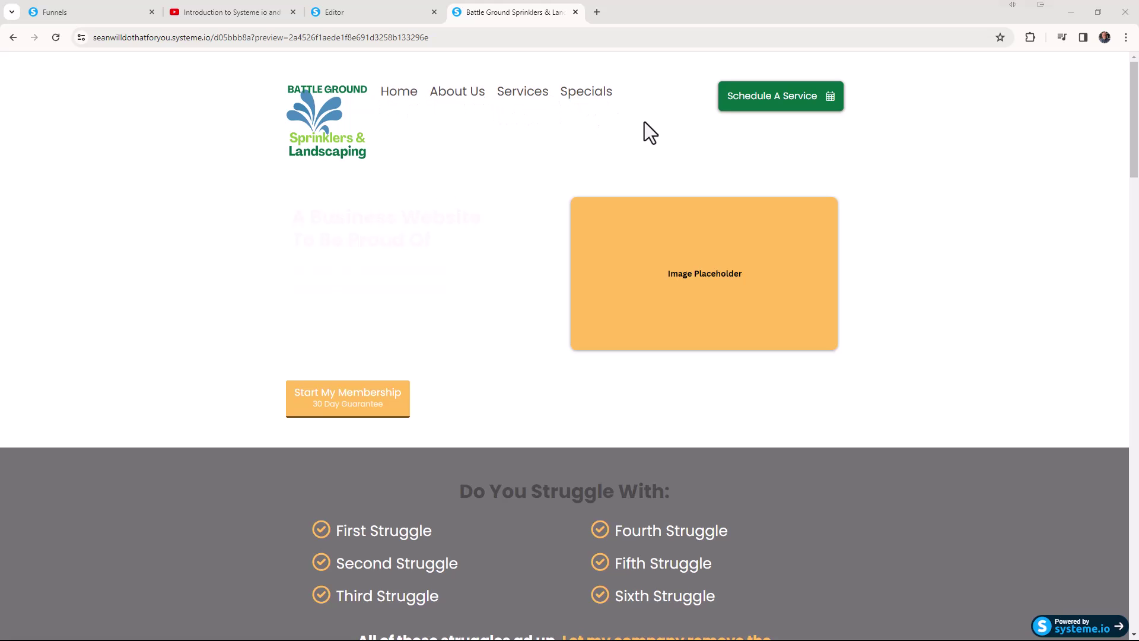
pyautogui.click(369, 14)
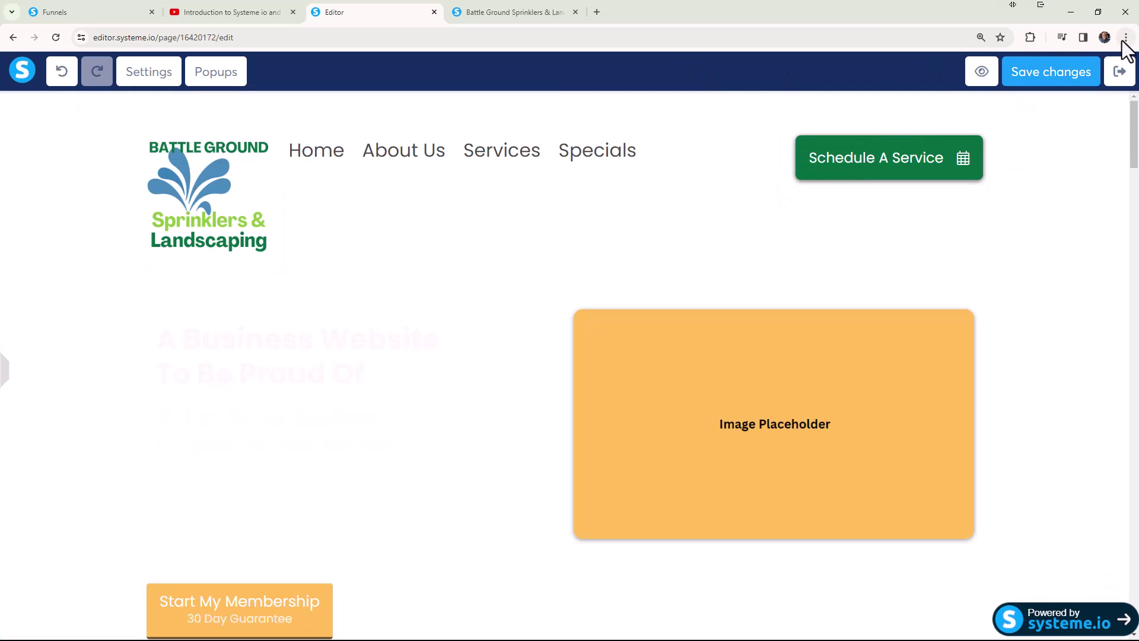
# Reset the editor's page zoom to 100% and compare the header with the preview at the same zoom
pyautogui.hotkey('ctrl', '-')
pyautogui.hotkey('ctrl', '-')
pyautogui.hotkey('ctrl', '-')
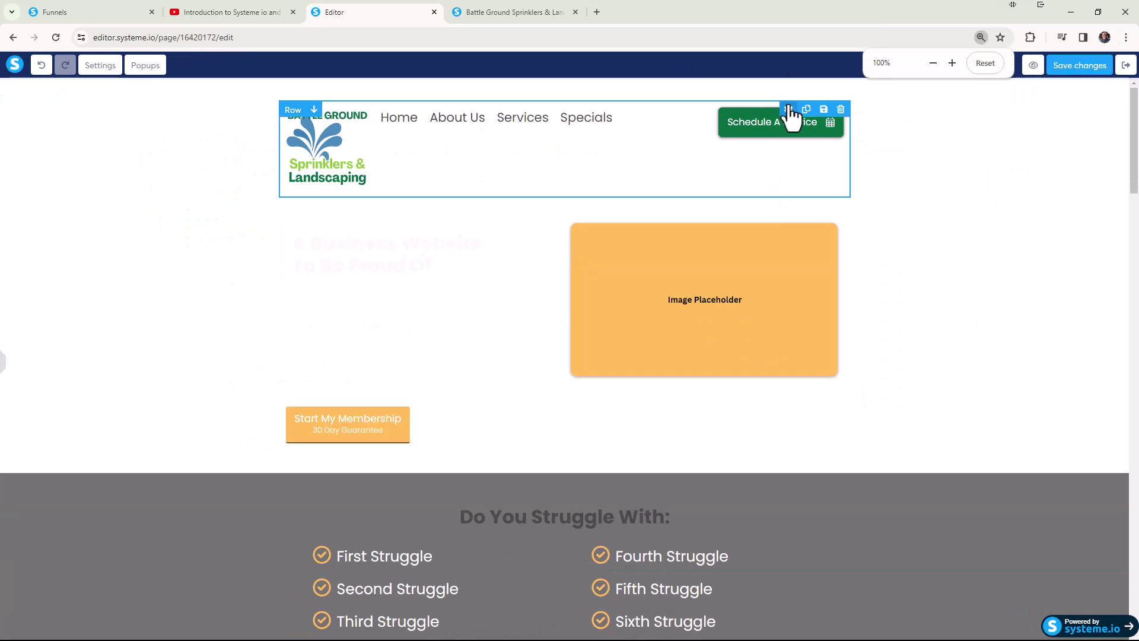
pyautogui.click(517, 13)
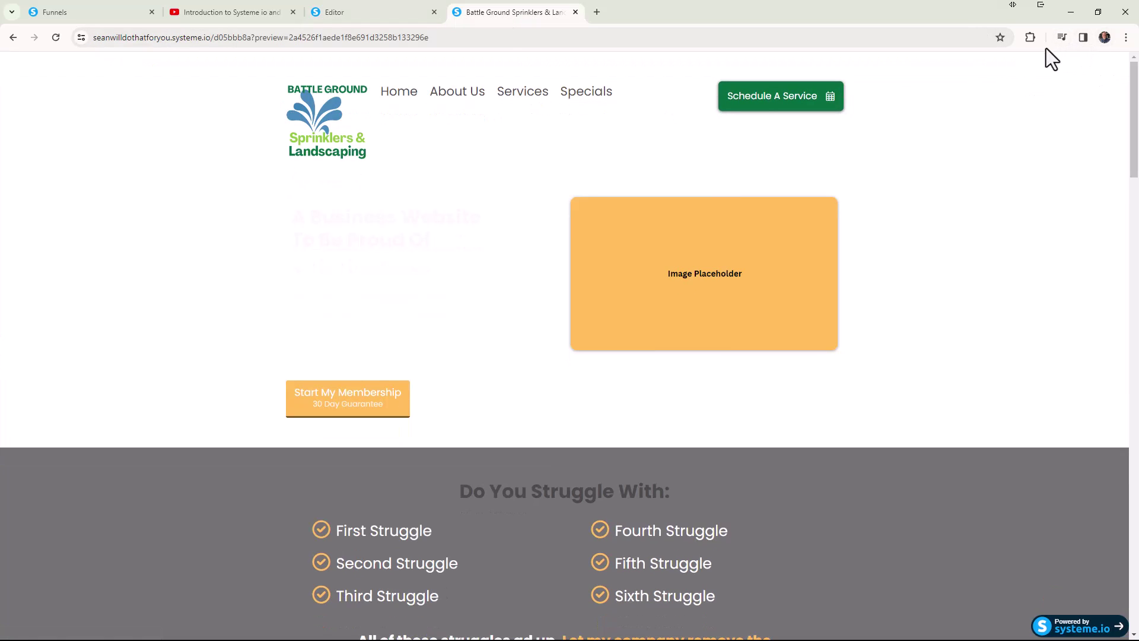
pyautogui.hotkey('ctrl', '-')
pyautogui.hotkey('ctrl', '+')
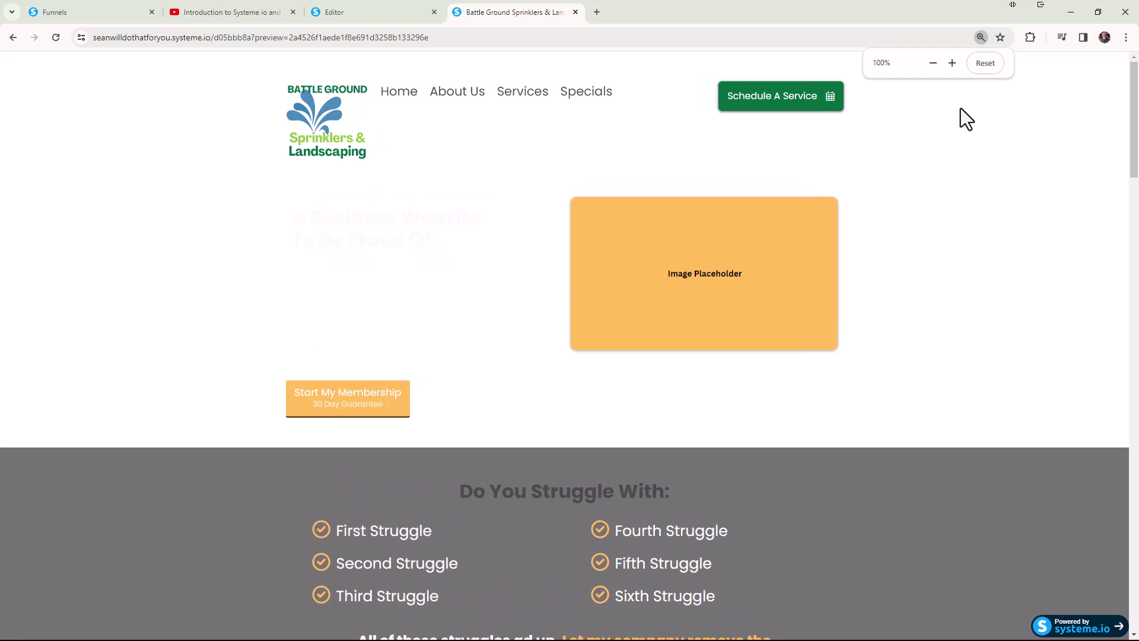
pyautogui.click(384, 14)
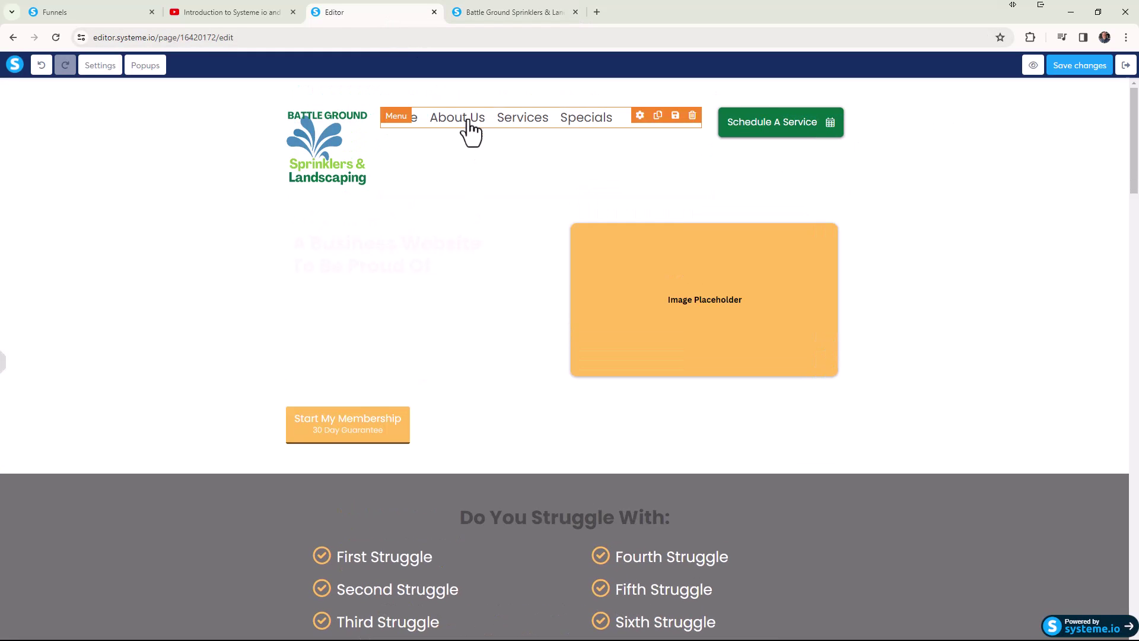
# Reduce the font size of the header menu items by six steps, and collapse the side panel
pyautogui.click(461, 125)
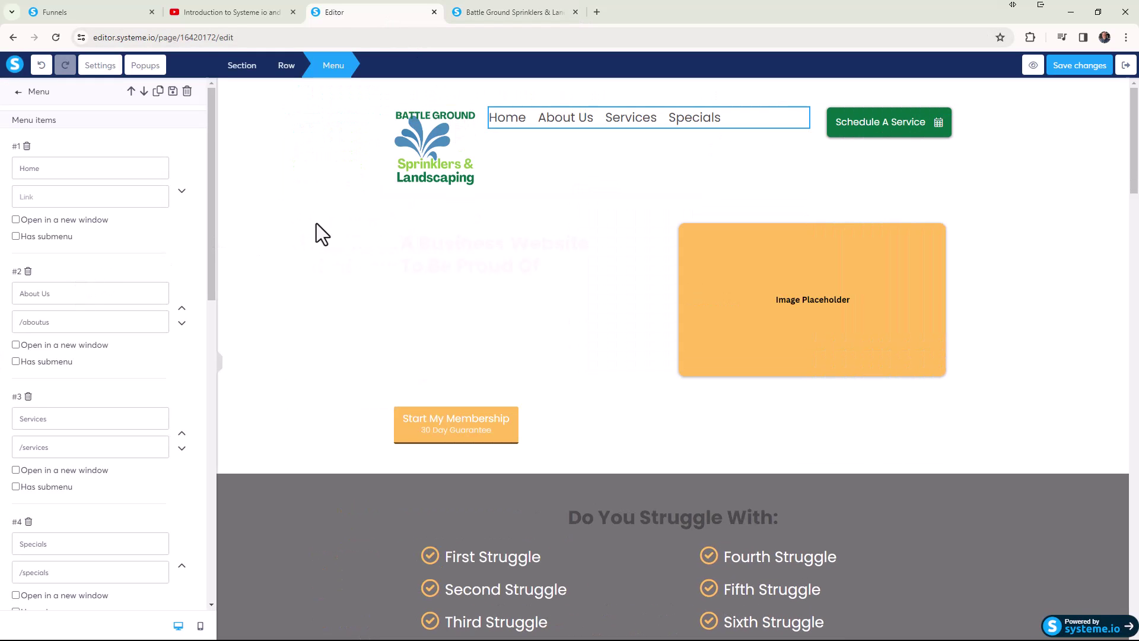
pyautogui.scroll(-6, 148, 265)
pyautogui.scroll(-2, 147, 274)
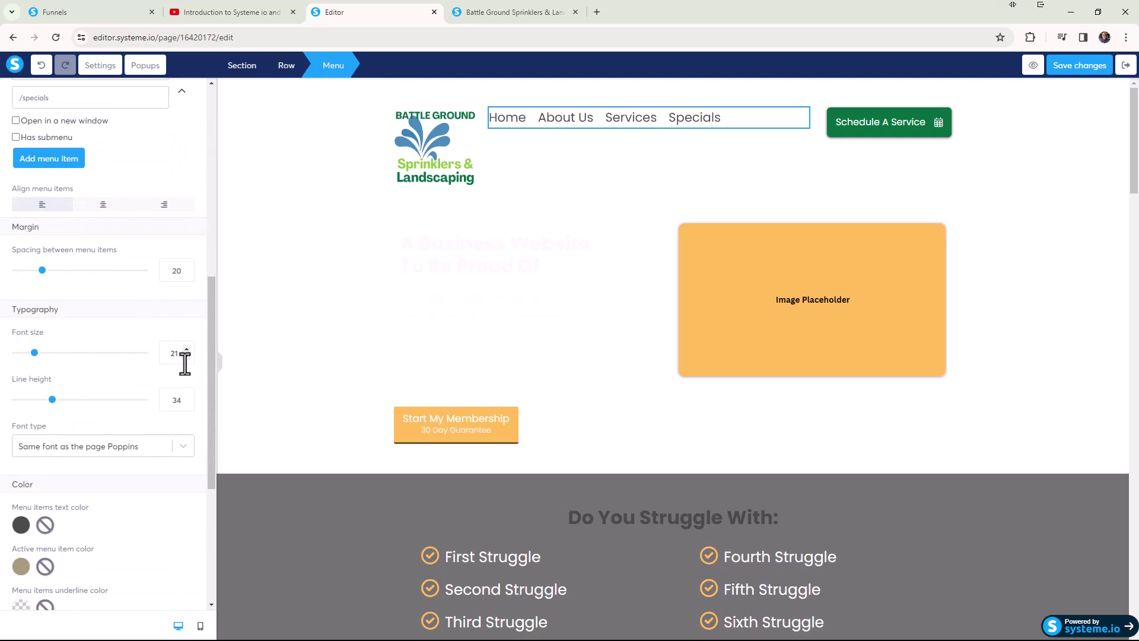
pyautogui.click(186, 356)
pyautogui.click(185, 356)
pyautogui.click(186, 356)
pyautogui.click(186, 356)
pyautogui.click(186, 356)
pyautogui.click(186, 356)
pyautogui.click(299, 277)
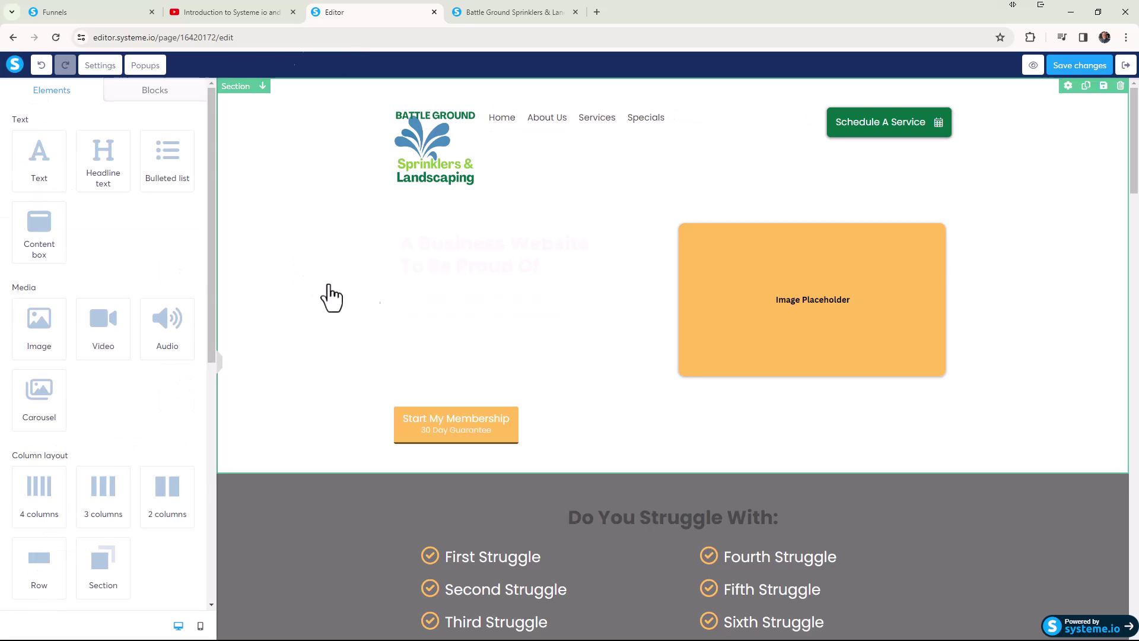
pyautogui.click(220, 375)
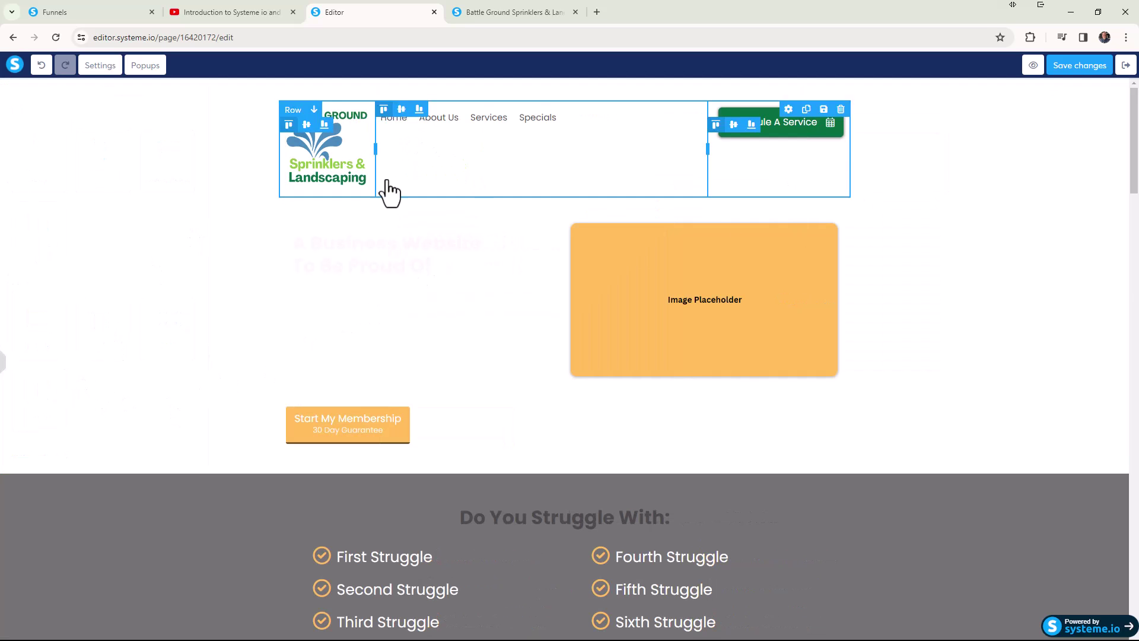
# Set the font size of the header menu items to 17 and deselect the menu
pyautogui.click(446, 129)
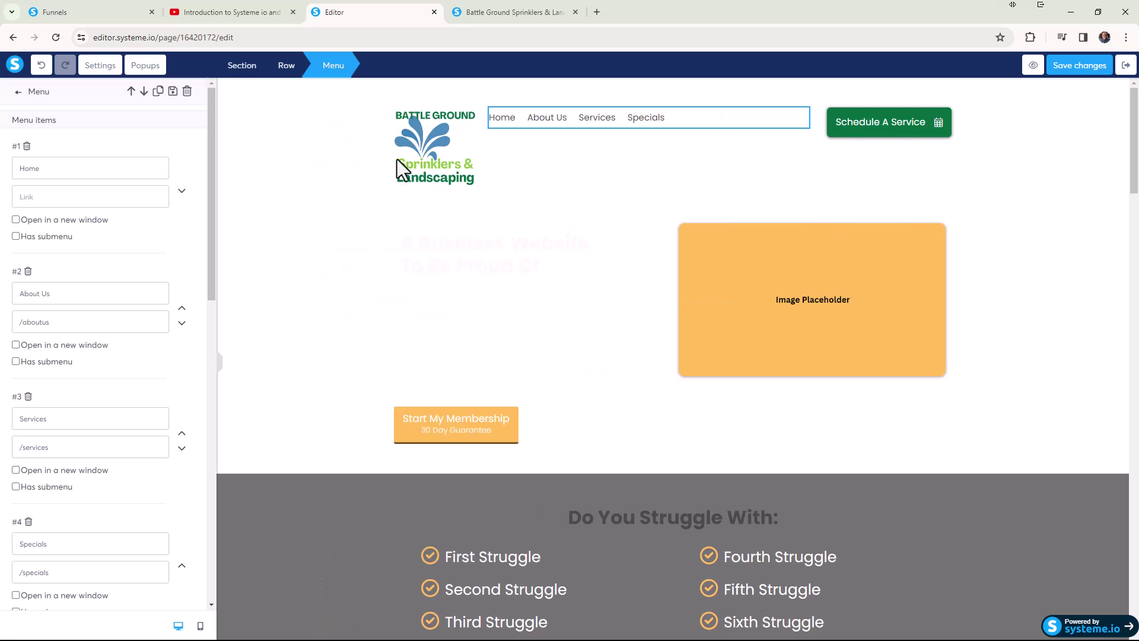
pyautogui.scroll(-7, 152, 337)
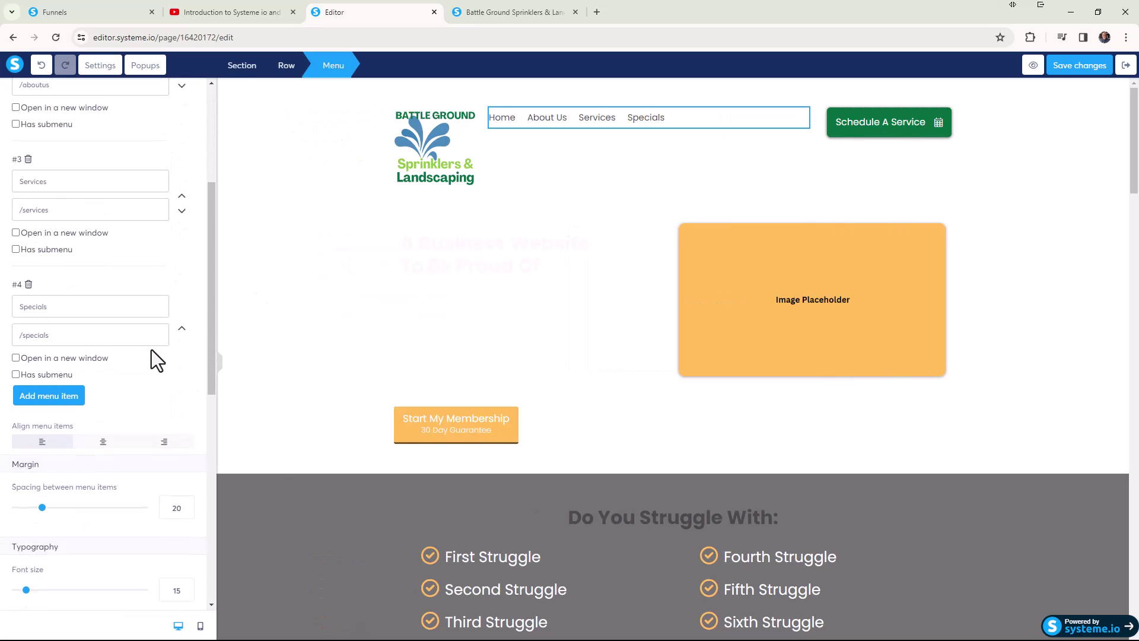
pyautogui.click(186, 409)
pyautogui.click(186, 409)
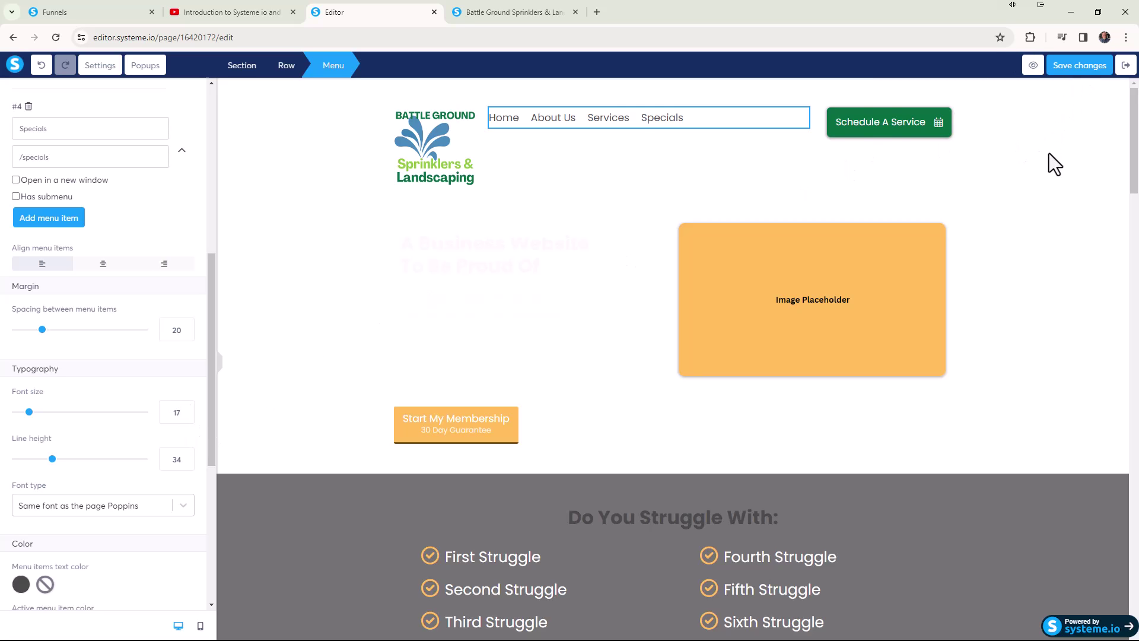
pyautogui.click(1072, 154)
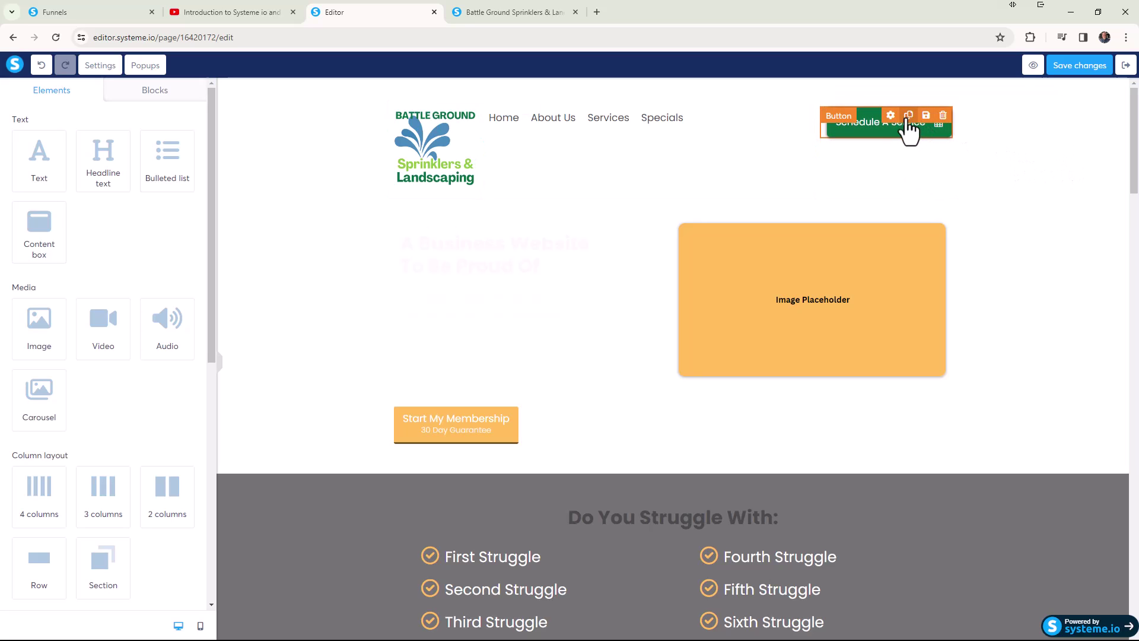
# Save the header's Schedule A Service button as a reusable block titled "Button - Schedule A Service"
pyautogui.click(926, 116)
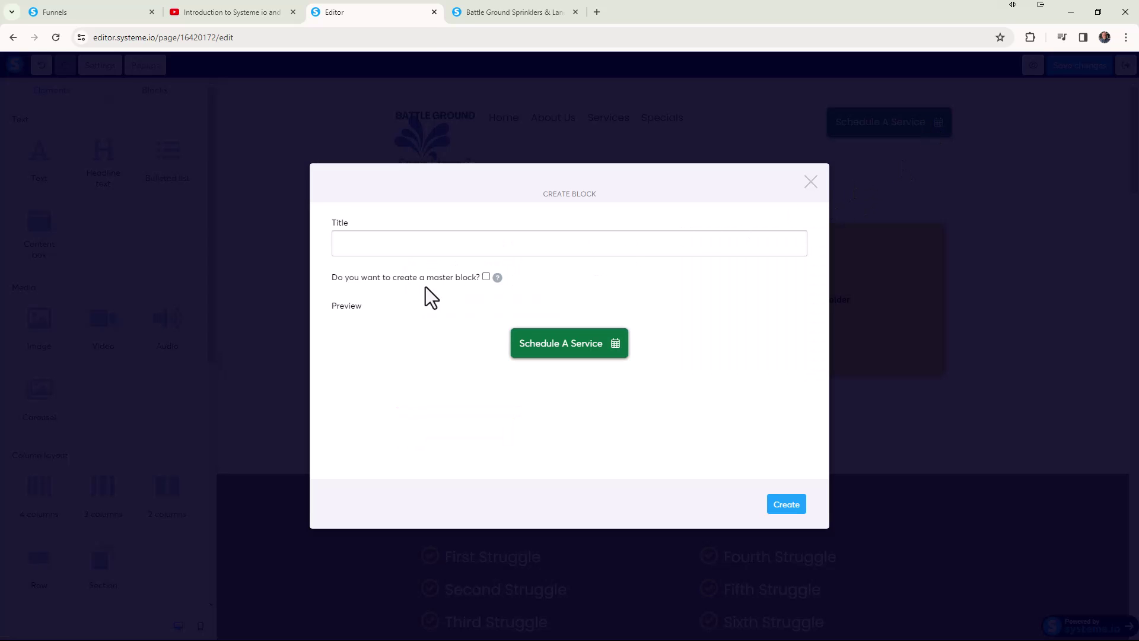
pyautogui.click(404, 248)
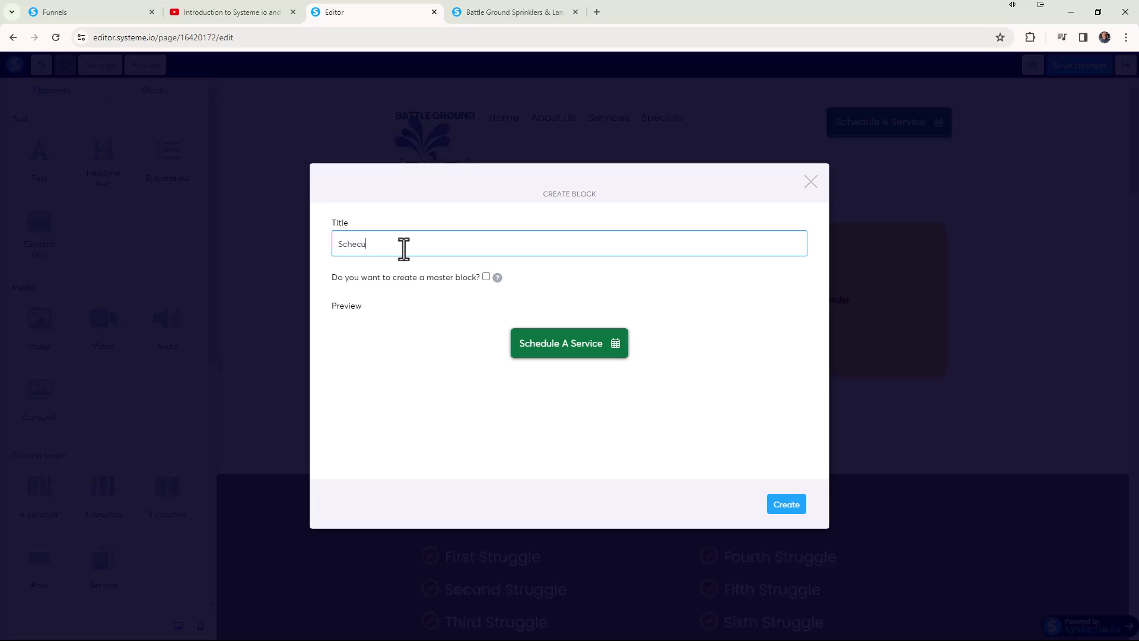
pyautogui.press('BackSpace')
pyautogui.press('BackSpace')
pyautogui.press('BackSpace')
pyautogui.press('BackSpace')
pyautogui.press('BackSpace')
pyautogui.press('BackSpace')
pyautogui.press('BackSpace')
pyautogui.click(788, 507)
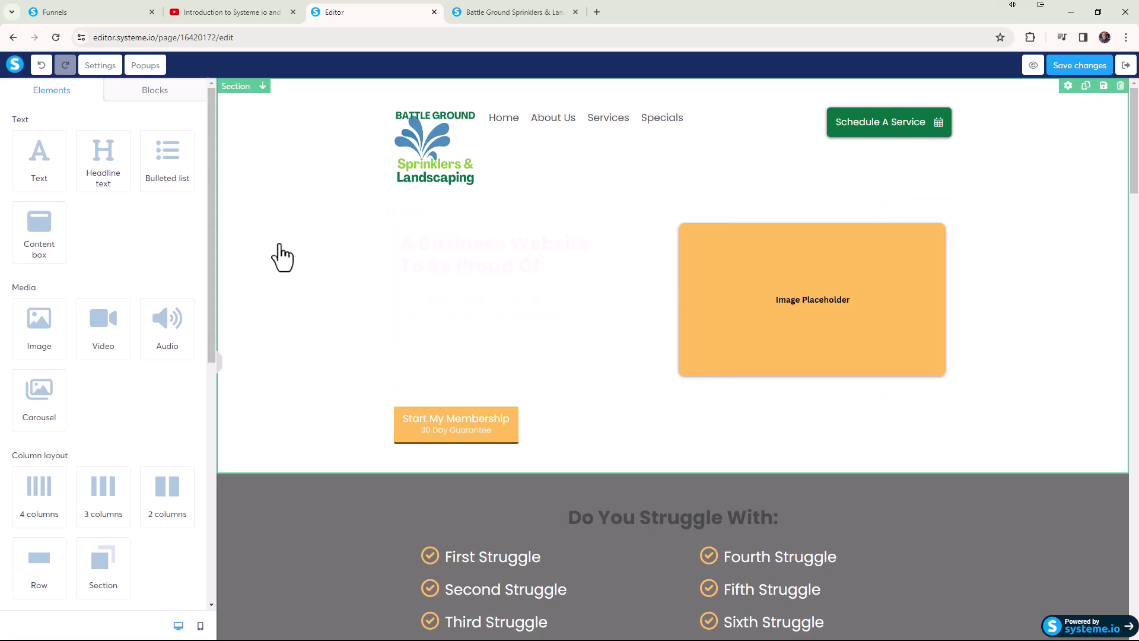
# Open the list of saved blocks and delete the stray Schedule A Service button at the bottom of the page footer
pyautogui.click(158, 99)
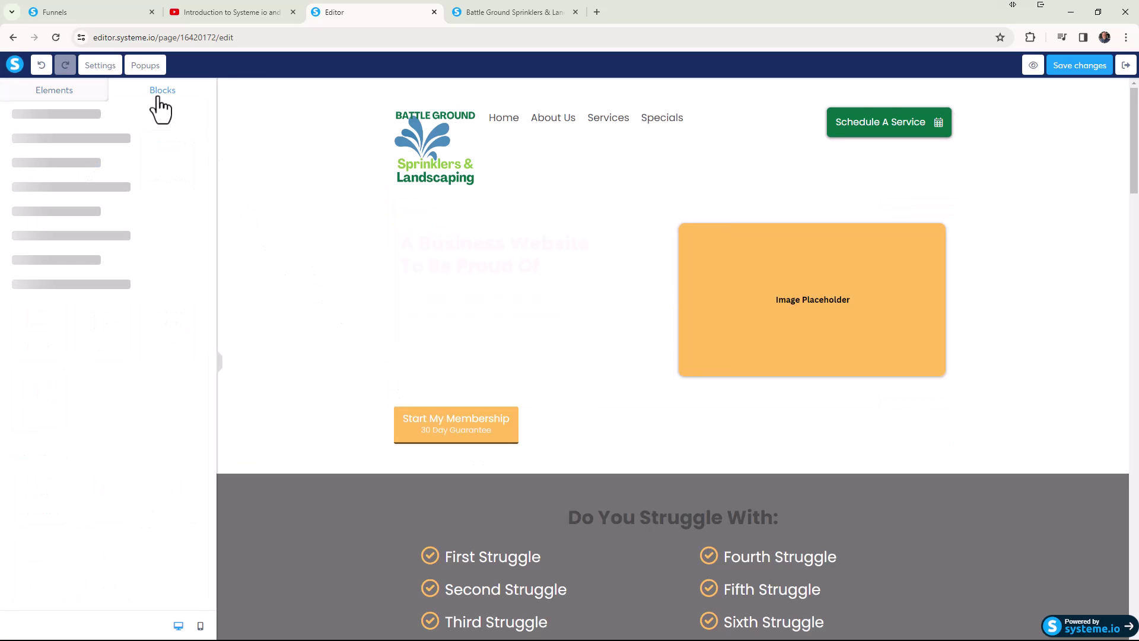
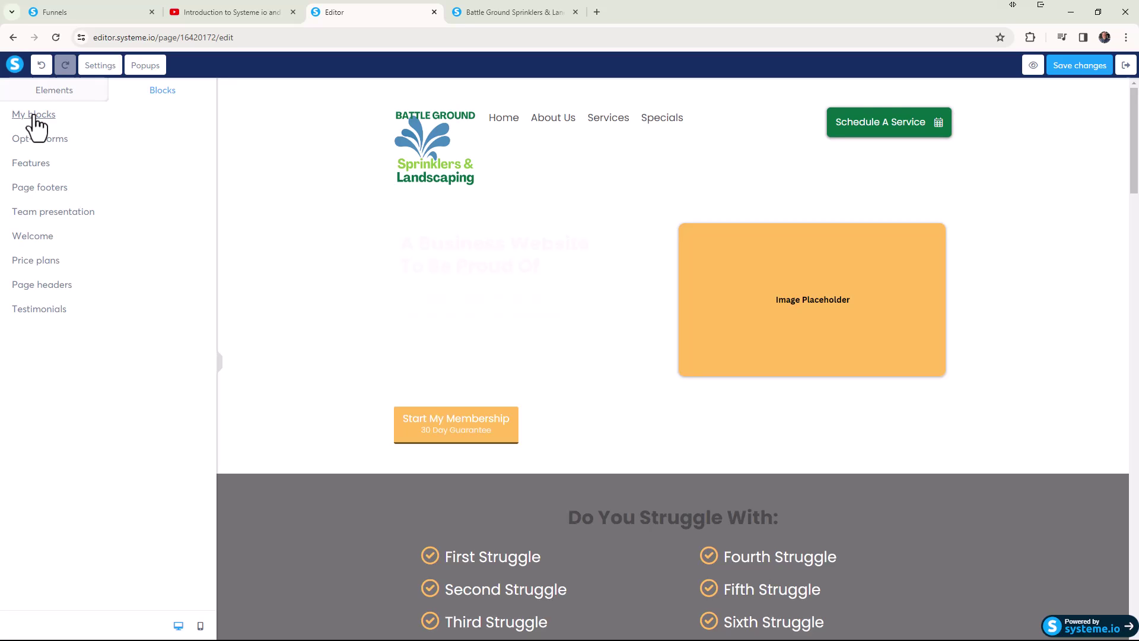
pyautogui.click(35, 115)
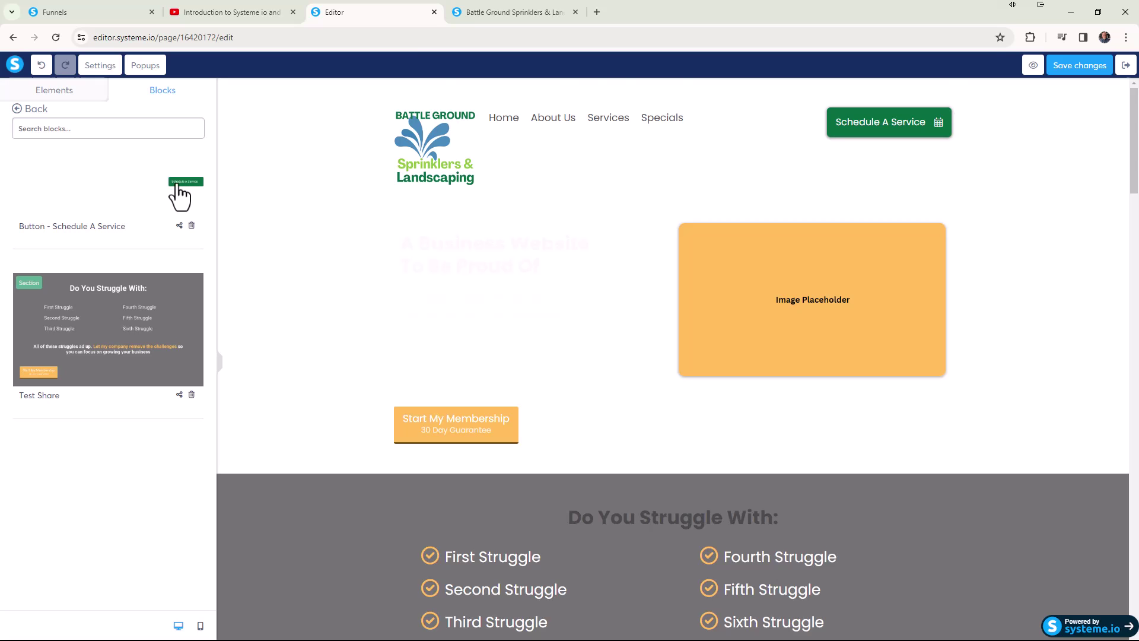
pyautogui.scroll(-20, 178, 195)
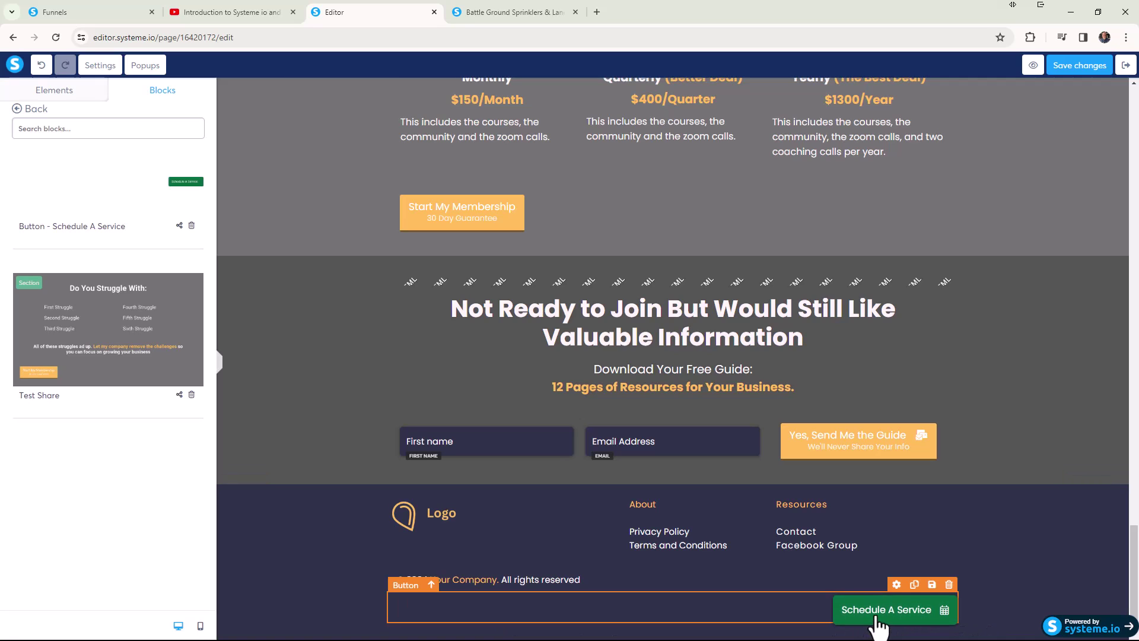
pyautogui.click(949, 584)
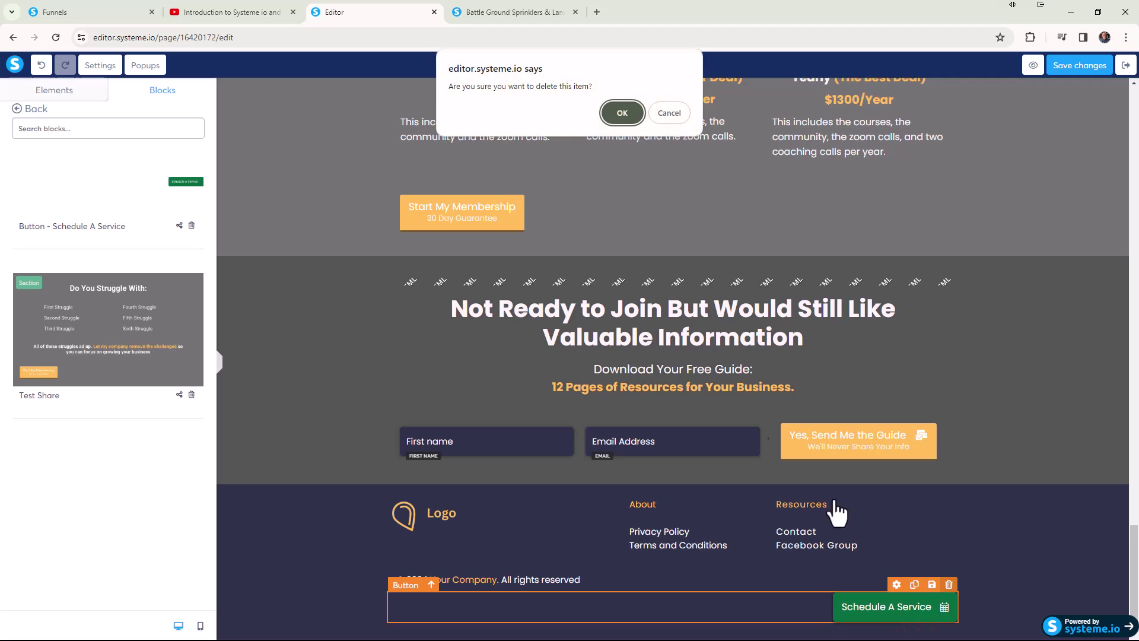
pyautogui.click(621, 112)
pyautogui.scroll(15, 491, 276)
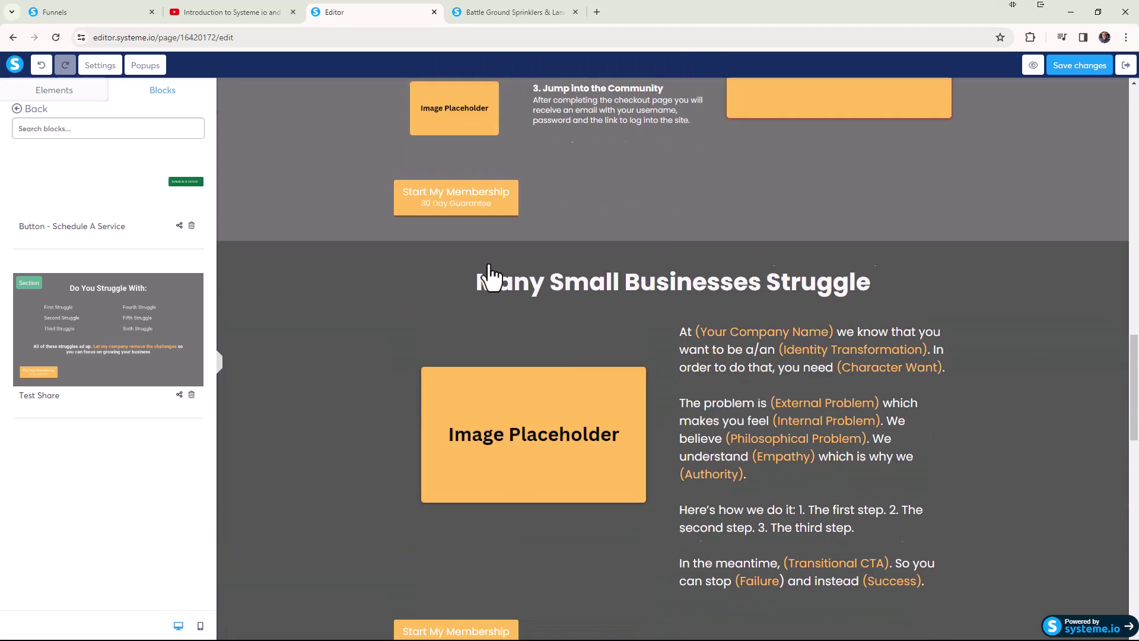
# Place the saved Schedule A Service button block in the hero section, between the image row and the Start My Membership button
pyautogui.moveTo(189, 185); pyautogui.dragTo(527, 392)
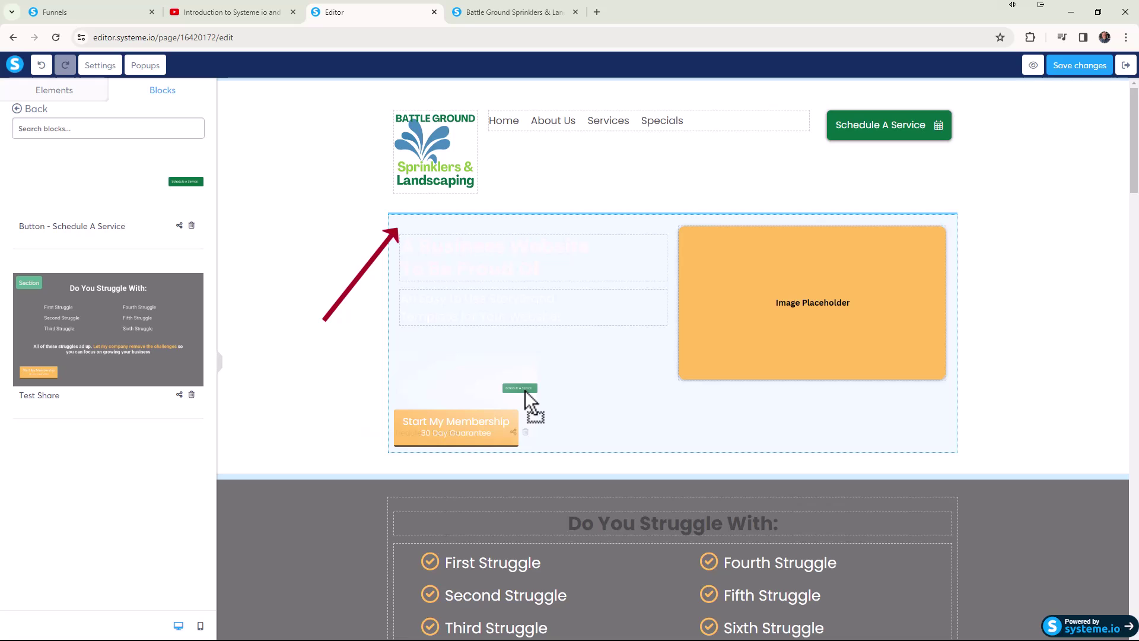
pyautogui.moveTo(526, 390)
pyautogui.mouseDown()
pyautogui.moveTo(538, 337)
pyautogui.moveTo(539, 215)
pyautogui.mouseUp()
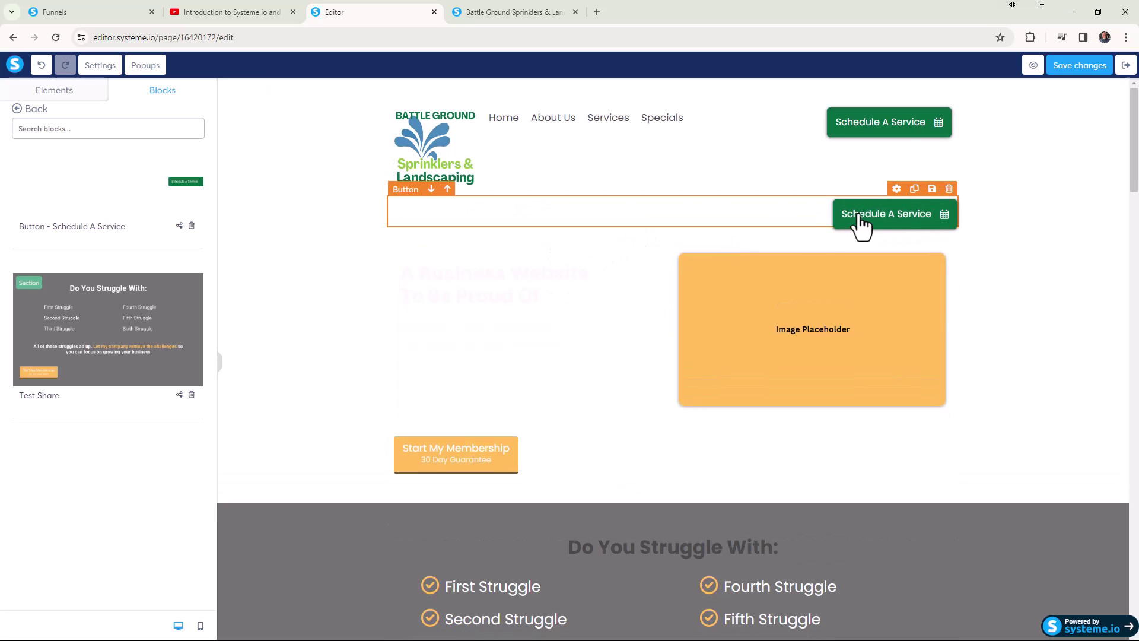
pyautogui.moveTo(861, 225); pyautogui.dragTo(832, 446)
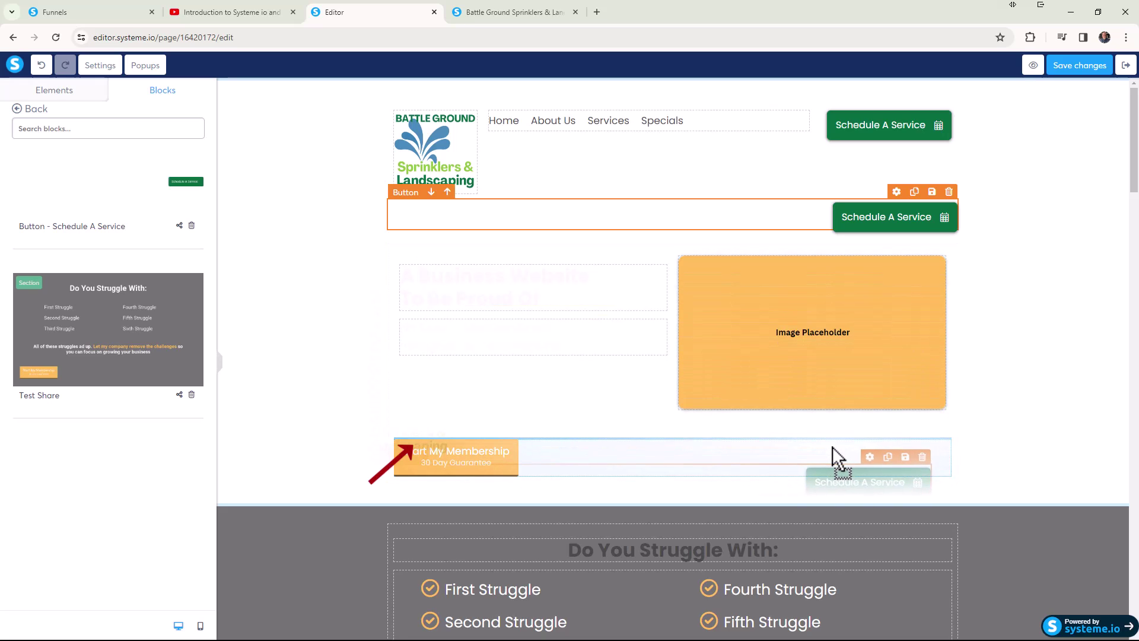
pyautogui.moveTo(831, 447); pyautogui.dragTo(832, 446)
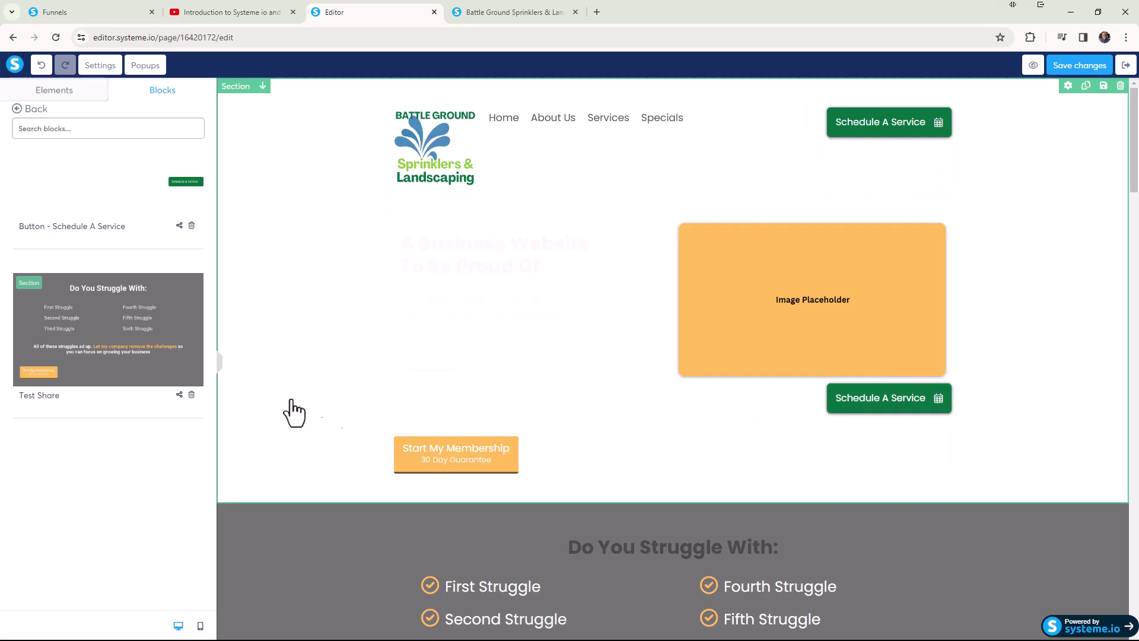
# Align the hero section's new Schedule A Service button to the left
pyautogui.click(842, 410)
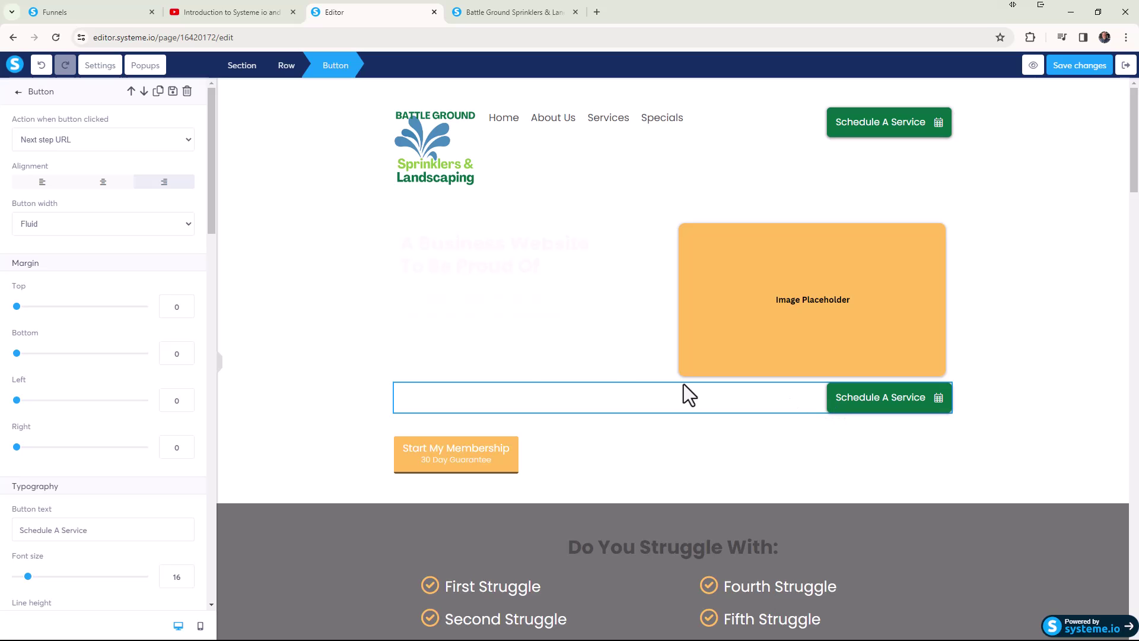
pyautogui.moveTo(213, 219); pyautogui.dragTo(187, 216)
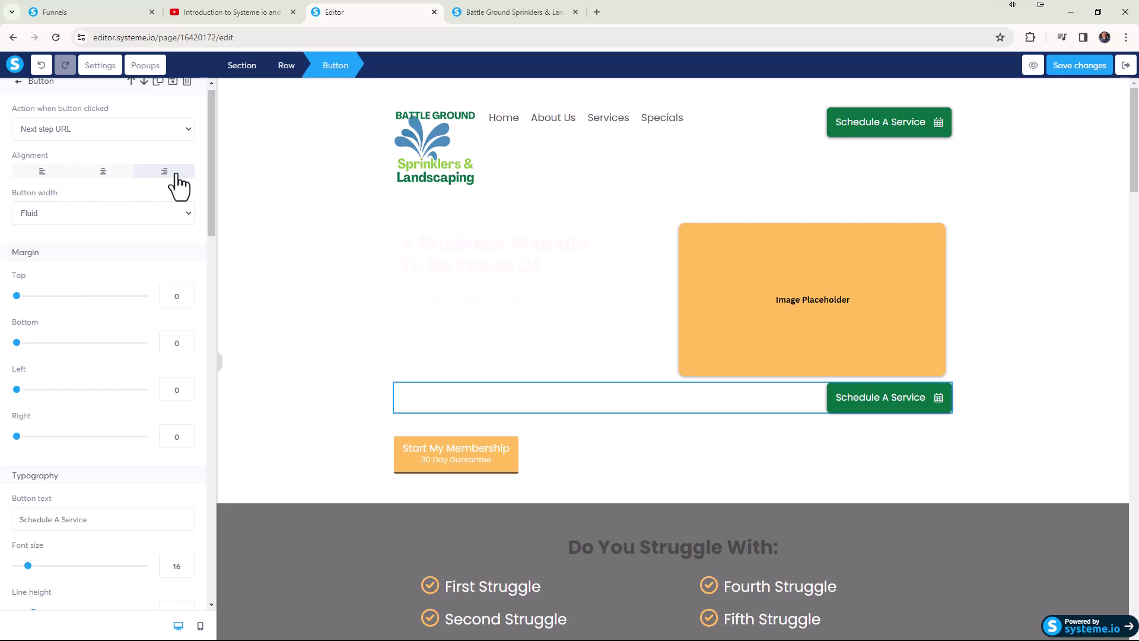
pyautogui.click(39, 175)
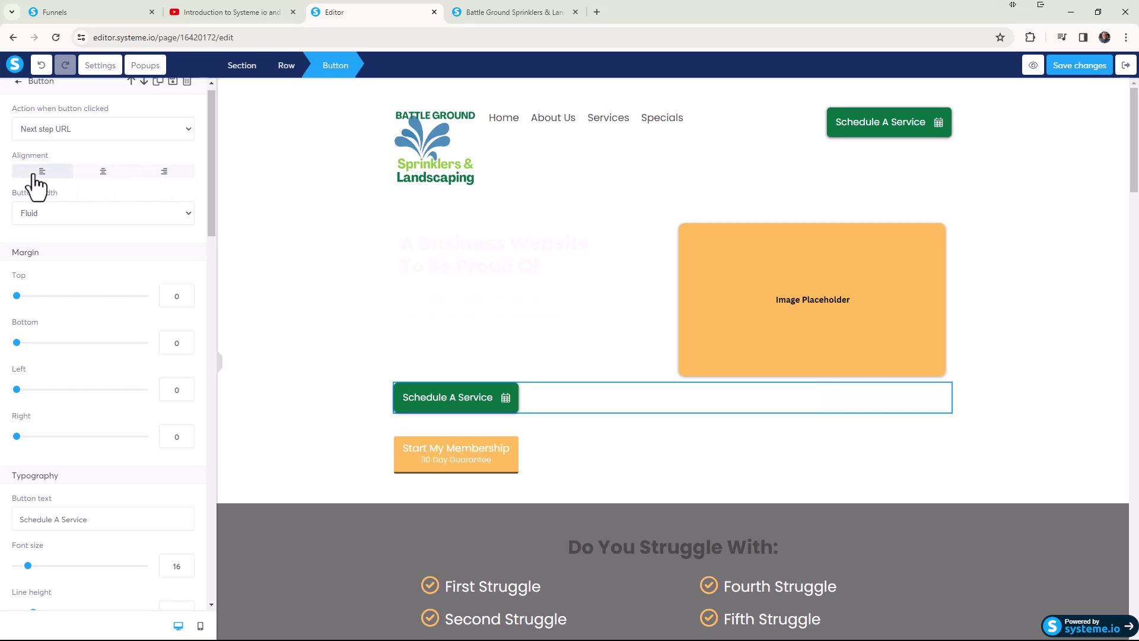
# Delete the Start My Membership button from the hero section
pyautogui.click(436, 452)
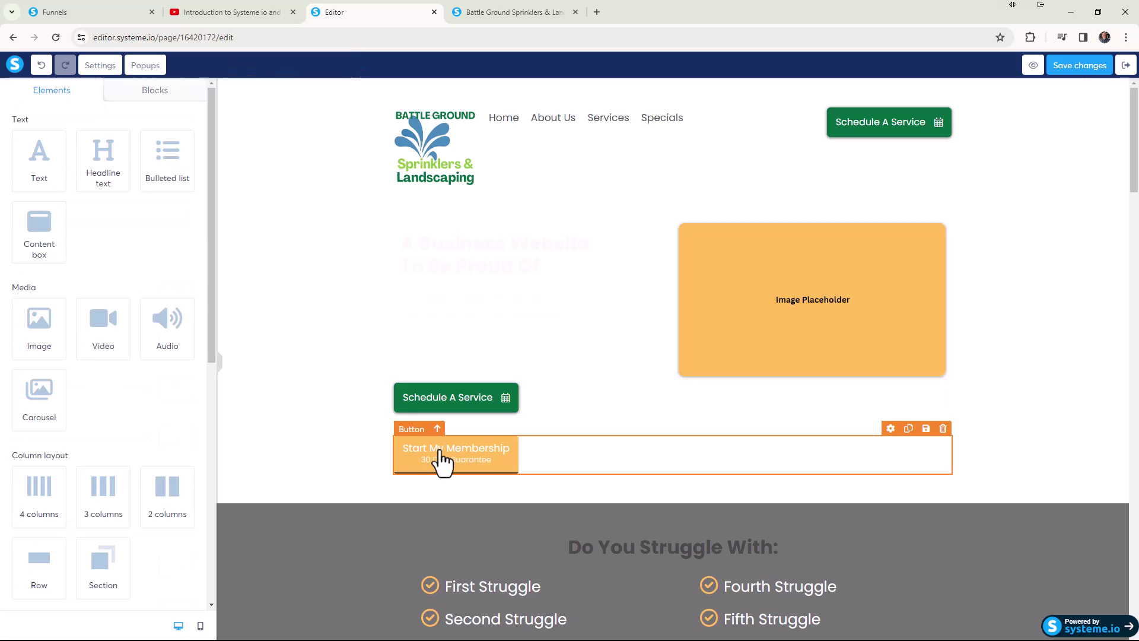
pyautogui.click(943, 431)
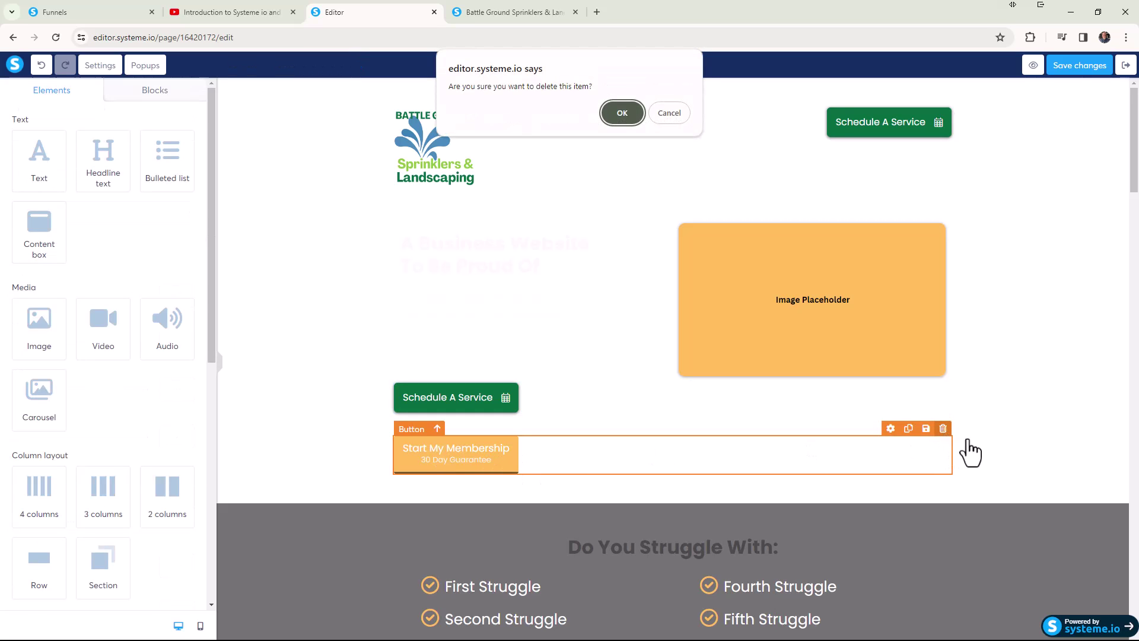
pyautogui.click(633, 114)
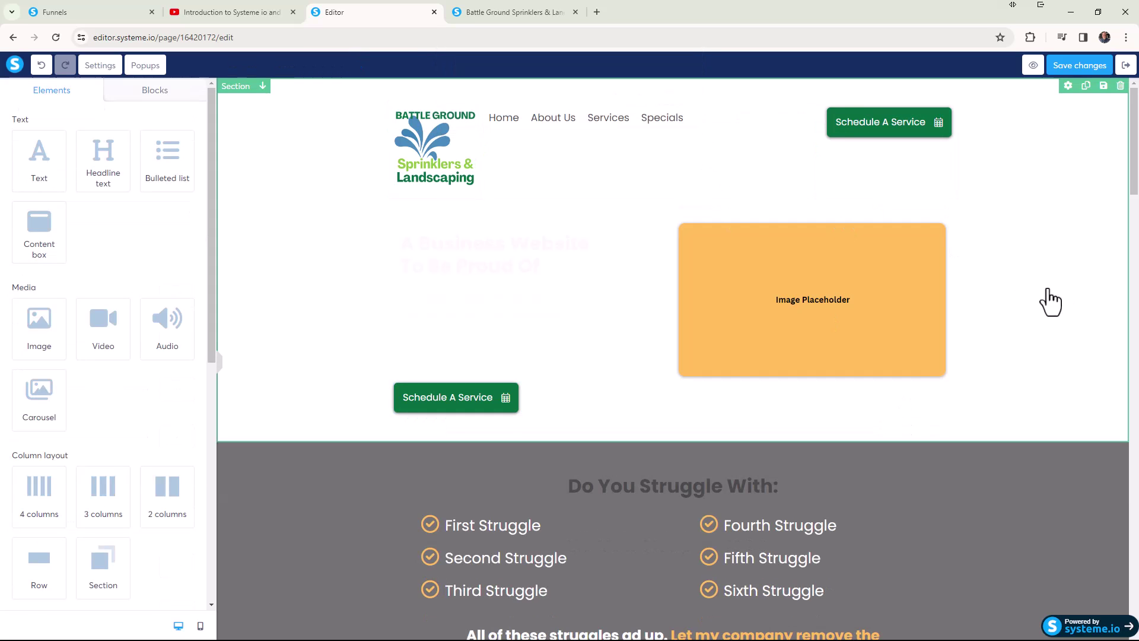
# Try a top padding of 31 on the hero section's Schedule A Service button, and set it back to 15
pyautogui.click(1072, 311)
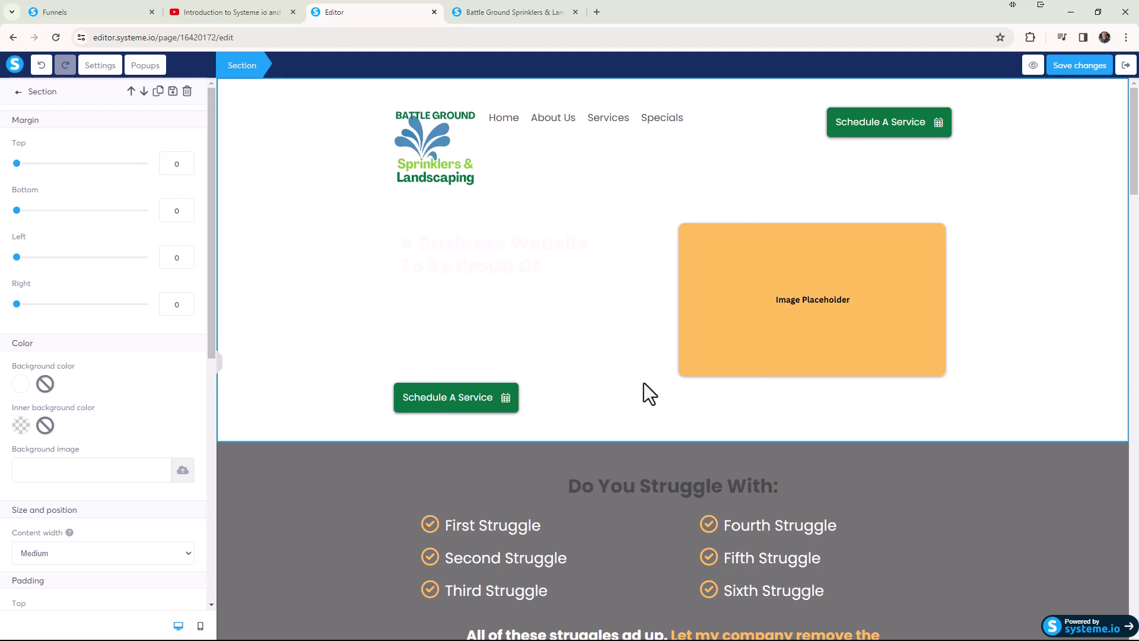
pyautogui.click(481, 397)
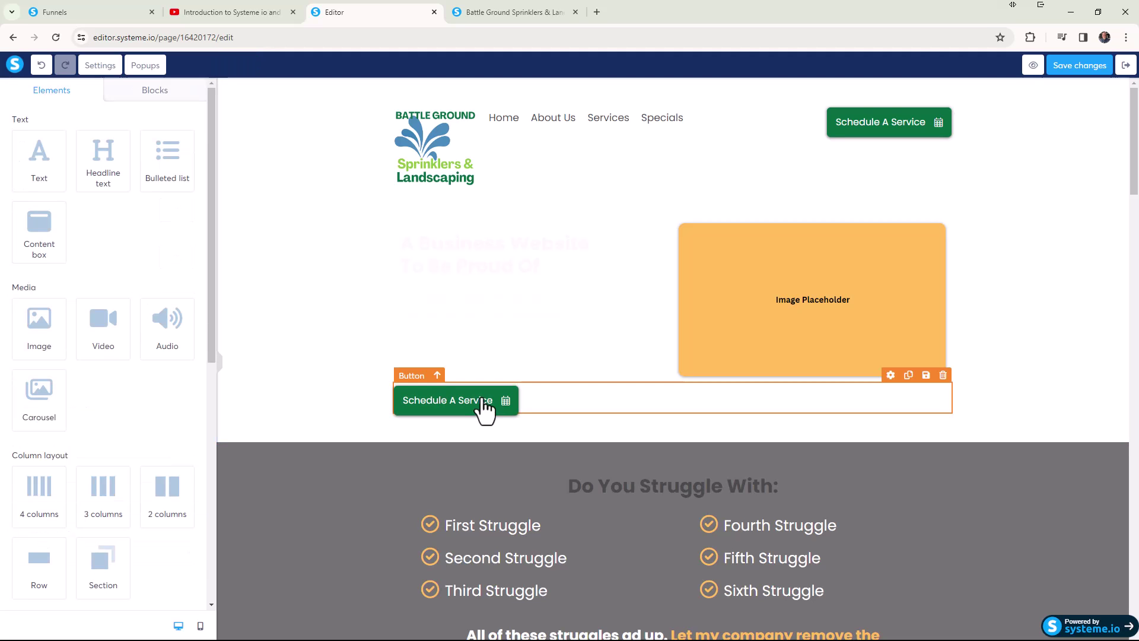
pyautogui.click(431, 400)
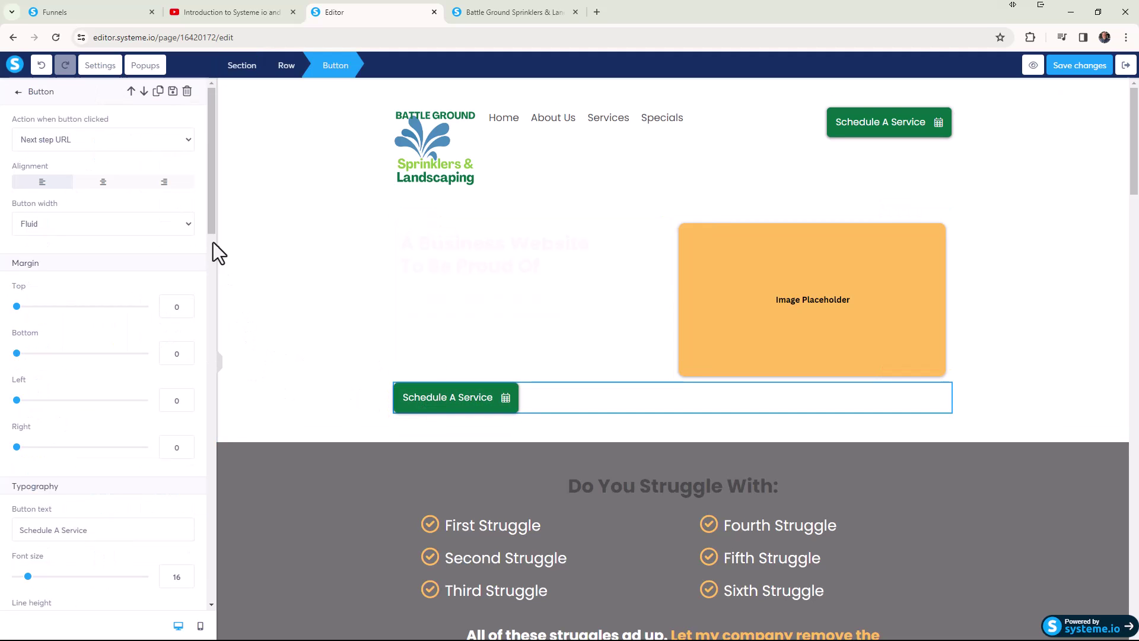
pyautogui.moveTo(213, 230); pyautogui.dragTo(237, 409)
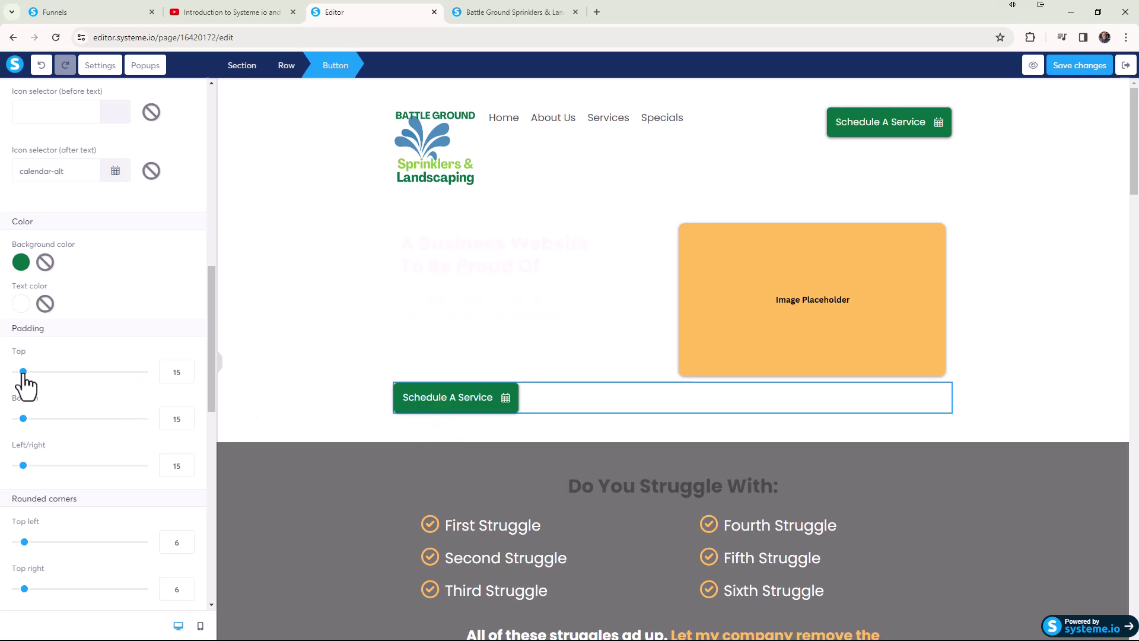
pyautogui.moveTo(25, 372); pyautogui.dragTo(30, 372)
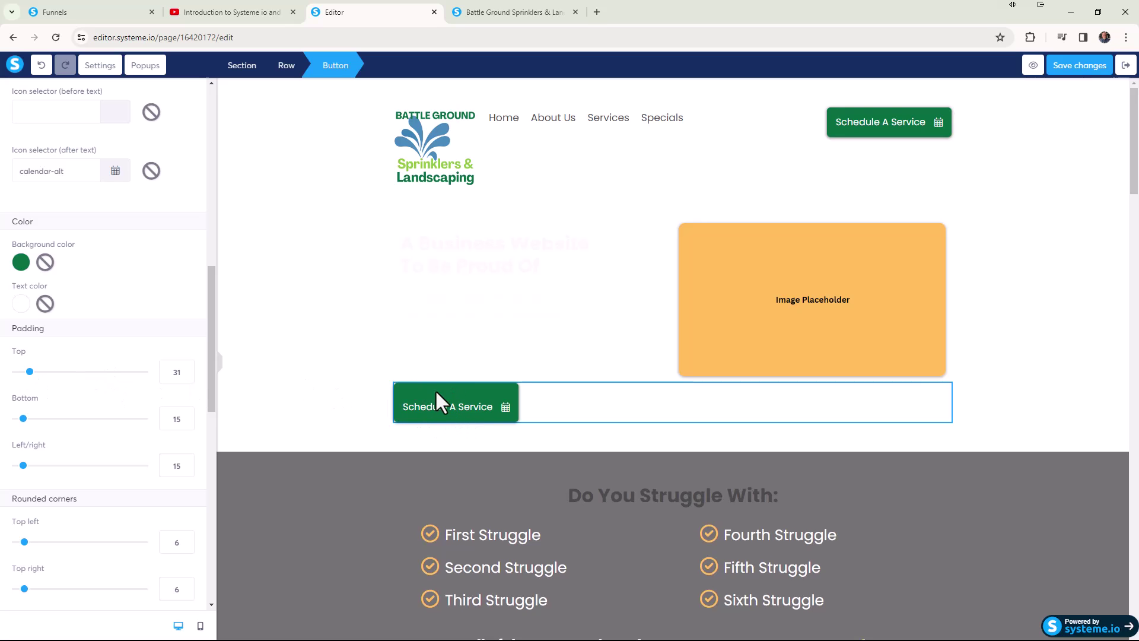
pyautogui.click(187, 375)
pyautogui.click(186, 375)
pyautogui.click(186, 375)
pyautogui.click(186, 375)
pyautogui.click(186, 375)
pyautogui.click(186, 375)
pyautogui.click(186, 375)
pyautogui.click(187, 375)
pyautogui.click(186, 375)
pyautogui.click(186, 375)
pyautogui.click(187, 375)
pyautogui.click(186, 375)
pyautogui.click(186, 375)
pyautogui.click(186, 375)
pyautogui.click(186, 375)
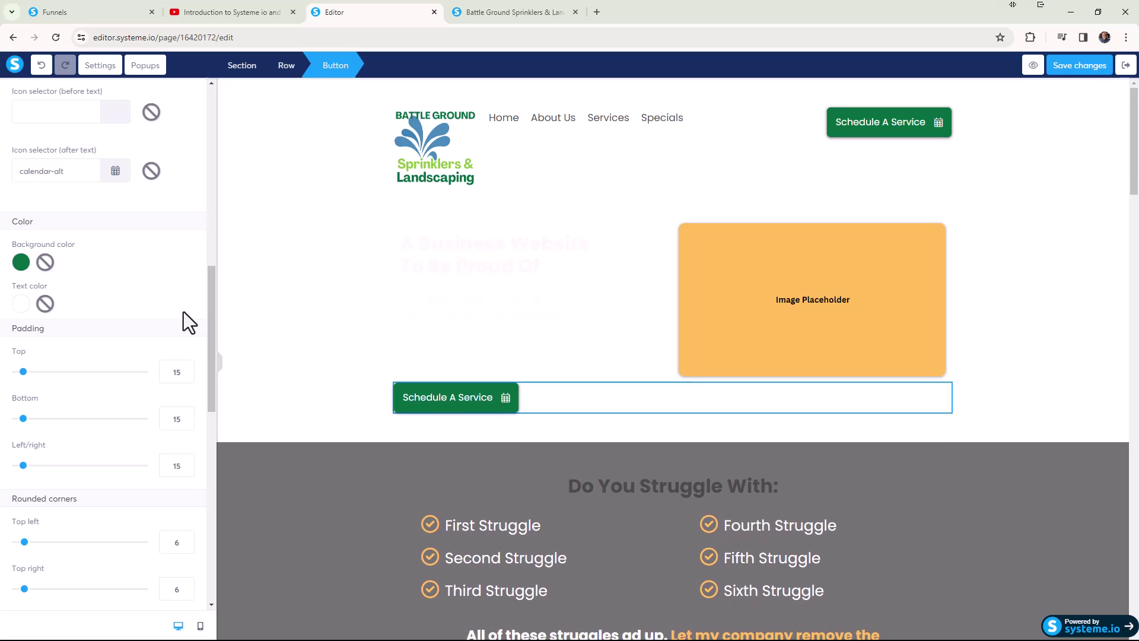
# Add a small top margin to the hero section's Schedule A Service button and deselect it
pyautogui.scroll(4, 185, 309)
pyautogui.scroll(2, 208, 305)
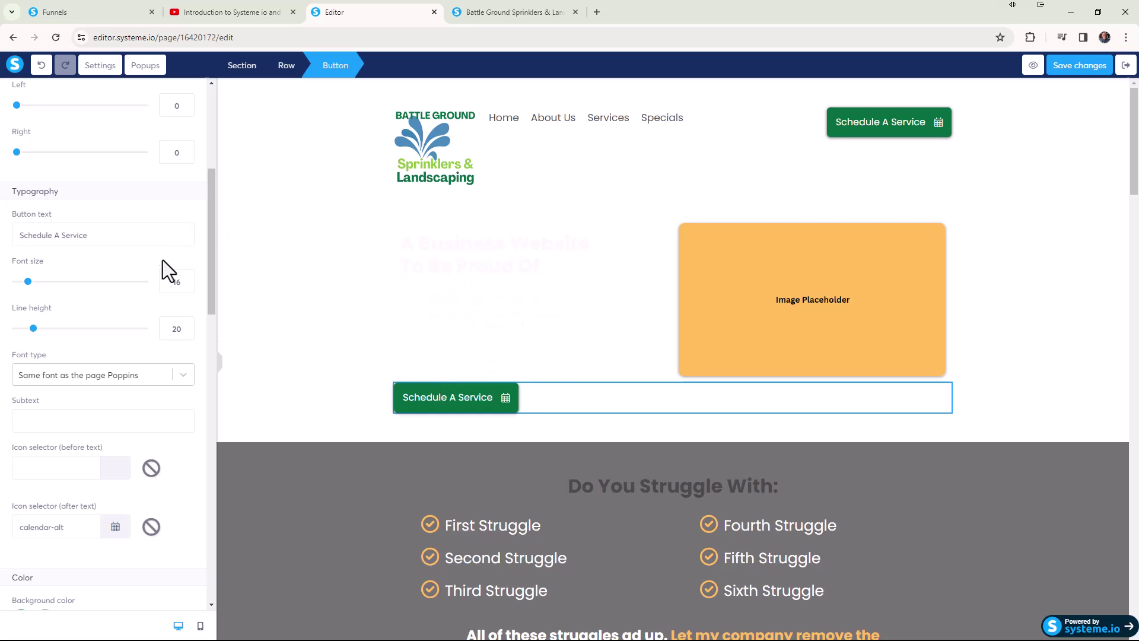
pyautogui.scroll(4, 152, 287)
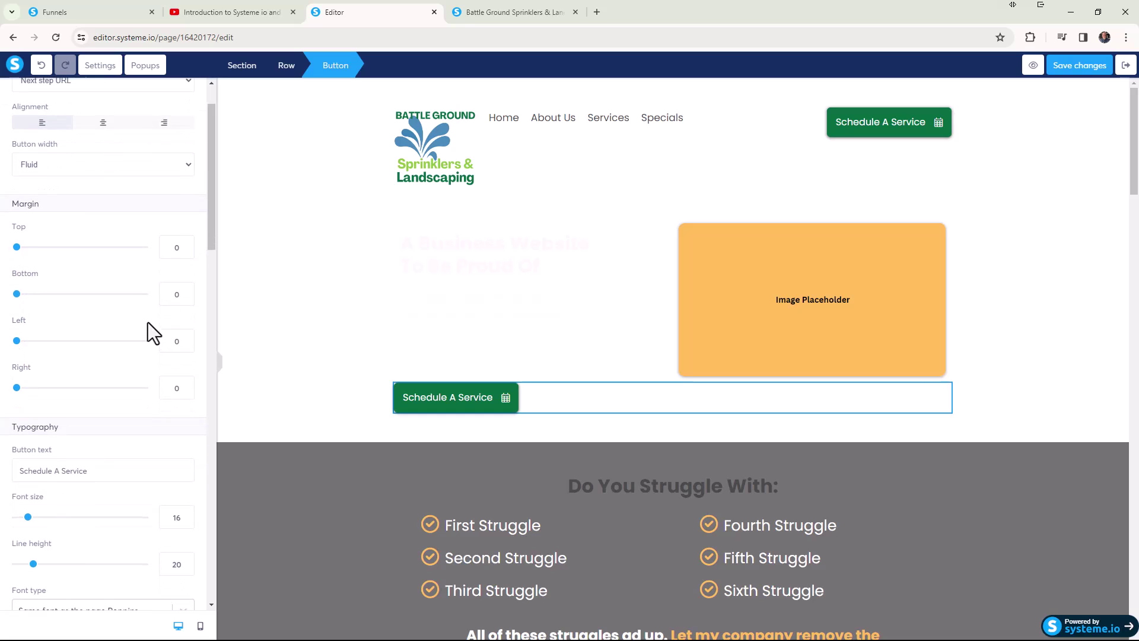
pyautogui.click(187, 244)
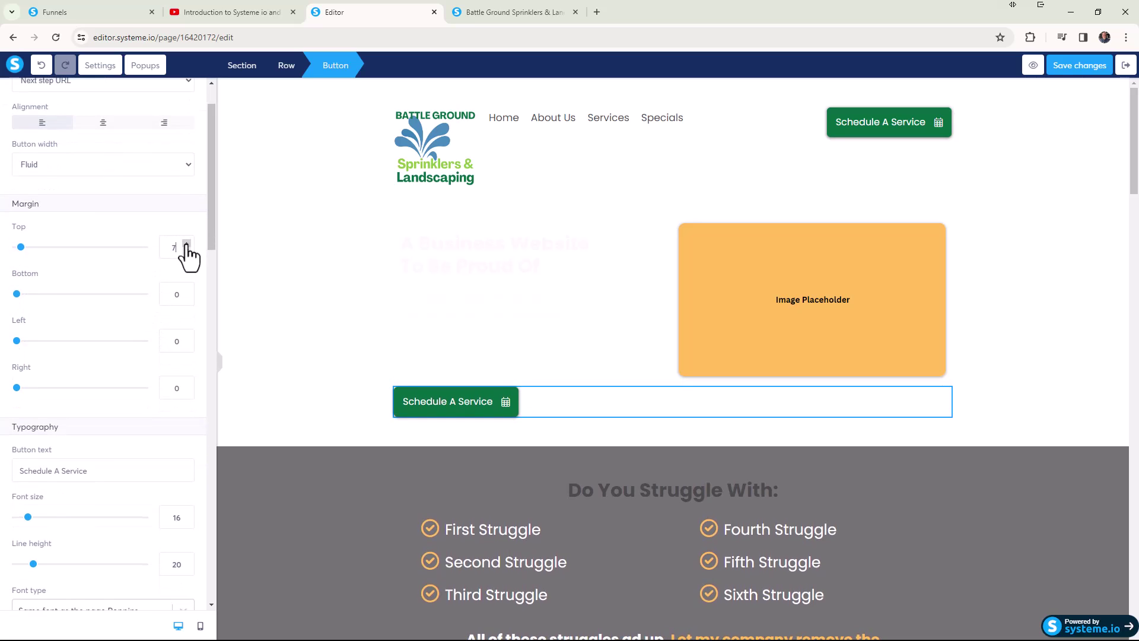
pyautogui.click(186, 244)
pyautogui.click(186, 245)
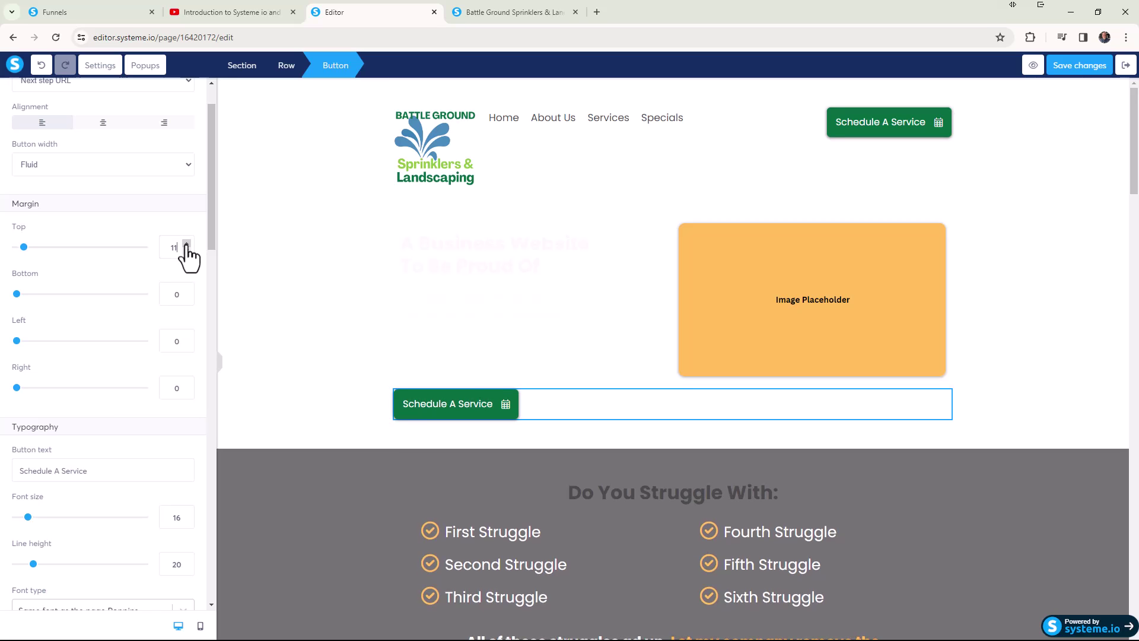
pyautogui.click(273, 328)
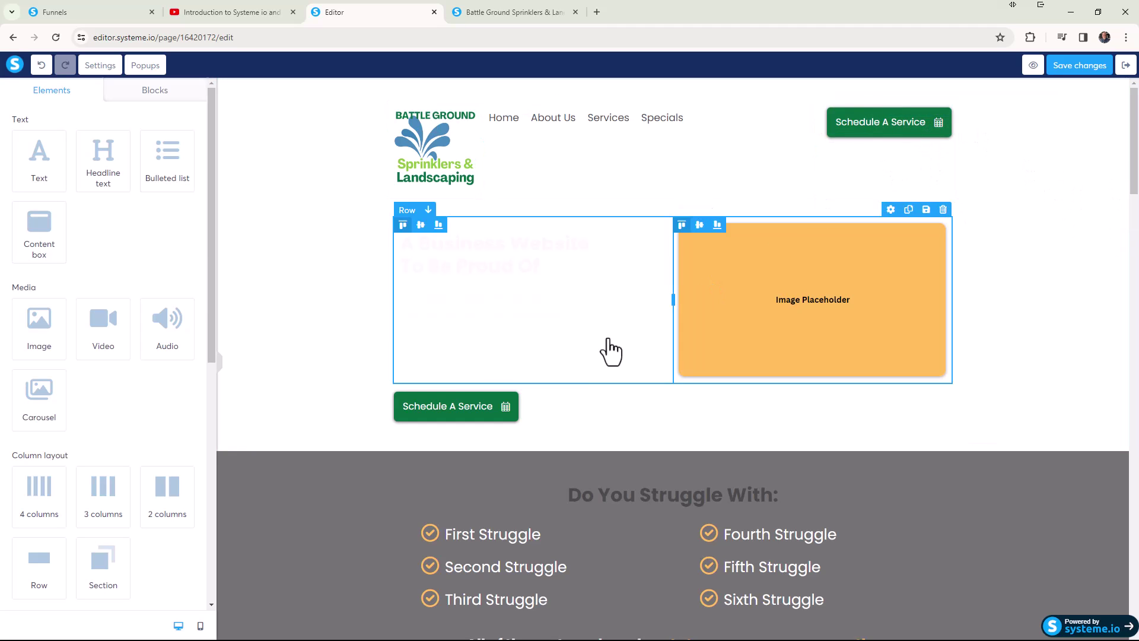
pyautogui.scroll(-4, 469, 427)
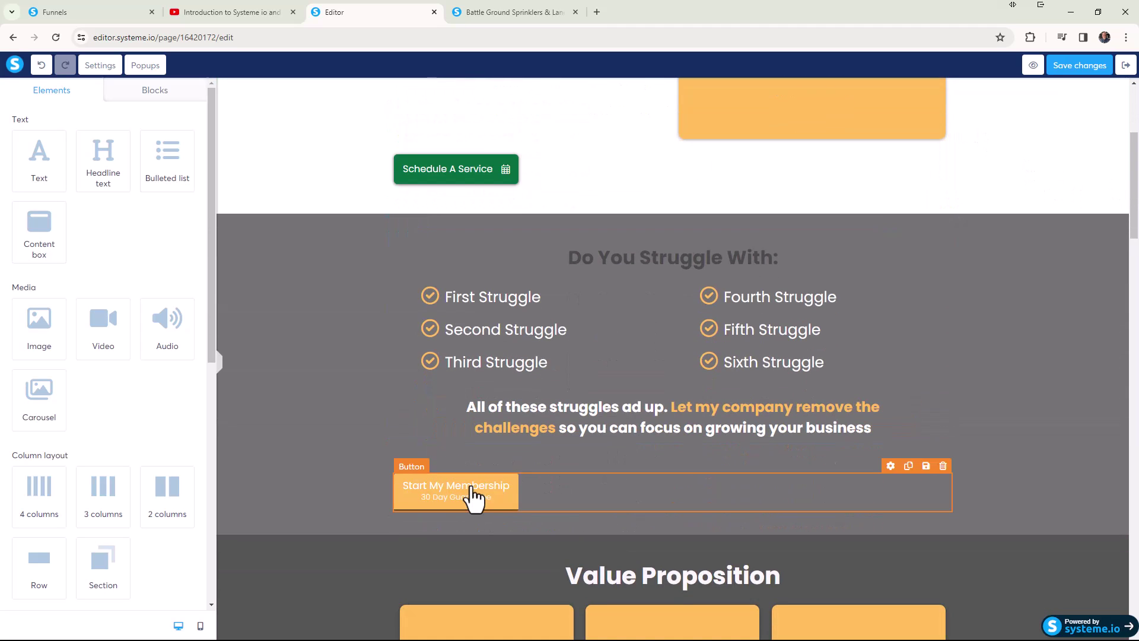
pyautogui.scroll(-1, 474, 494)
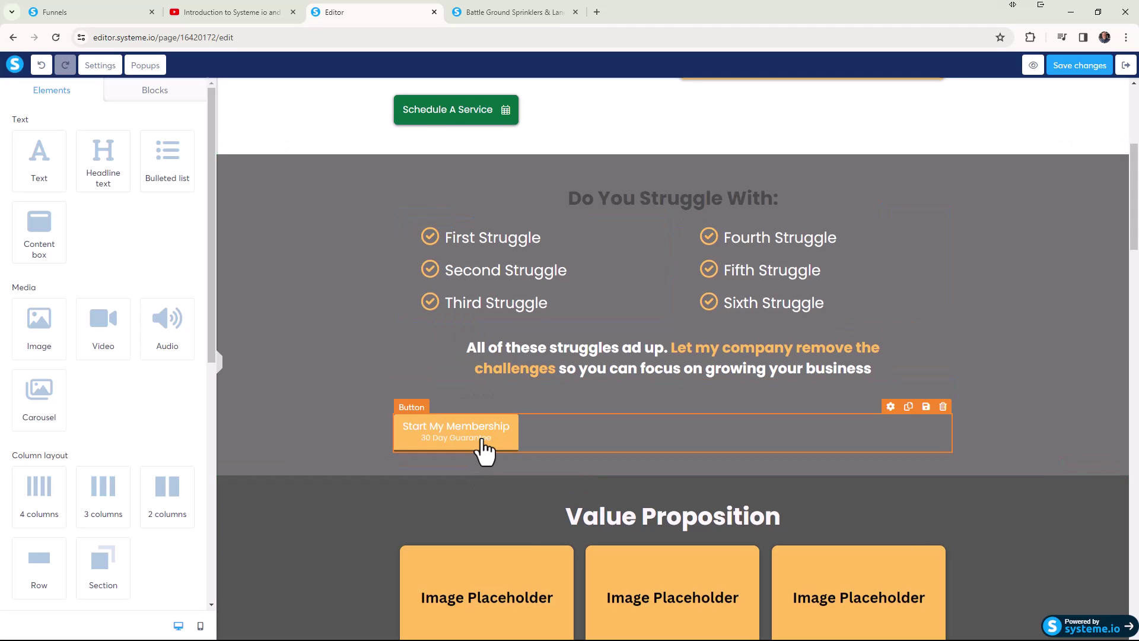
pyautogui.scroll(-10, 486, 450)
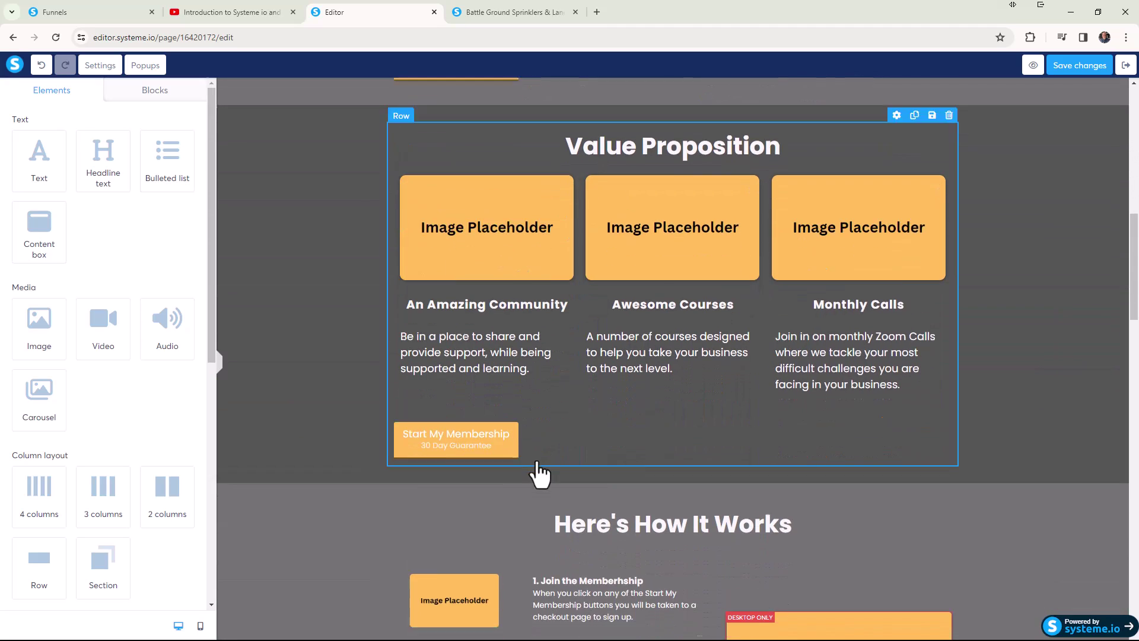
pyautogui.scroll(20, 450, 475)
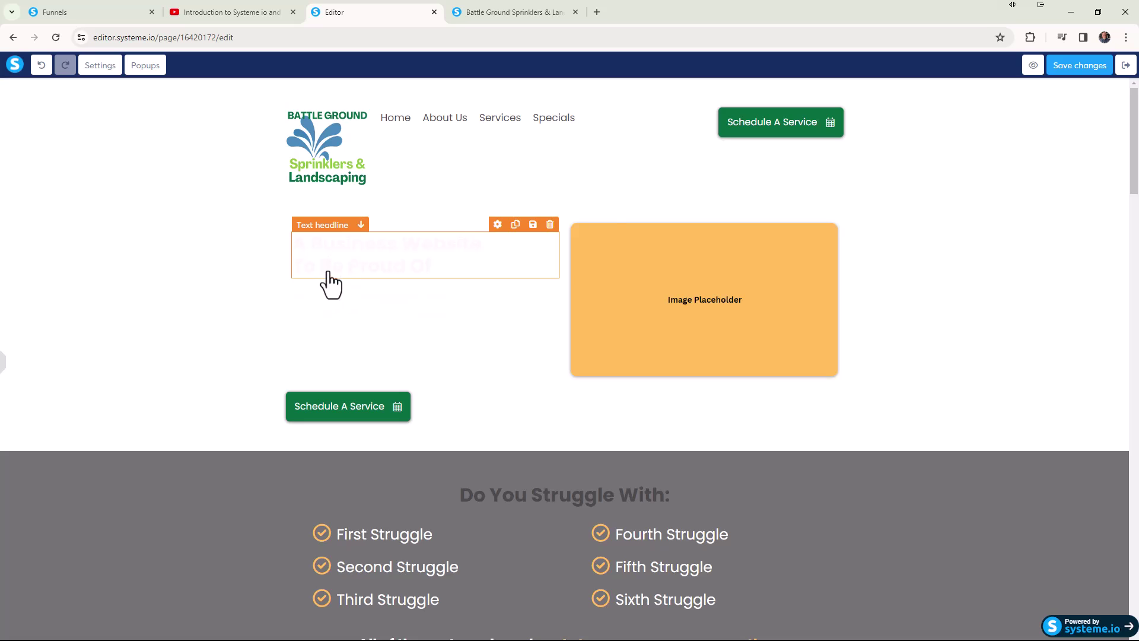
pyautogui.hotkey('alt', 'Tab')
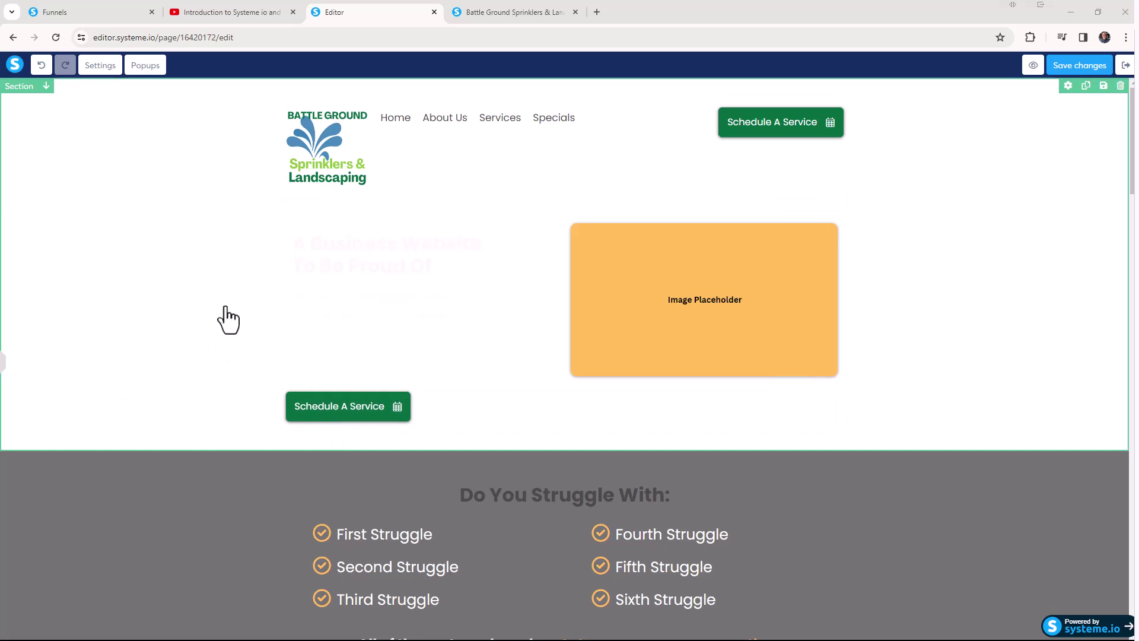
# Recolor all of the hero section's headline text to dark gray 4A4A4A
pyautogui.click(322, 265)
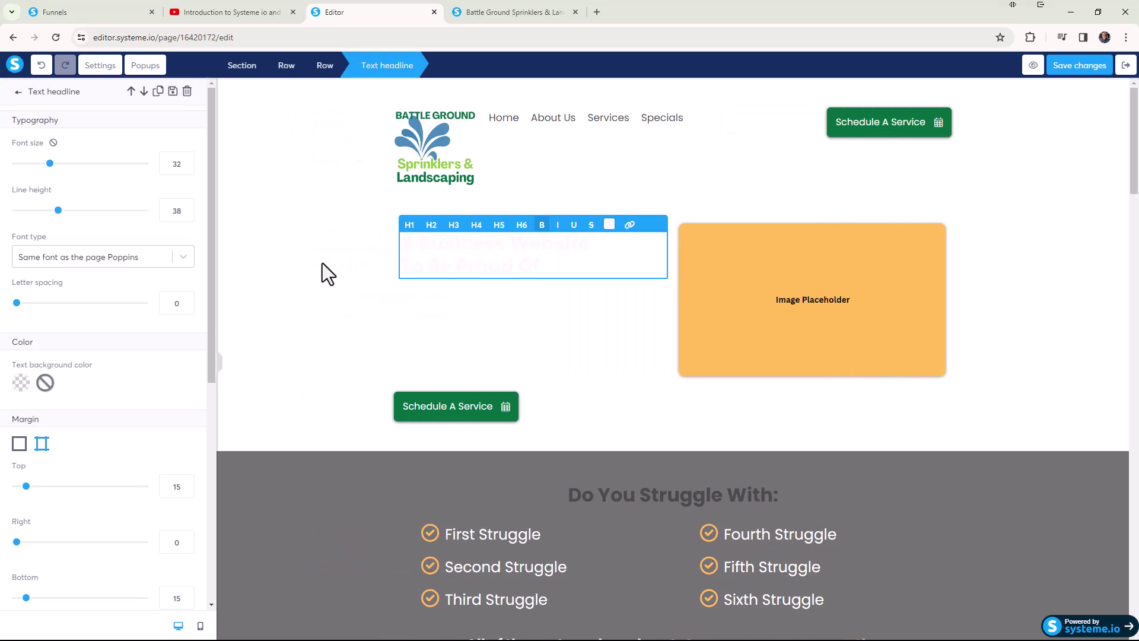
pyautogui.click(322, 265)
pyautogui.tripleClick(460, 264)
pyautogui.click(616, 222)
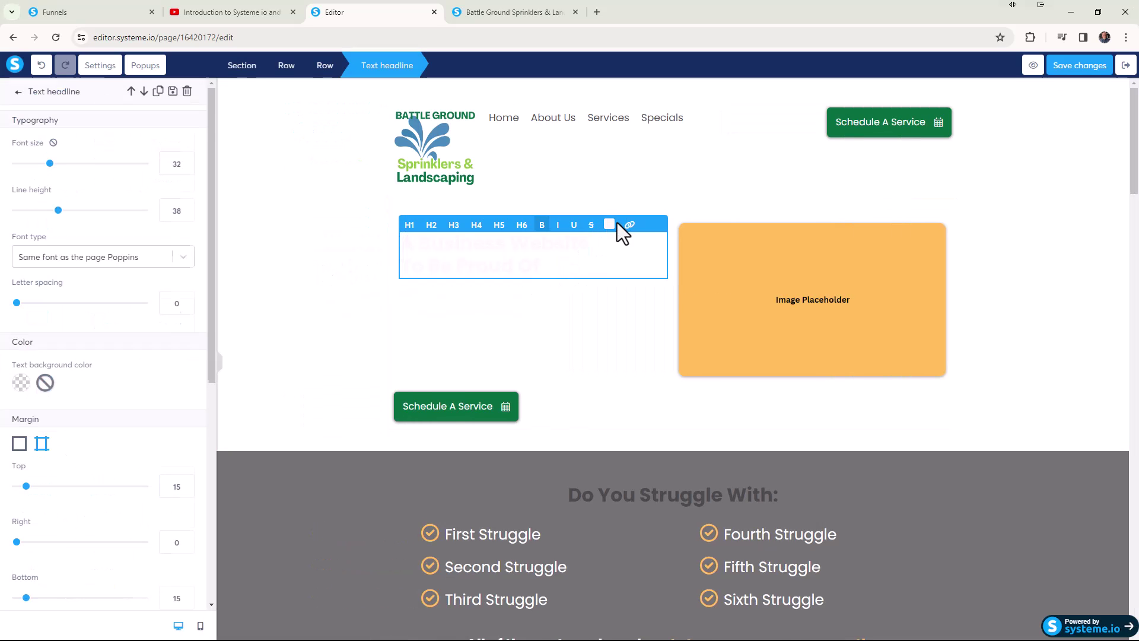
pyautogui.tripleClick(569, 263)
pyautogui.click(570, 257)
pyautogui.moveTo(570, 270); pyautogui.dragTo(400, 238)
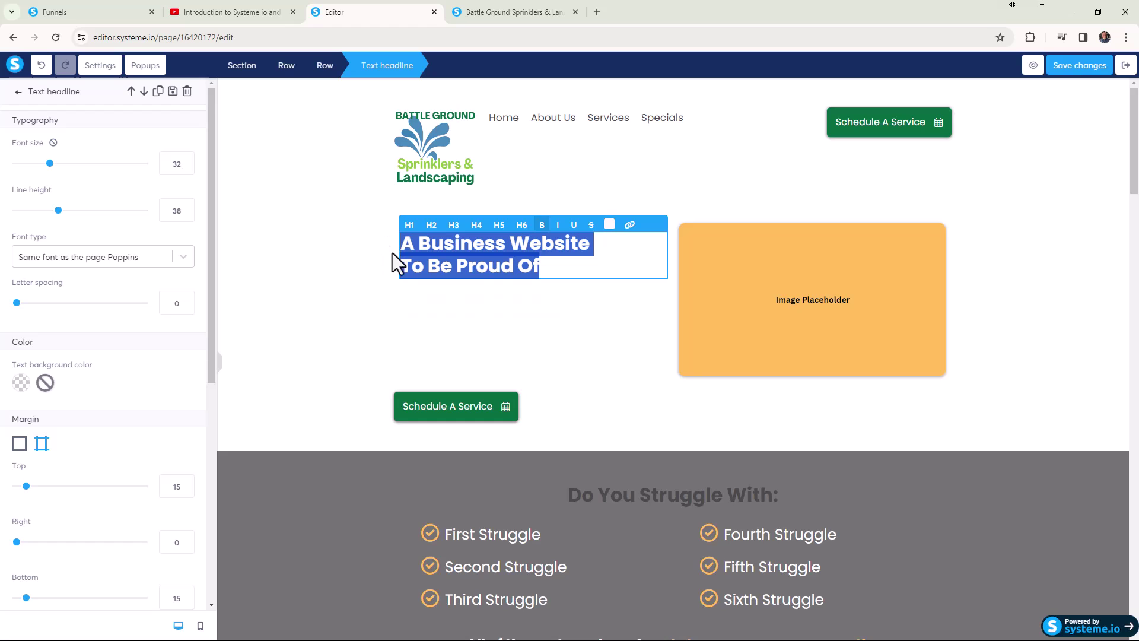
pyautogui.click(608, 226)
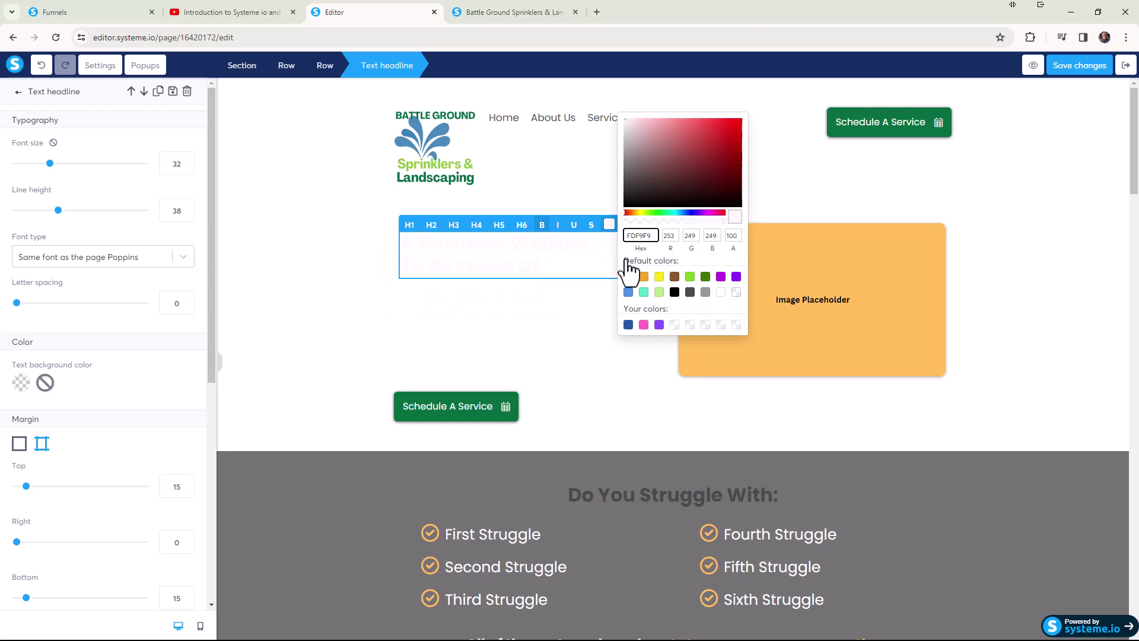
pyautogui.click(690, 294)
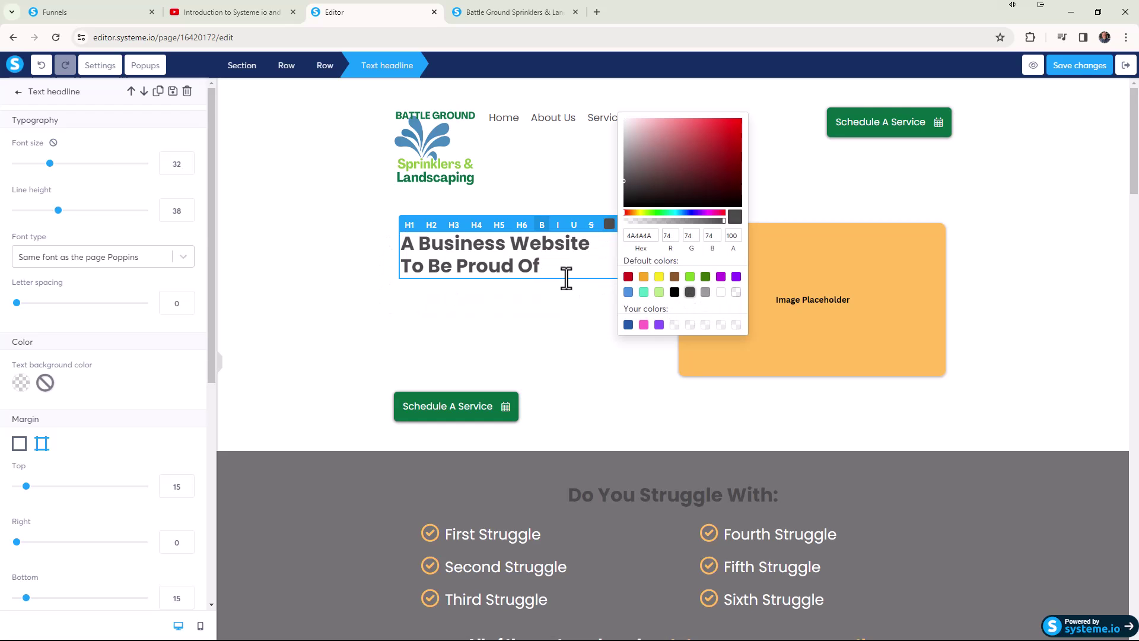
pyautogui.click(371, 245)
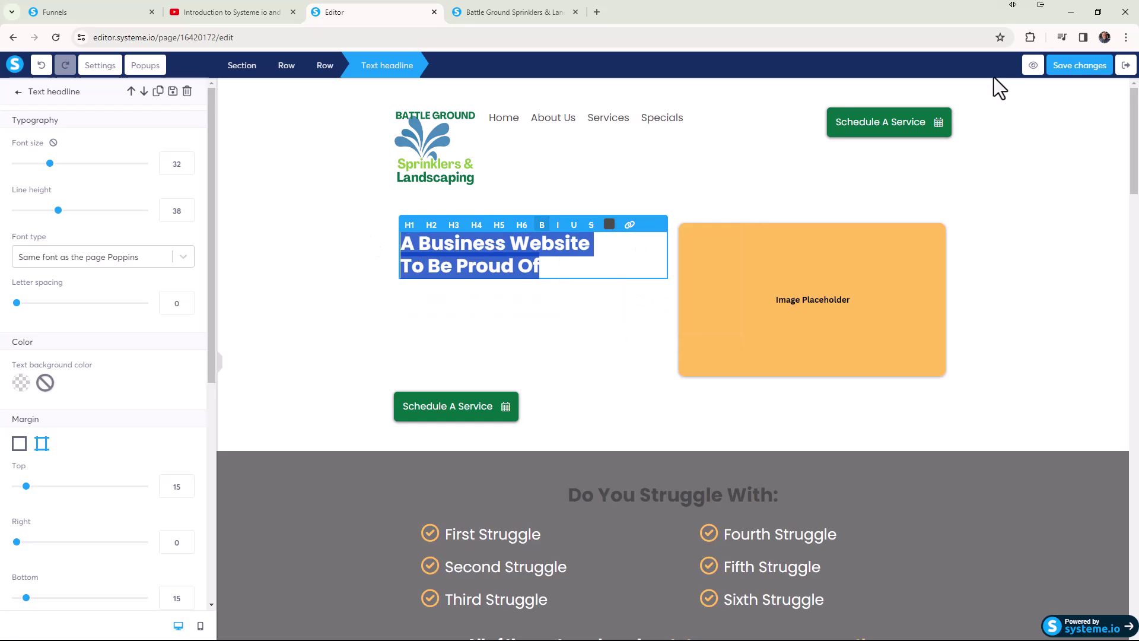
# Replace the hero headline's text with "Keeping Your Sprinklers Running Smoothly" and deselect it
pyautogui.write('Keepoig')
pyautogui.press('BackSpace')
pyautogui.press('BackSpace')
pyautogui.press('BackSpace')
pyautogui.write('ing Your Sprinklers')
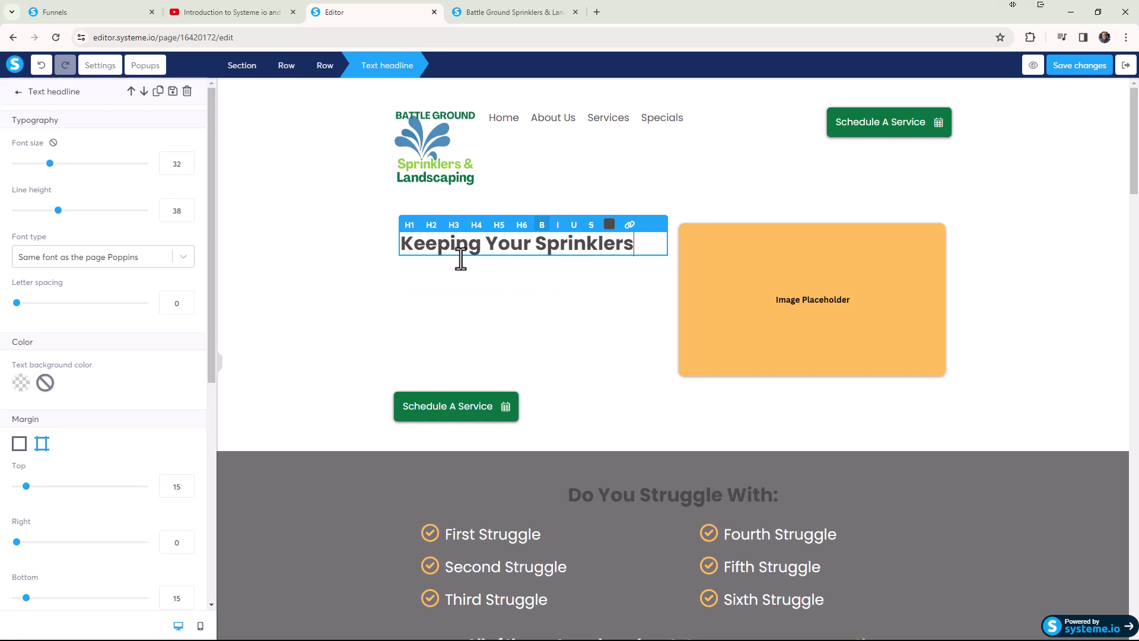
pyautogui.write(' Running S')
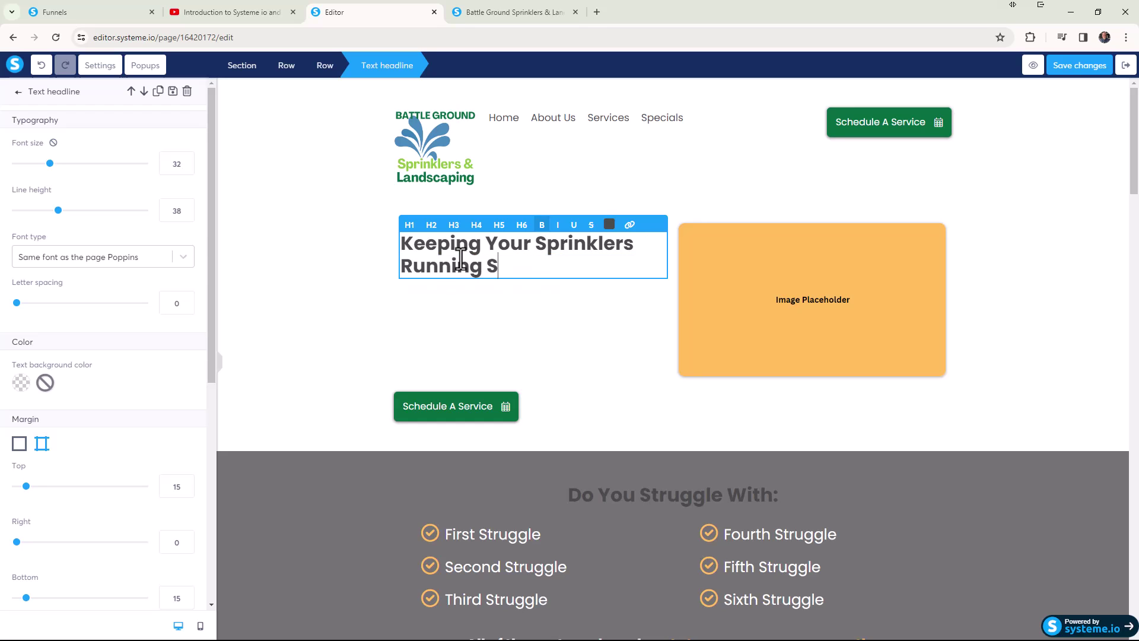
pyautogui.write('moothly')
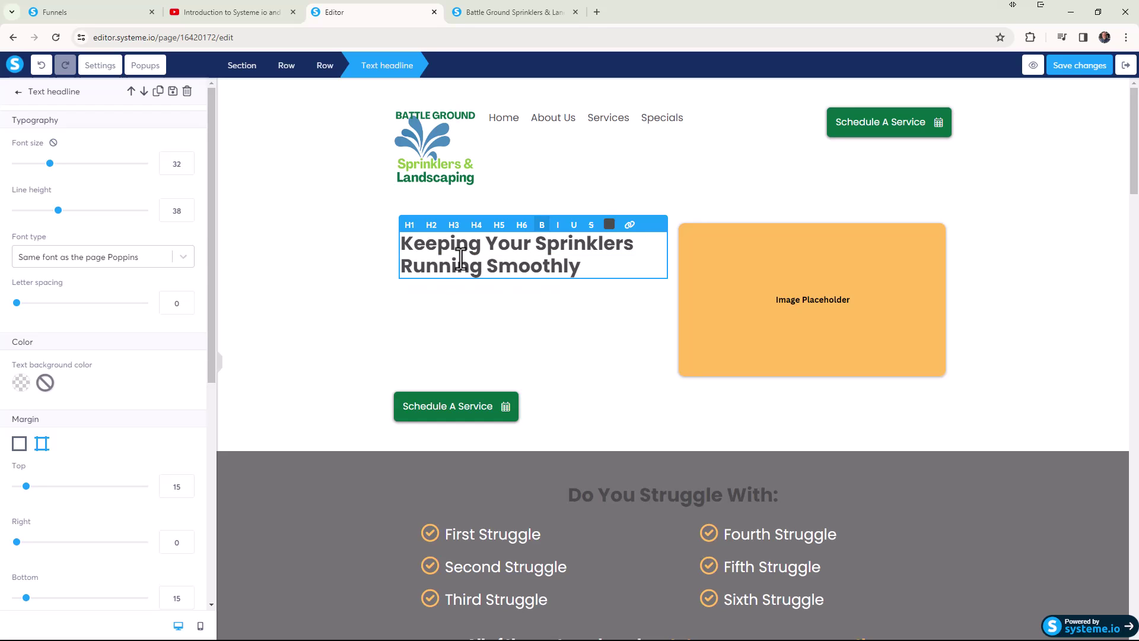
pyautogui.click(492, 299)
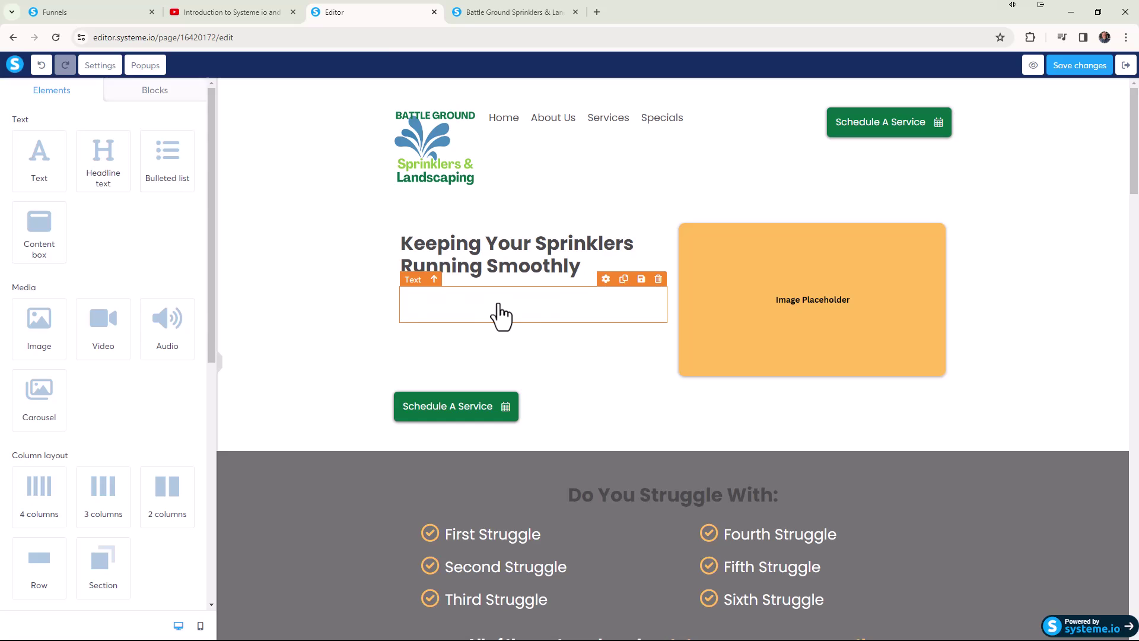
# Recolor the text below the hero headline to gray 9B9B9B
pyautogui.tripleClick(499, 304)
pyautogui.click(474, 279)
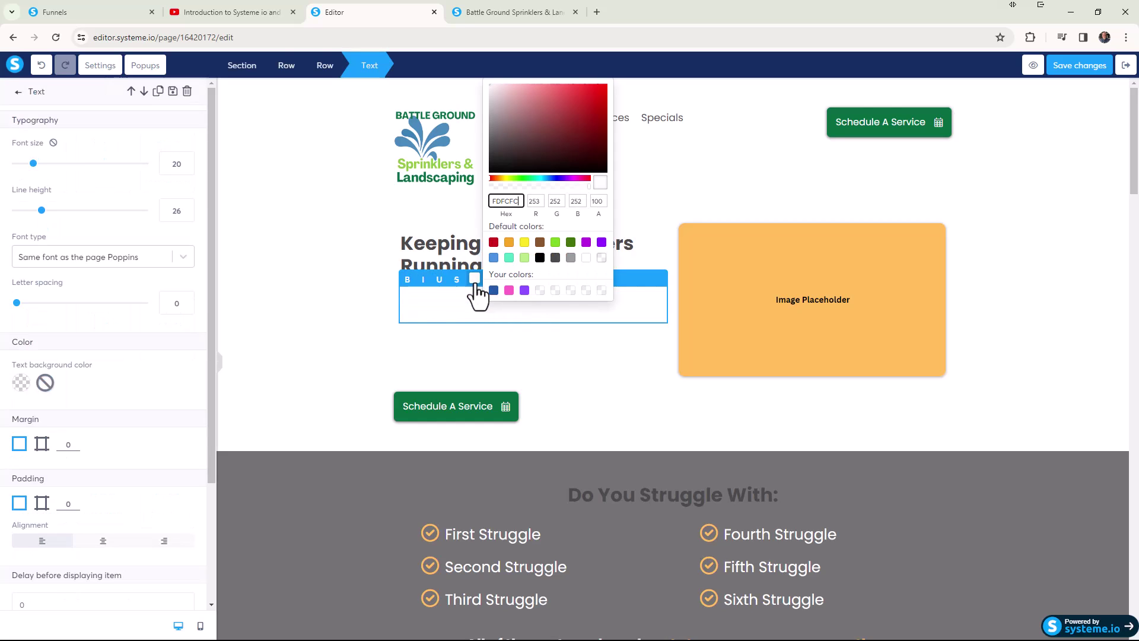
pyautogui.click(570, 258)
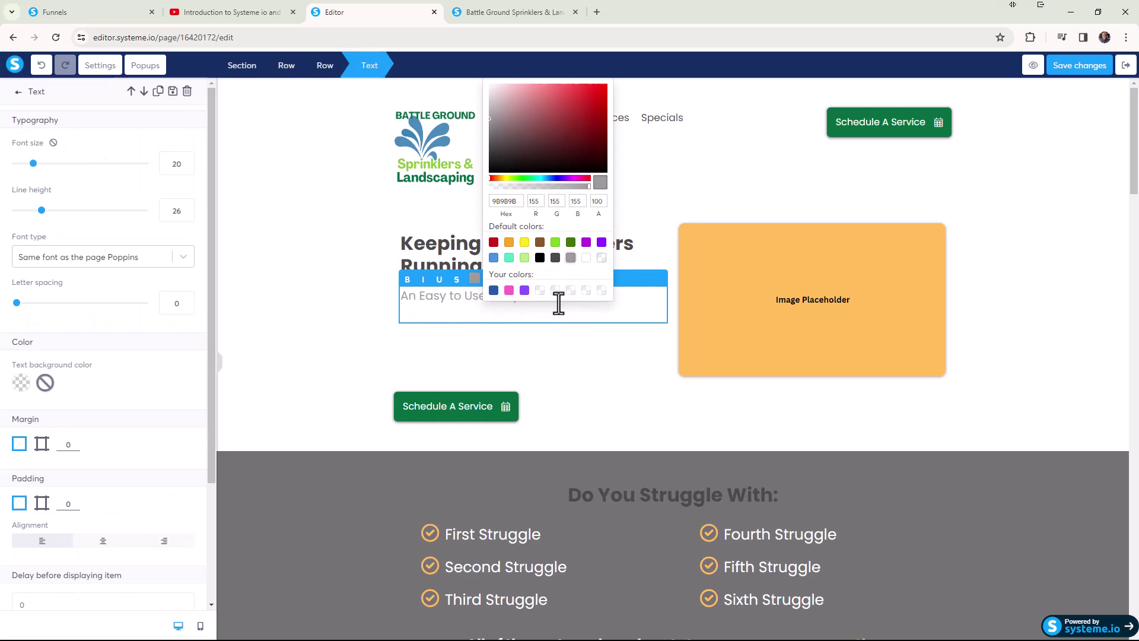
pyautogui.click(538, 318)
# Replace the text below the hero headline with "So you can the greenest and most luxurious lawn on the block."
pyautogui.moveTo(558, 300); pyautogui.dragTo(392, 287)
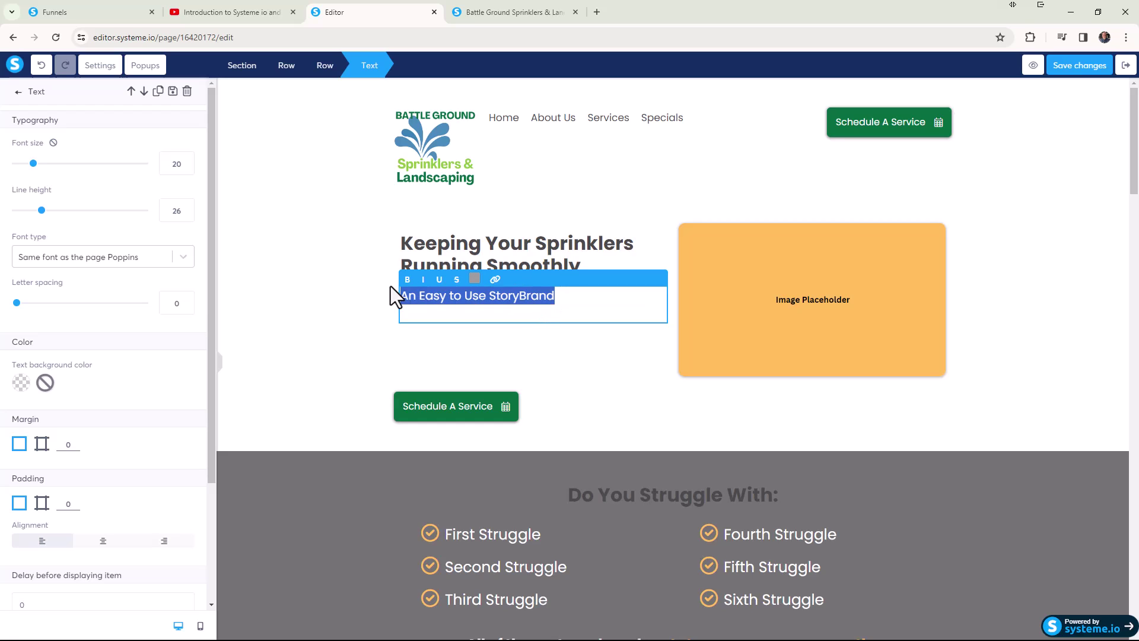
pyautogui.write('So you')
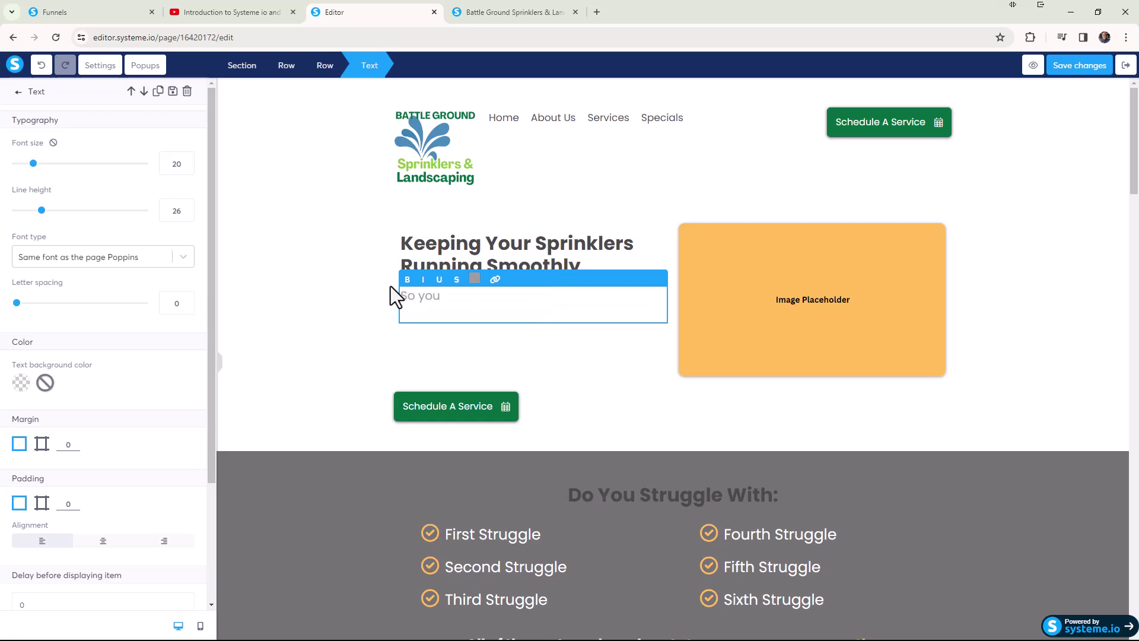
pyautogui.write(' can the greenest and healthies')
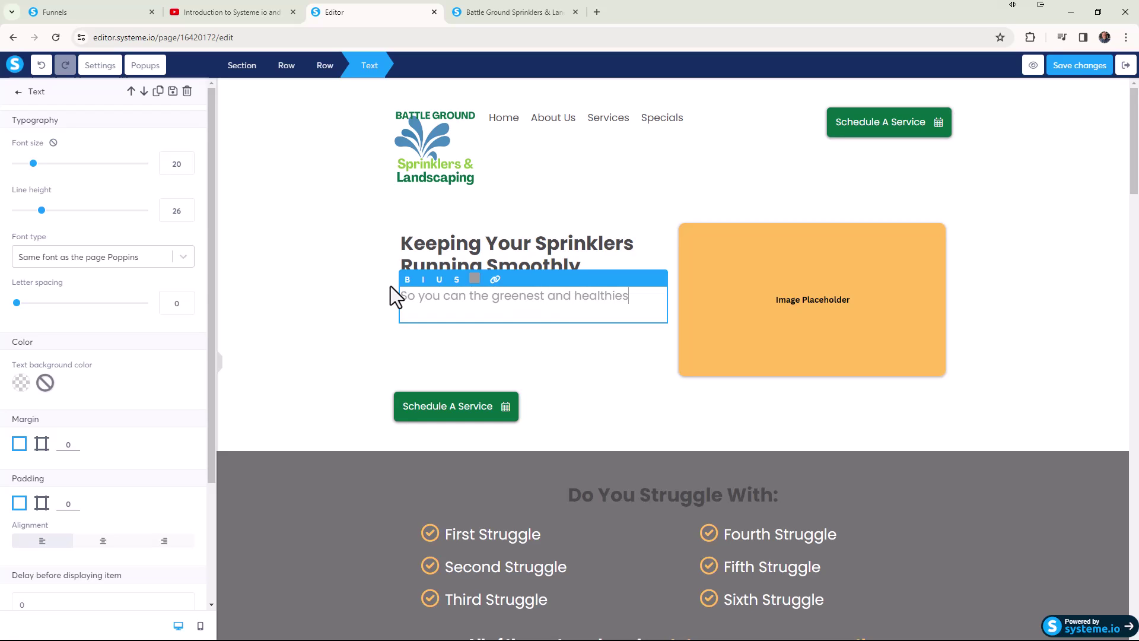
pyautogui.press('BackSpace')
pyautogui.press('BackSpace')
pyautogui.press('BackSpace')
pyautogui.press('BackSpace')
pyautogui.press('BackSpace')
pyautogui.press('BackSpace')
pyautogui.press('BackSpace')
pyautogui.press('BackSpace')
pyautogui.press('BackSpace')
pyautogui.write('most luxuirous lawn')
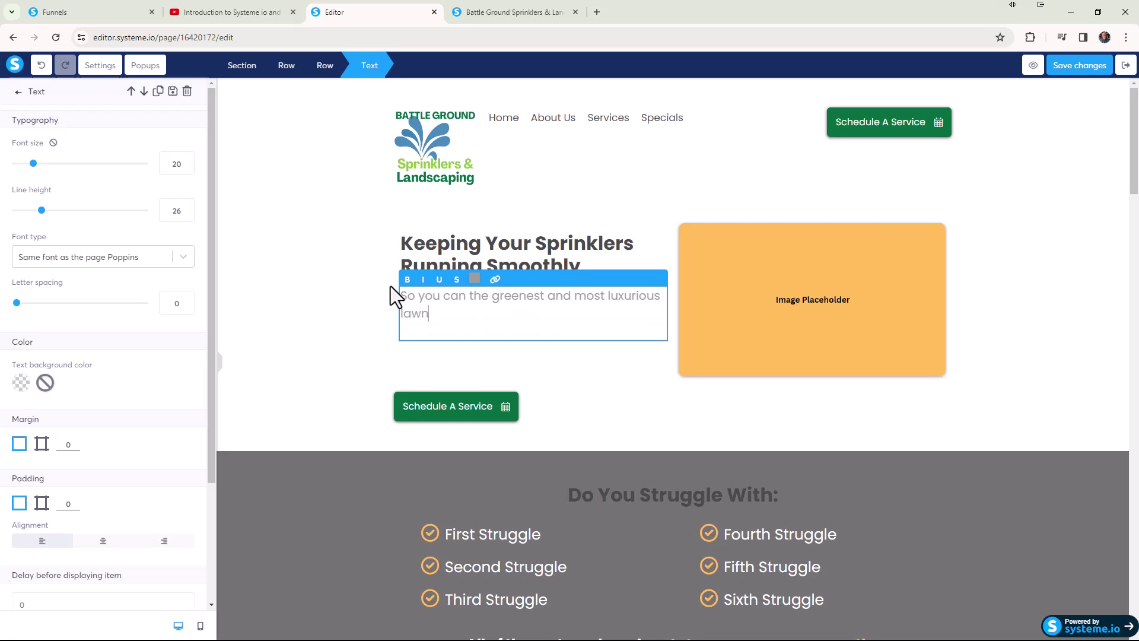
pyautogui.write(' on the block.')
pyautogui.click(1022, 326)
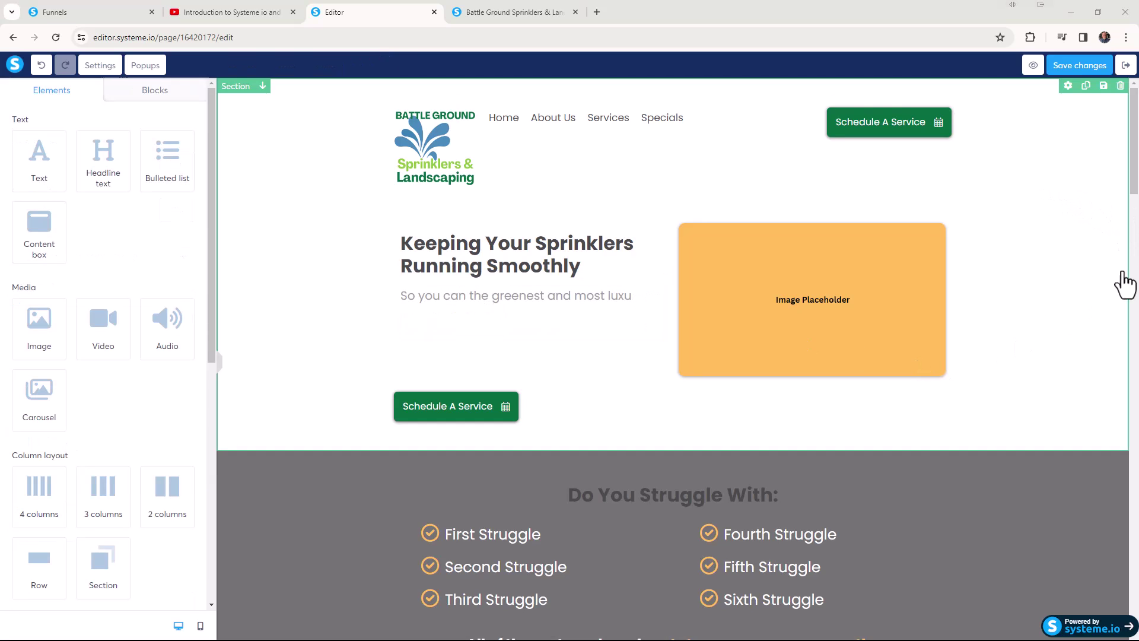
# Replace the hero section's placeholder image with the already uploaded HappyHomeowner.jpg
pyautogui.click(897, 338)
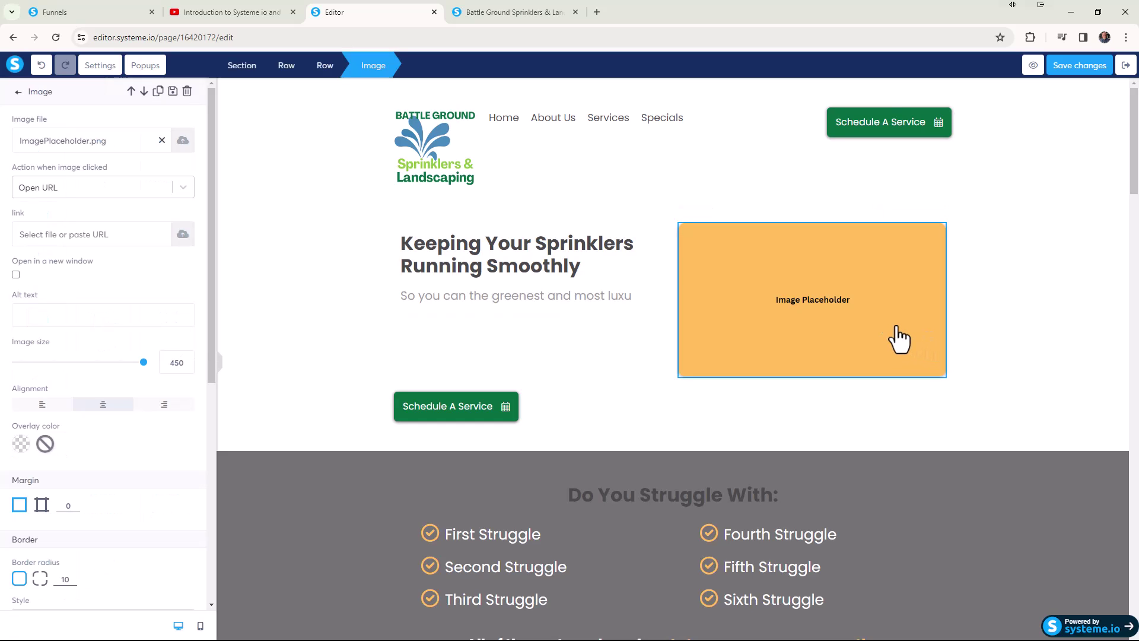
pyautogui.click(831, 323)
pyautogui.click(784, 325)
pyautogui.click(183, 141)
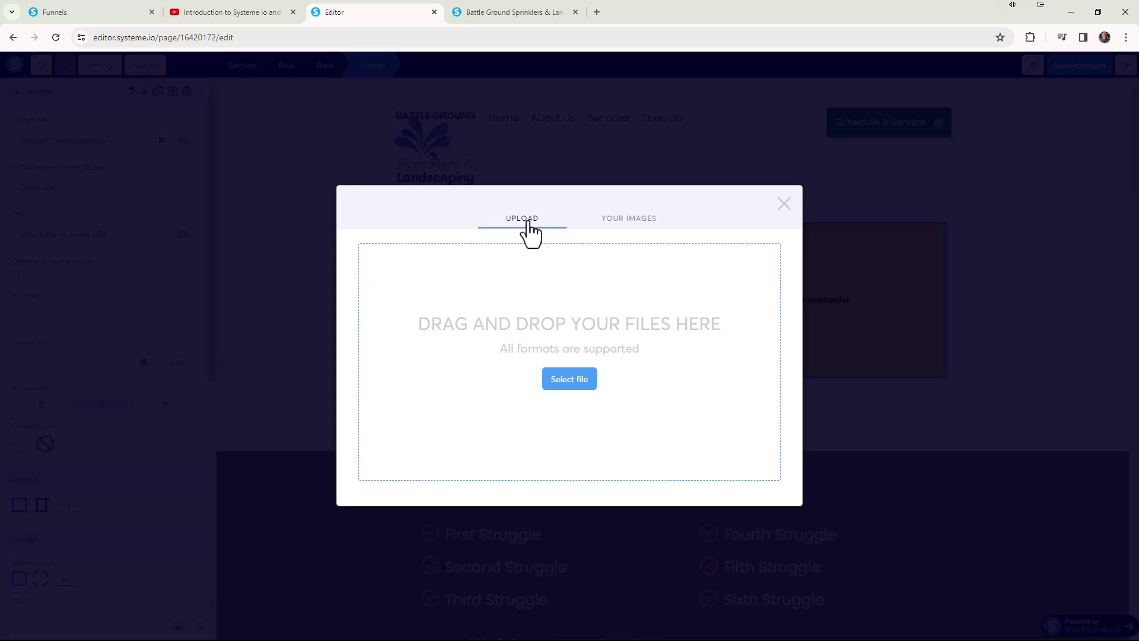
pyautogui.click(620, 220)
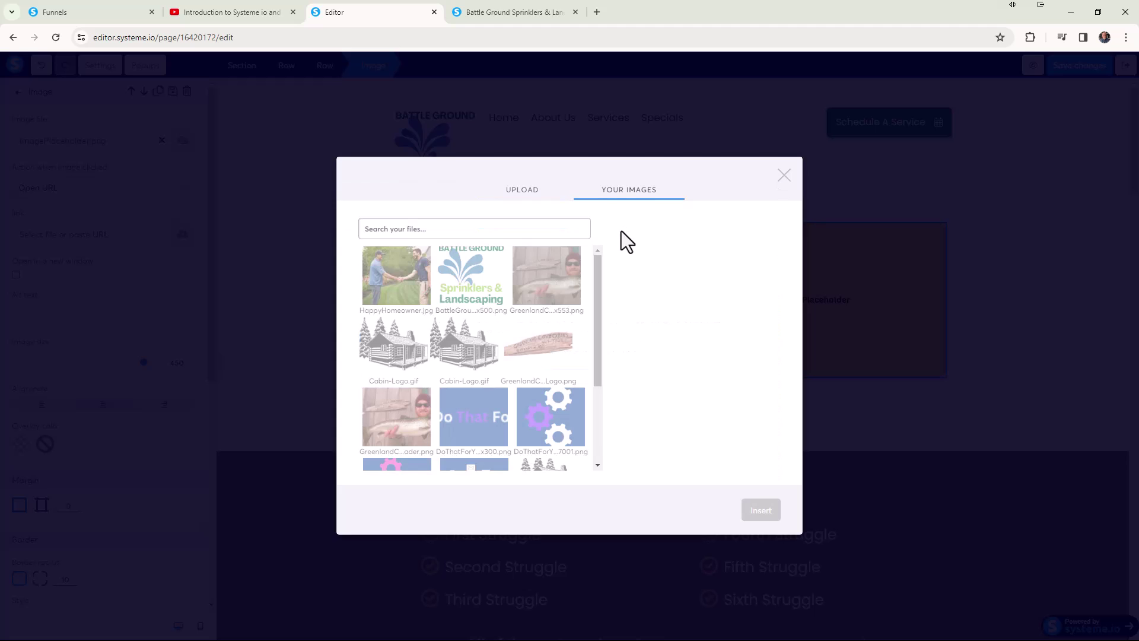
pyautogui.click(409, 282)
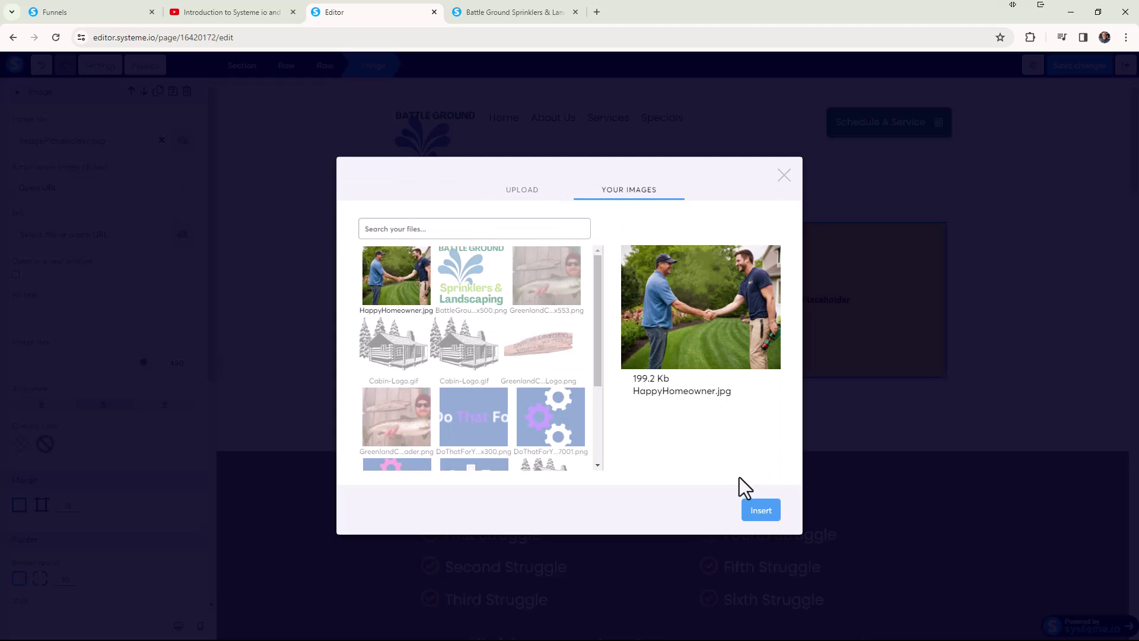
pyautogui.click(764, 512)
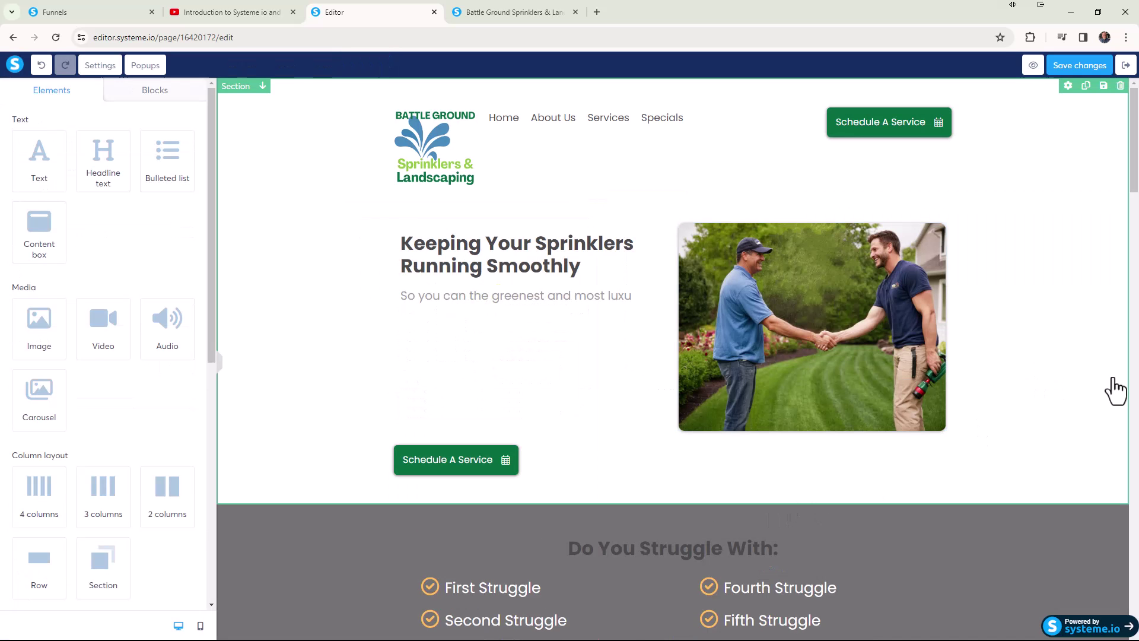
# Try a slightly smaller size for the hero section's photo, and restore its original size
pyautogui.click(873, 327)
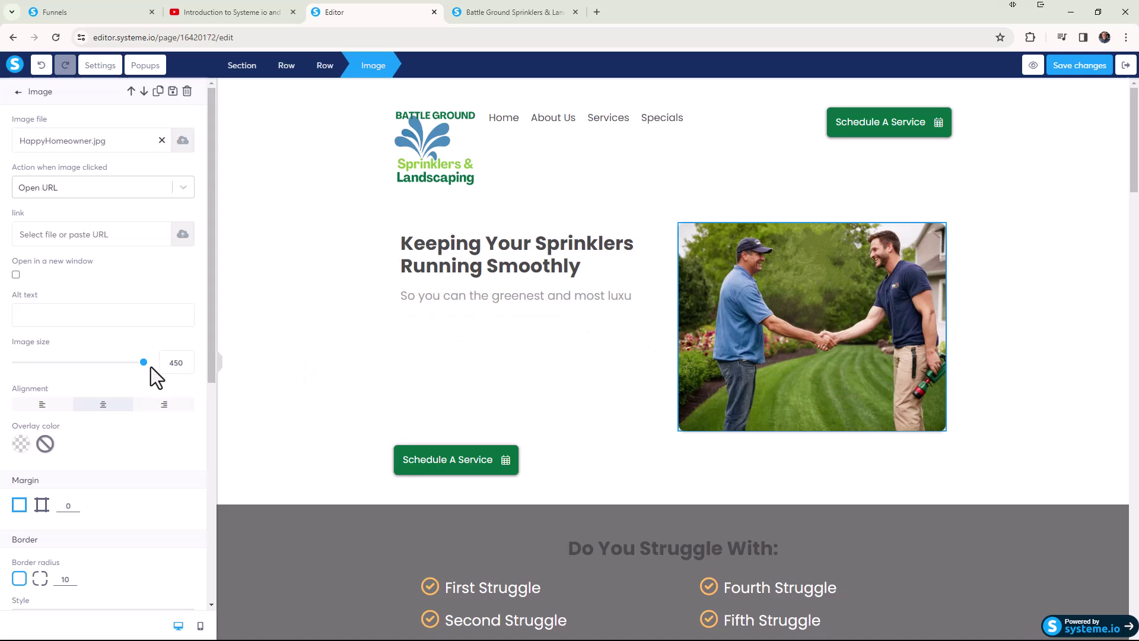
pyautogui.moveTo(143, 363)
pyautogui.mouseDown()
pyautogui.moveTo(113, 364)
pyautogui.moveTo(143, 363)
pyautogui.mouseUp()
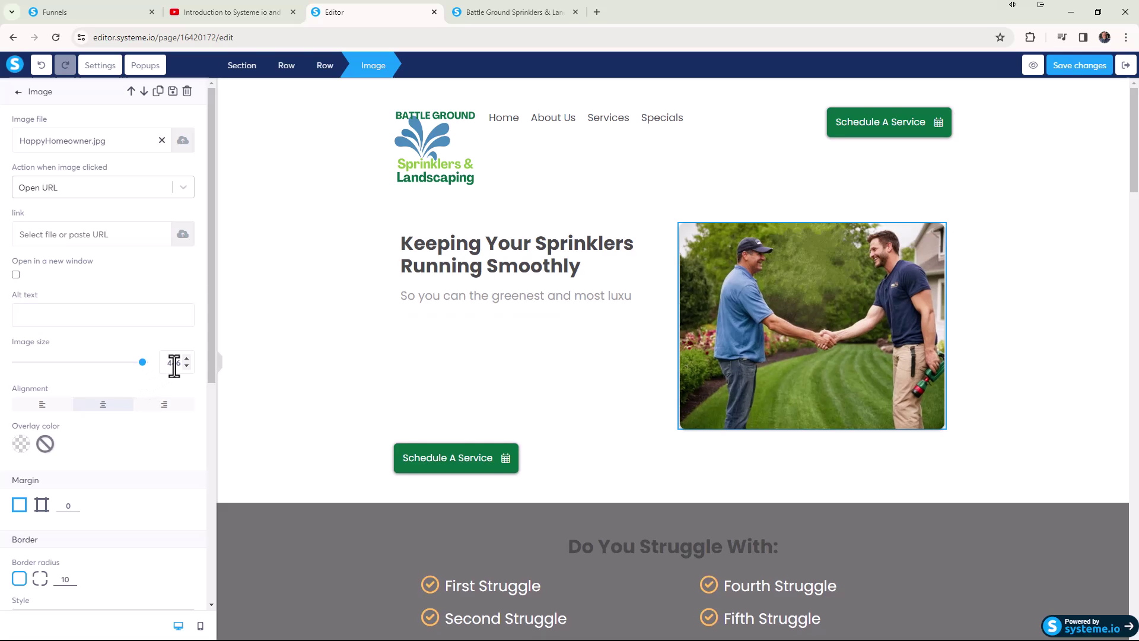
pyautogui.click(1055, 317)
# Review the updated hero section and the remaining template sections below it, down to Here's How It Works
pyautogui.scroll(-1, 1055, 317)
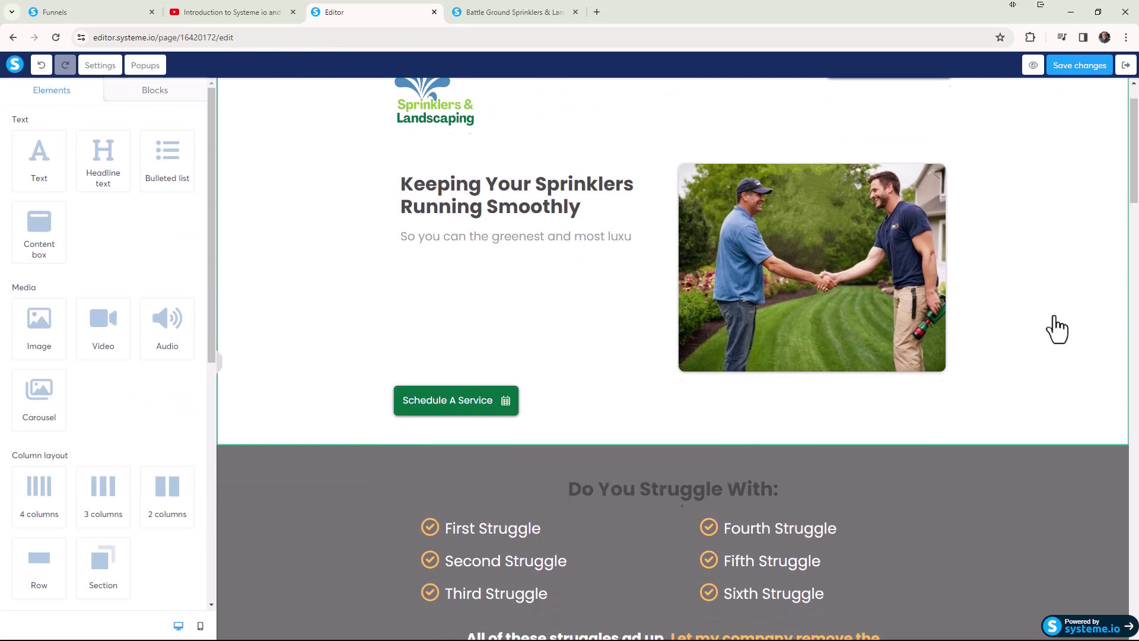
pyautogui.scroll(1, 1055, 325)
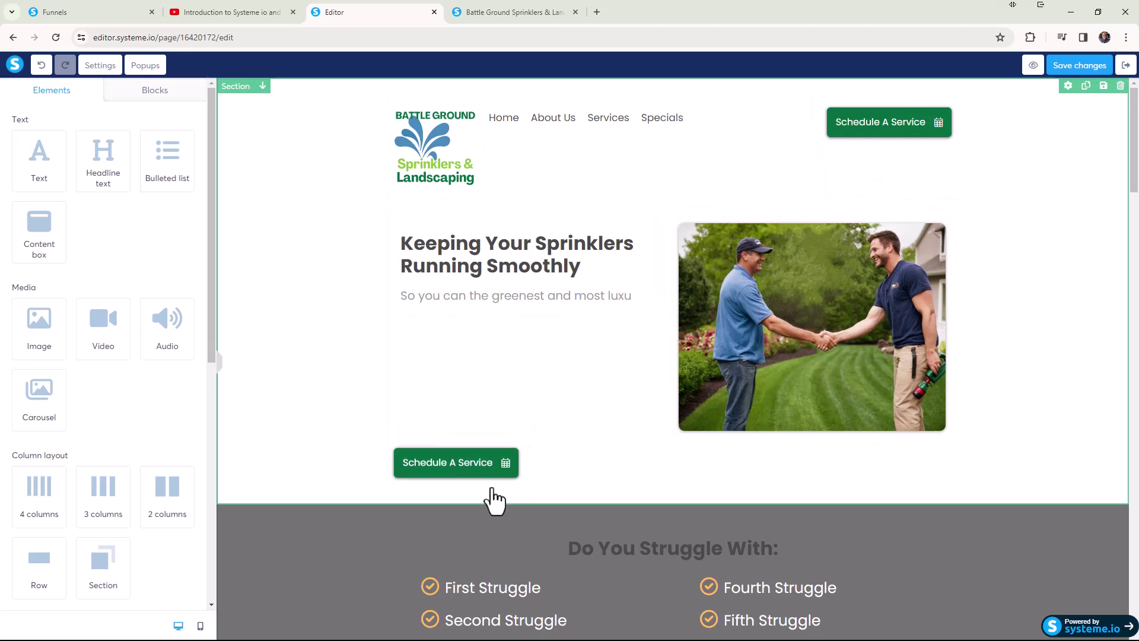
pyautogui.scroll(-9, 491, 488)
pyautogui.scroll(-14, 514, 534)
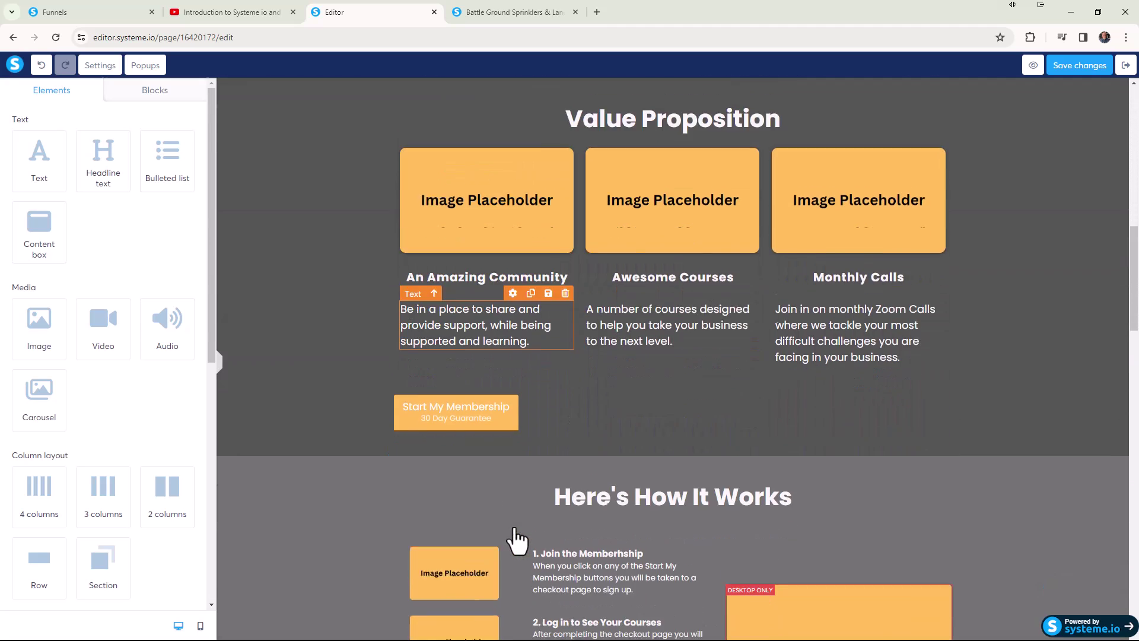
pyautogui.scroll(7, 518, 540)
pyautogui.scroll(15, 514, 542)
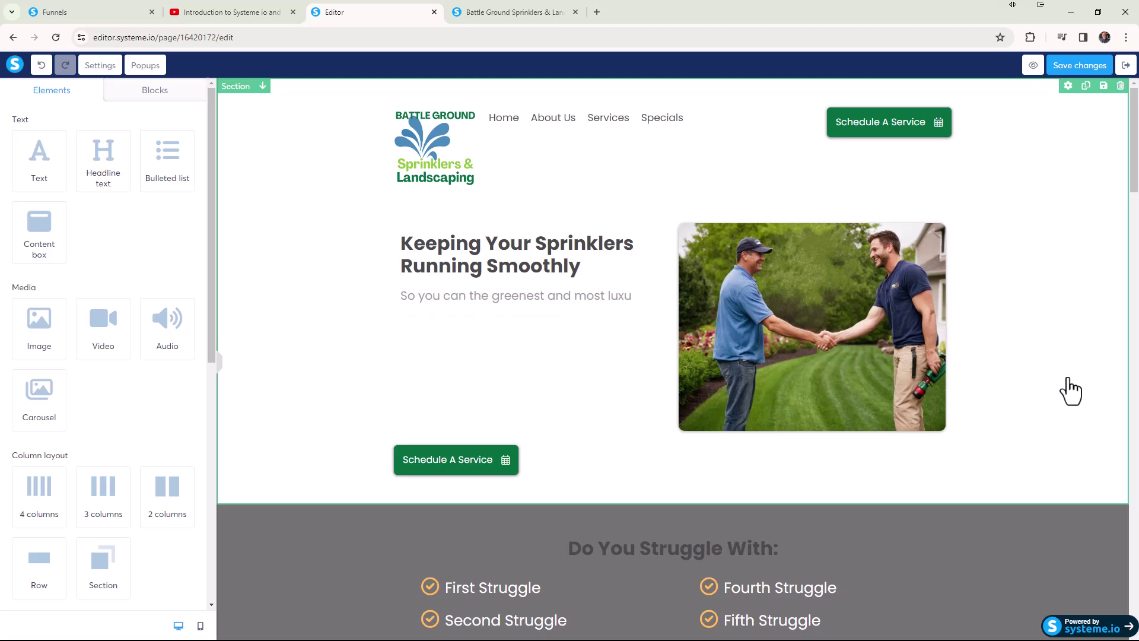
pyautogui.scroll(-4, 1068, 384)
pyautogui.scroll(3, 1070, 389)
pyautogui.scroll(1, 1070, 391)
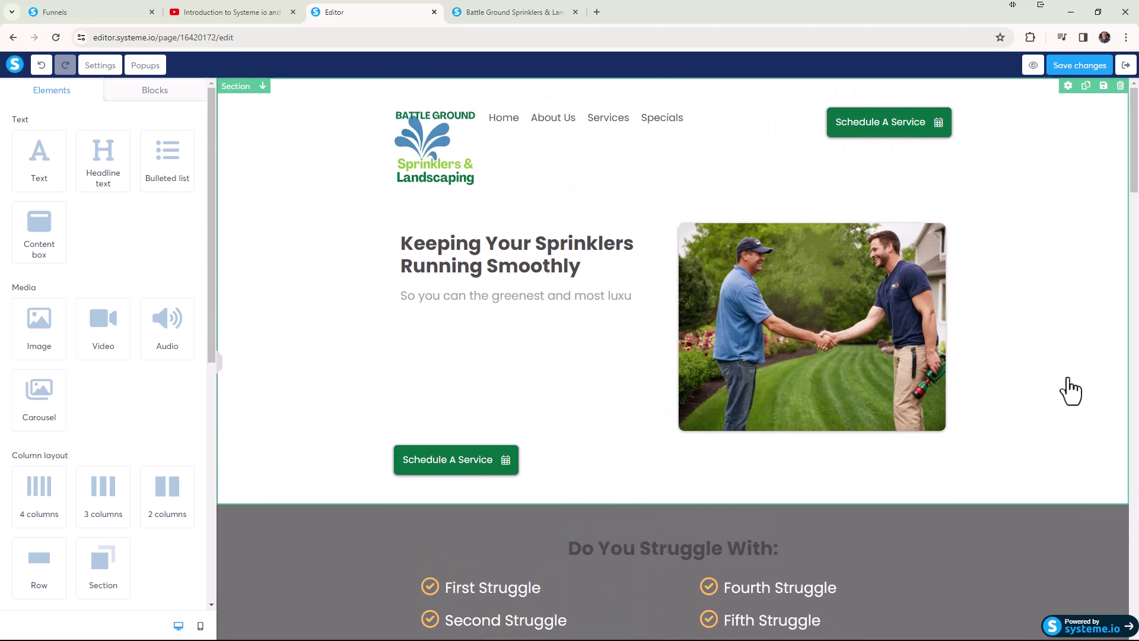